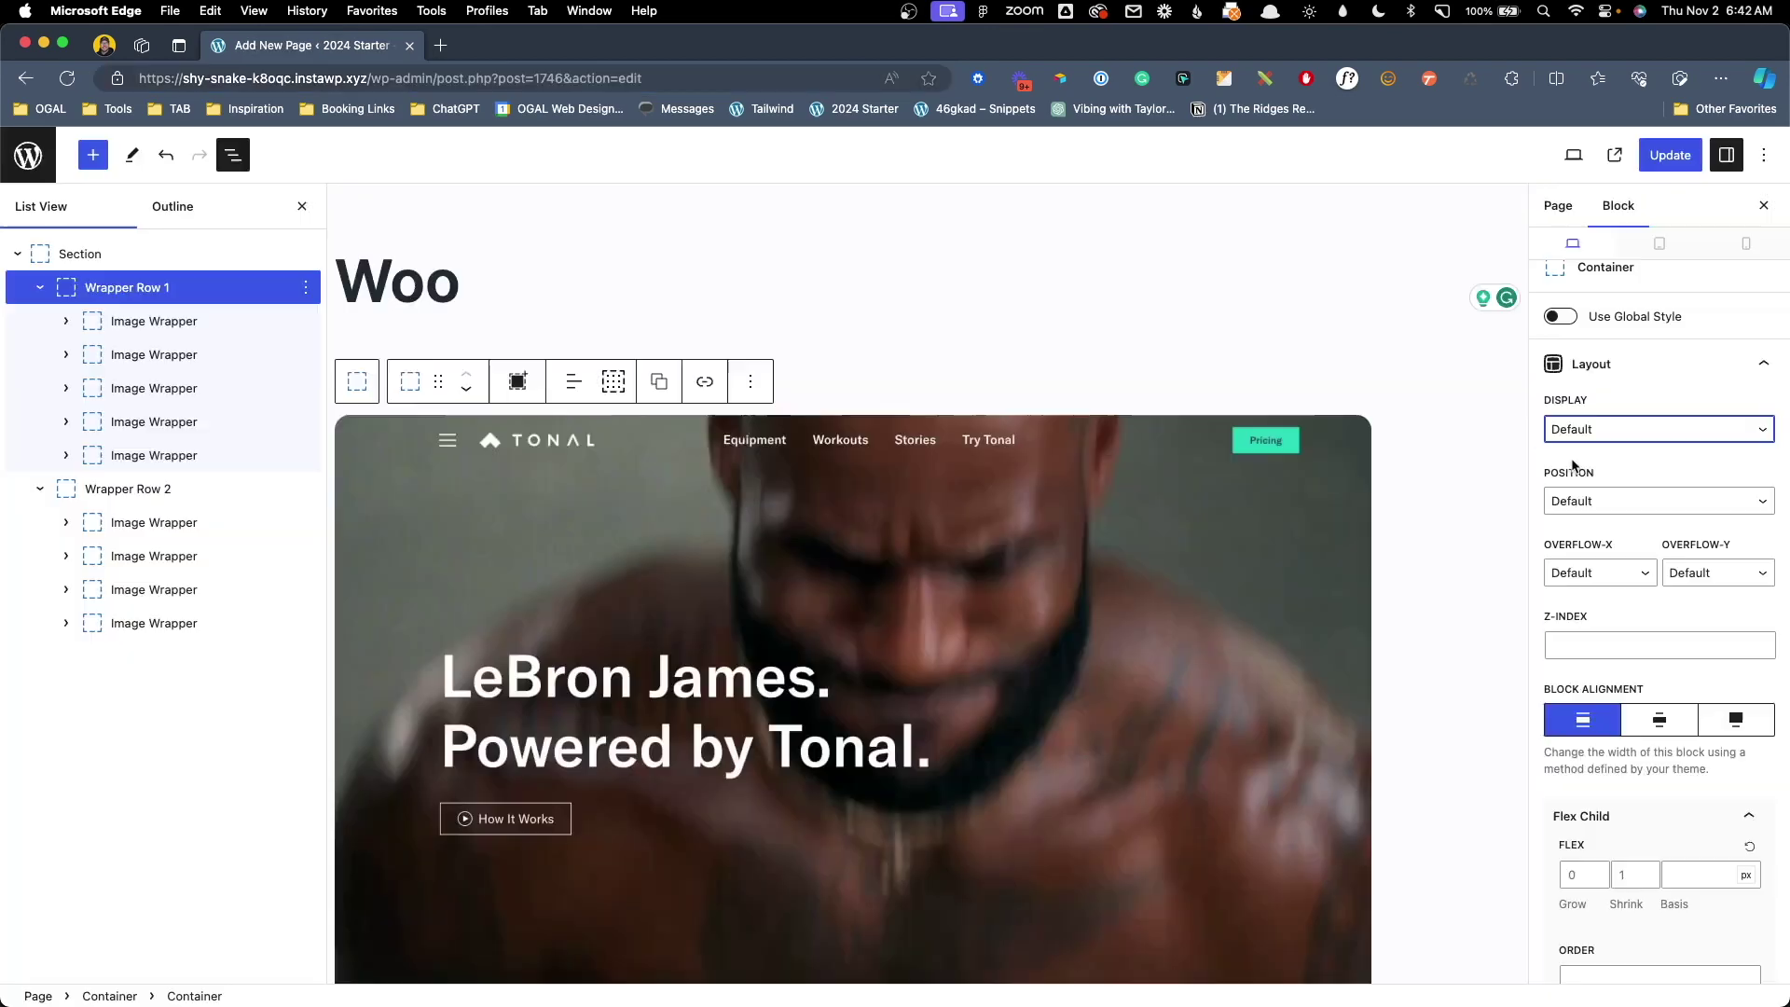
Make the screenshot row a centred flex layout with a 1 vw column gap.
left_click(1600, 494)
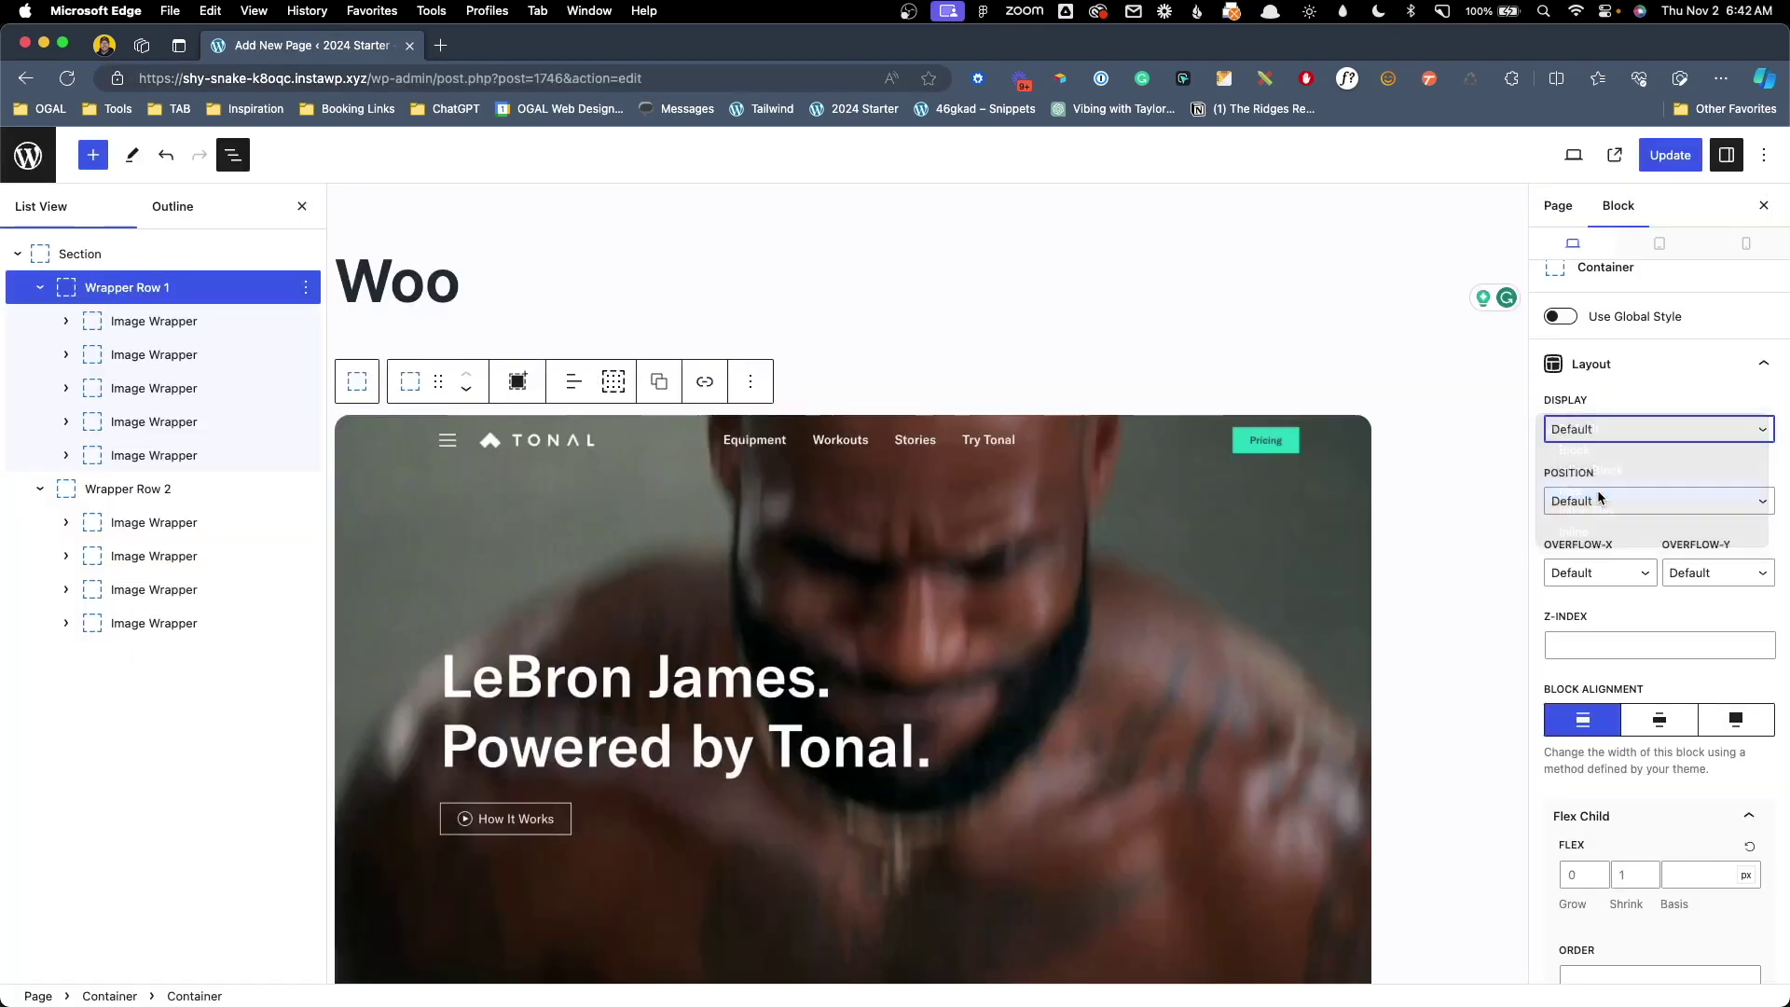
left_click(1612, 659)
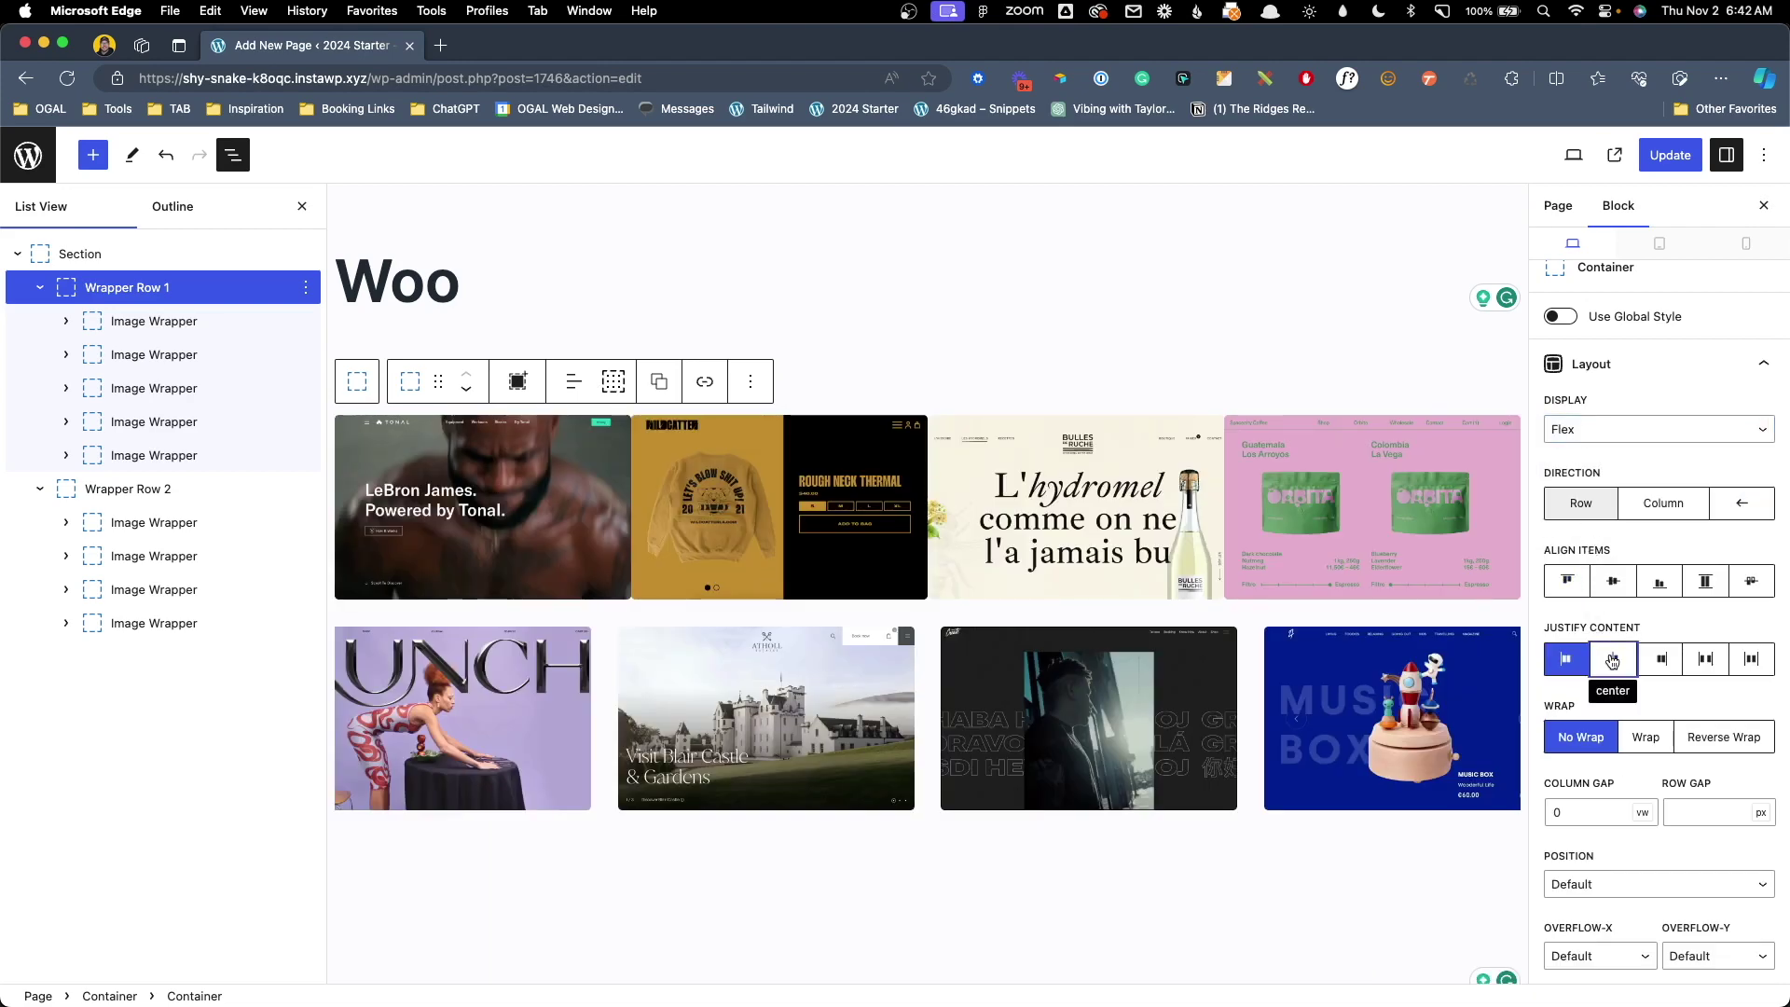
left_click(1571, 814)
type("1")
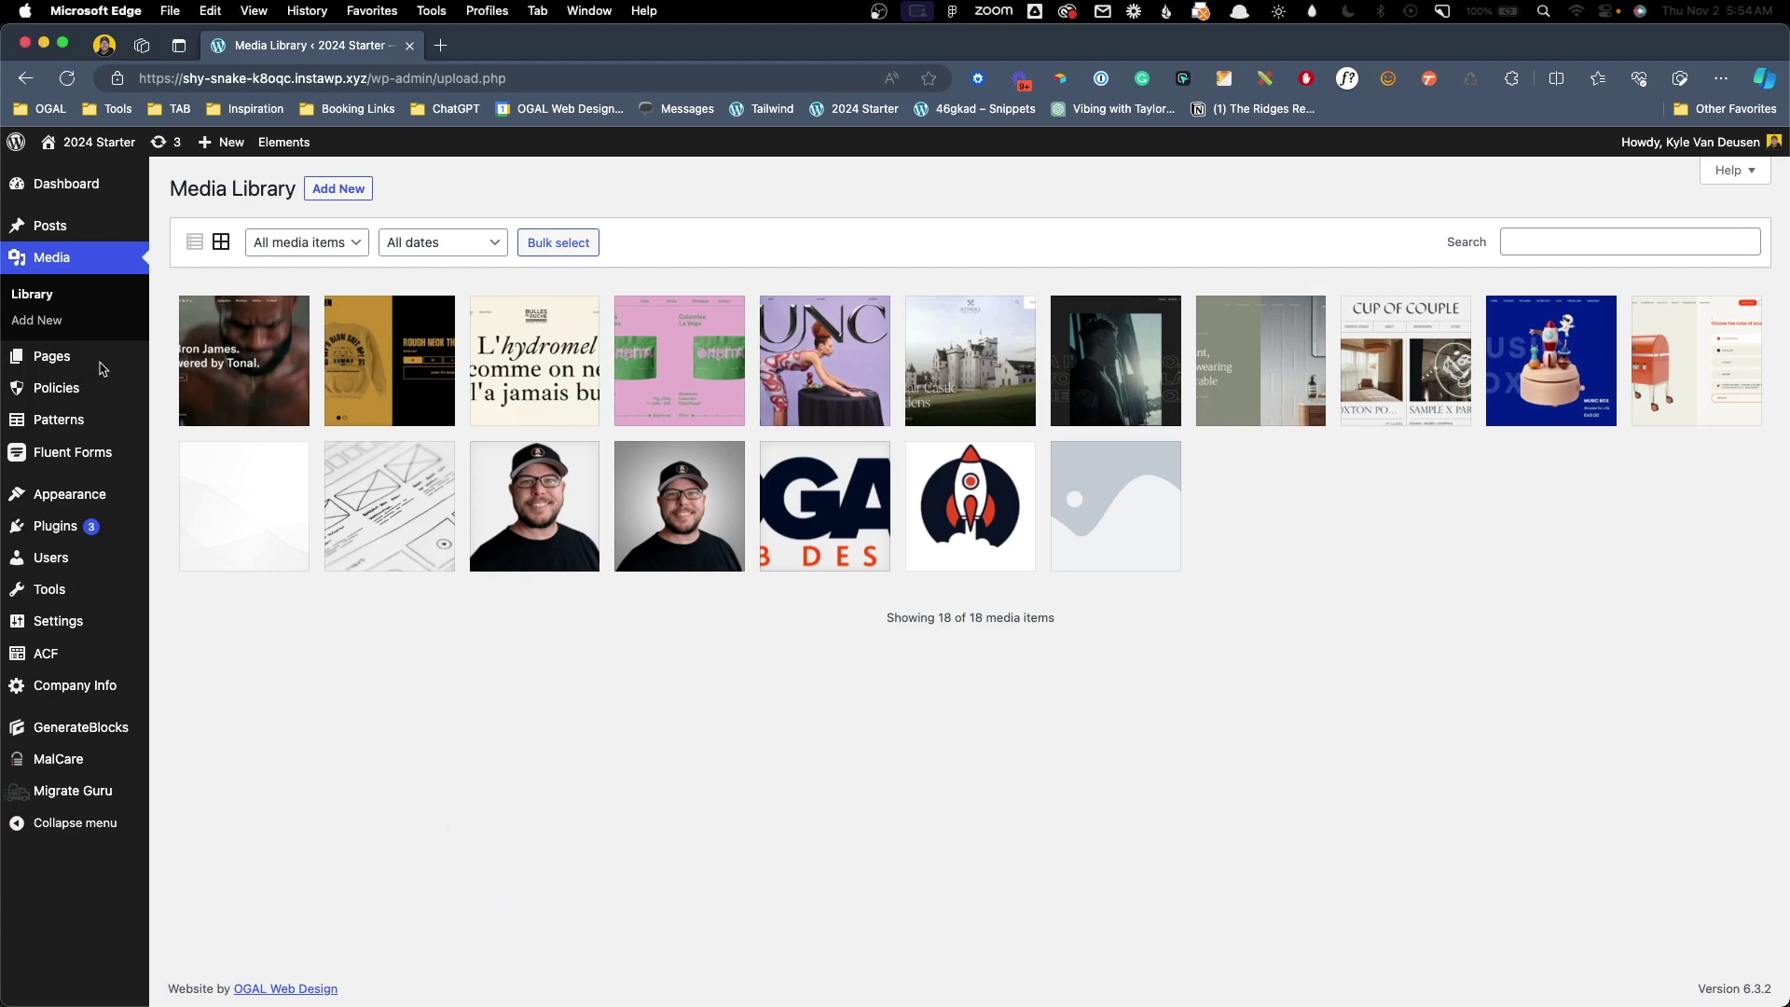
Create a new page titled 'Woo' and insert an empty Container block below the title.
left_click(189, 382)
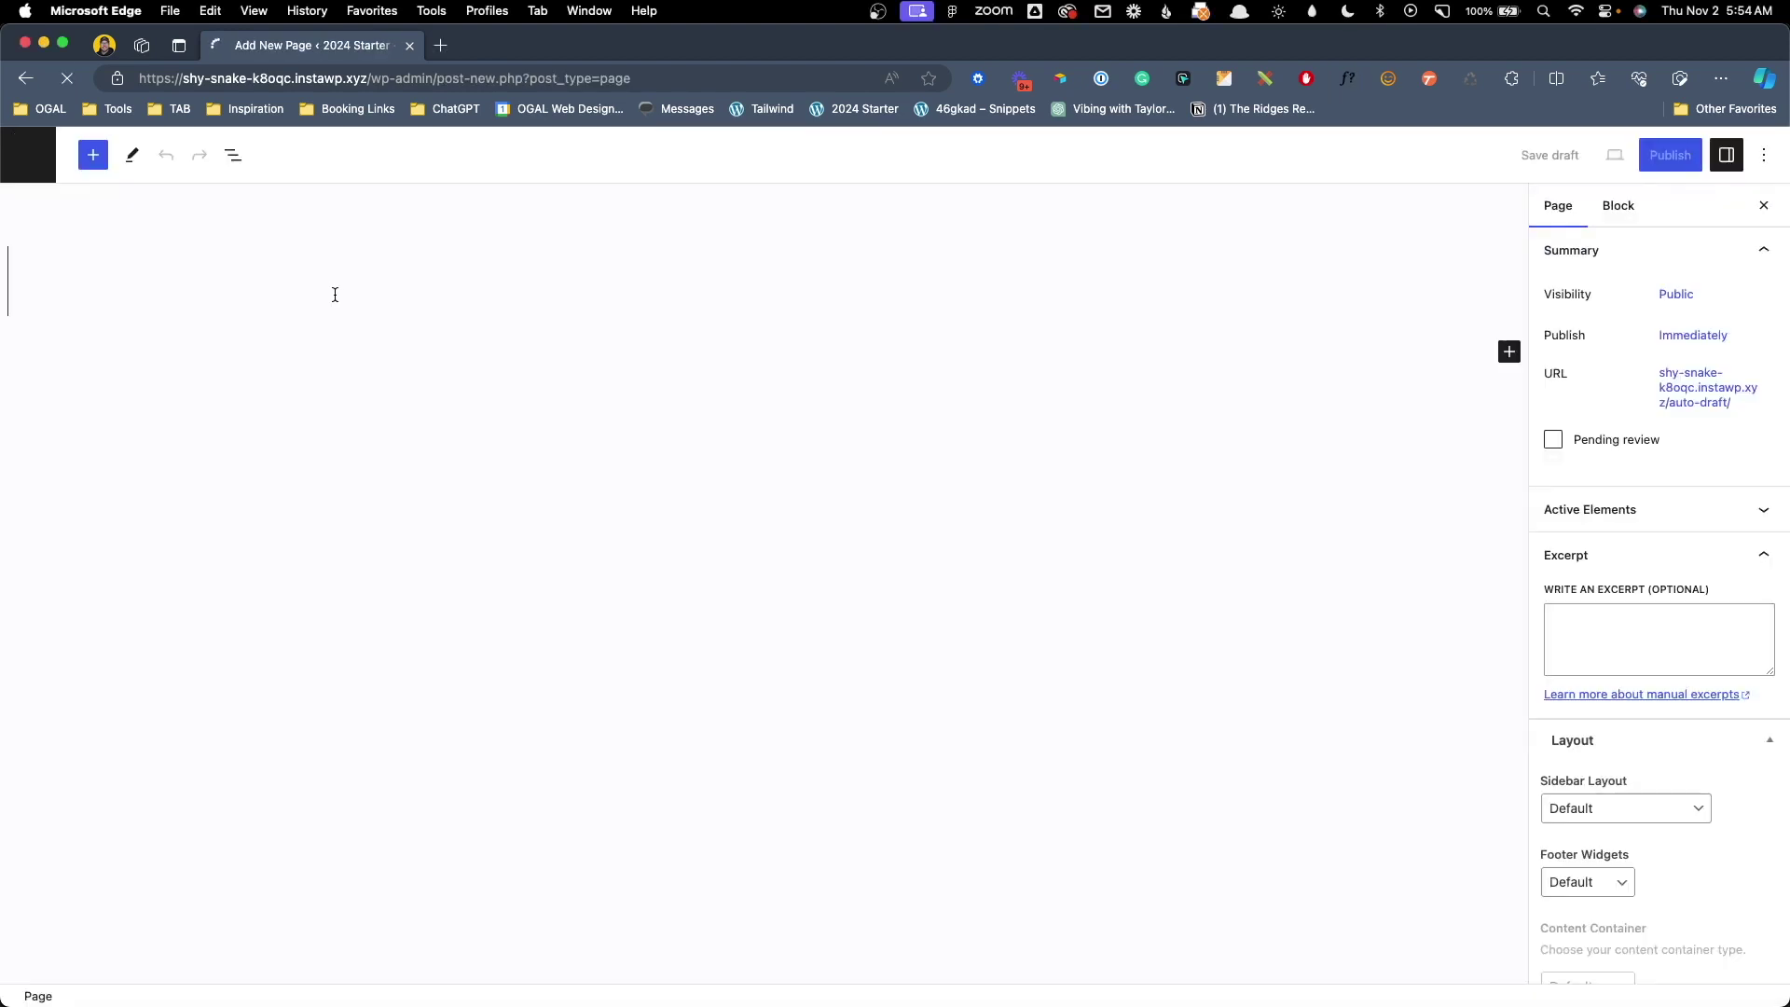
type("Woo")
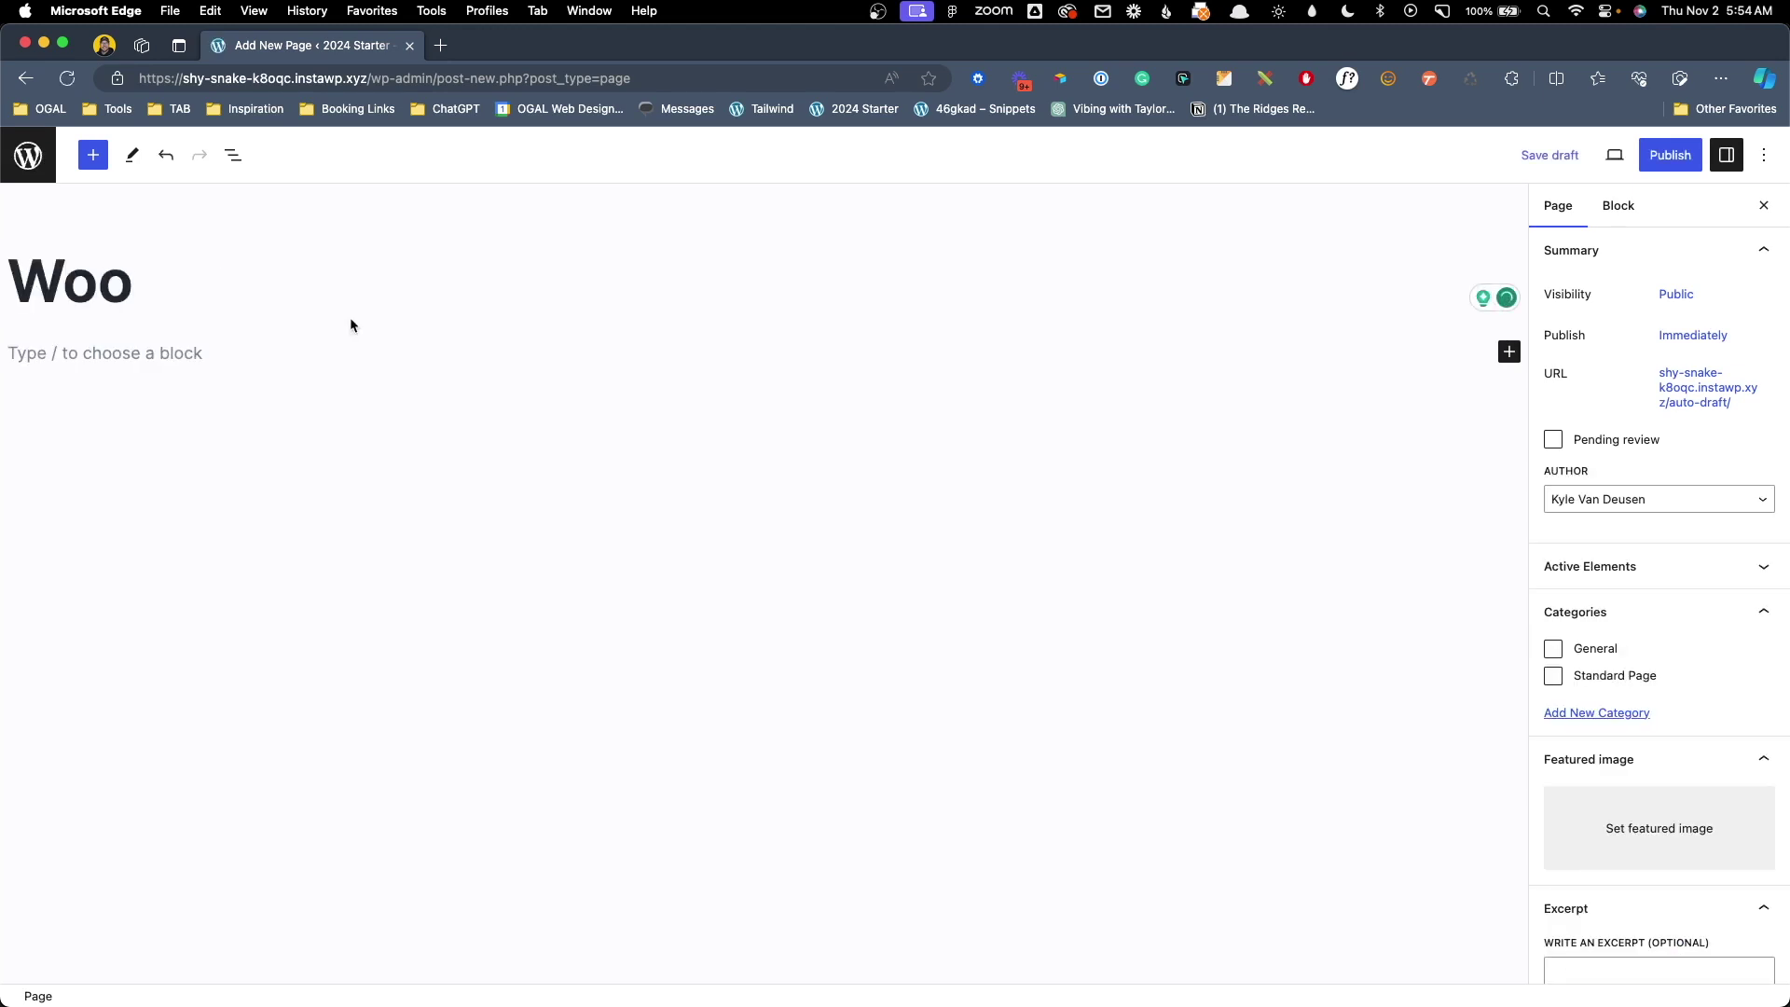
left_click(297, 358)
left_click(279, 378)
left_click(279, 361)
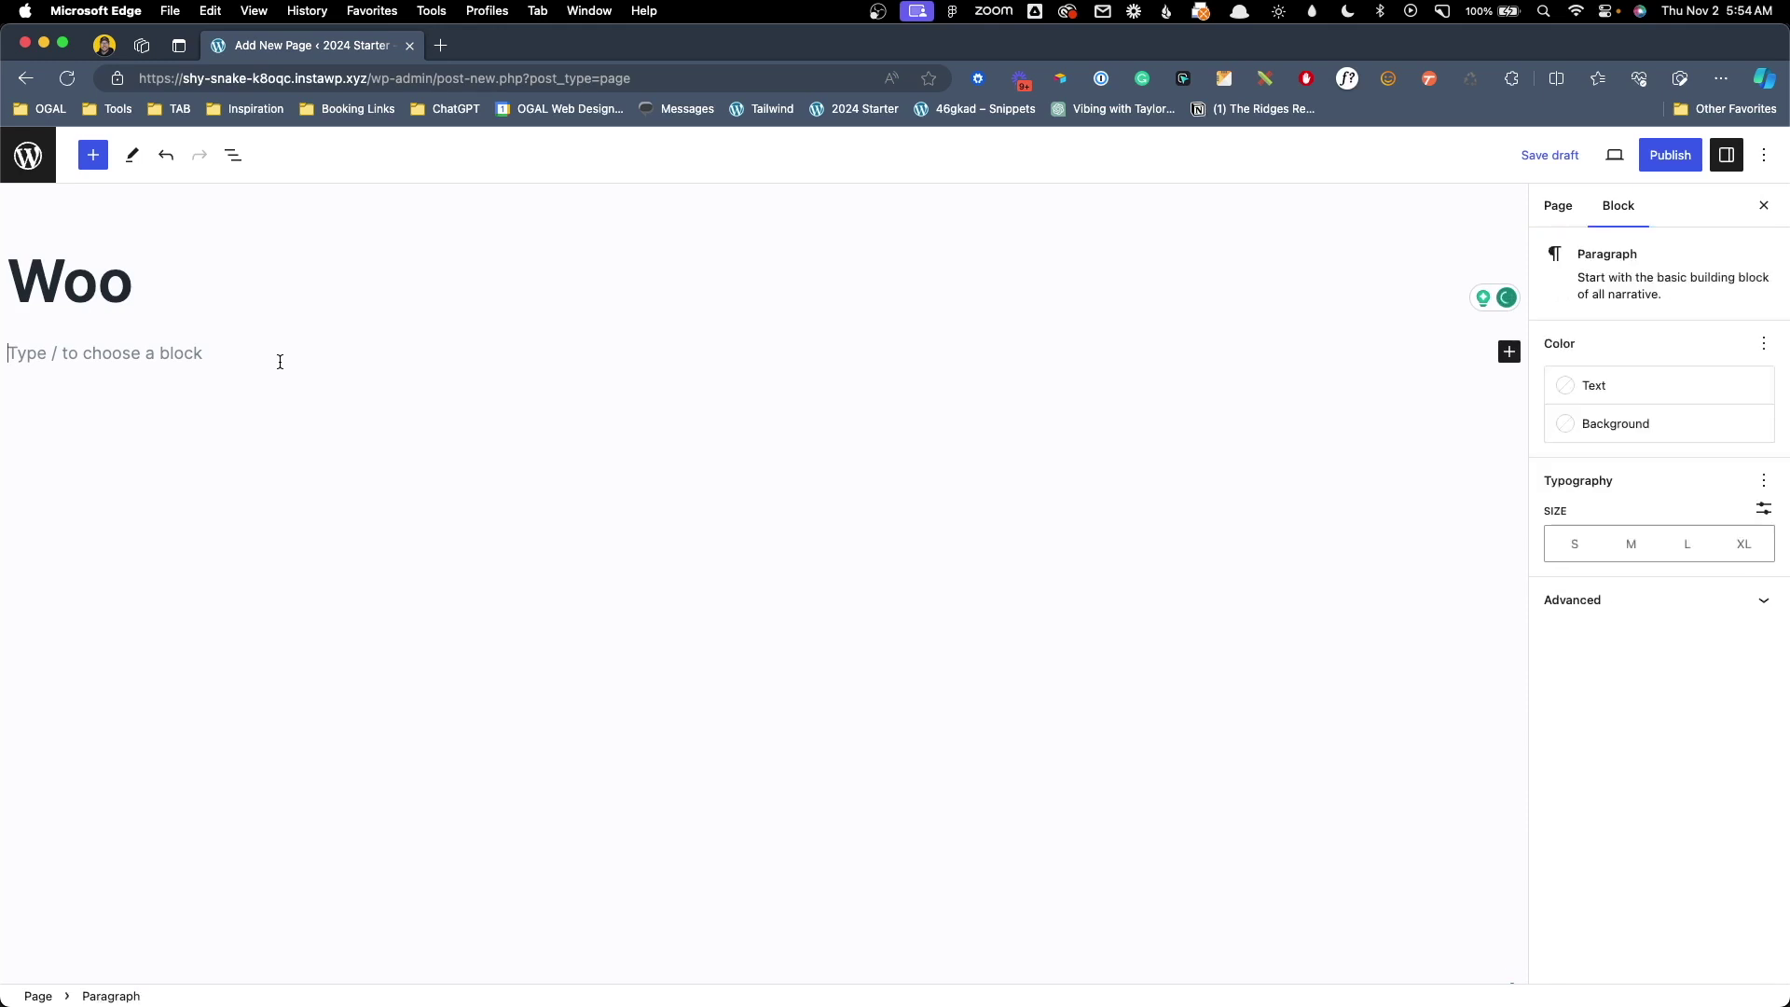
type("/con")
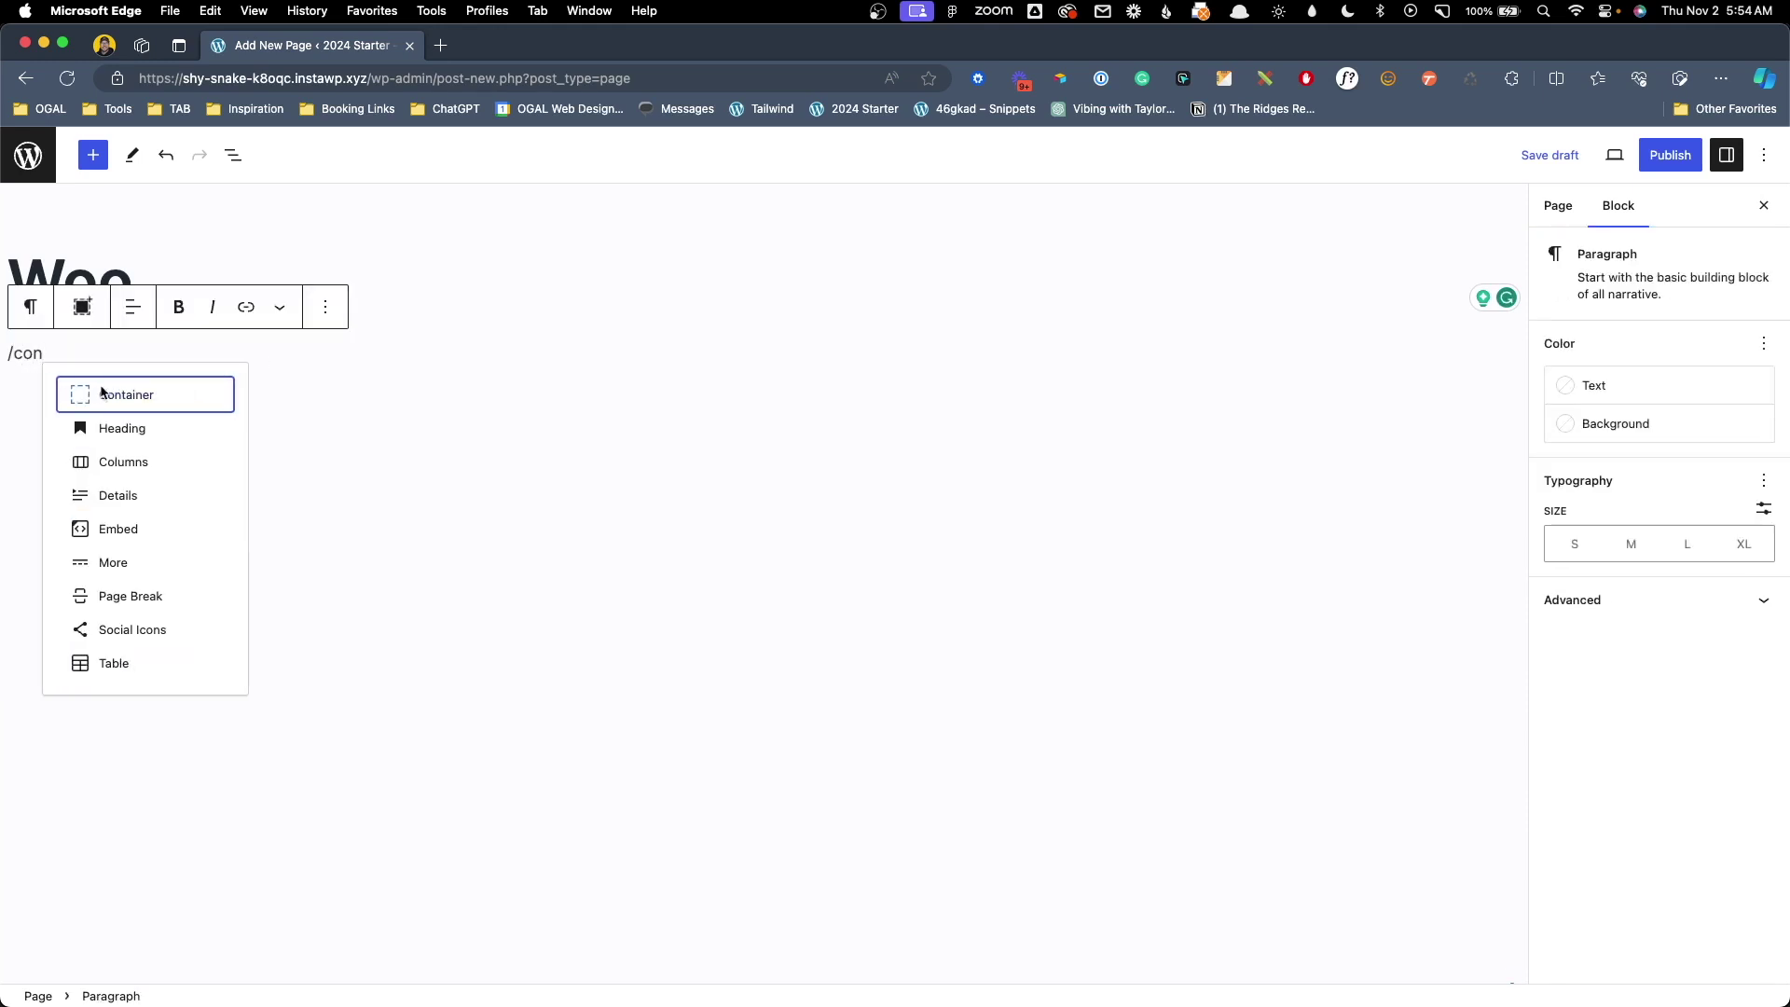
left_click(103, 393)
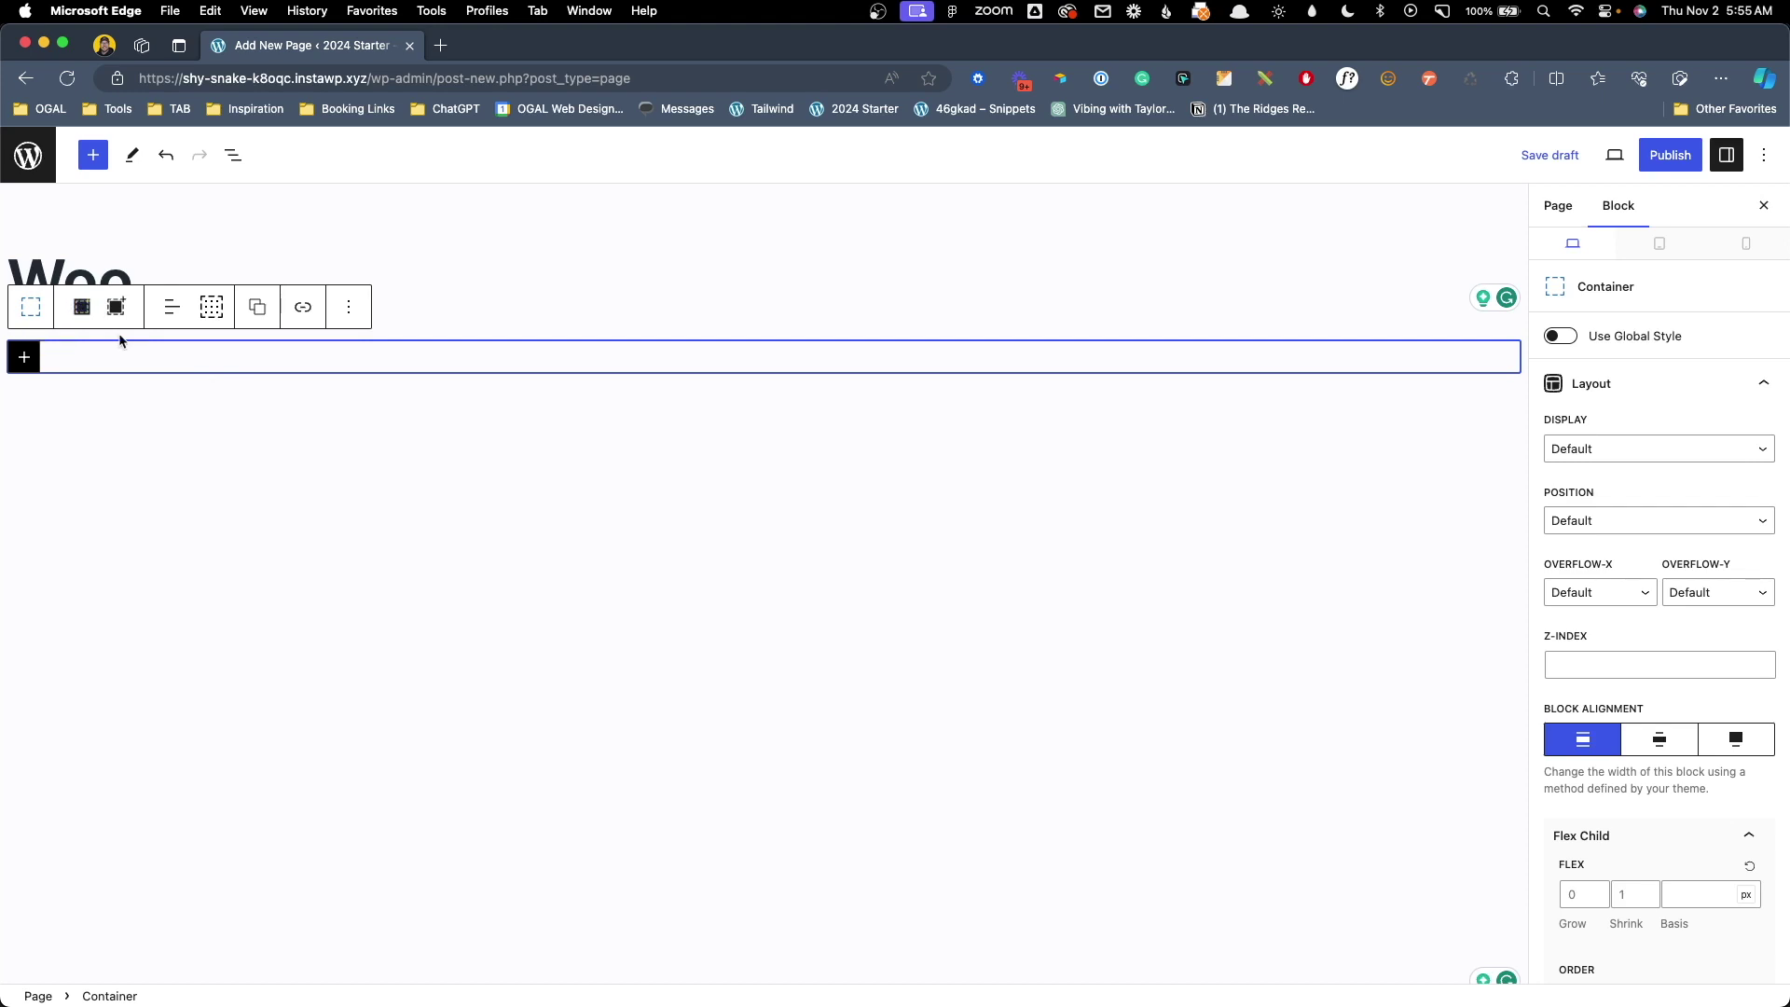
Label the container 'Section' and set its HTML tag to section.
left_click(233, 154)
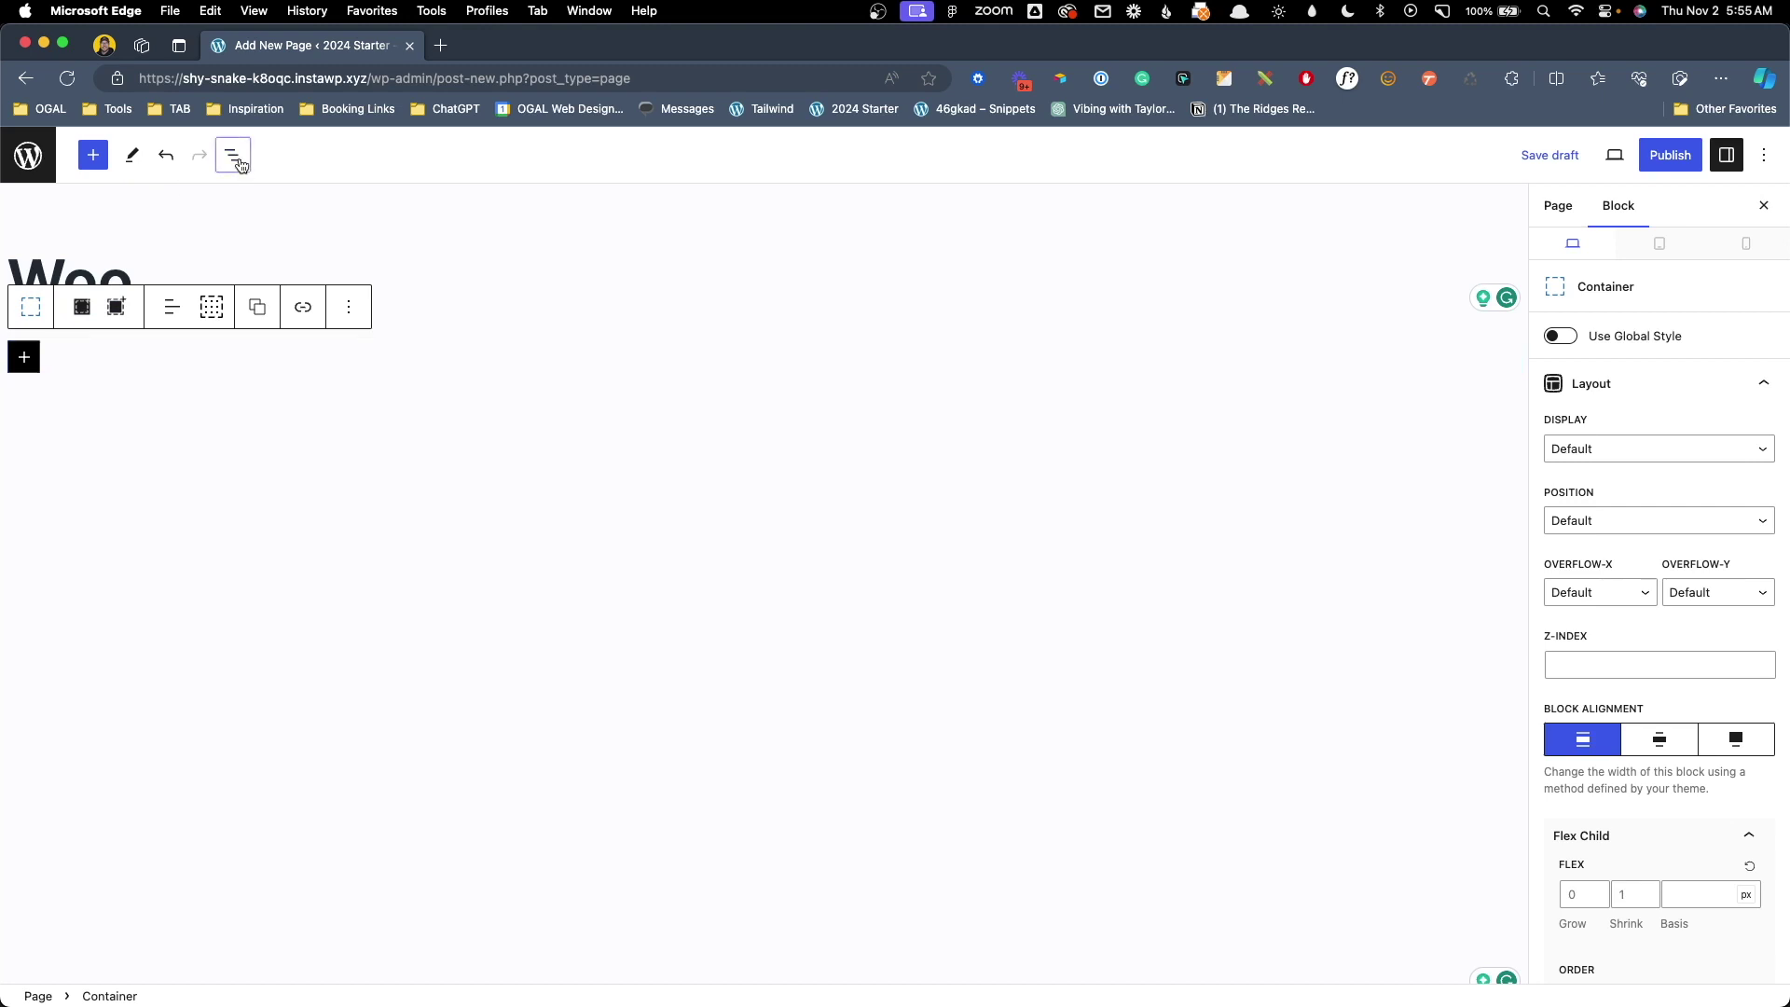
scroll(1626, 606, "down", 20)
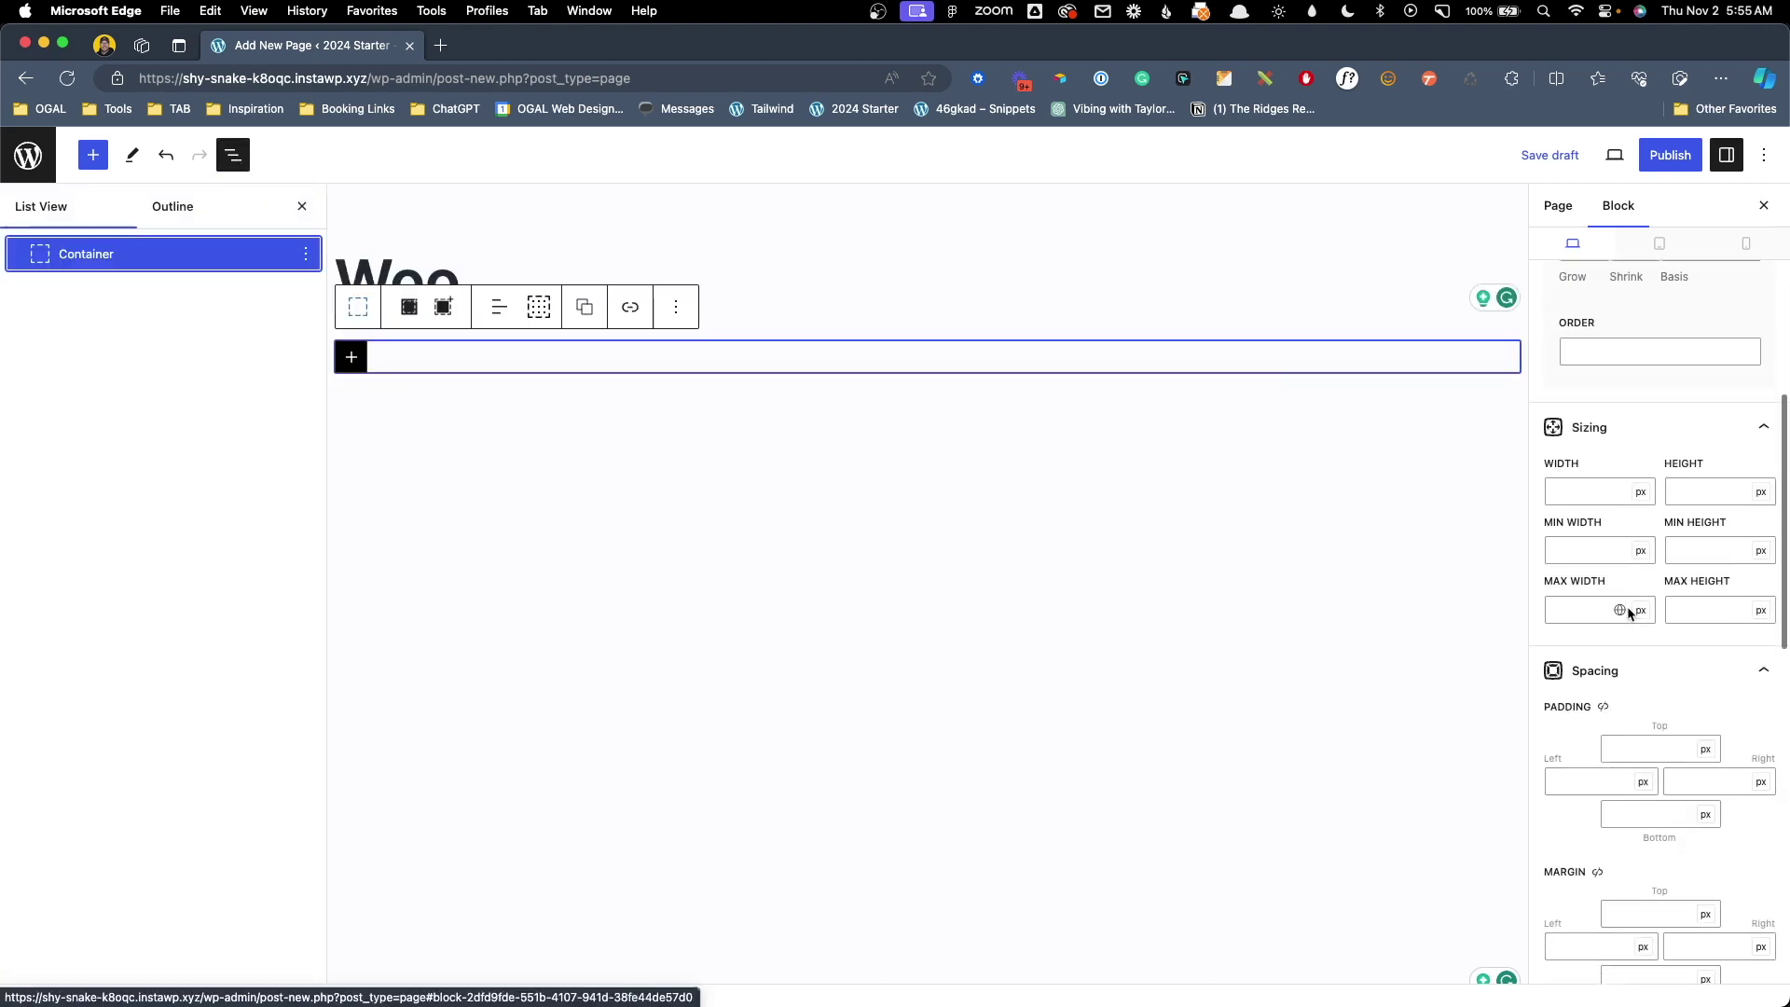
left_click(1641, 974)
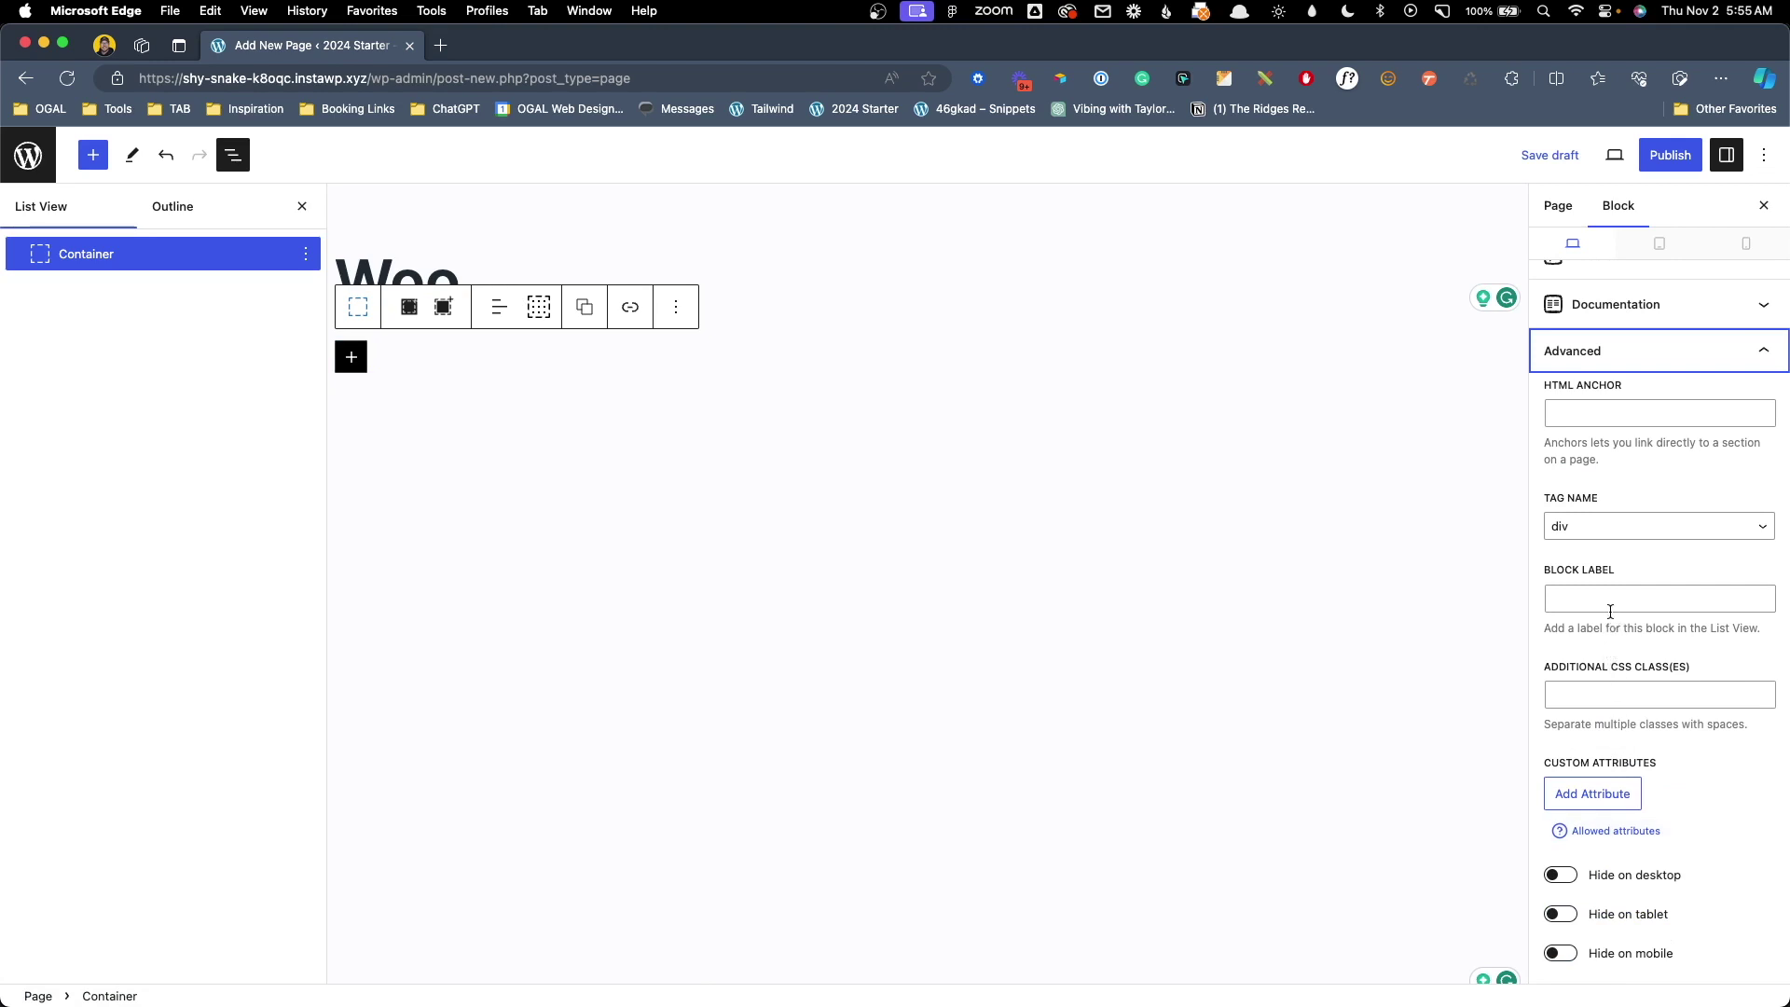
left_click(1611, 604)
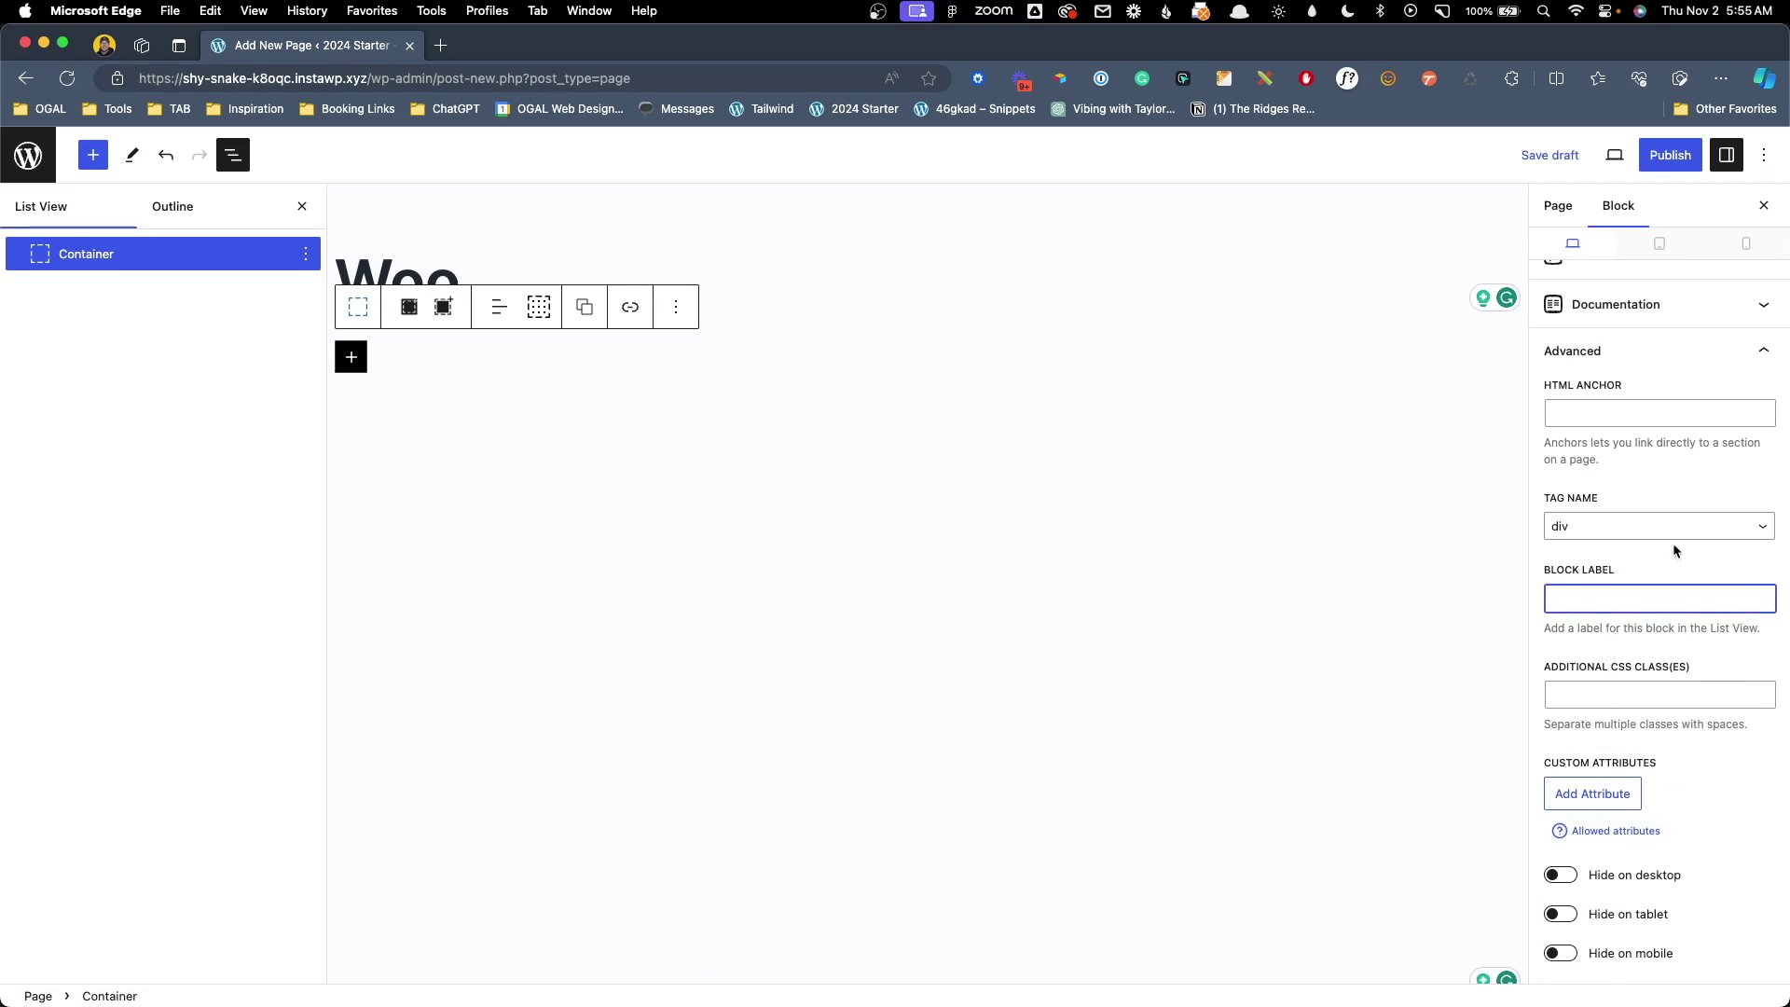
type("Section")
left_click(1644, 525)
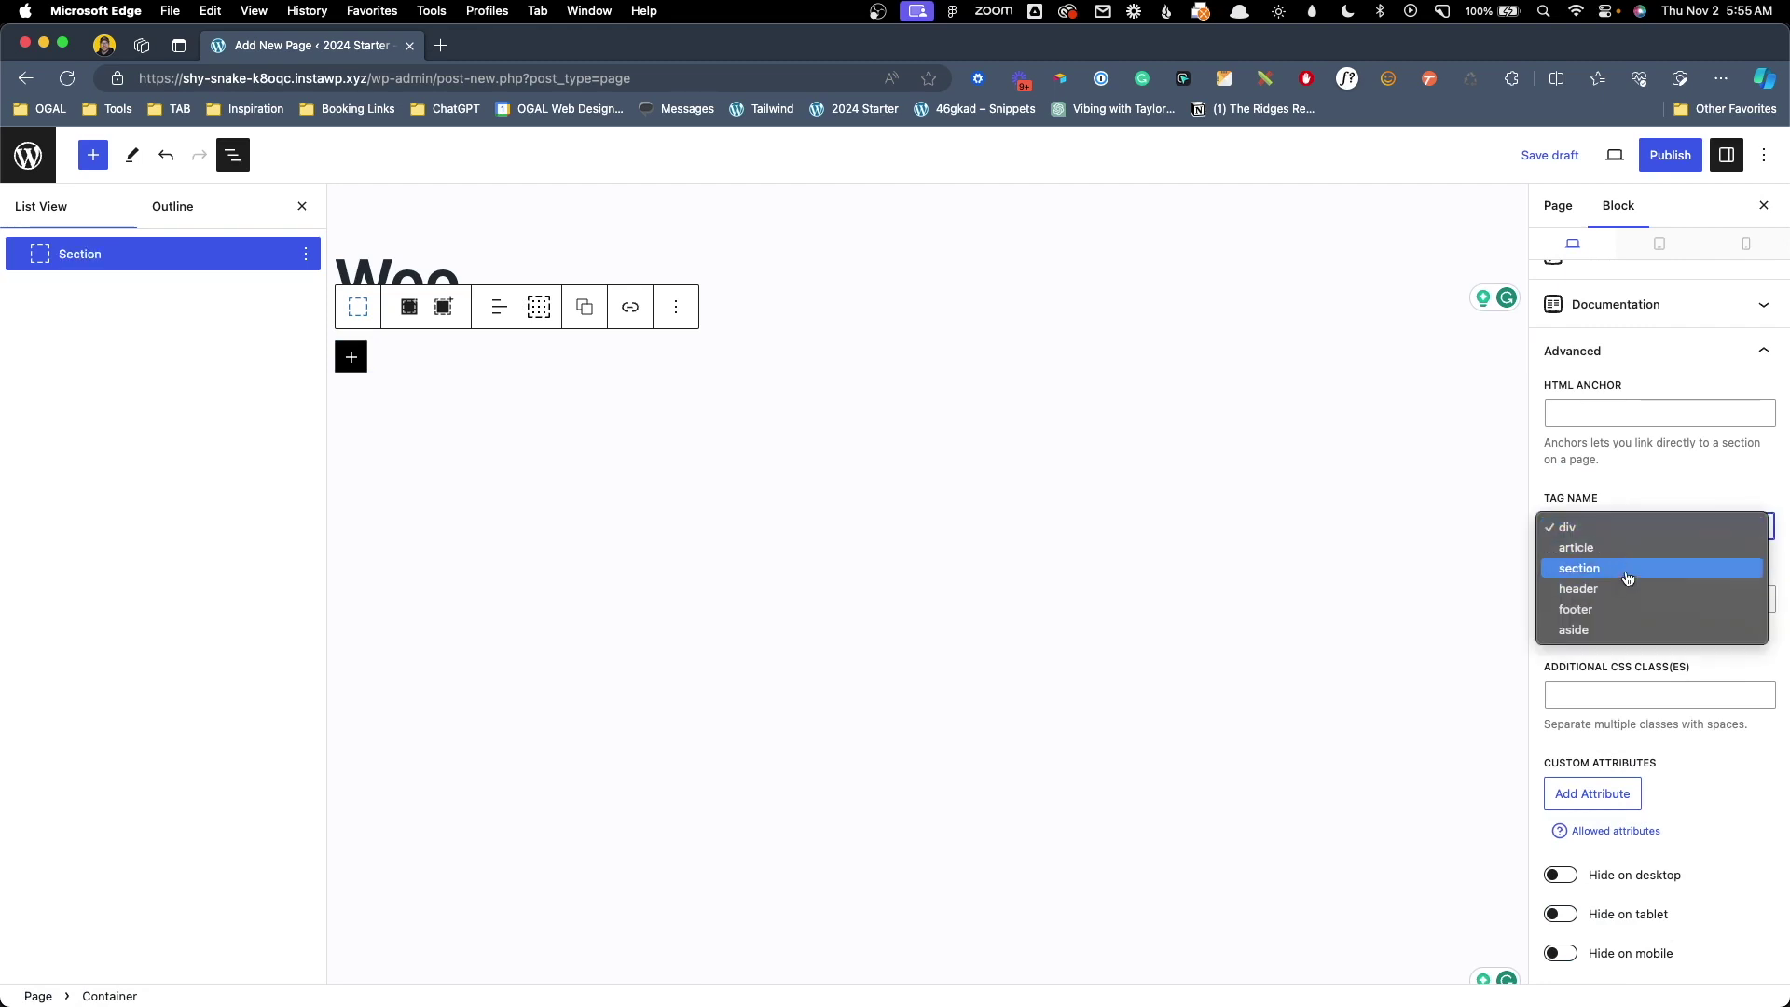
left_click(1628, 577)
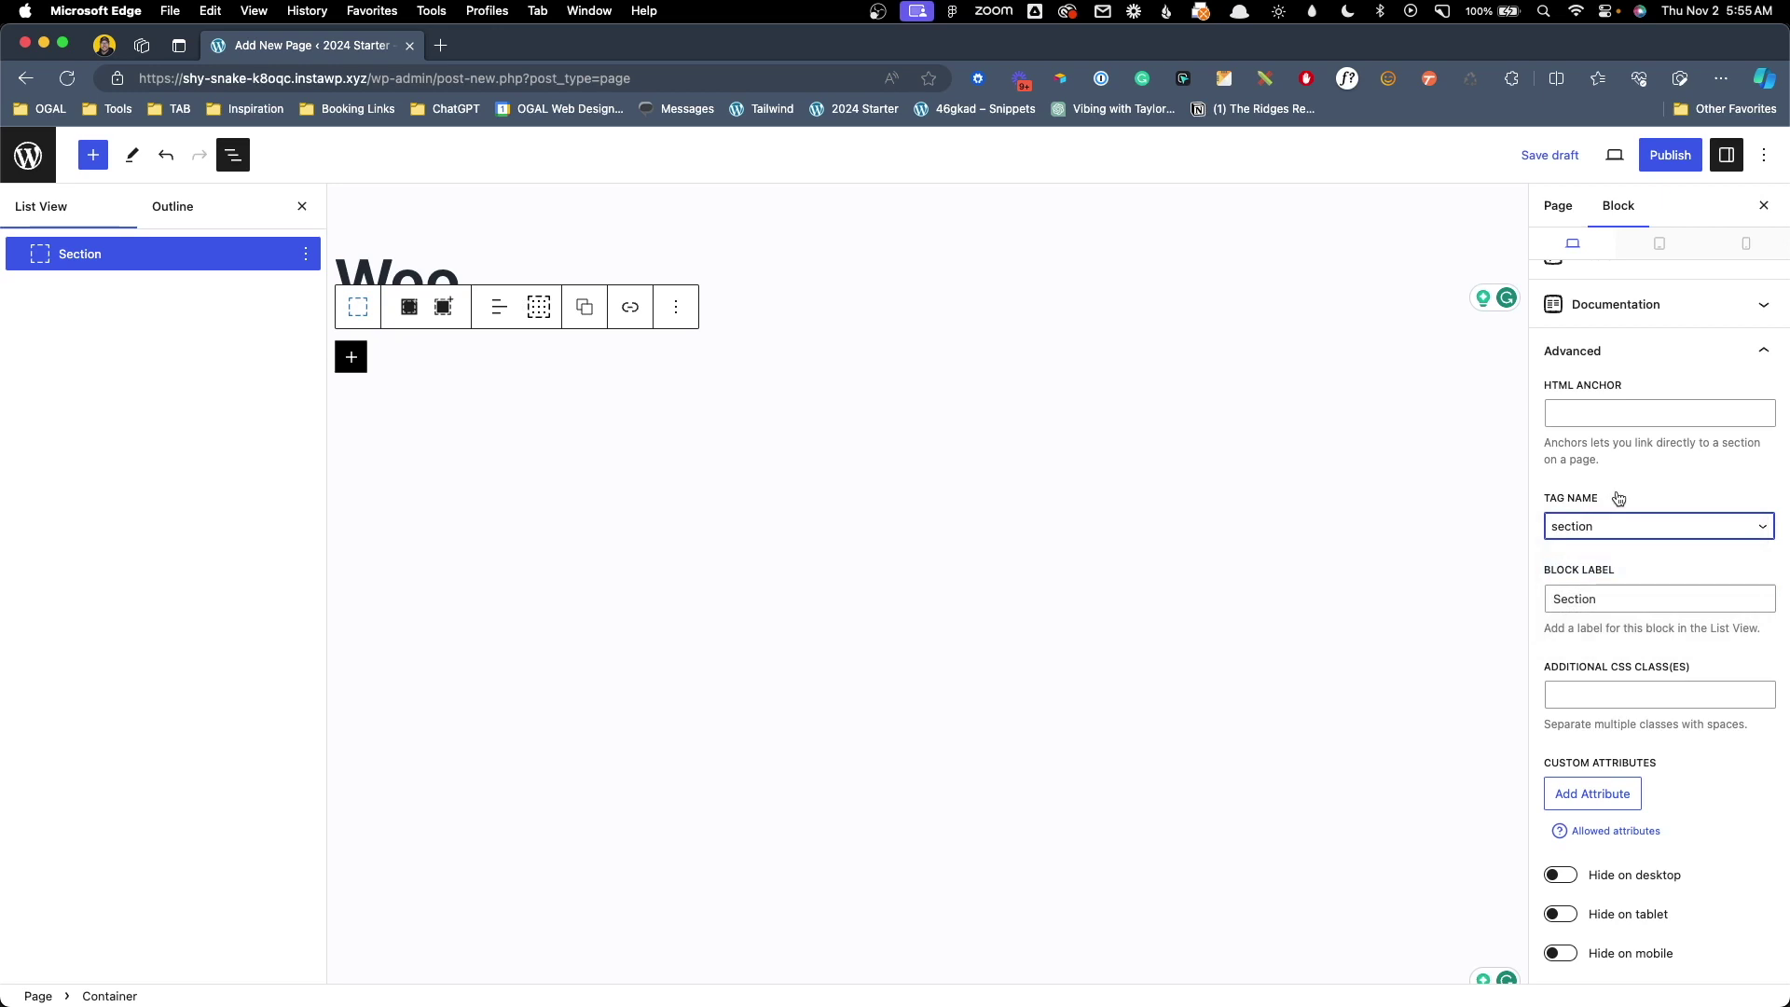
Give the Section container 80 px top and bottom padding.
scroll(1622, 499, "up", 15)
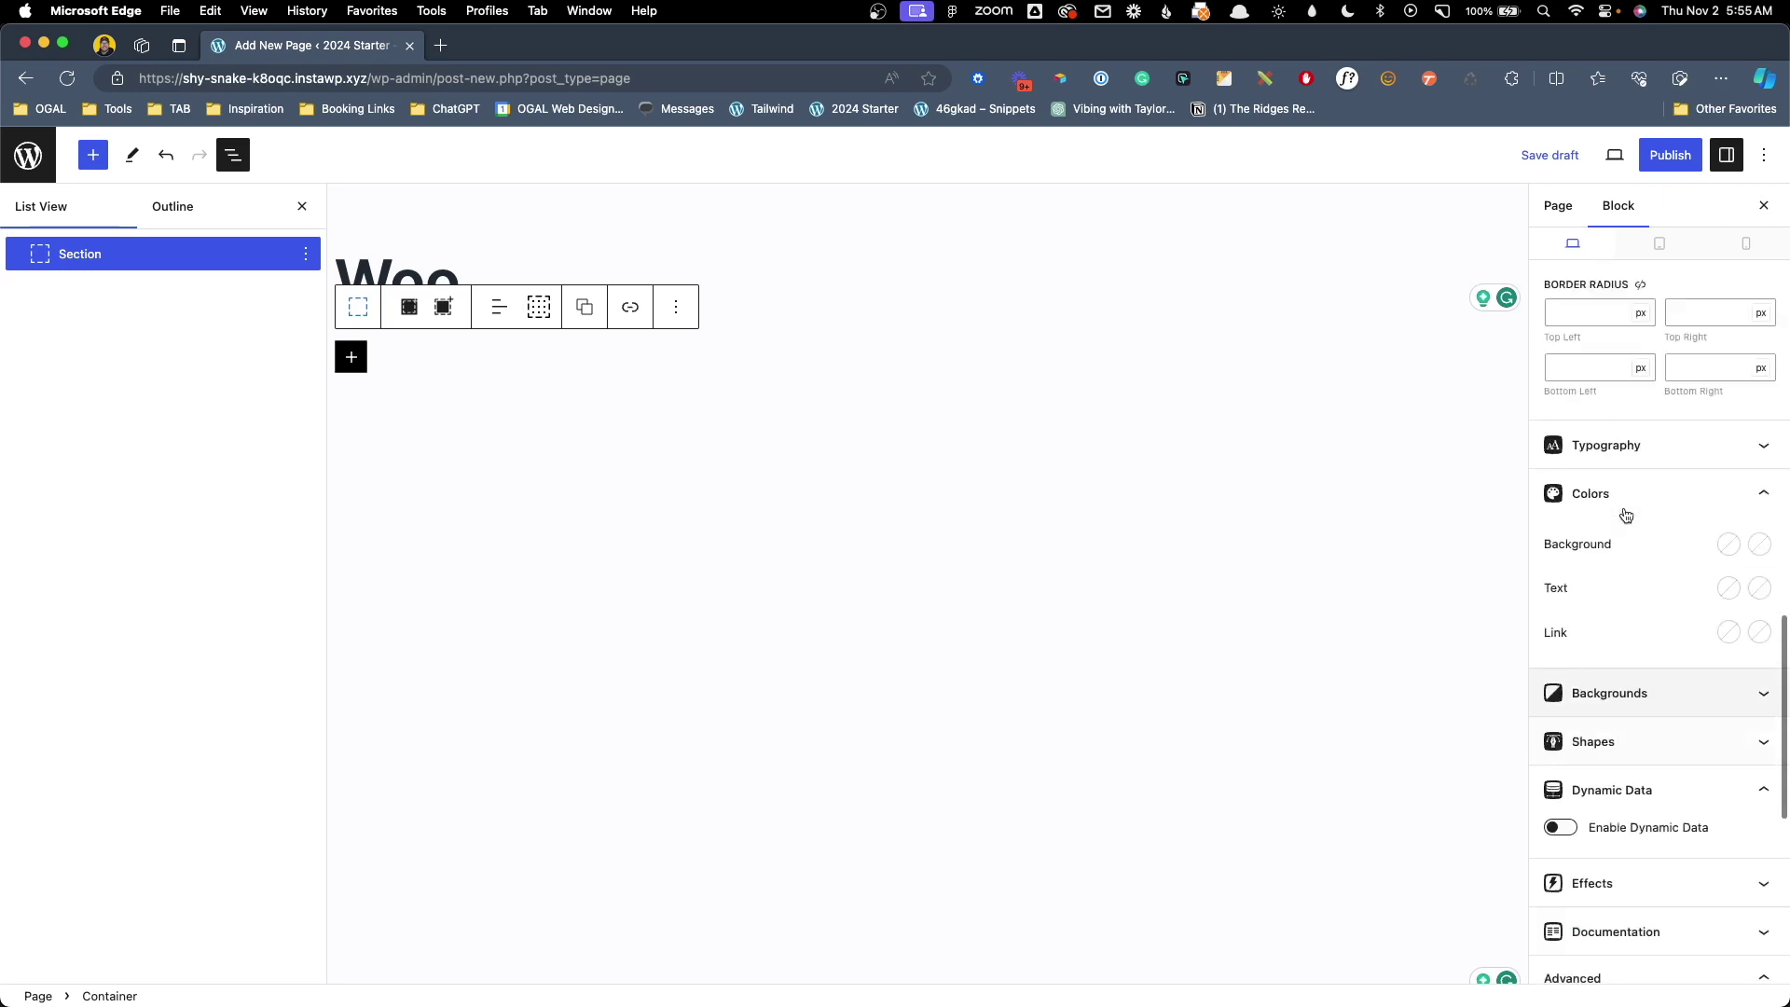
scroll(1633, 505, "up", 3)
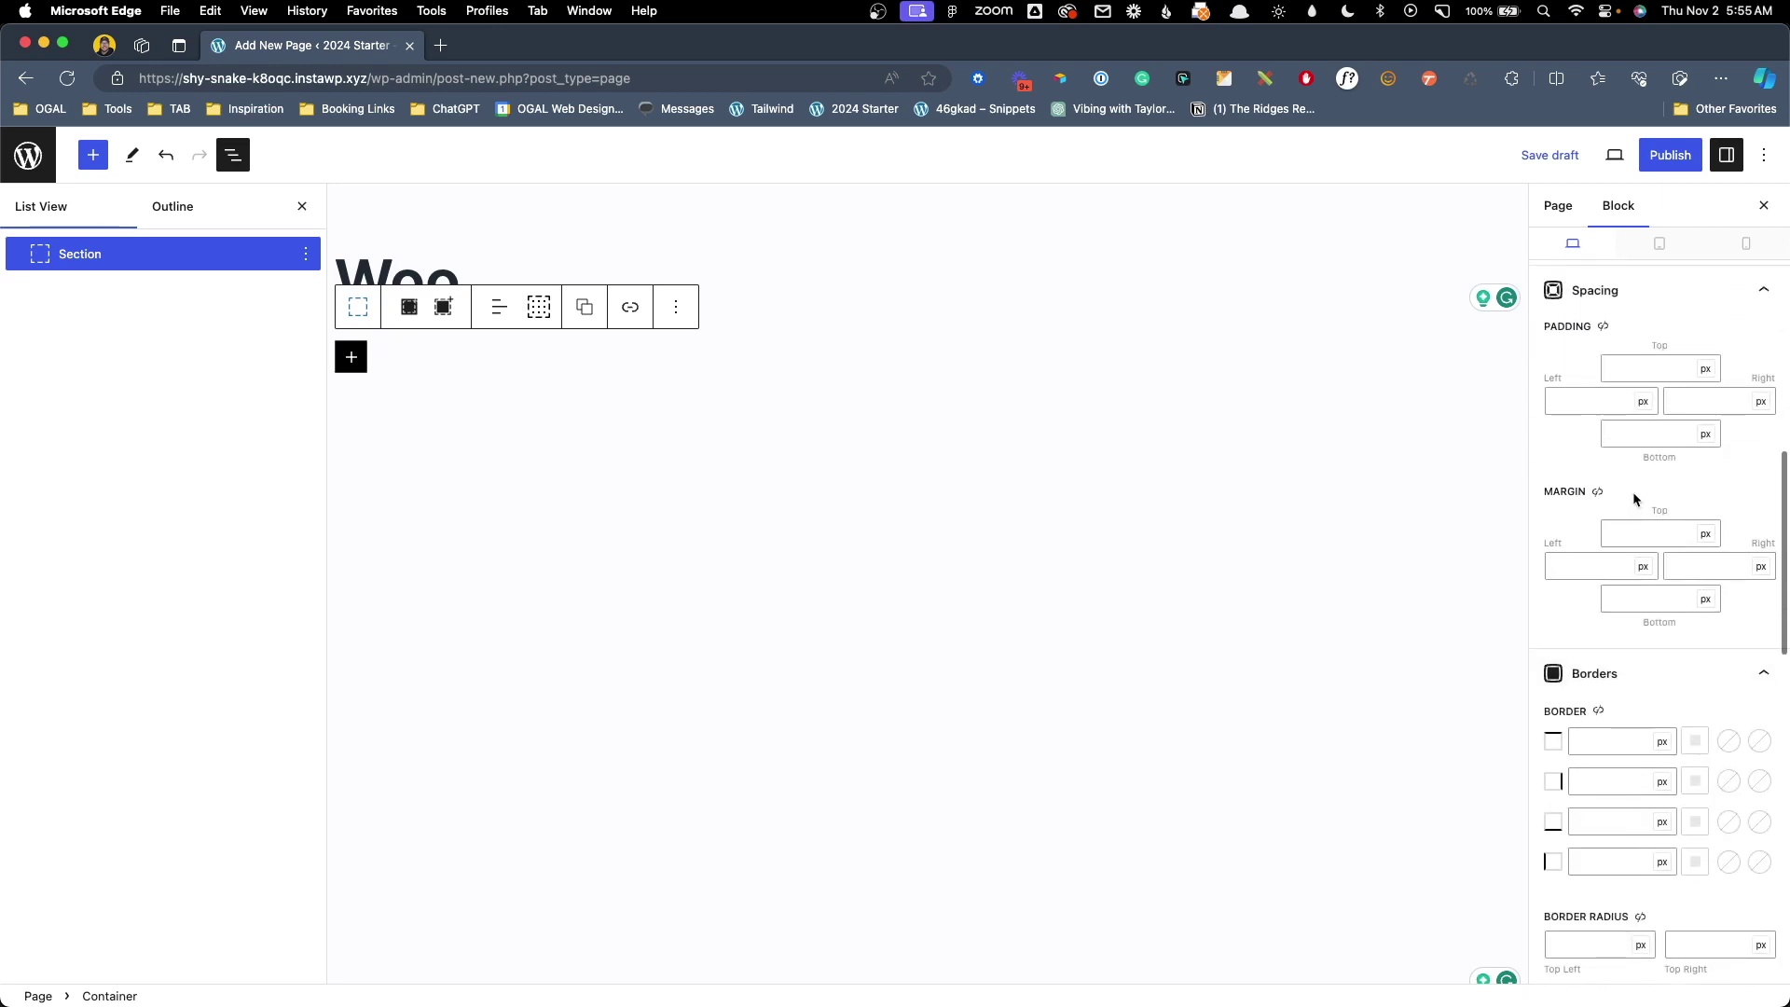
left_click(1656, 363)
type("80")
key("Tab")
key("Tab")
key("Tab")
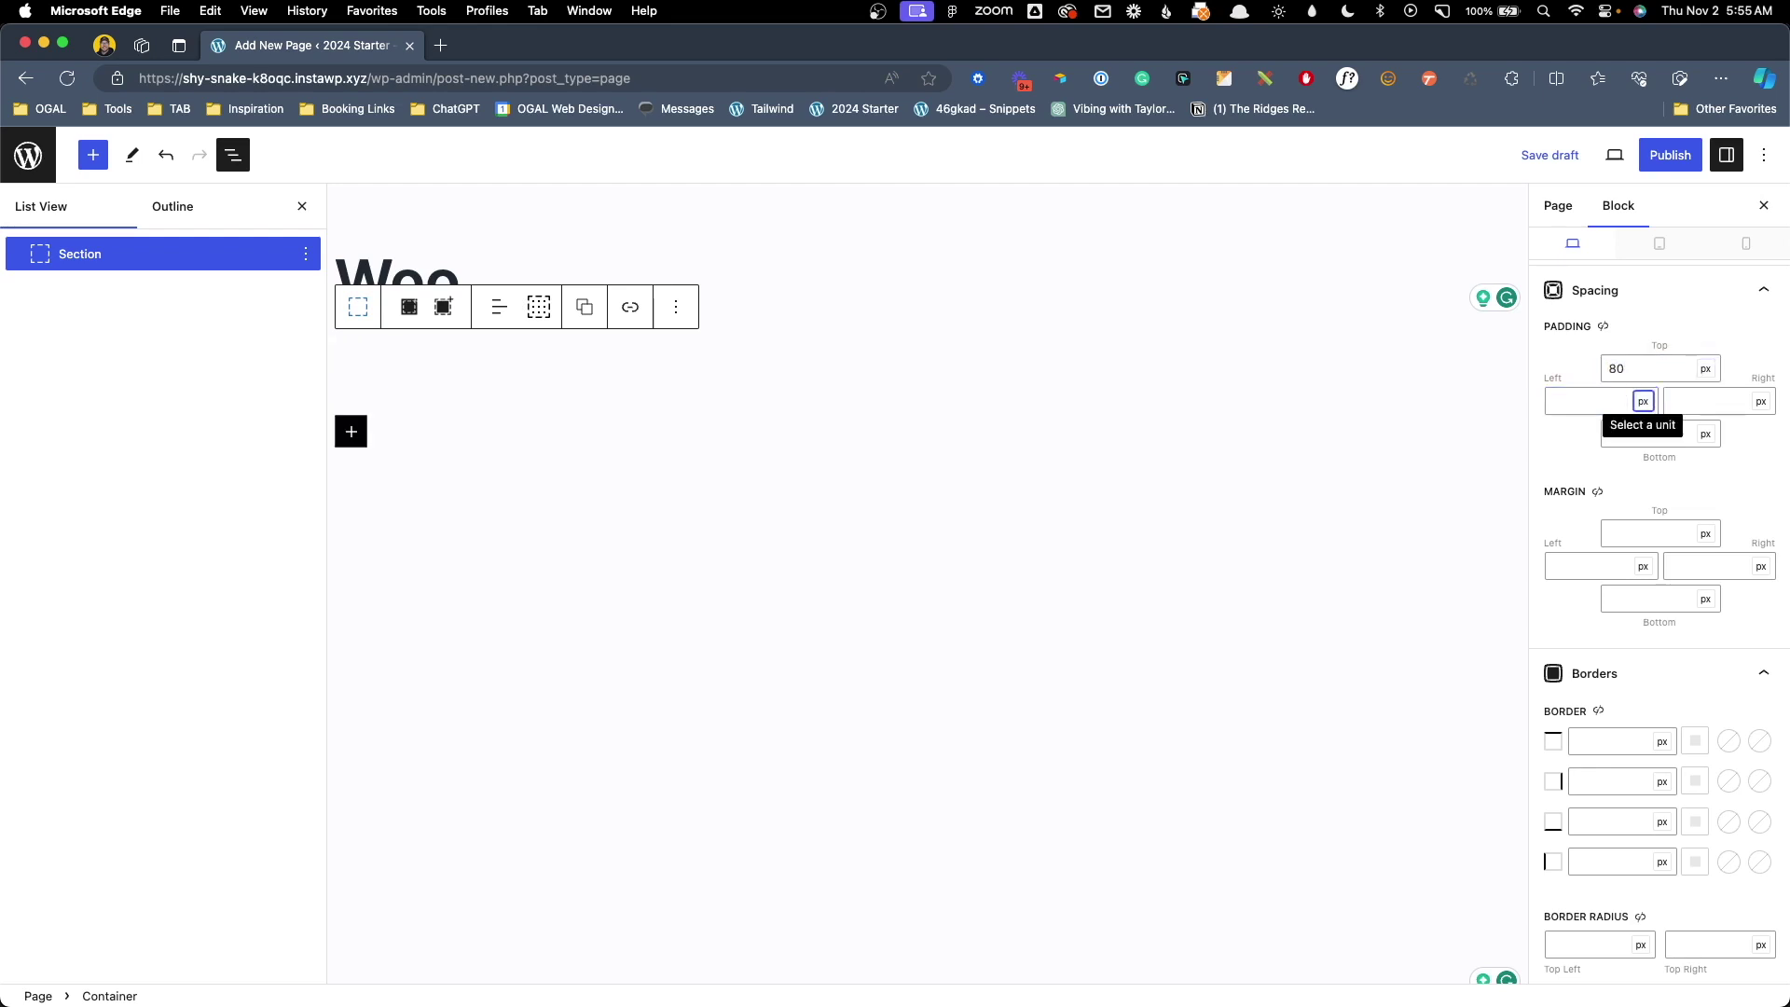
key("Tab")
key("Tab")
key("Tab")
type("80")
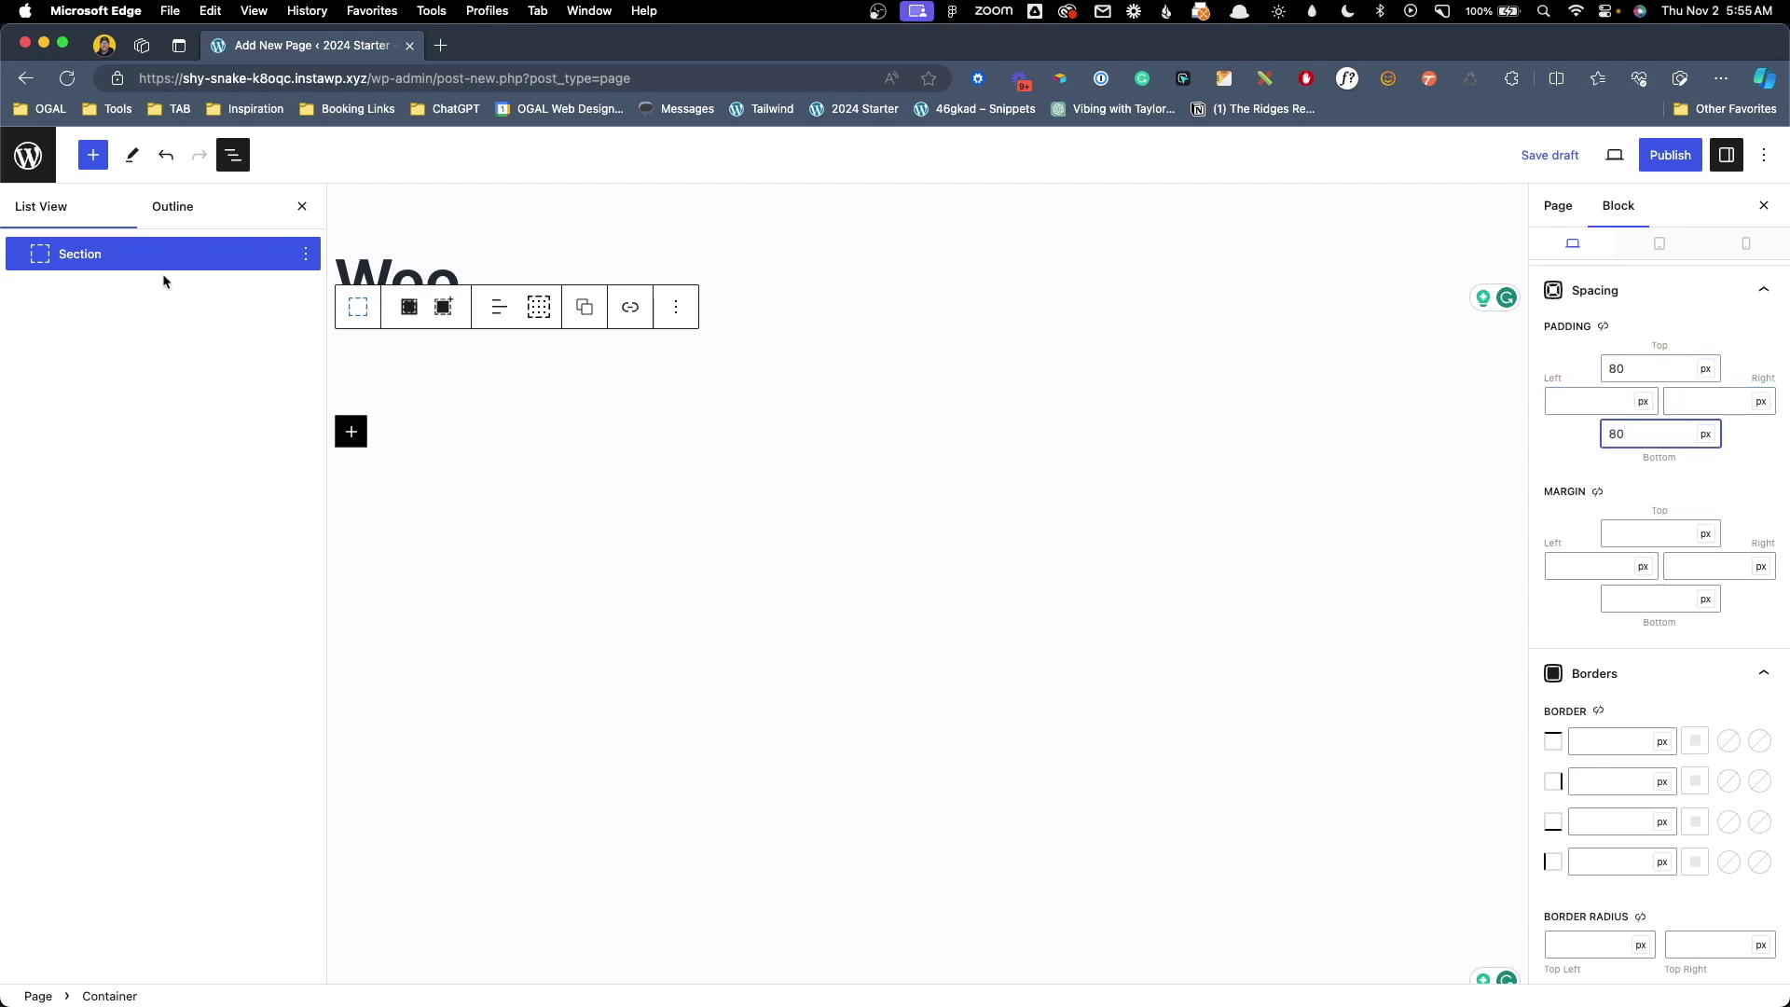
left_click(354, 432)
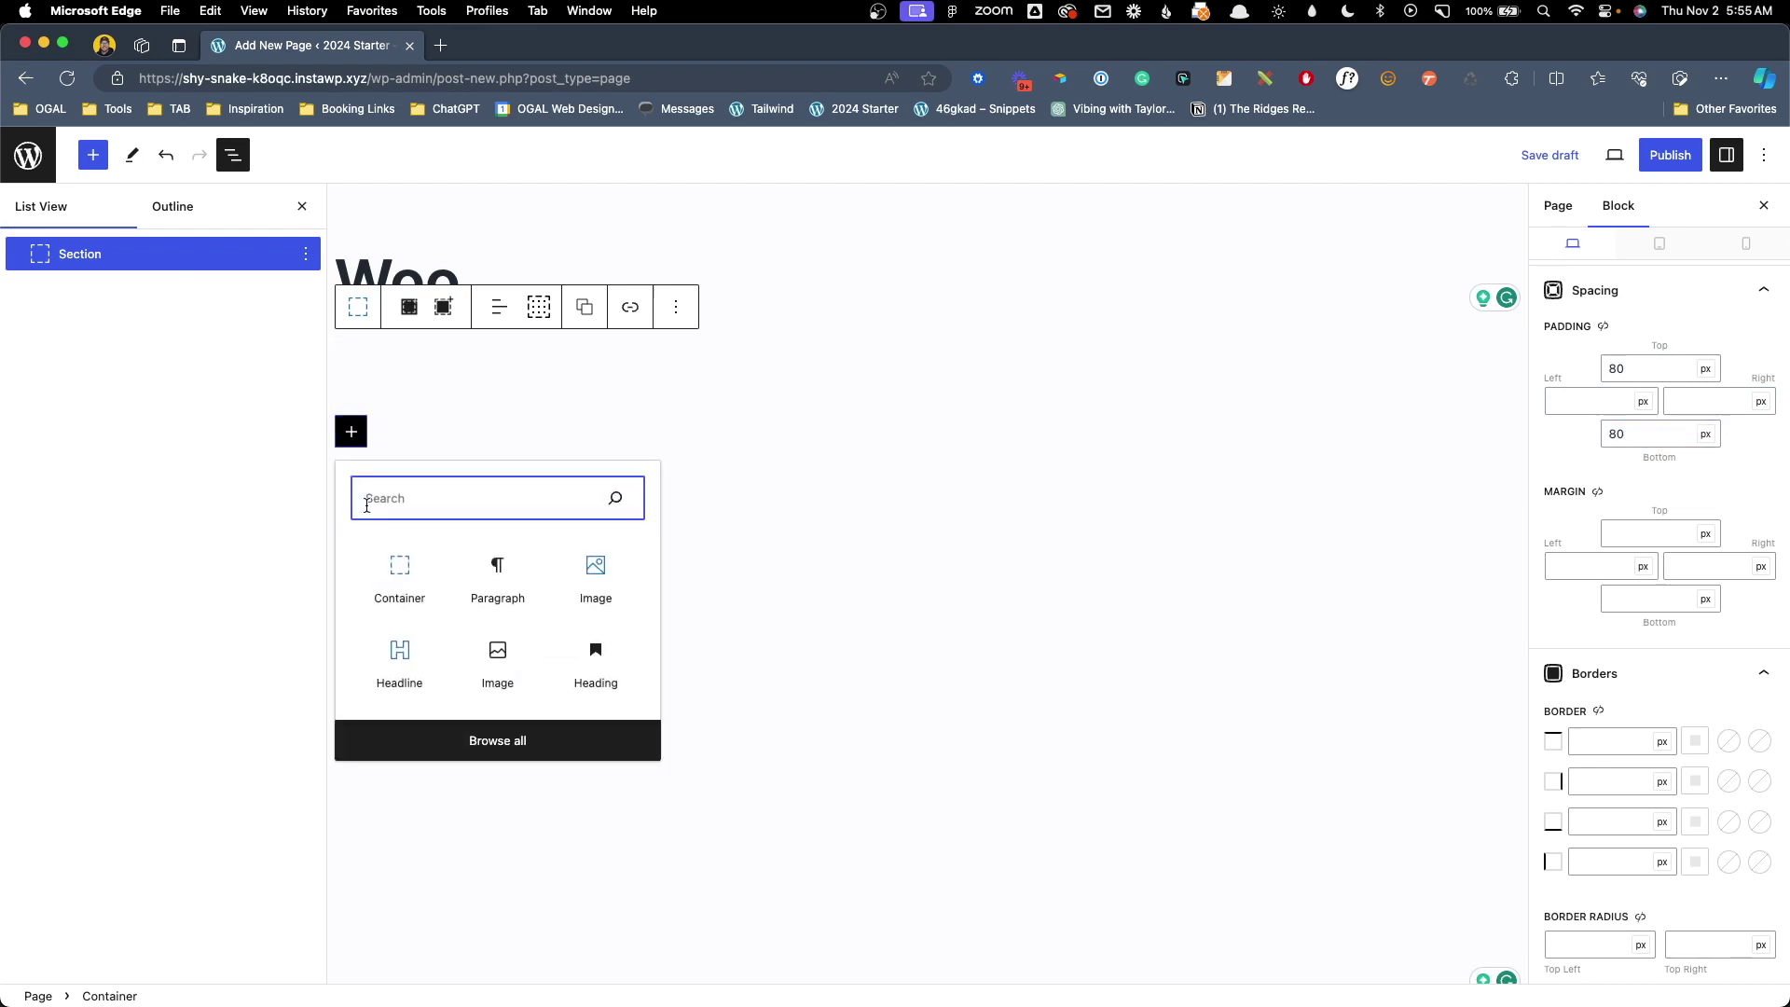
Nest a new Container inside Section labelled 'Wrapper Row 1'.
left_click(394, 583)
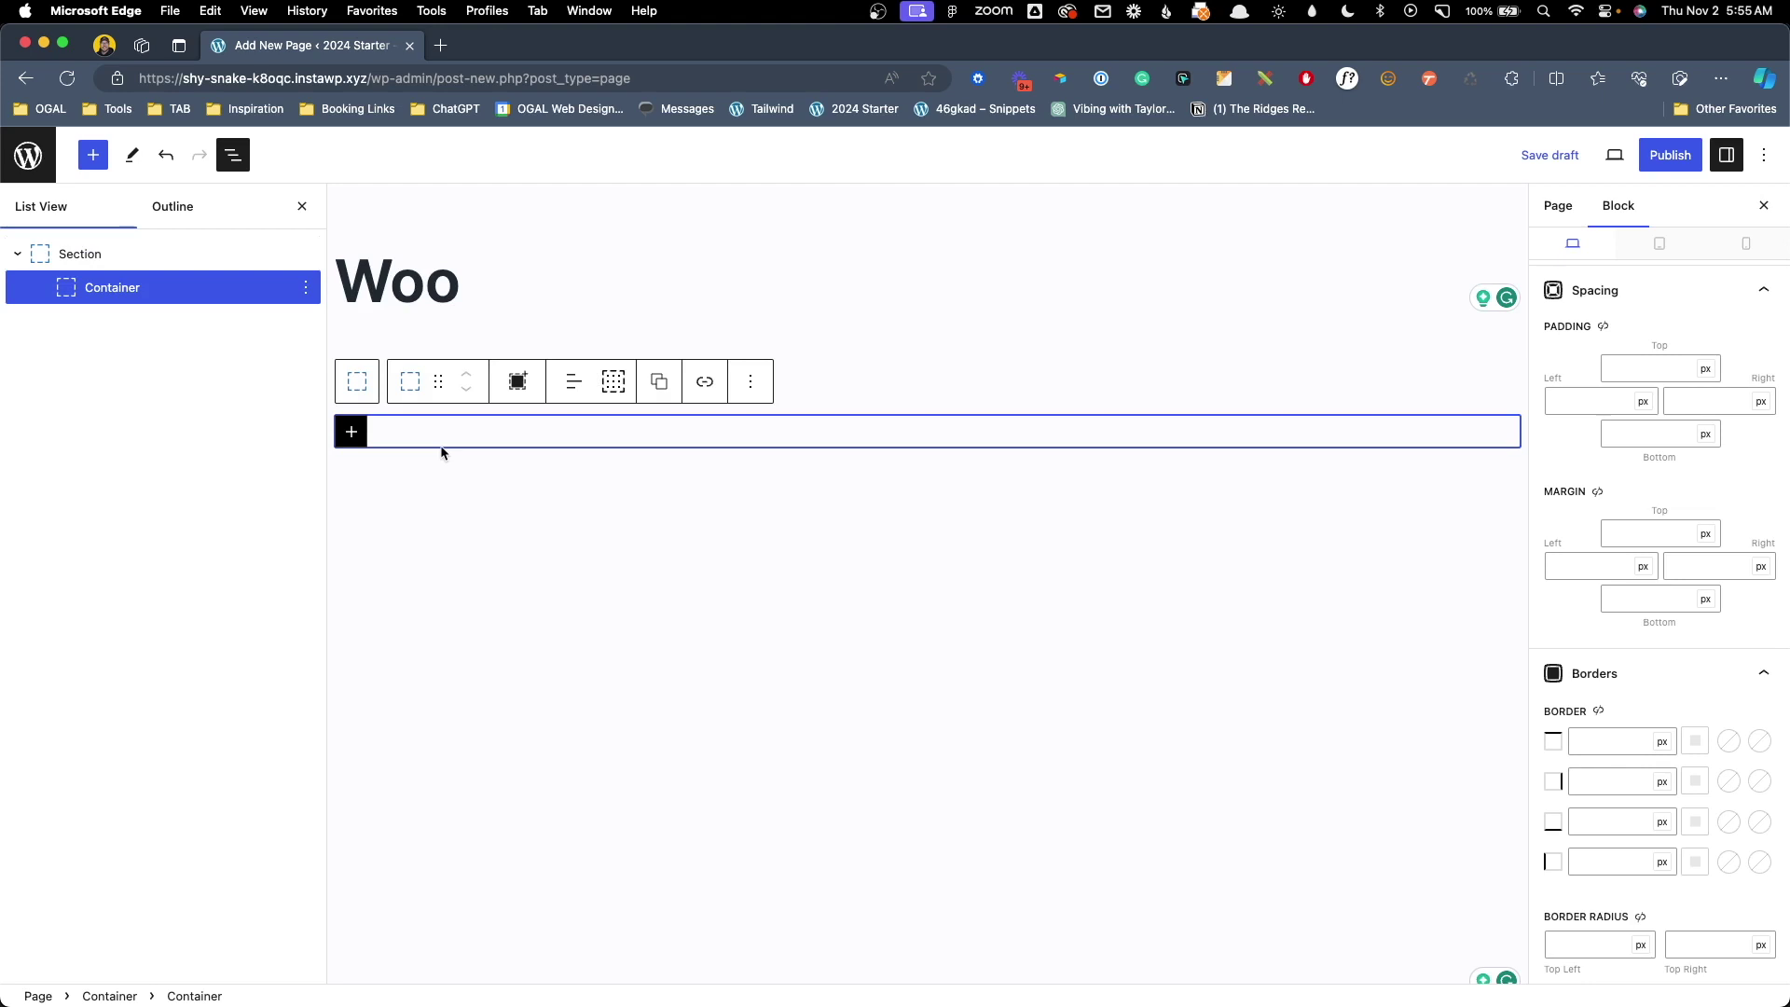
scroll(1660, 606, "down", 15)
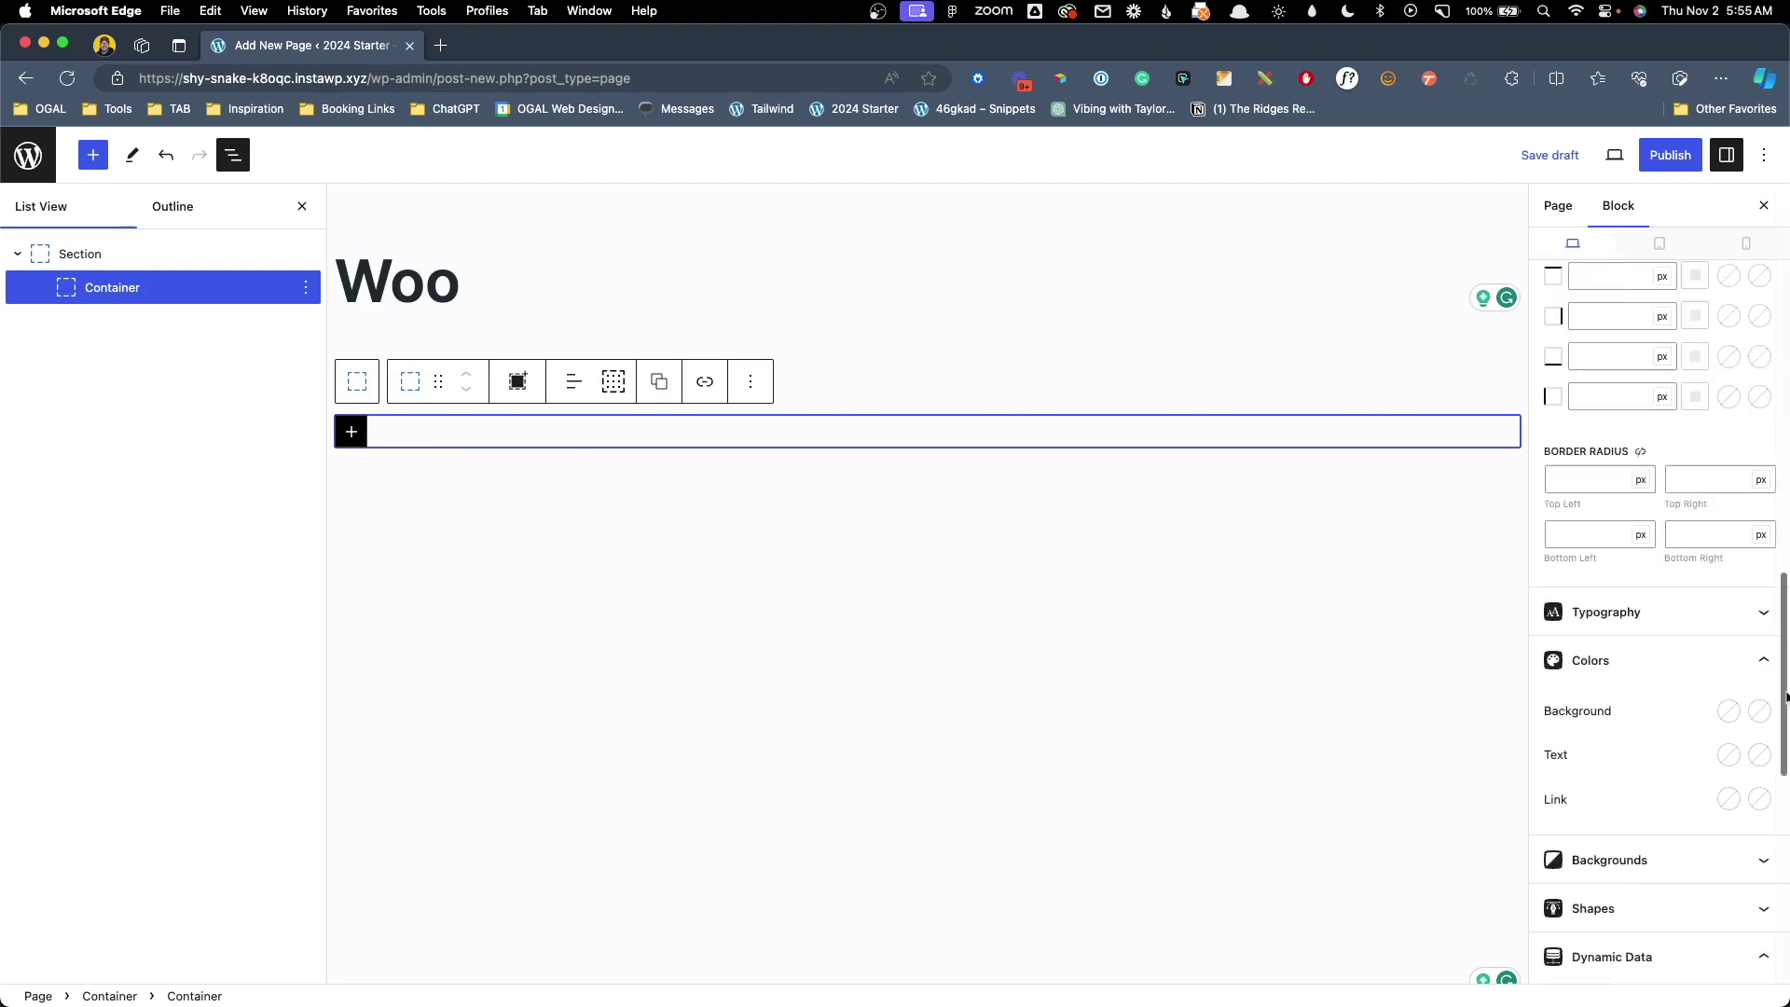
left_click(1595, 595)
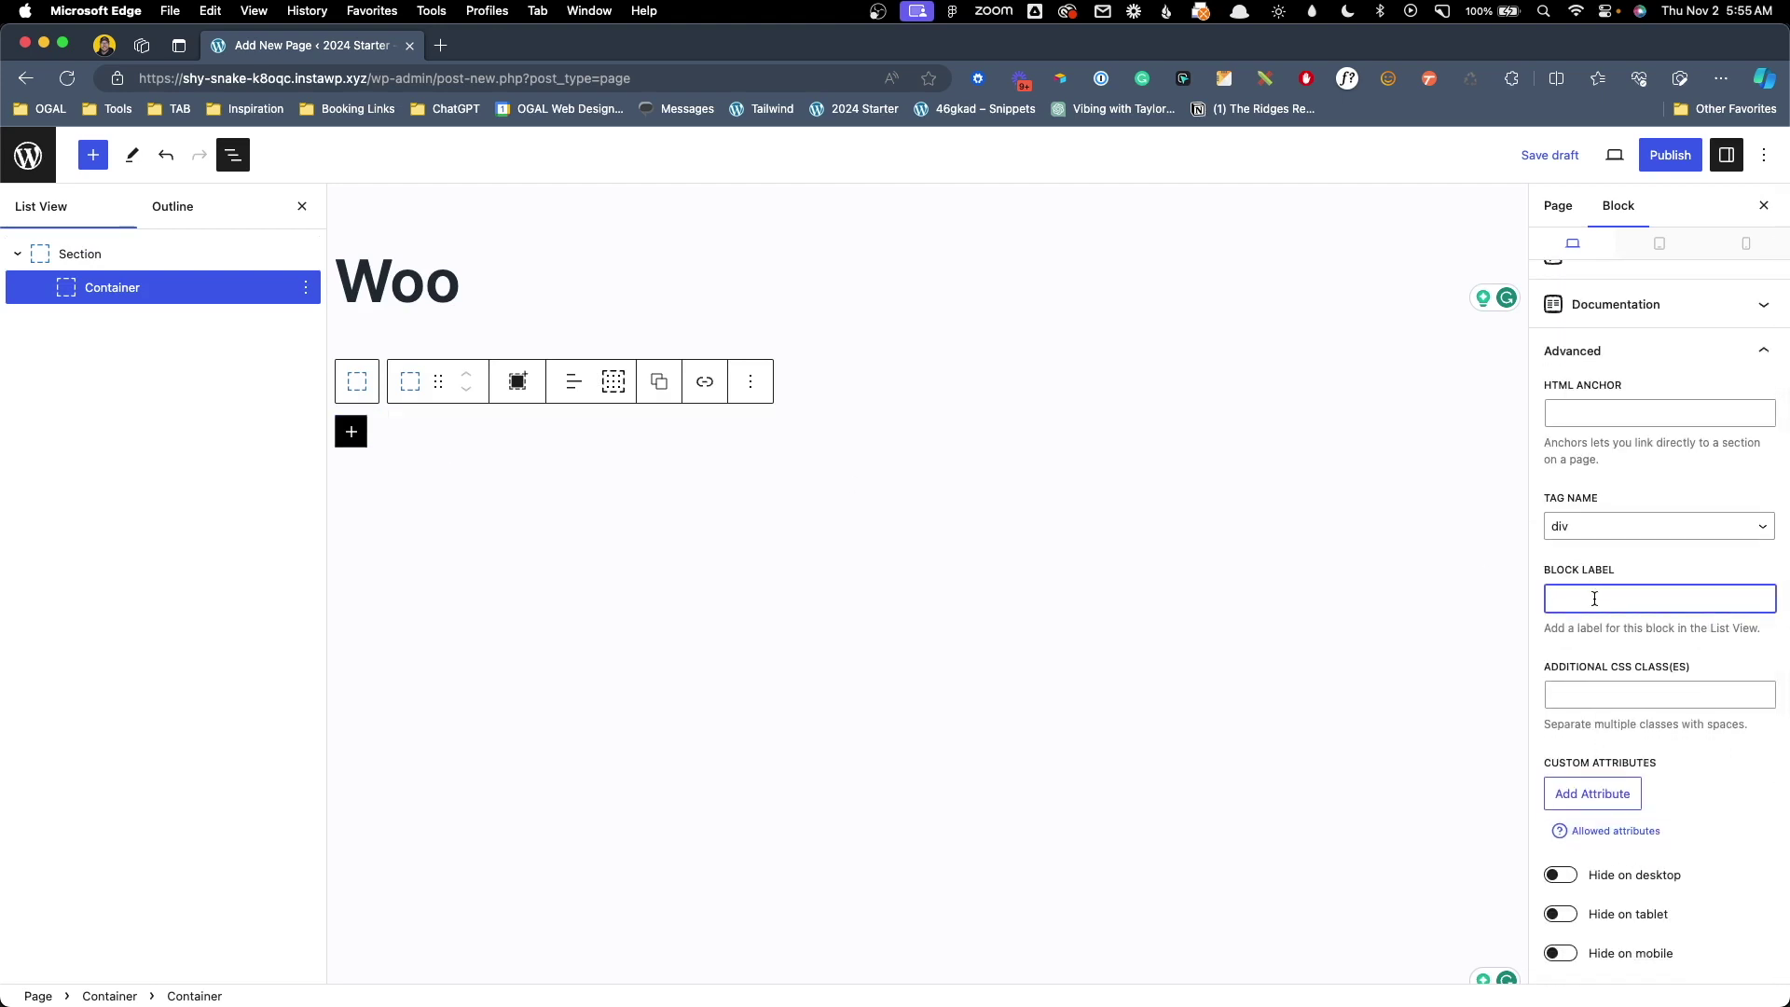
type("Wrapper")
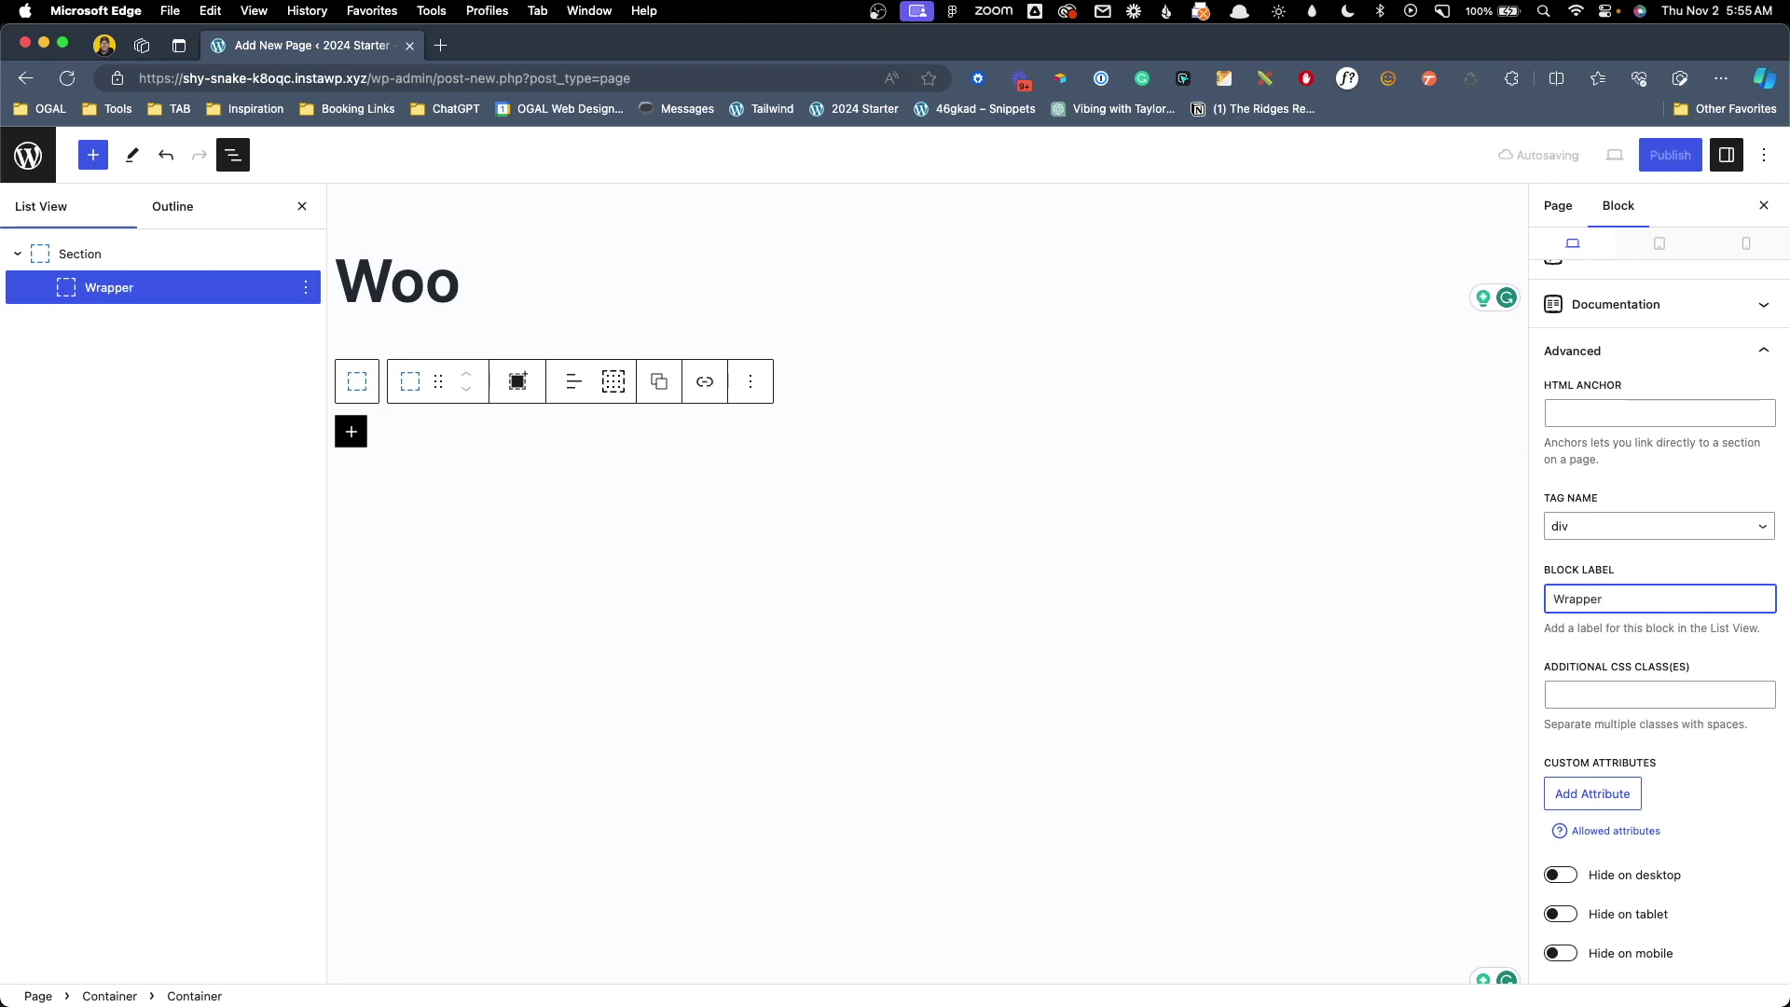
type(" Row 1")
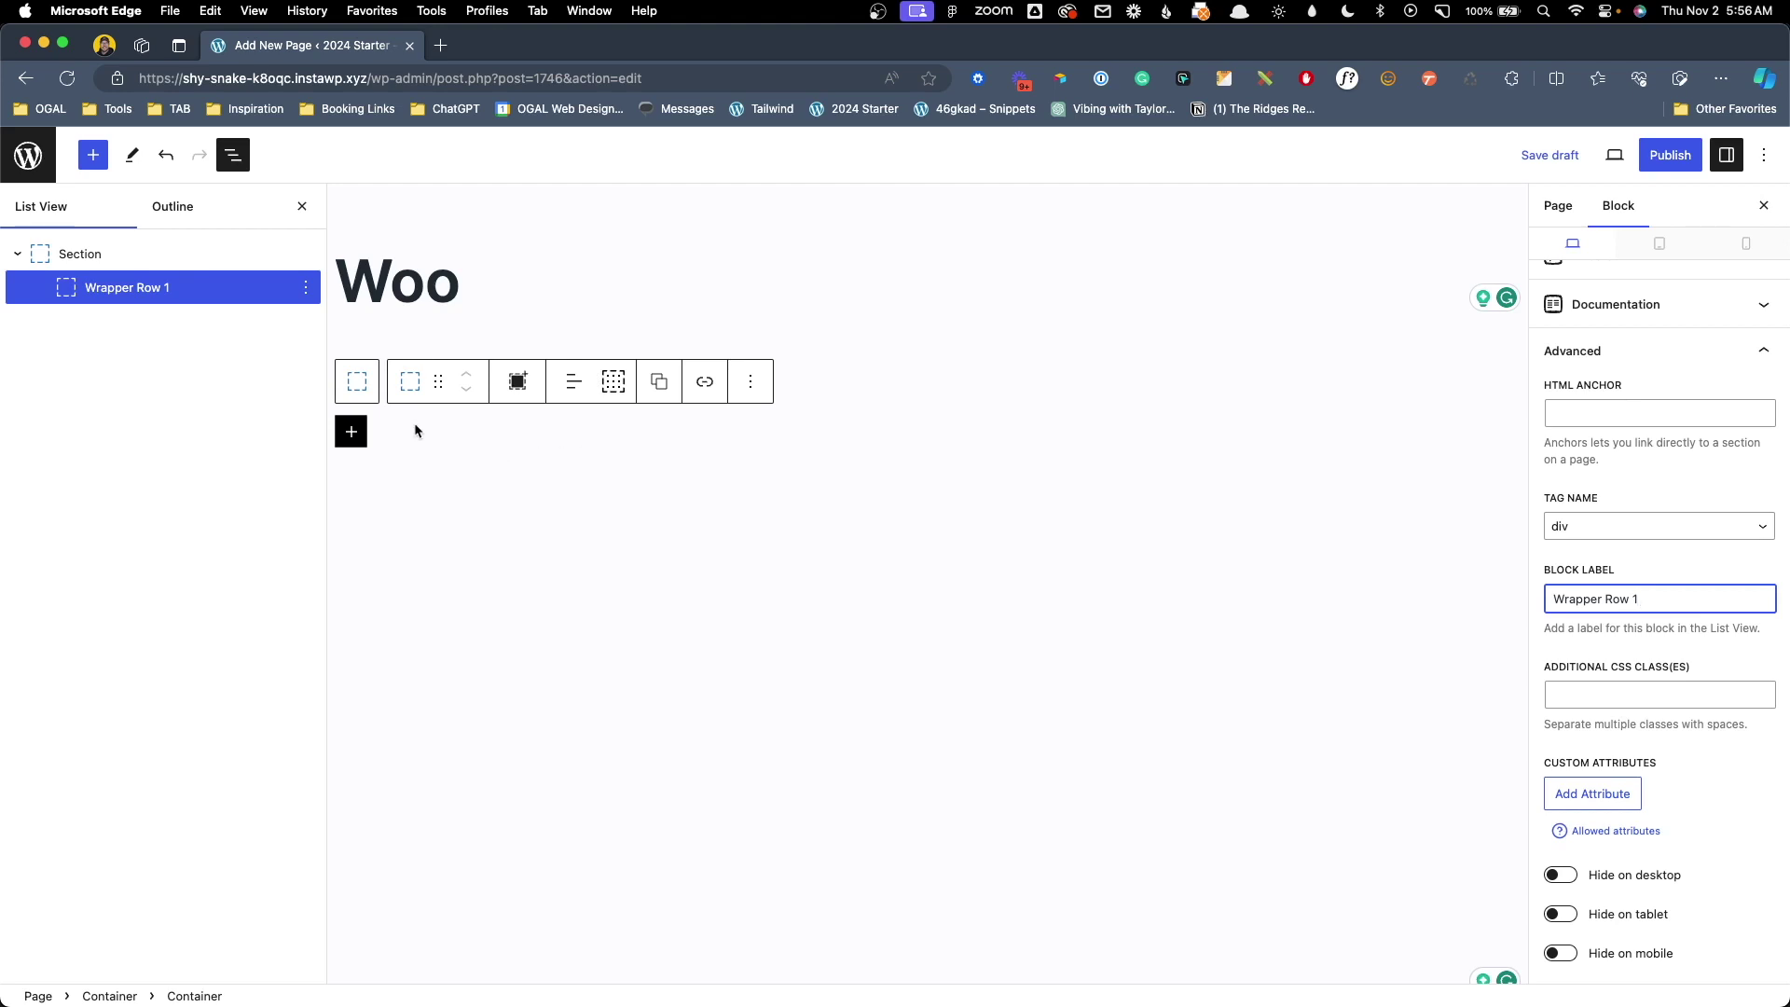
left_click(364, 436)
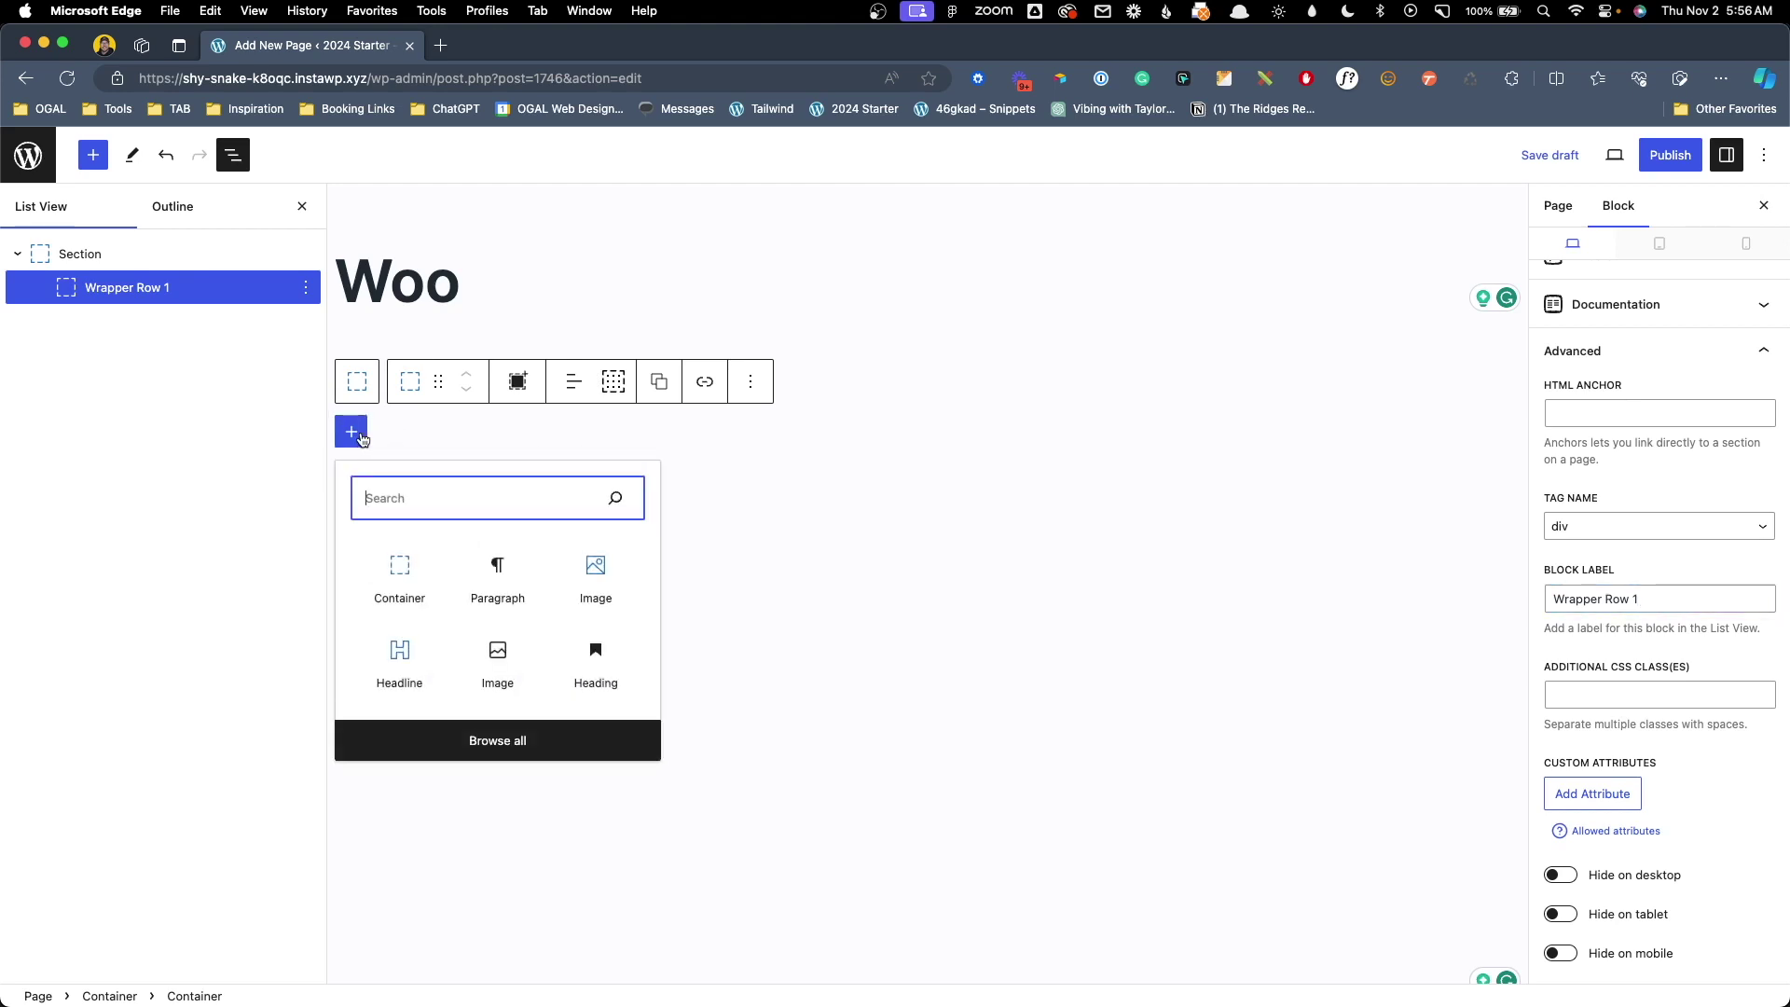
Add a Container inside Wrapper Row 1 labelled 'Image Wrapper'.
left_click(424, 583)
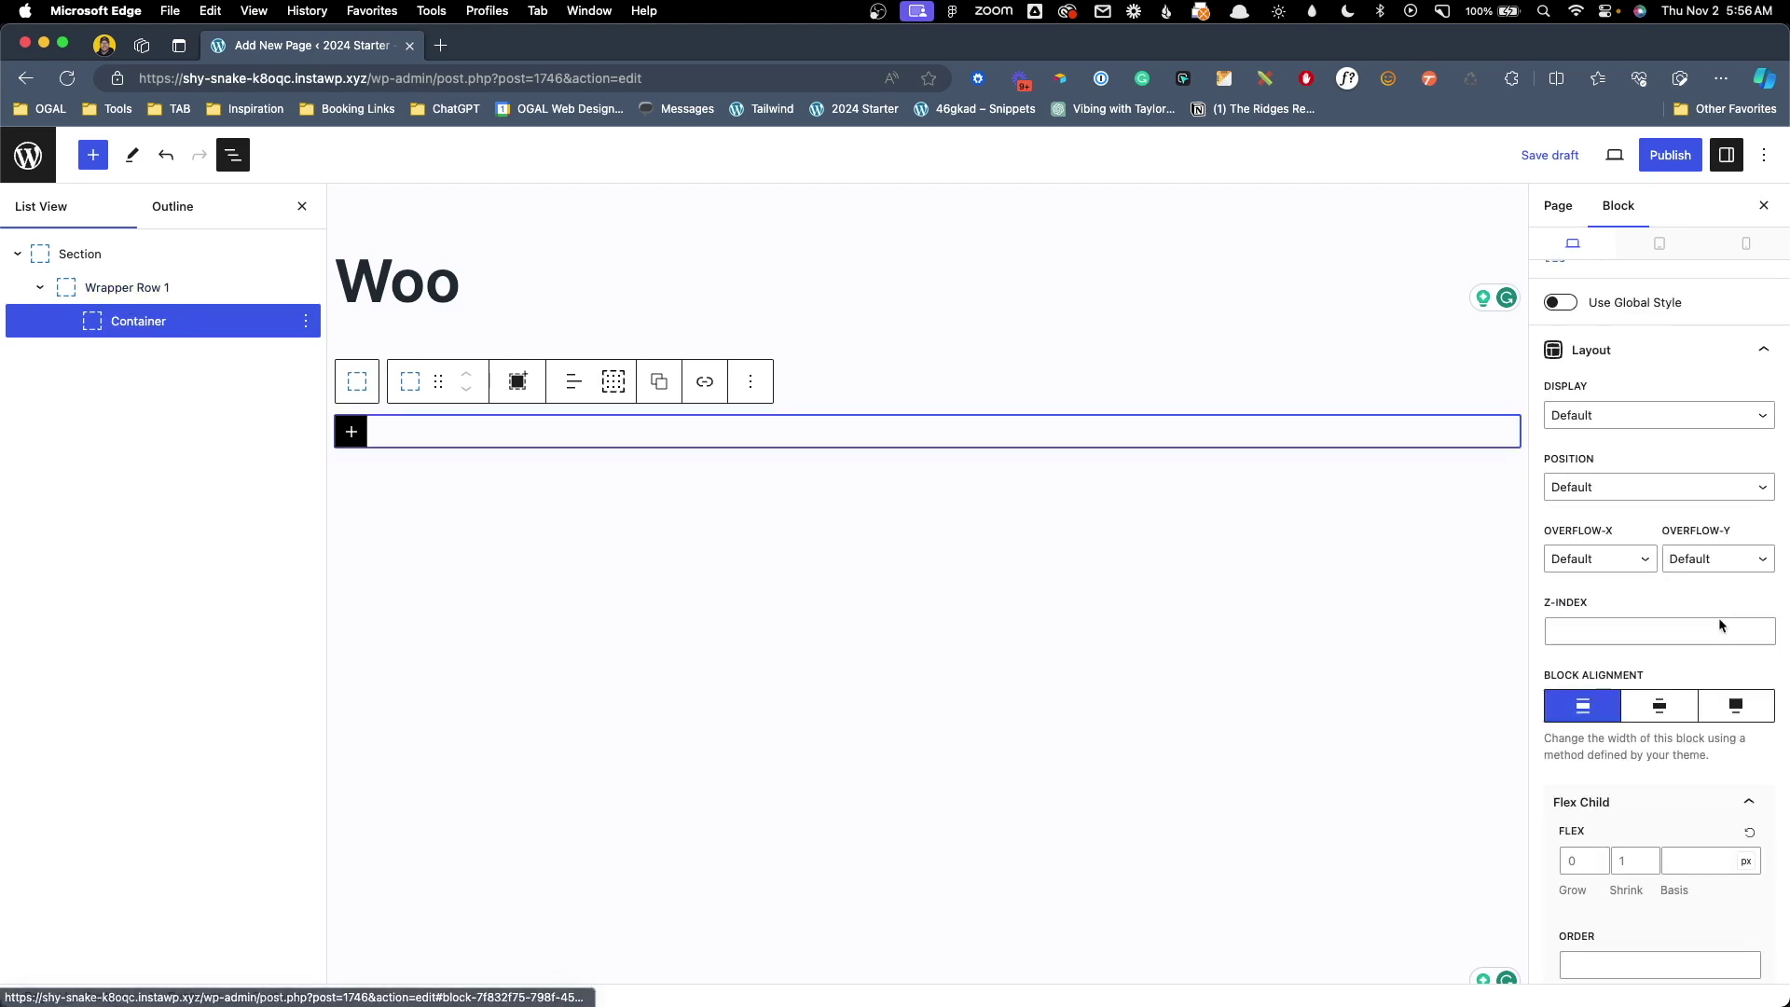
scroll(1694, 844, "down", 6)
scroll(1694, 844, "down", 15)
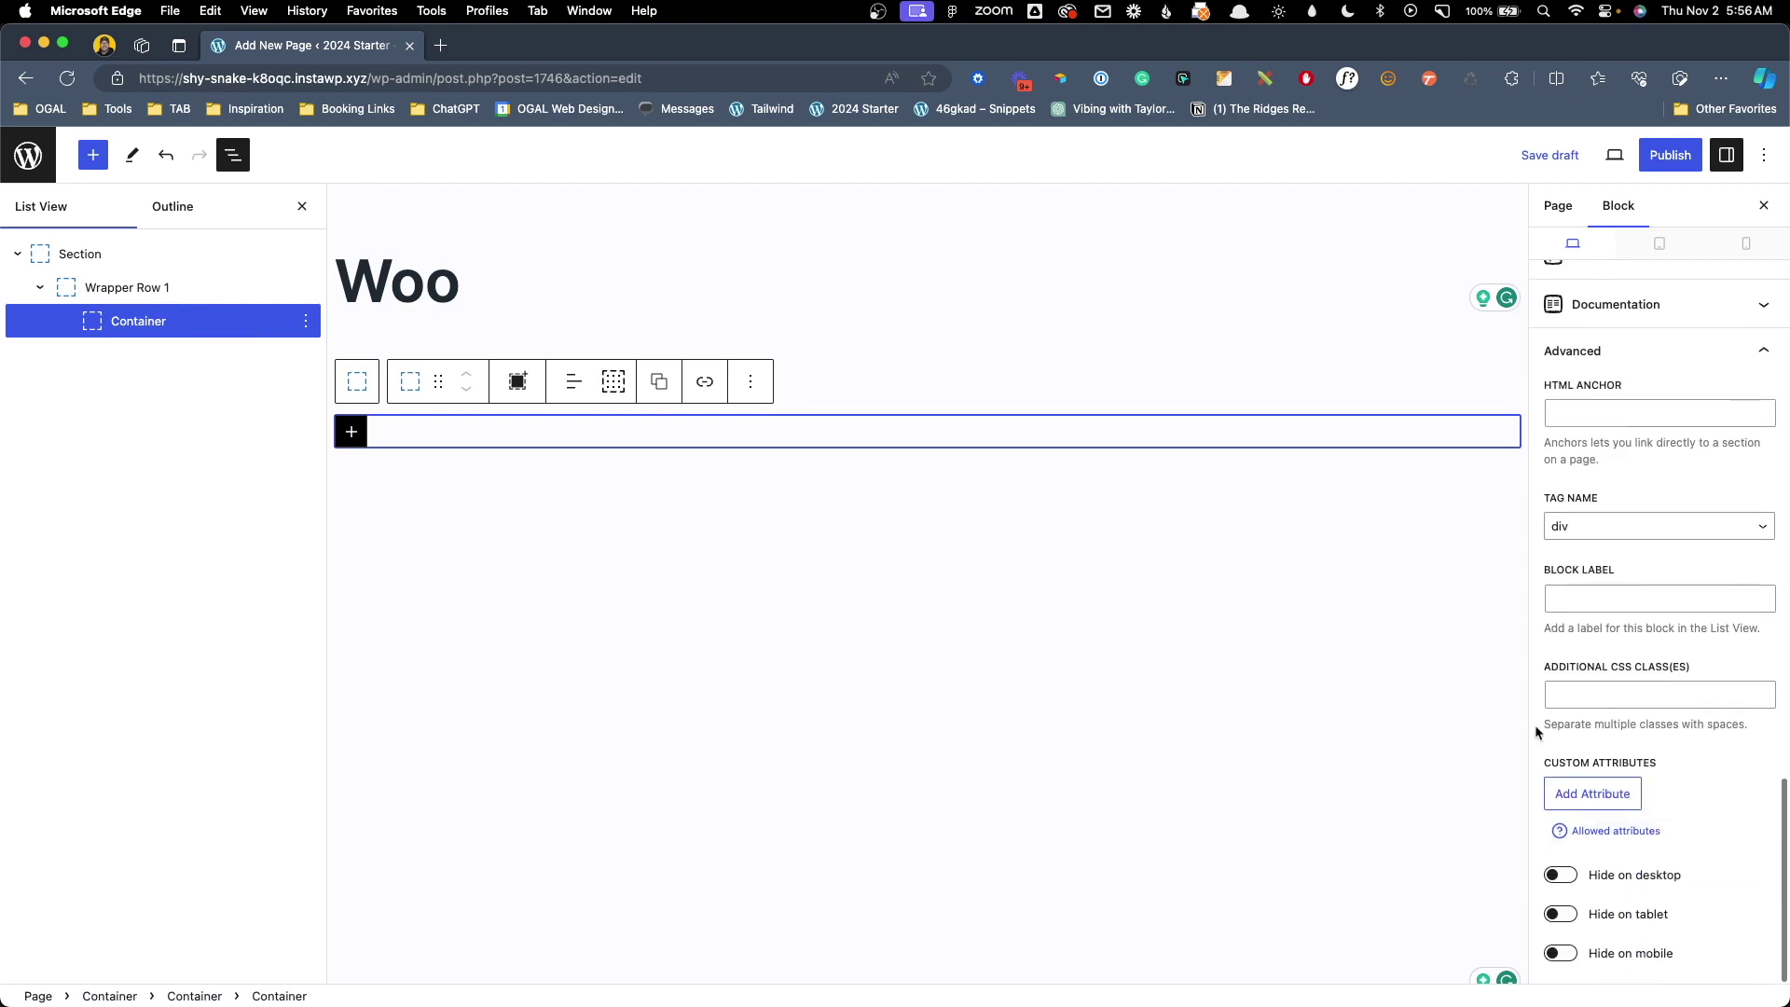
left_click(1599, 599)
type("Image Wrapper")
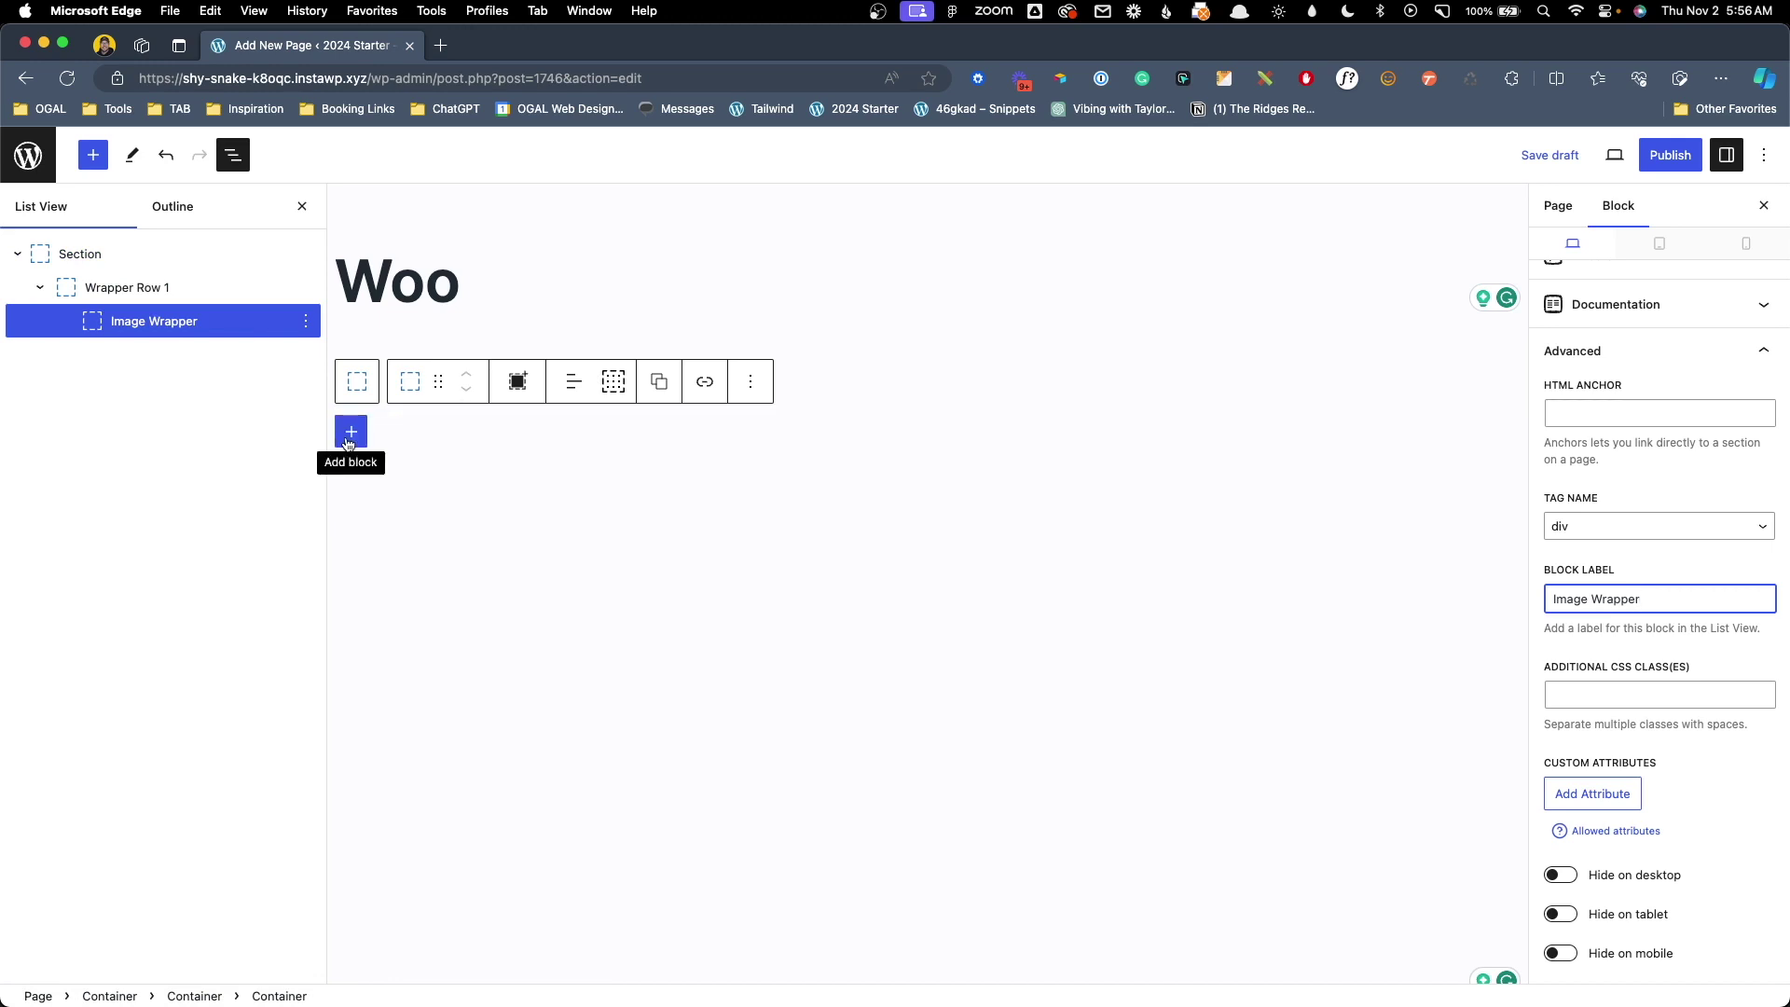
Place the Tonal screenshot from the Media Library in Image Wrapper, then duplicate the wrapper.
left_click(349, 436)
left_click(585, 588)
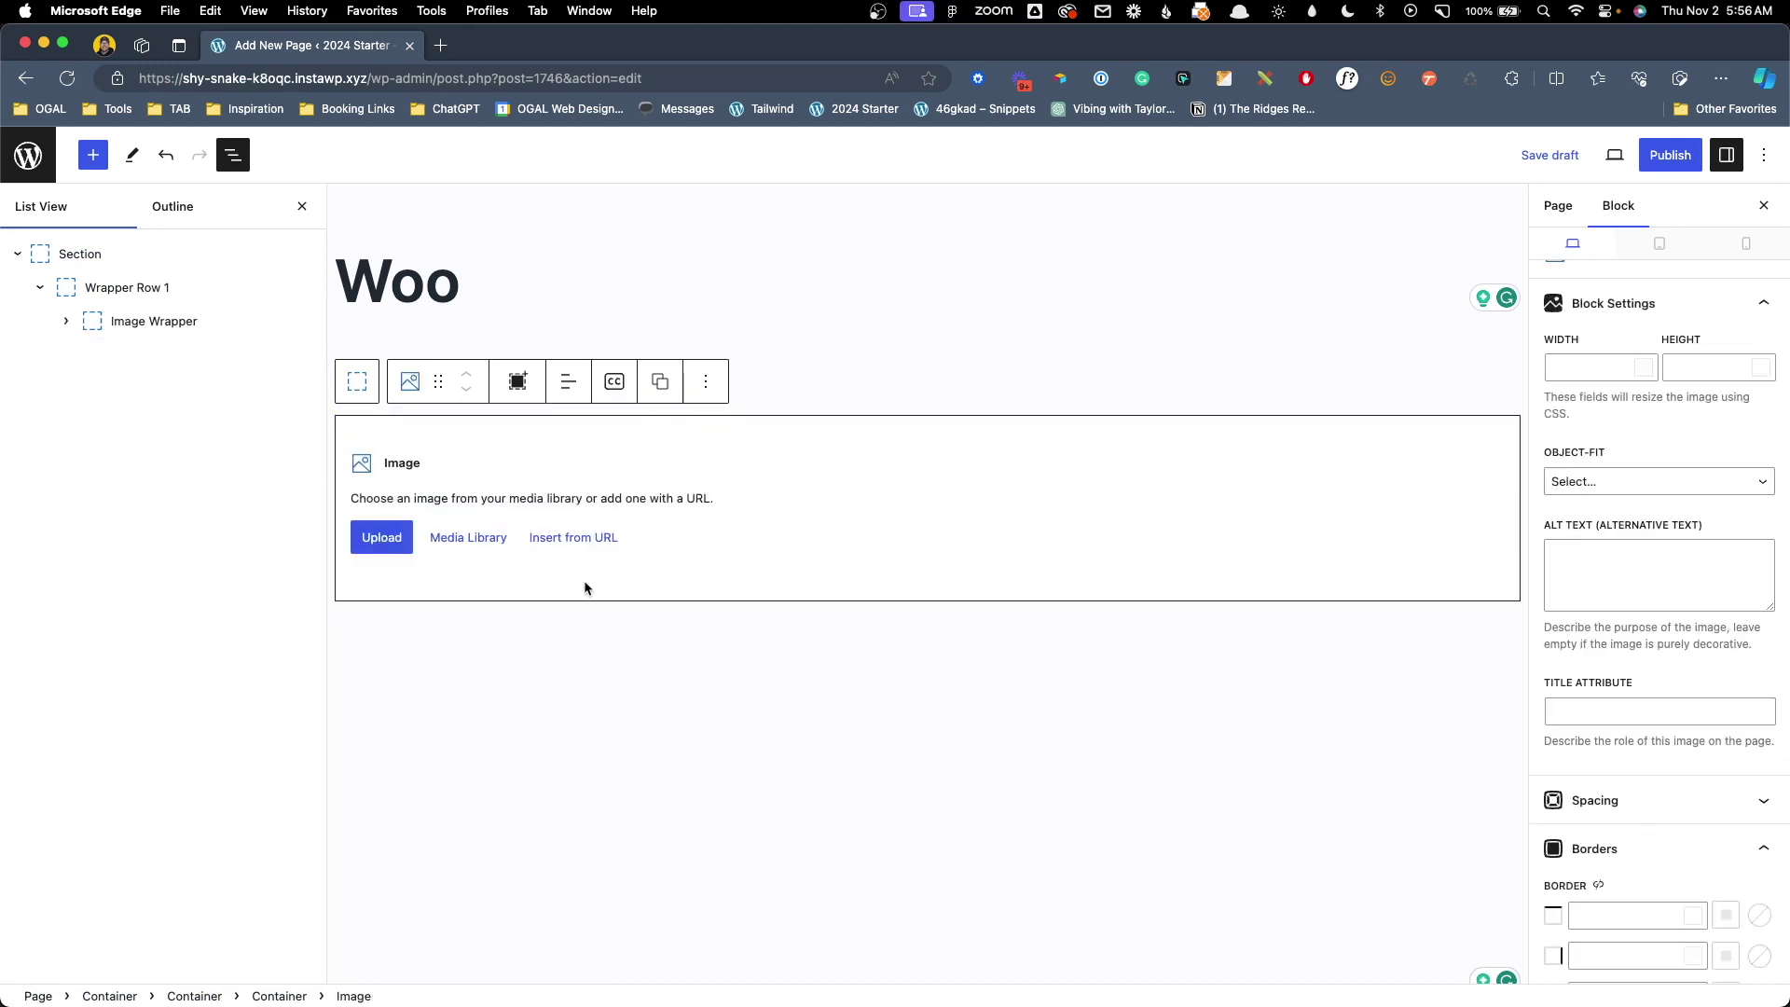
left_click(449, 542)
left_click(107, 373)
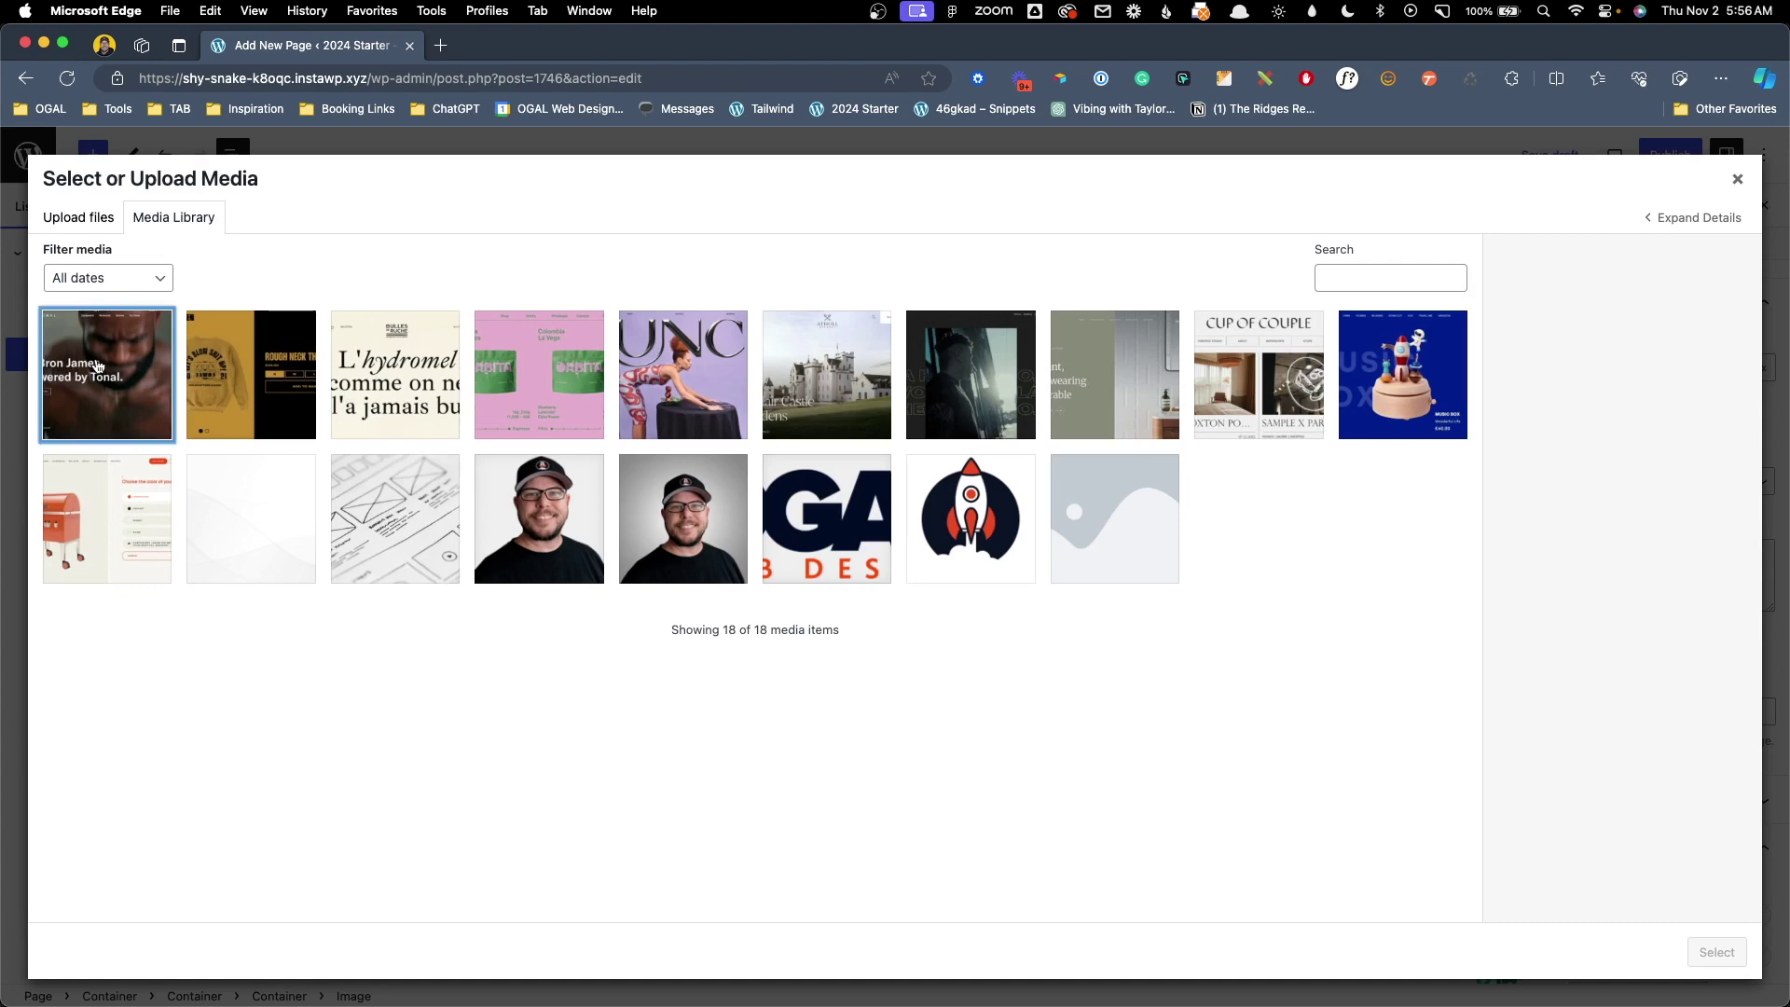
left_click(1691, 951)
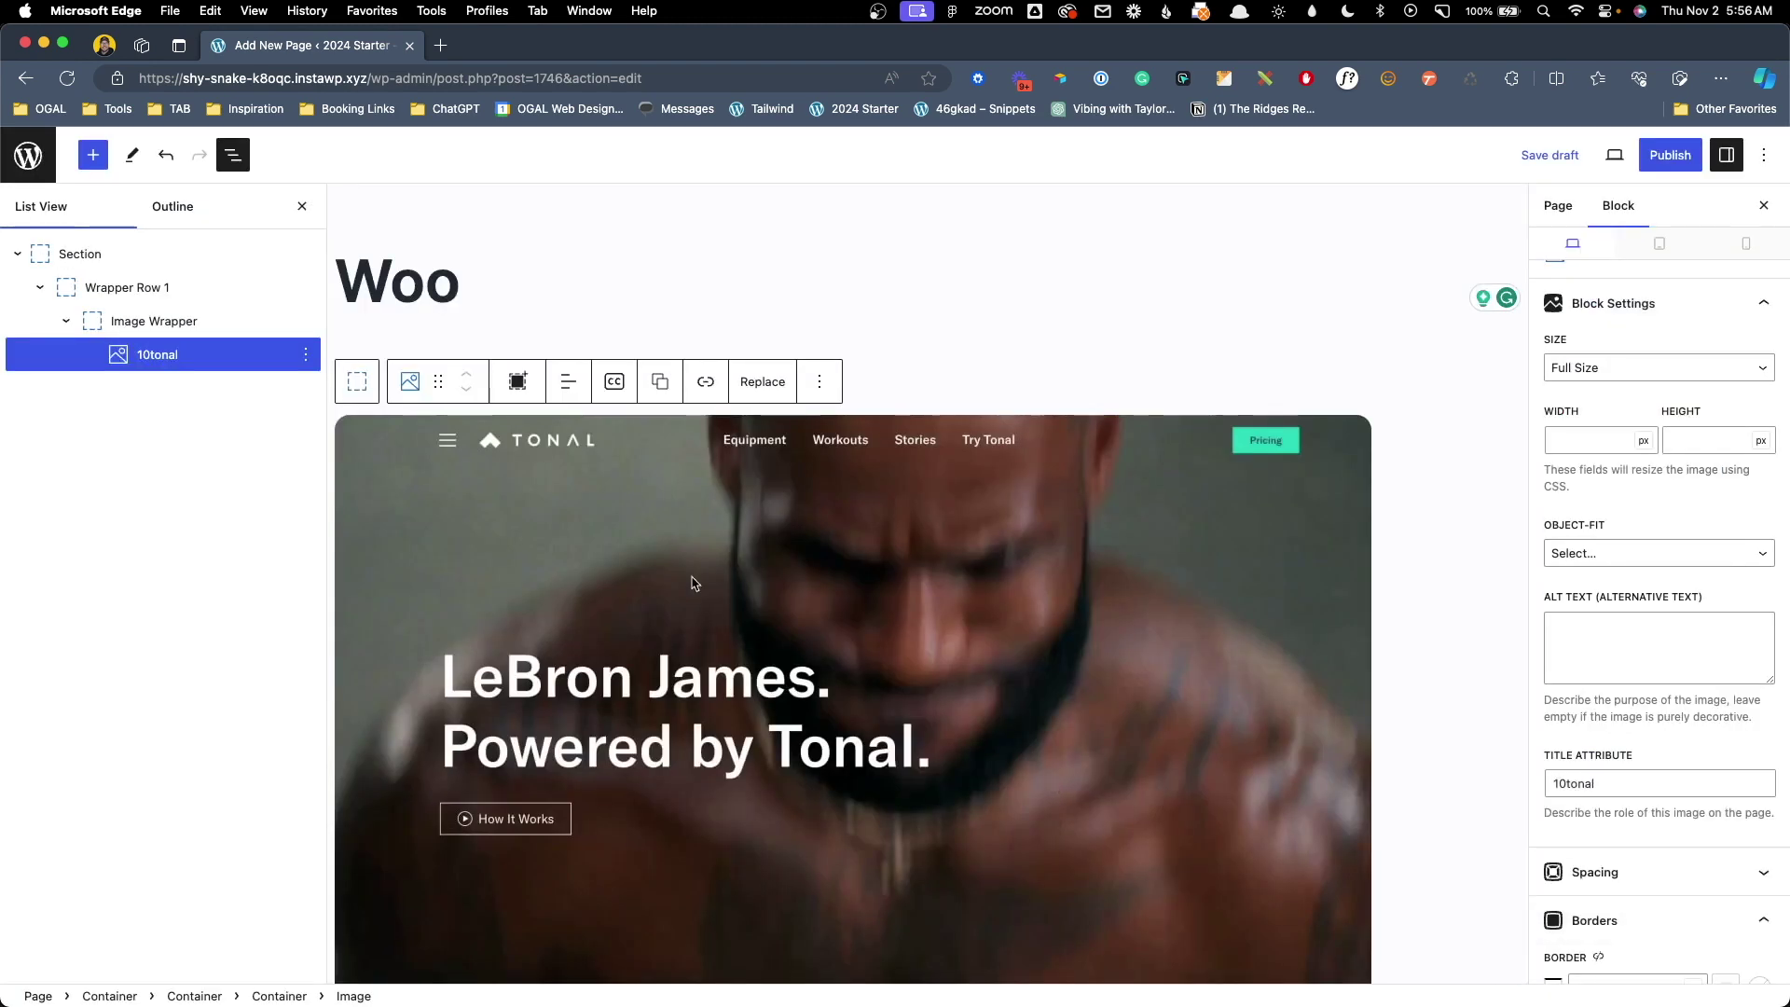
left_click(62, 324)
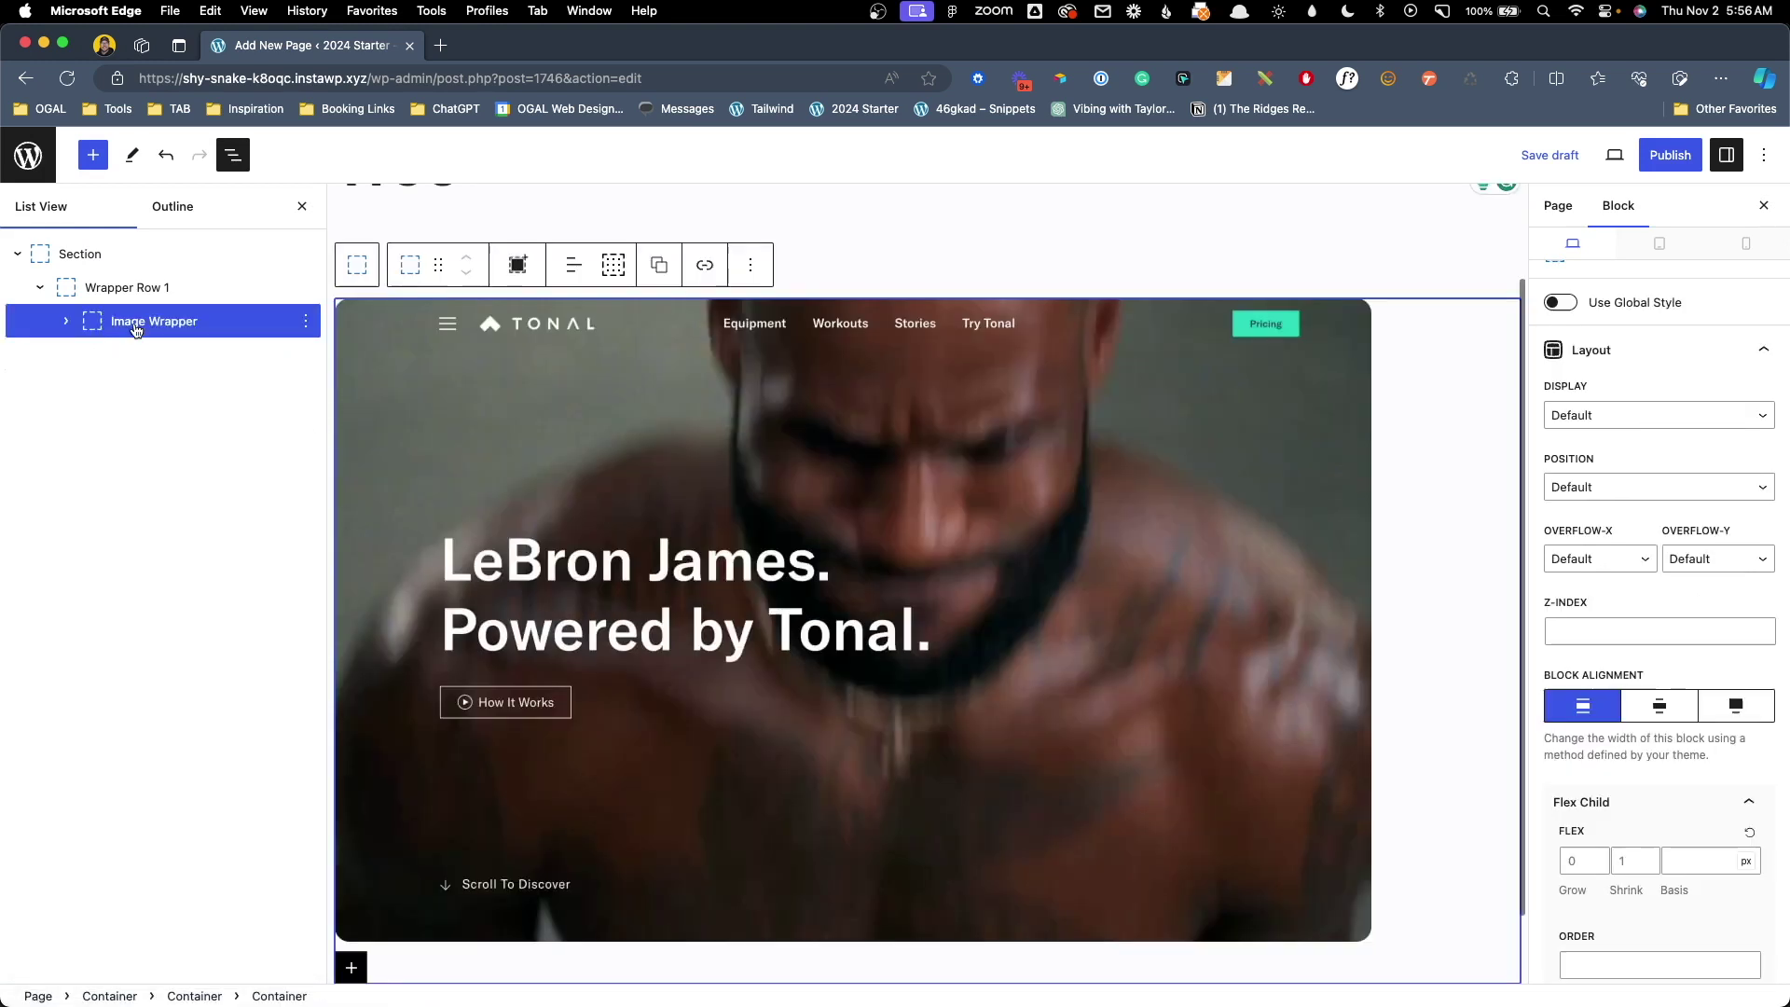
left_click(133, 333)
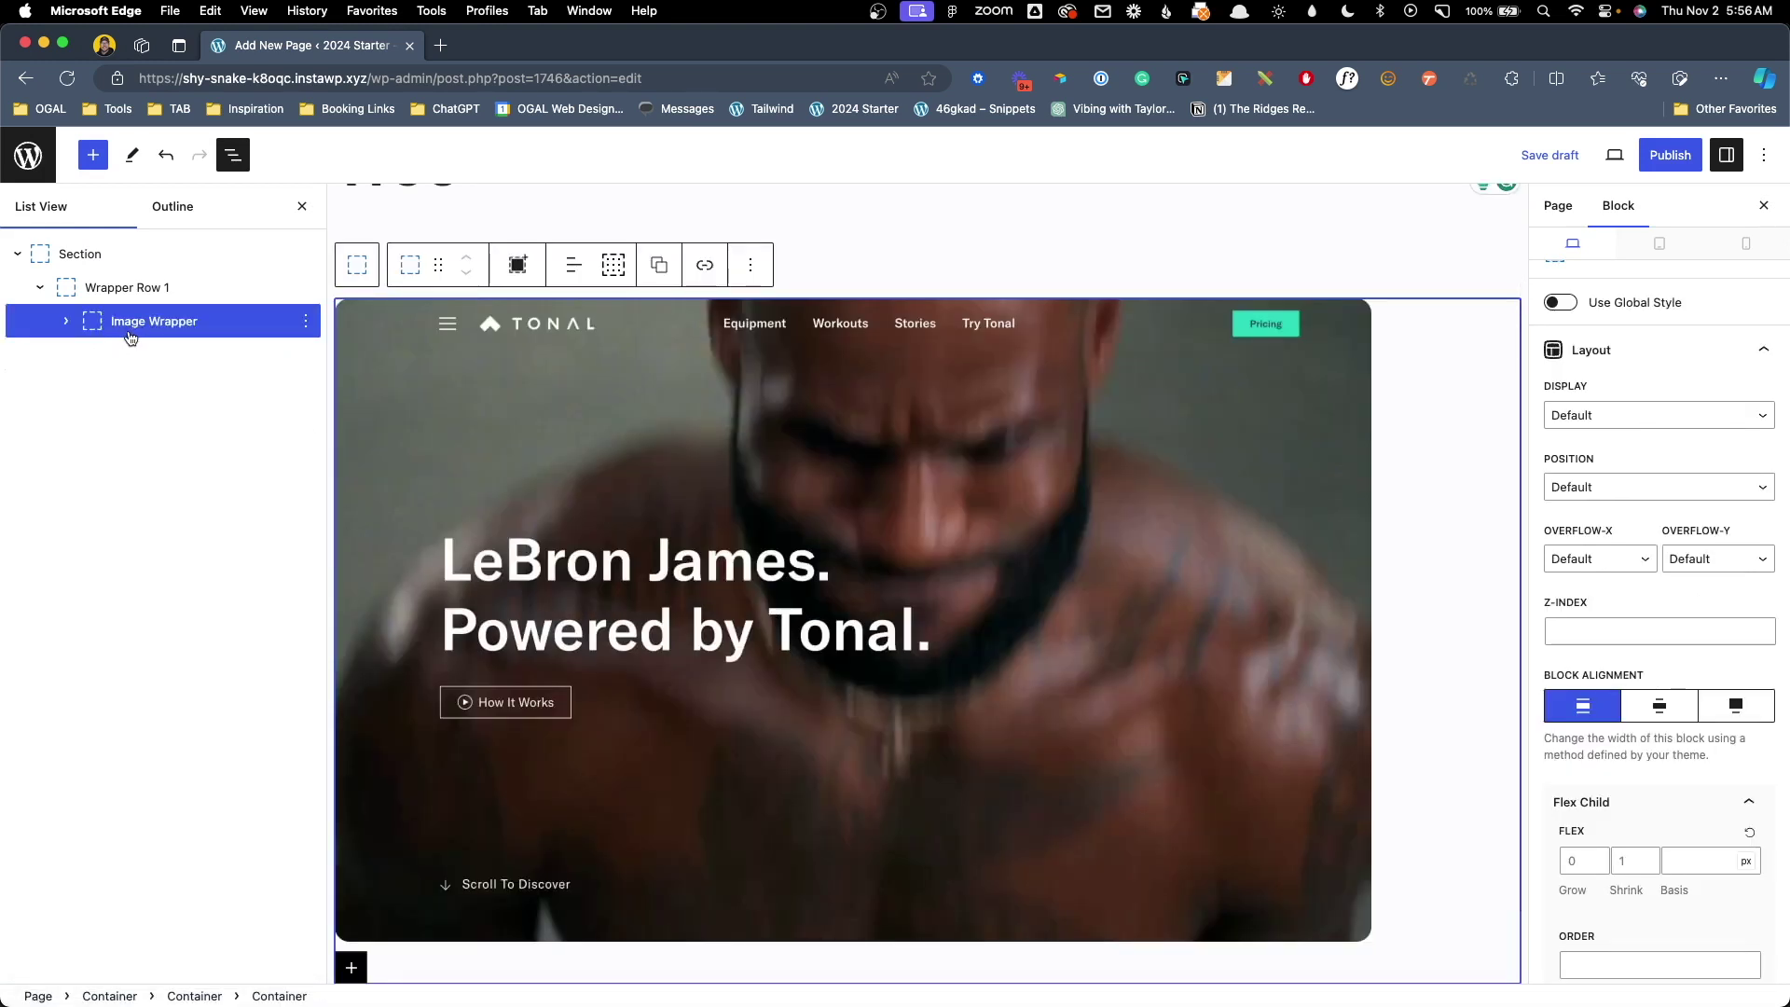
key("super+shift+d")
key("super+shift+d")
key("super+shift+d")
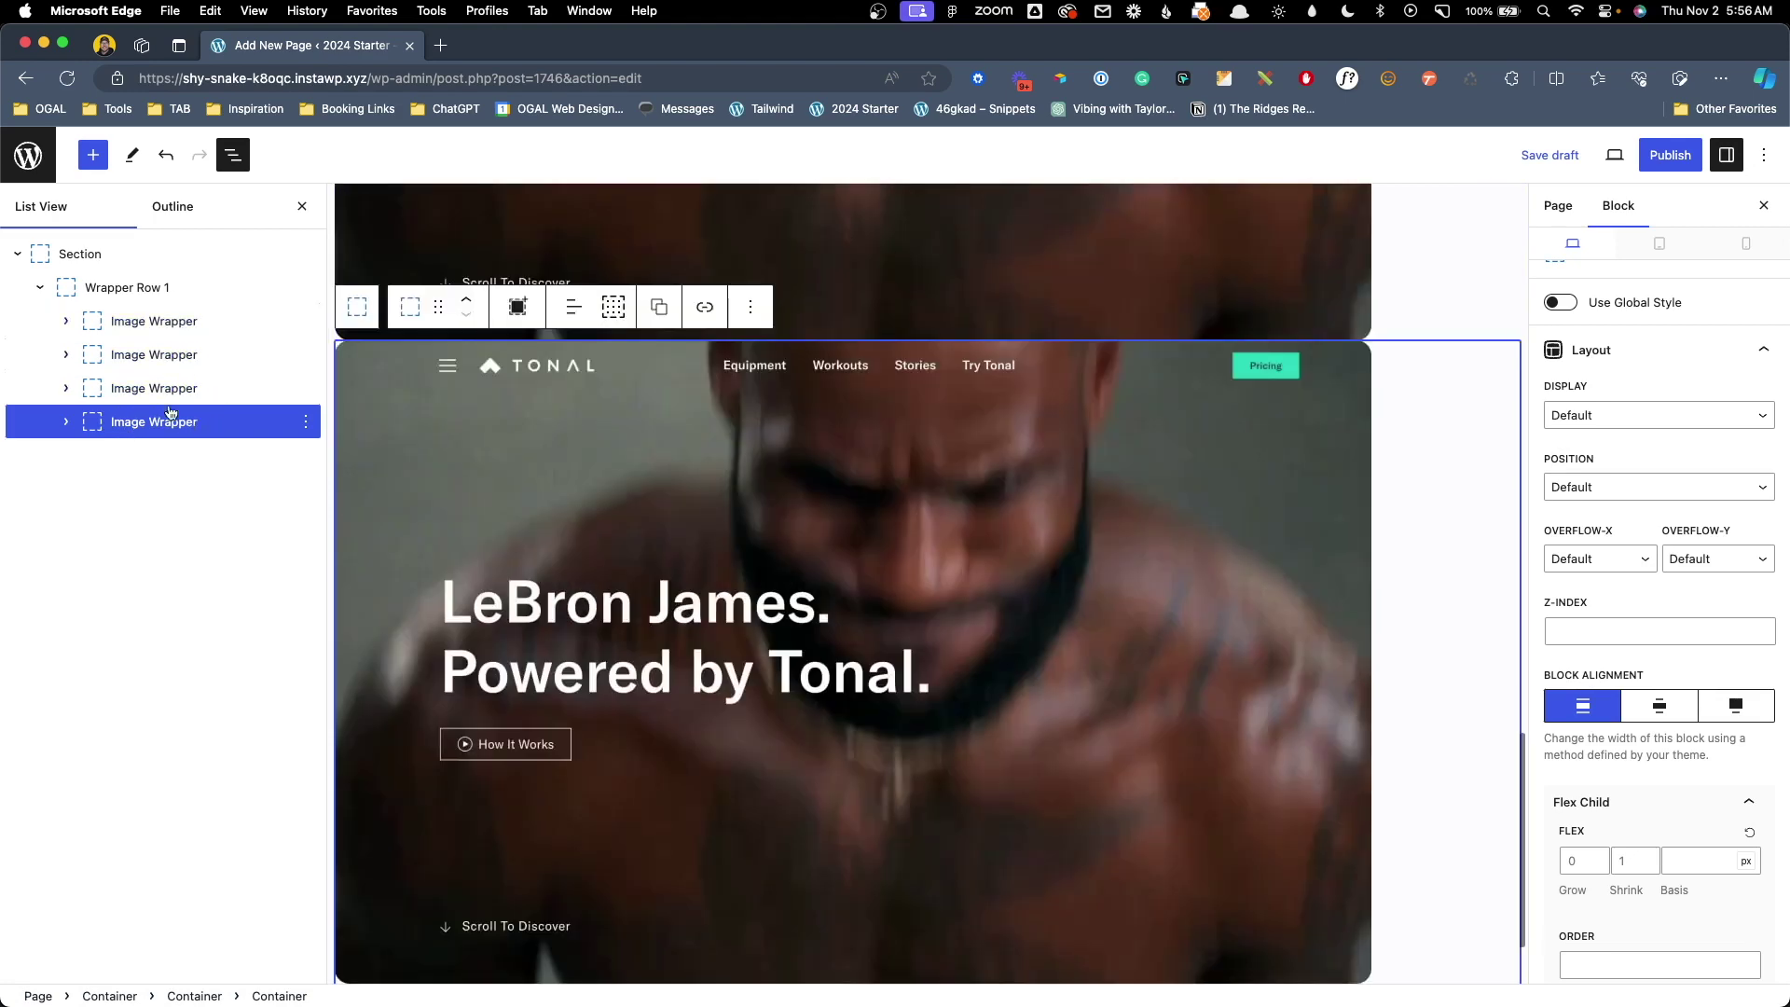
Set Wrapper Row 1's display to Flex so the four Image Wrappers sit side by side.
scroll(871, 499, "down", 10)
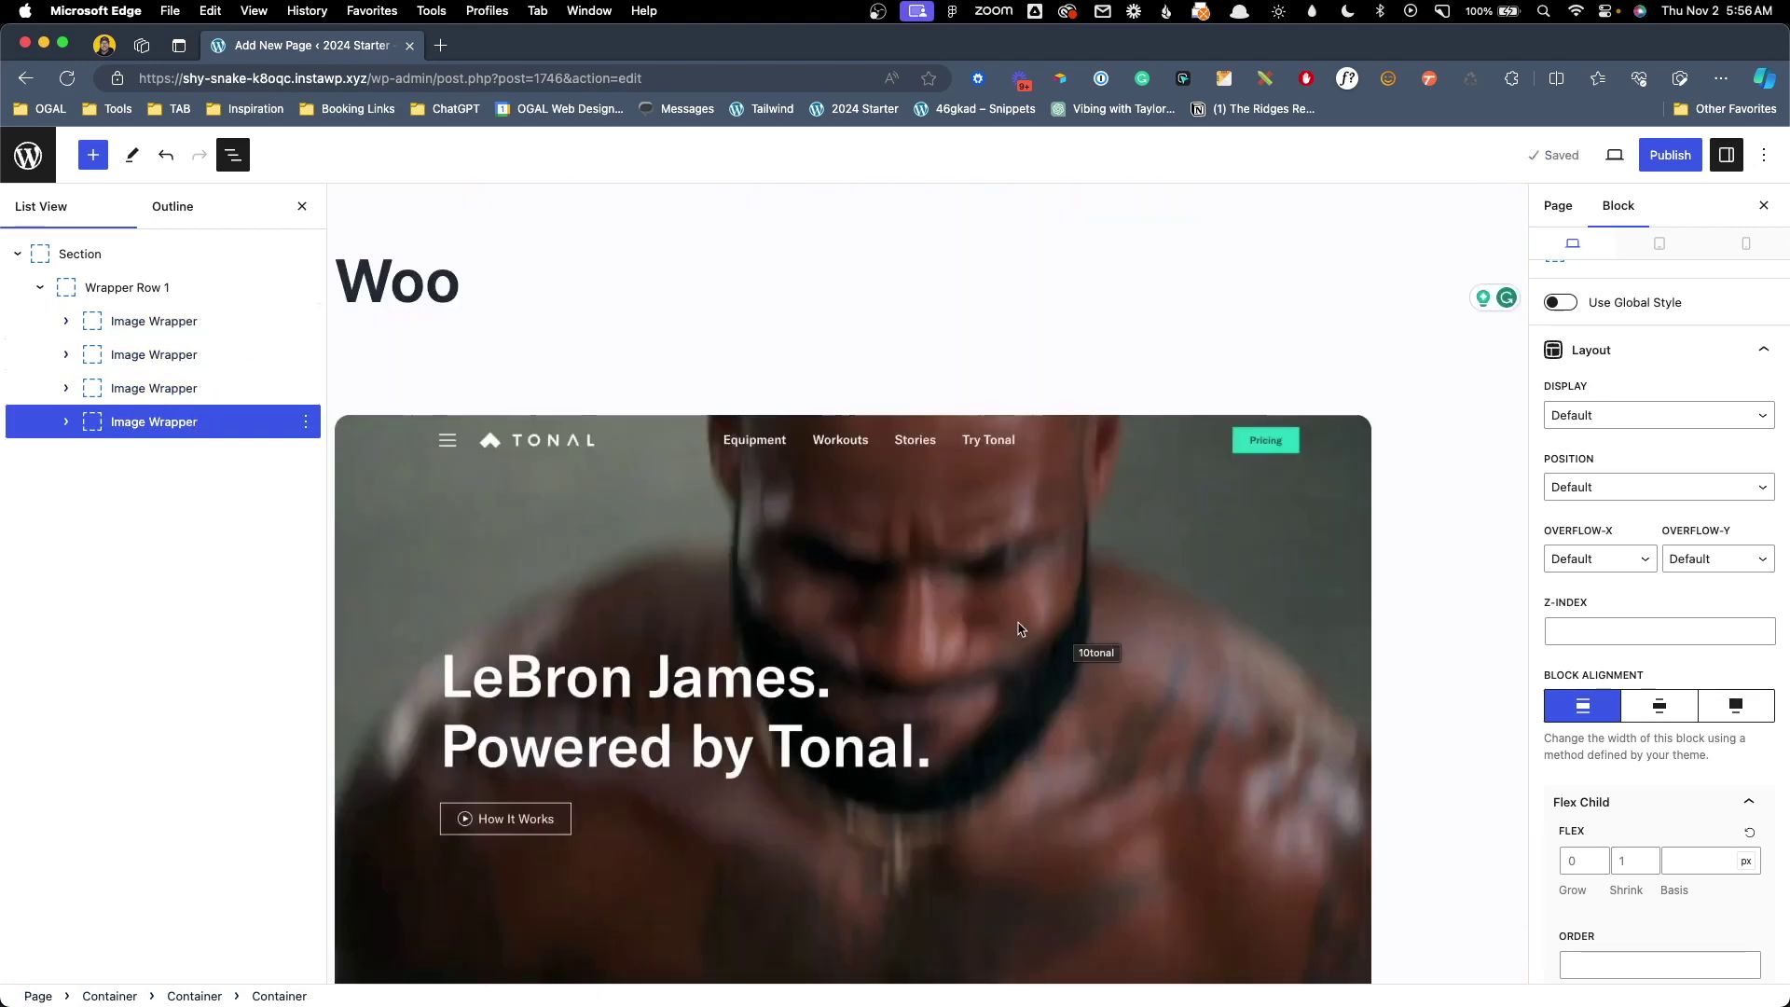
scroll(1020, 623, "down", 4)
scroll(1025, 615, "up", 2)
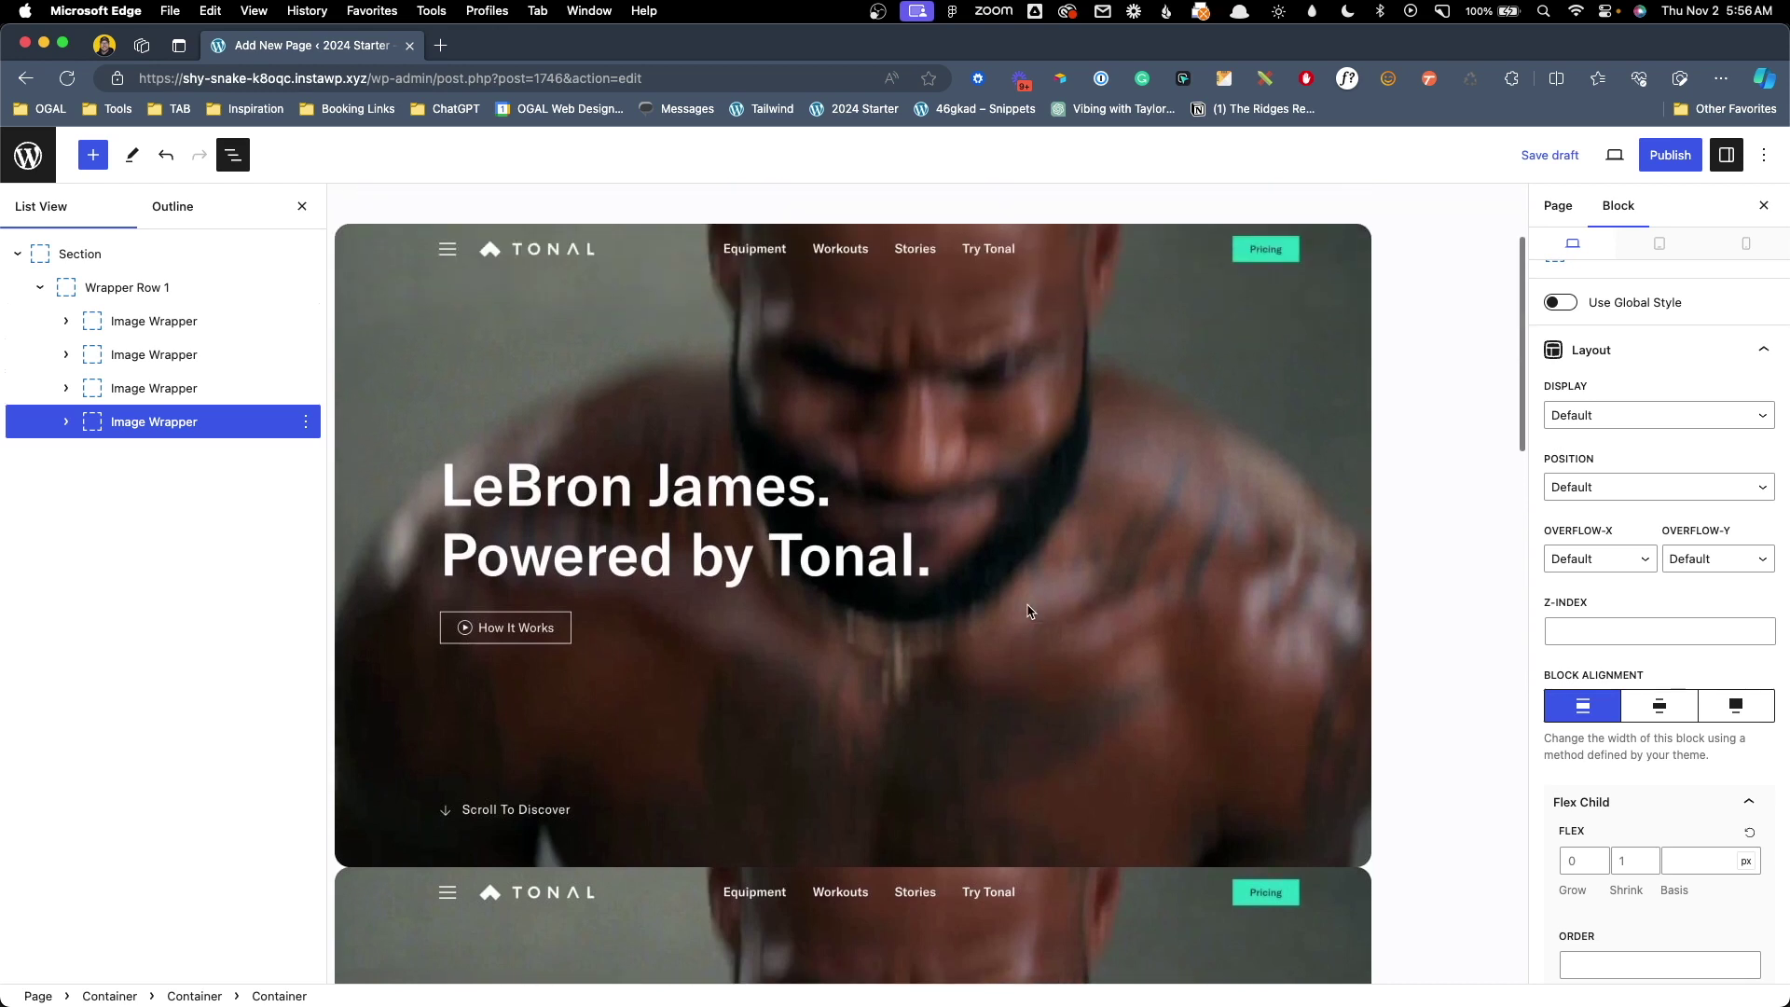
scroll(1026, 611, "up", 2)
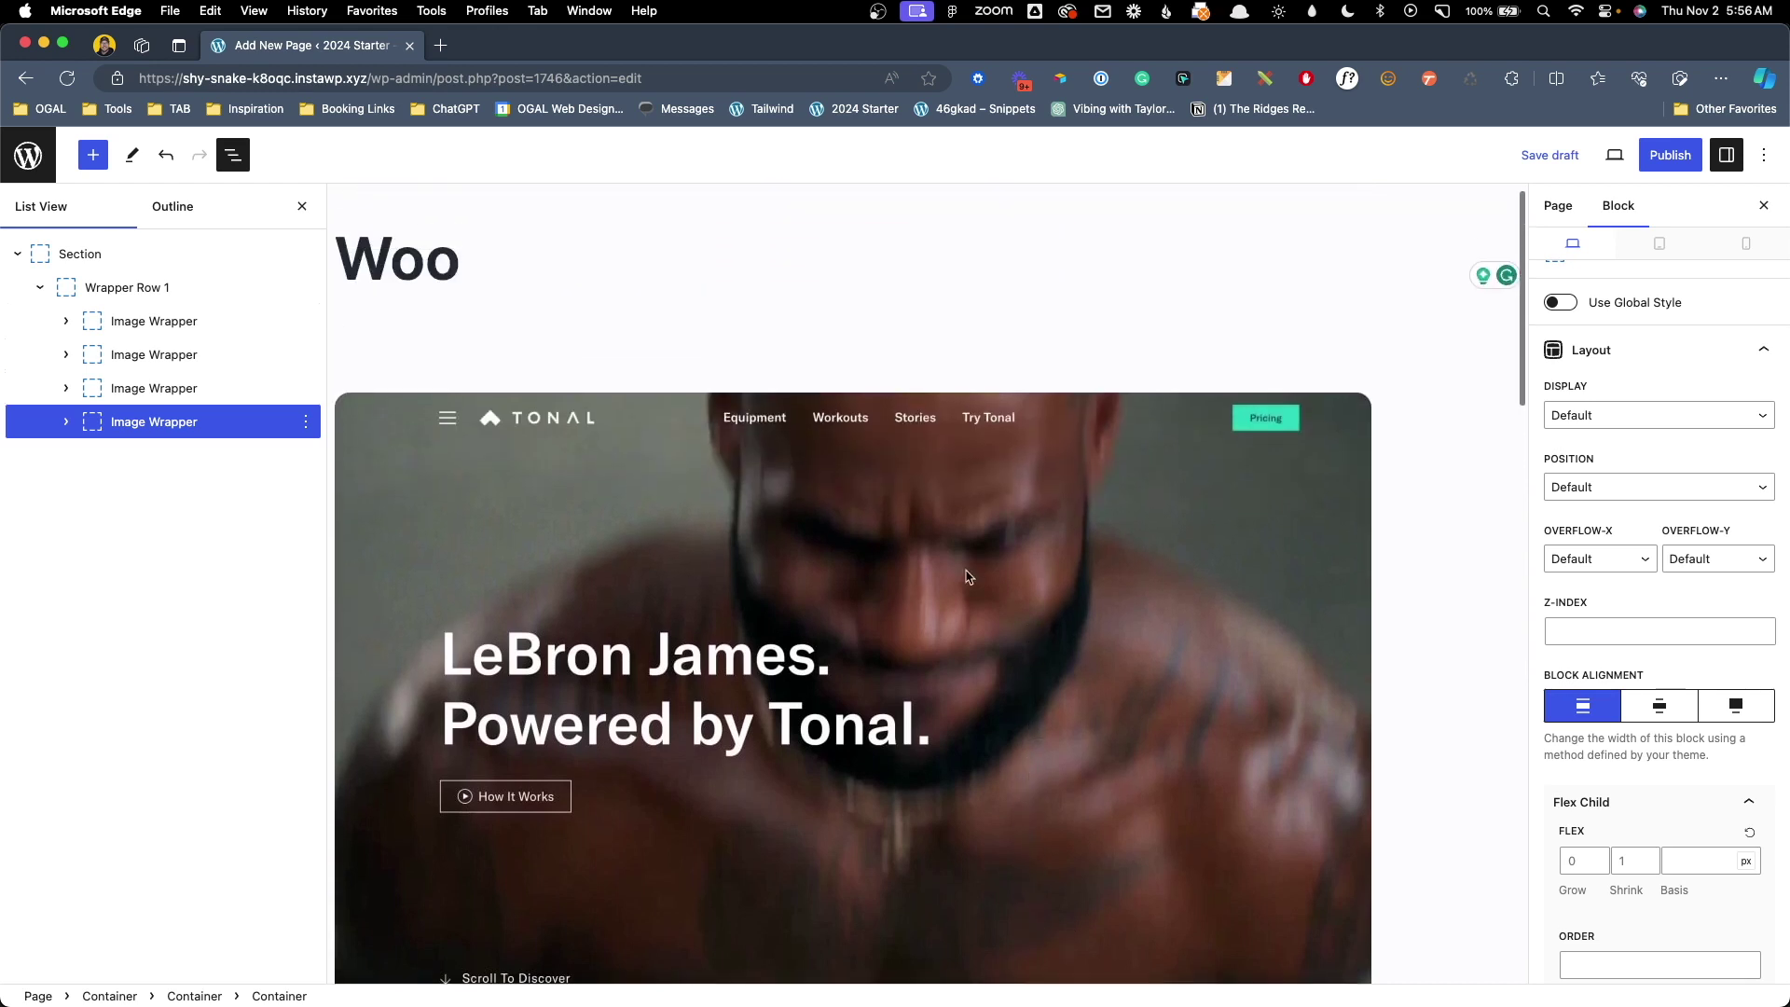
left_click(129, 297)
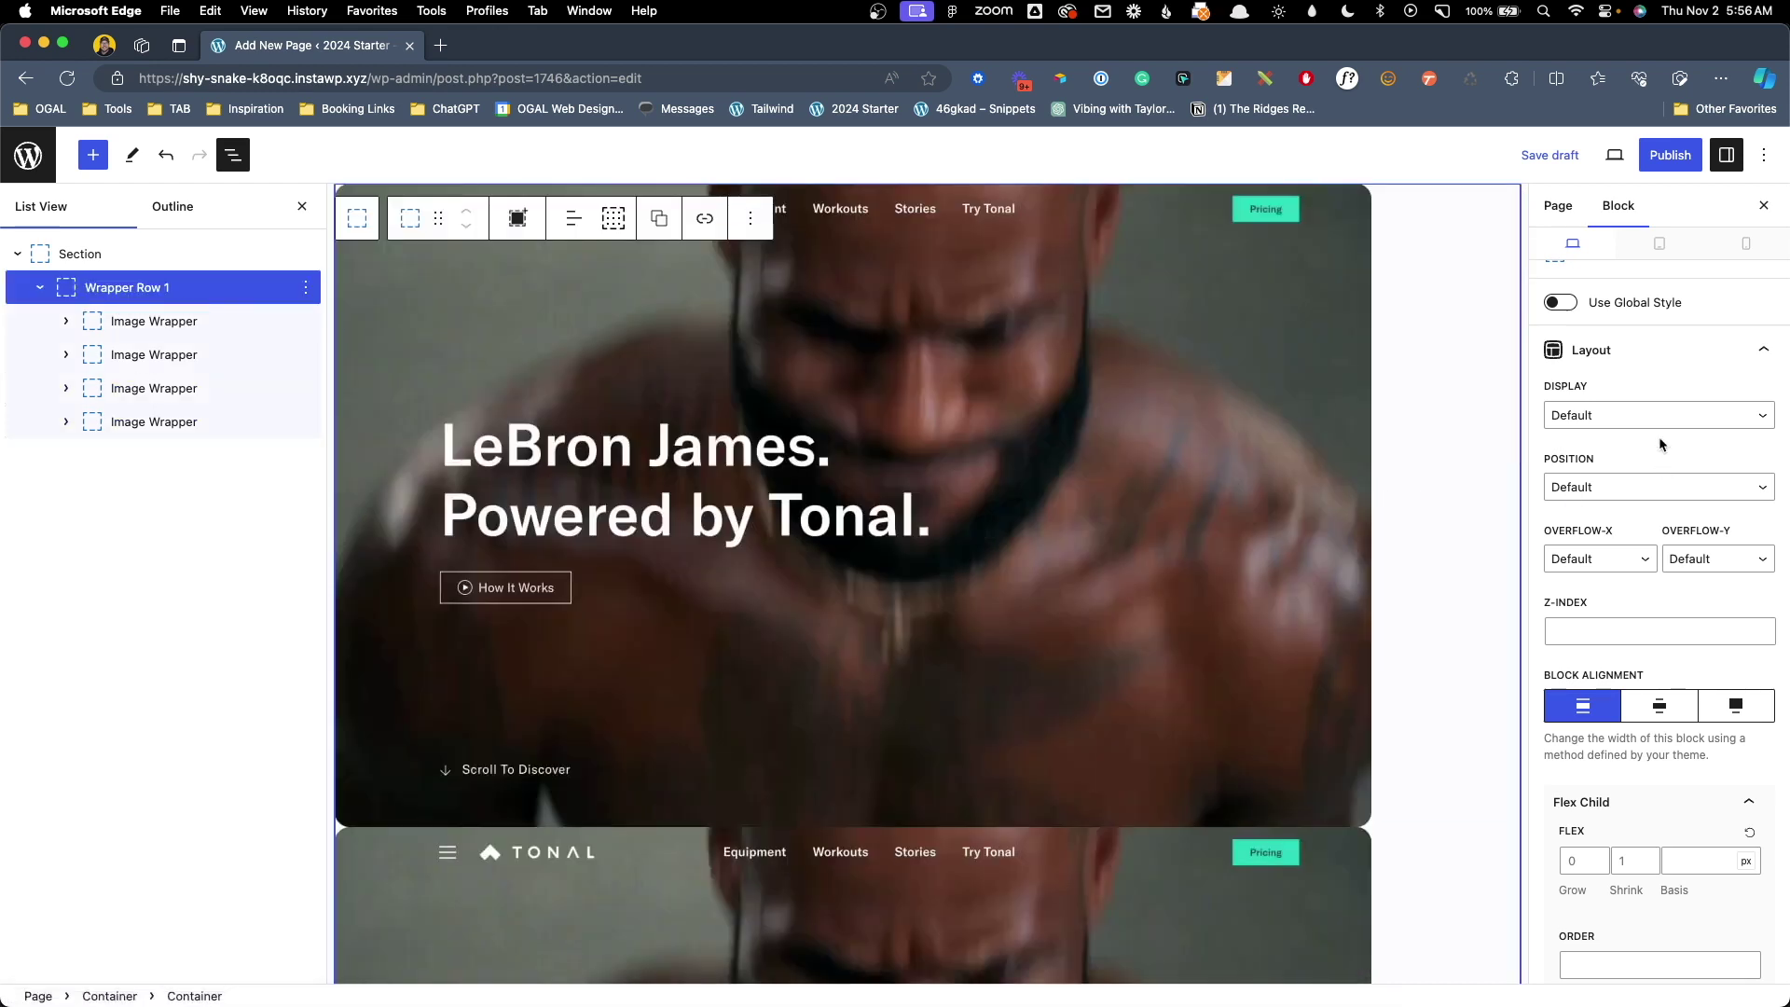
left_click(1586, 425)
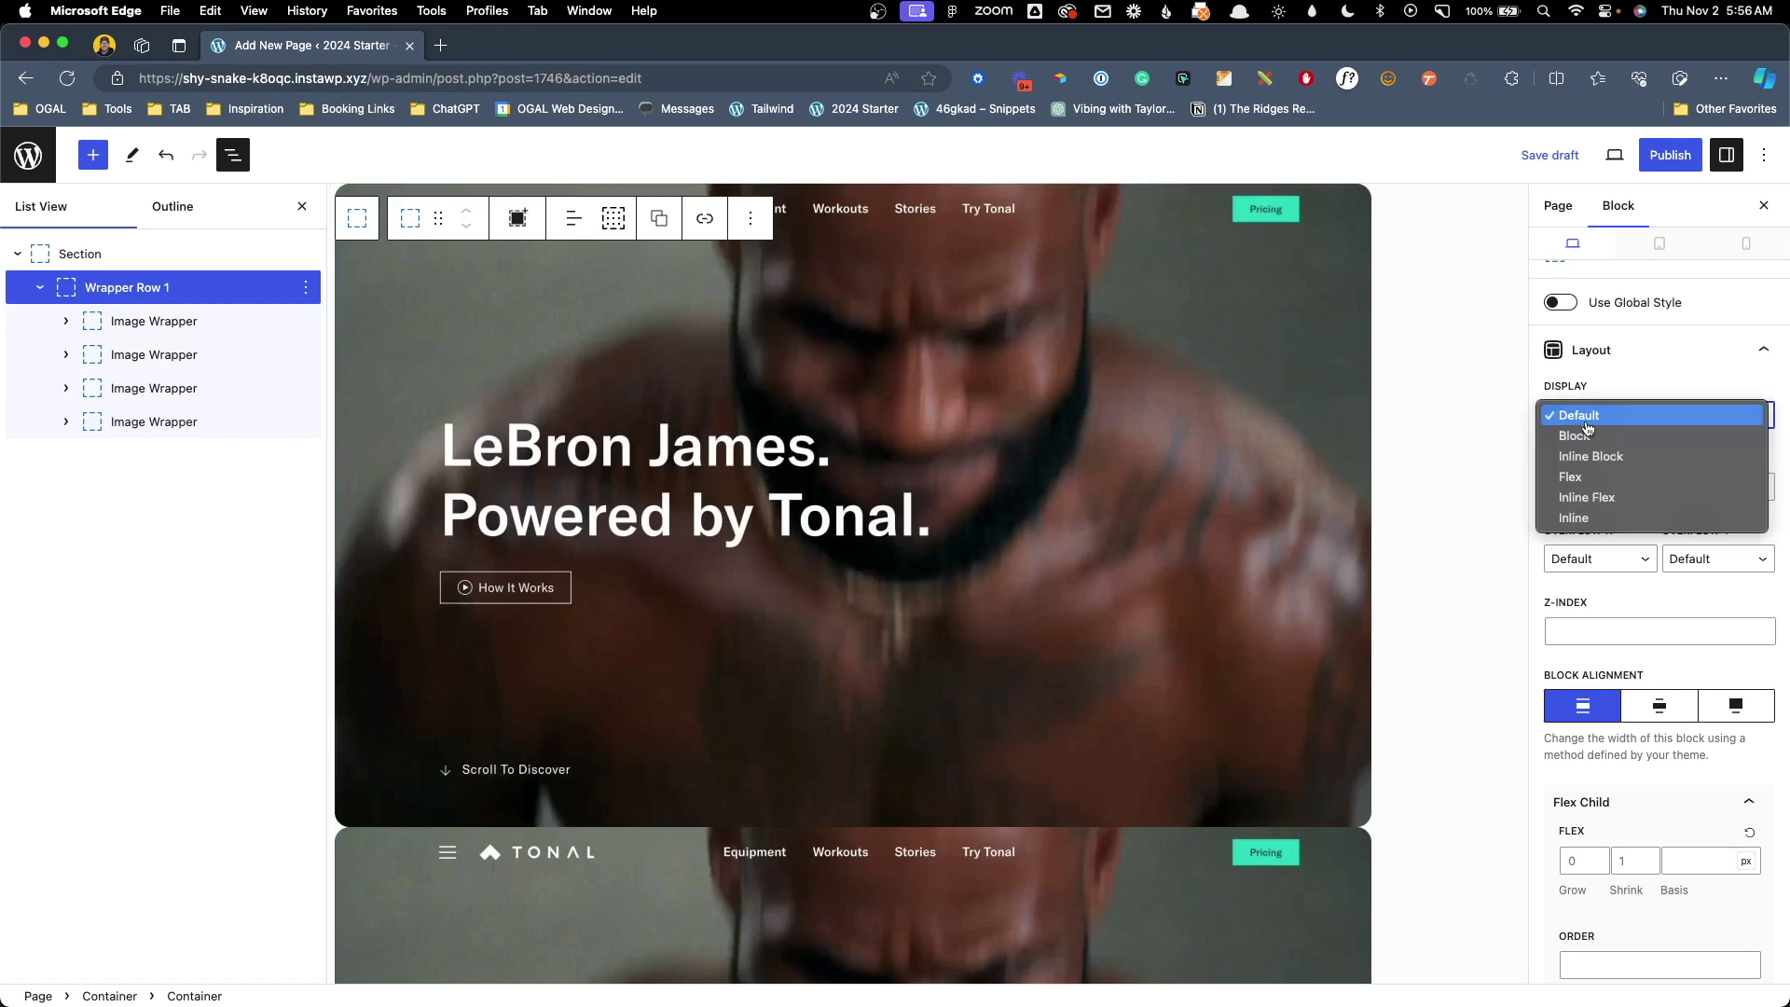
left_click(1576, 477)
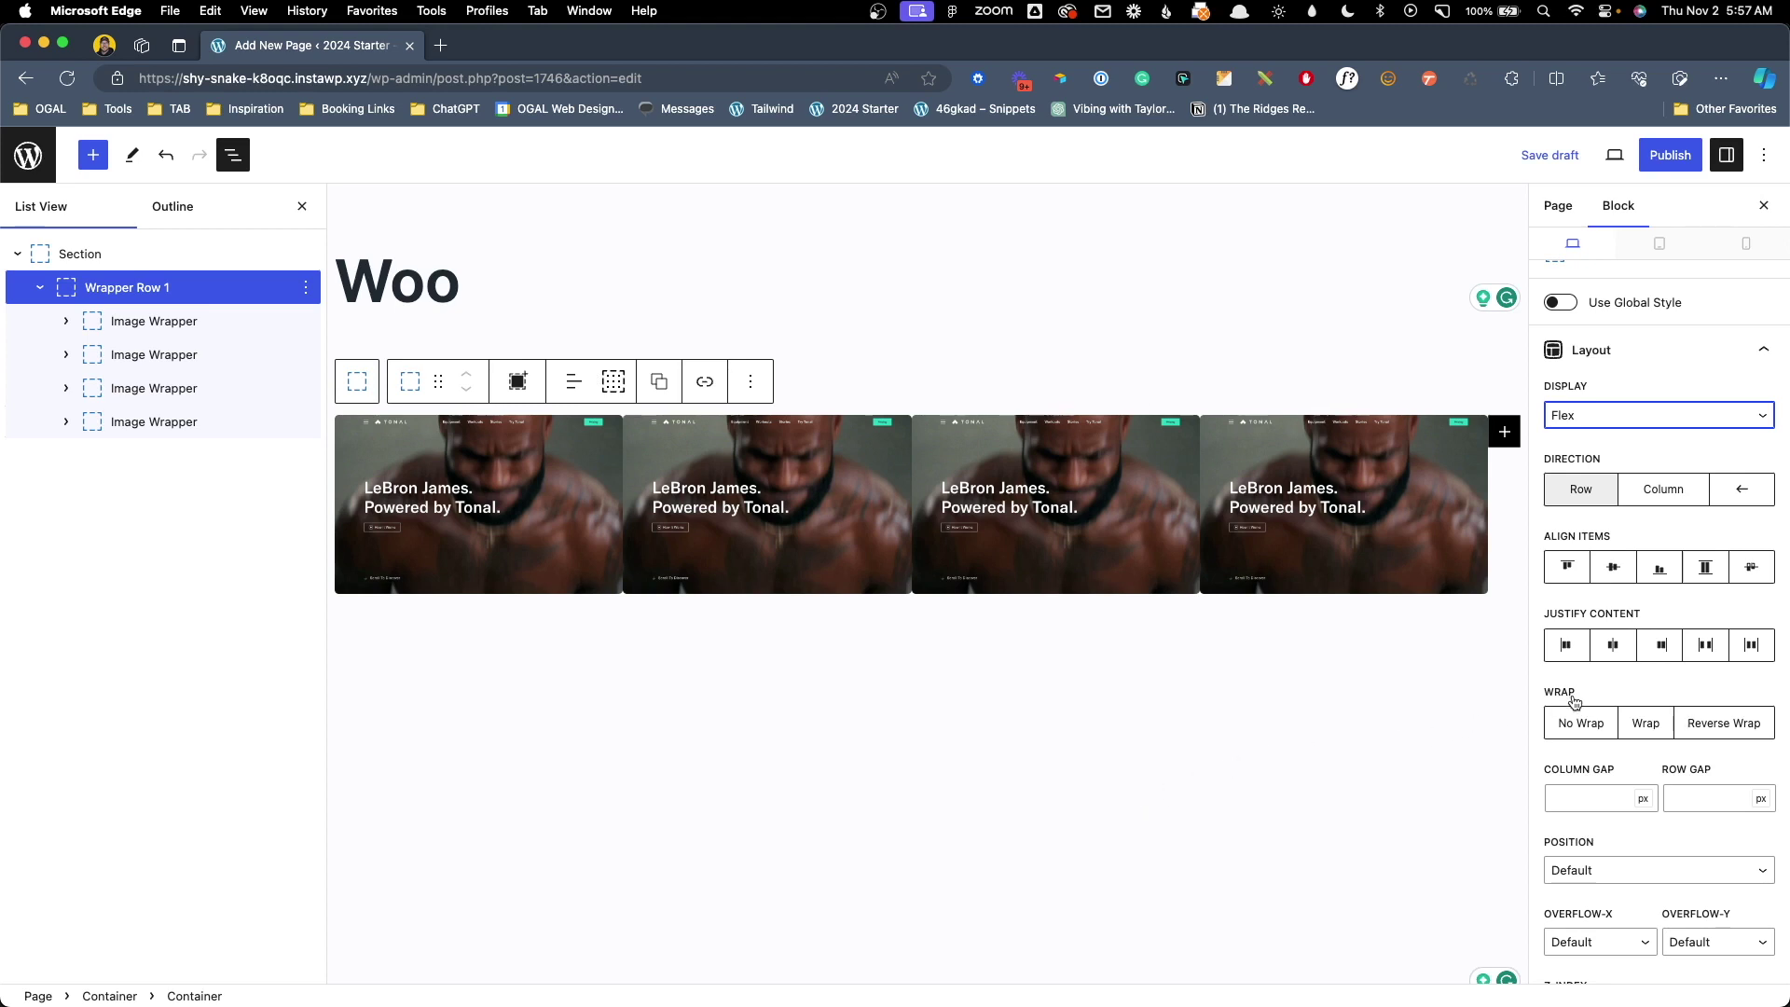
Set Wrapper Row 1 to No Wrap, Justify Content center and a 24 px column gap.
left_click(1583, 729)
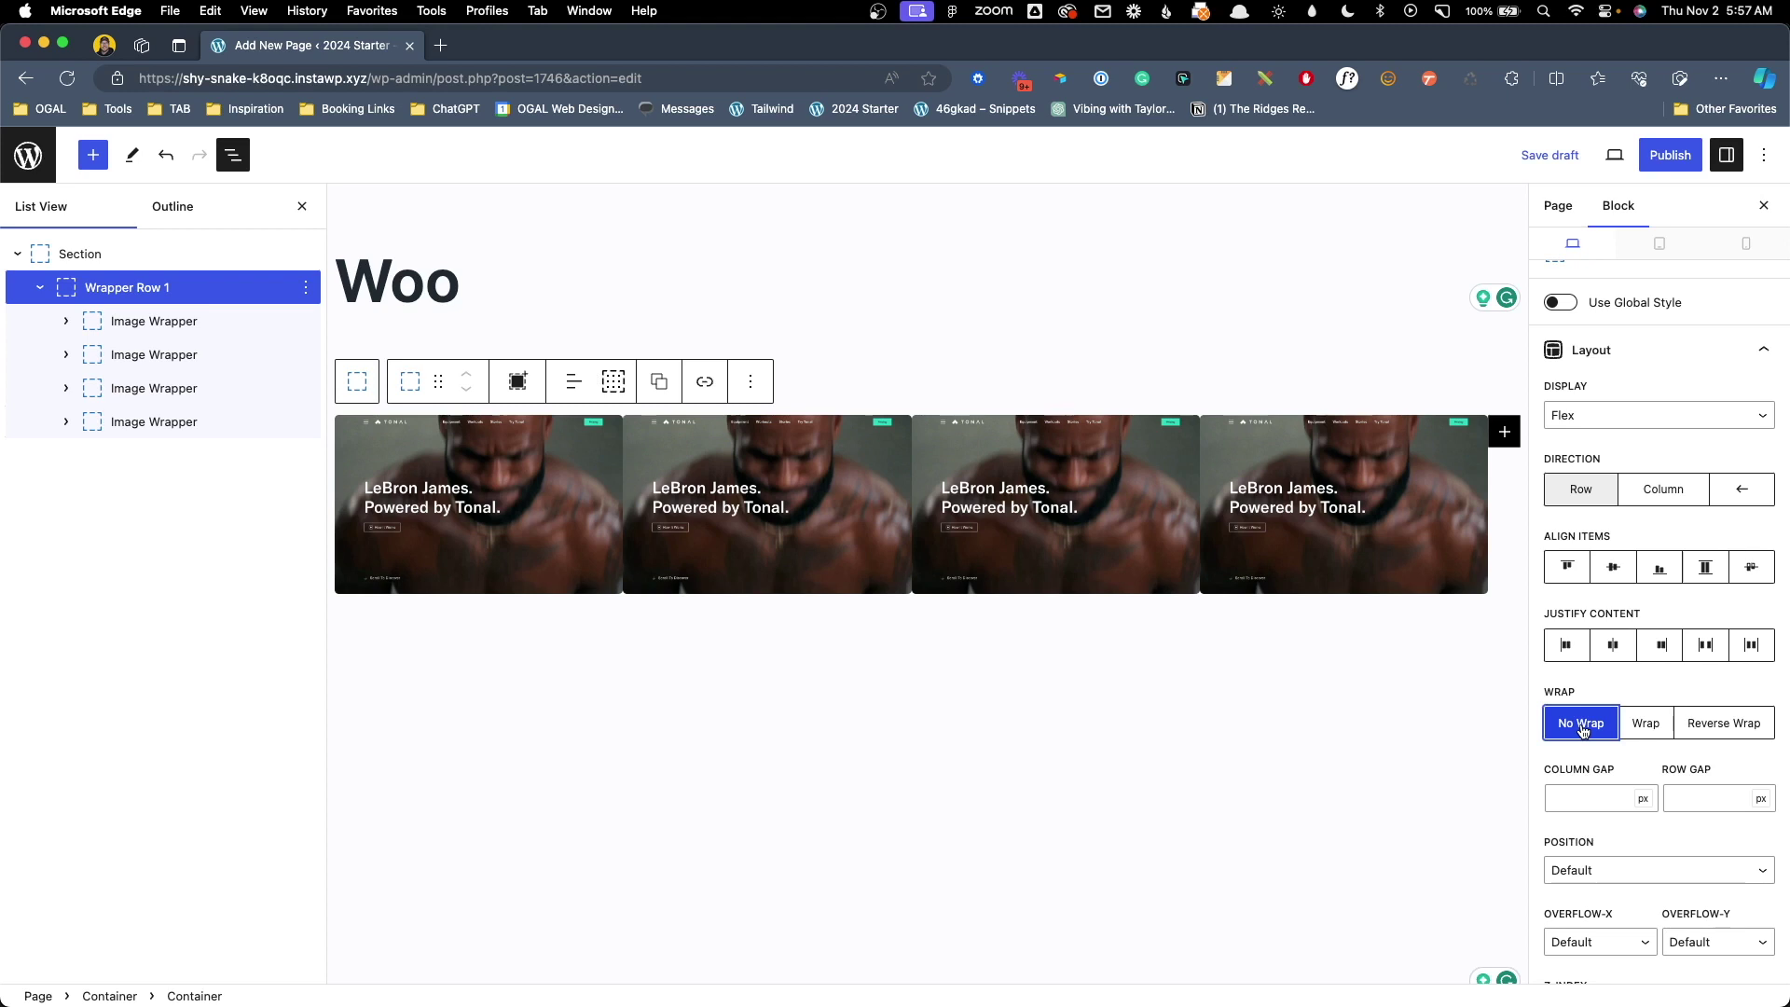
left_click(1605, 651)
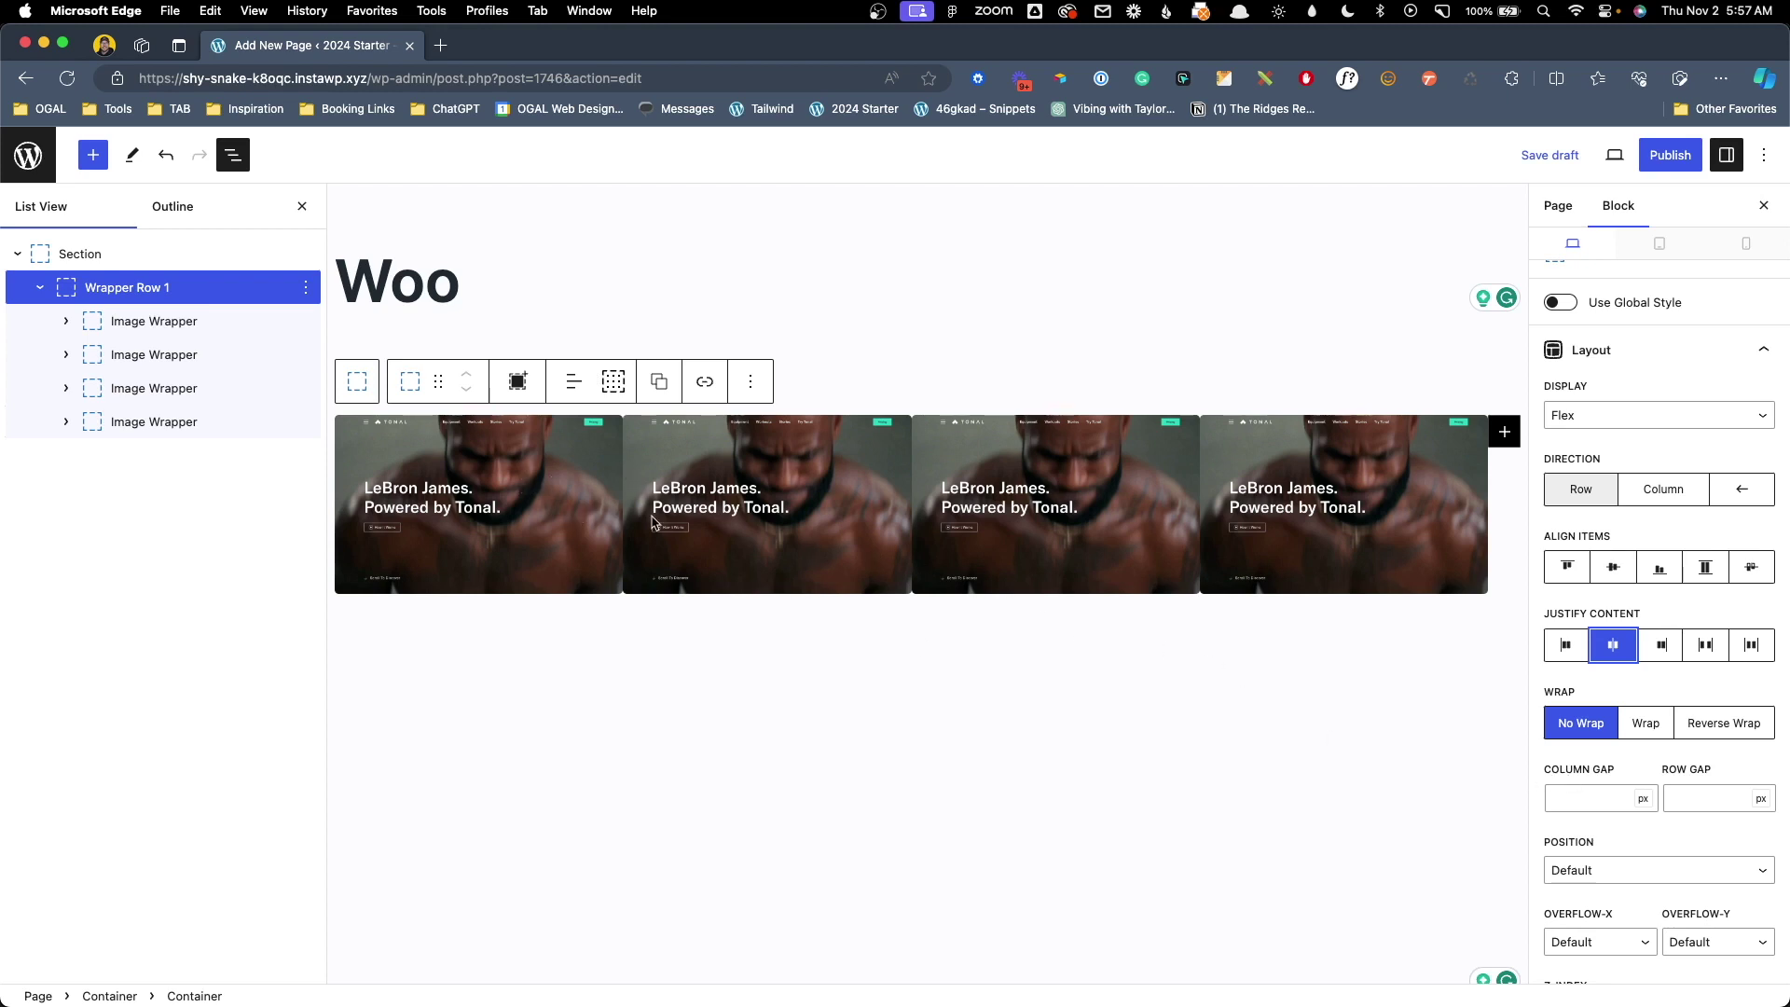
left_click(1601, 800)
type("24")
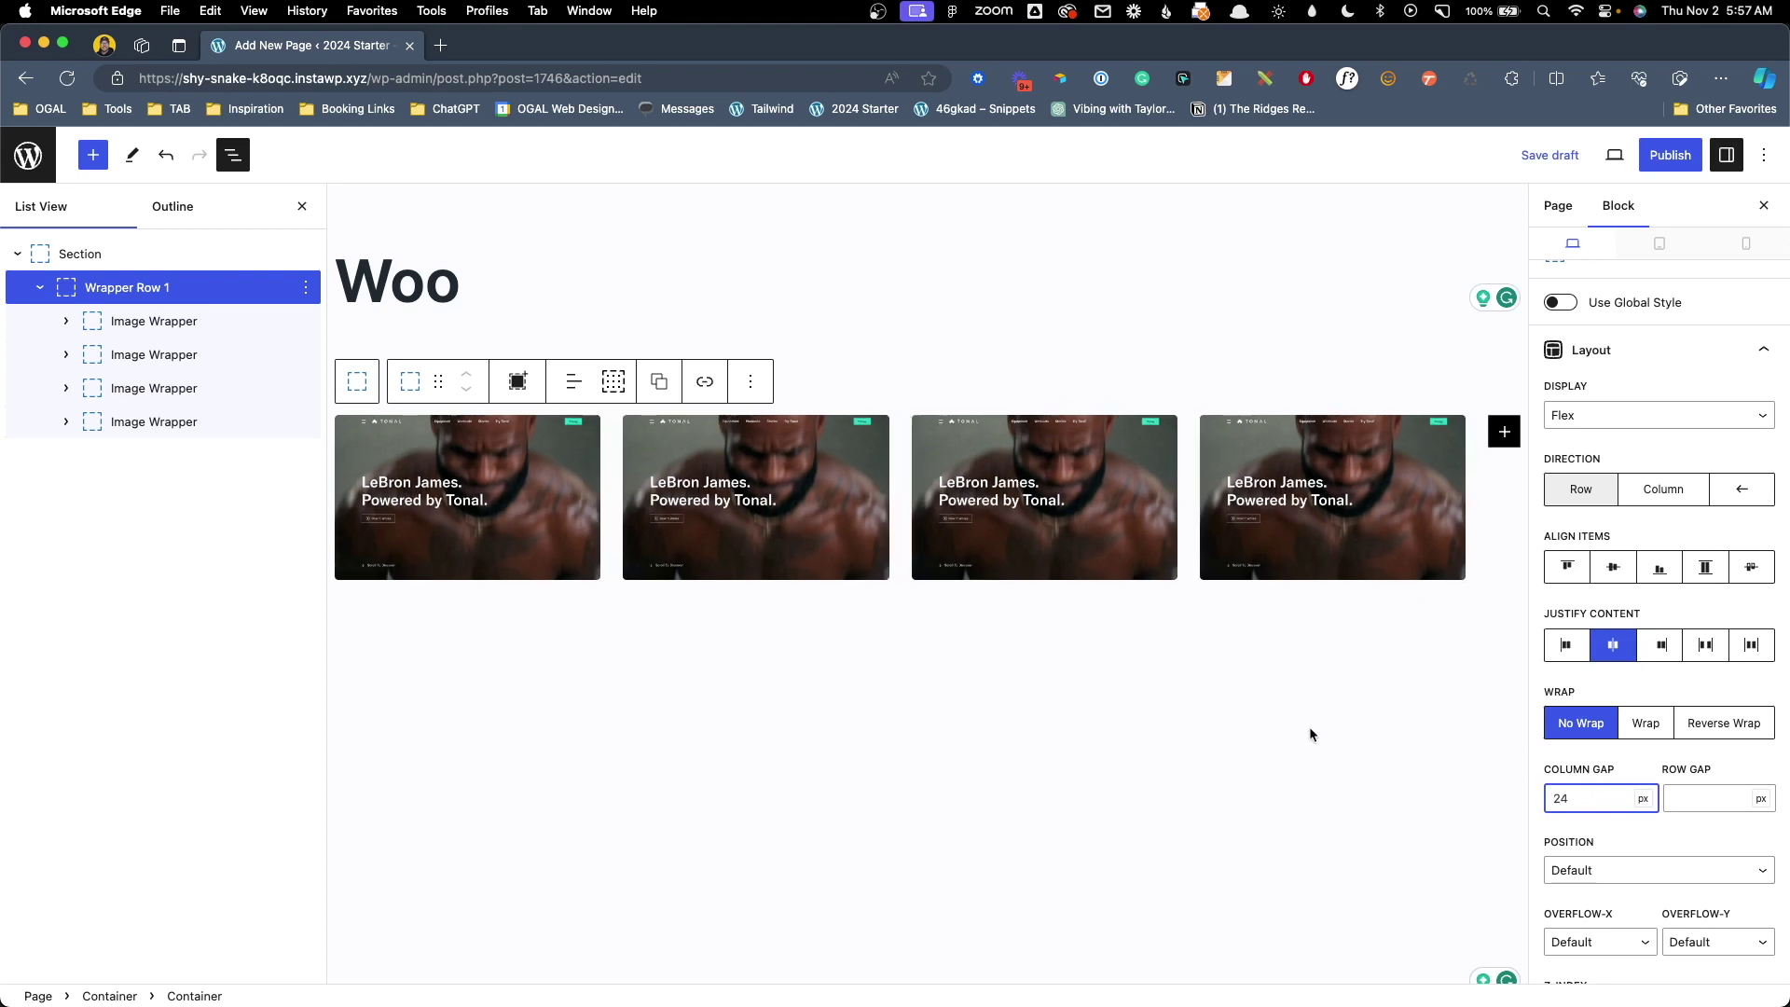
left_click(755, 892)
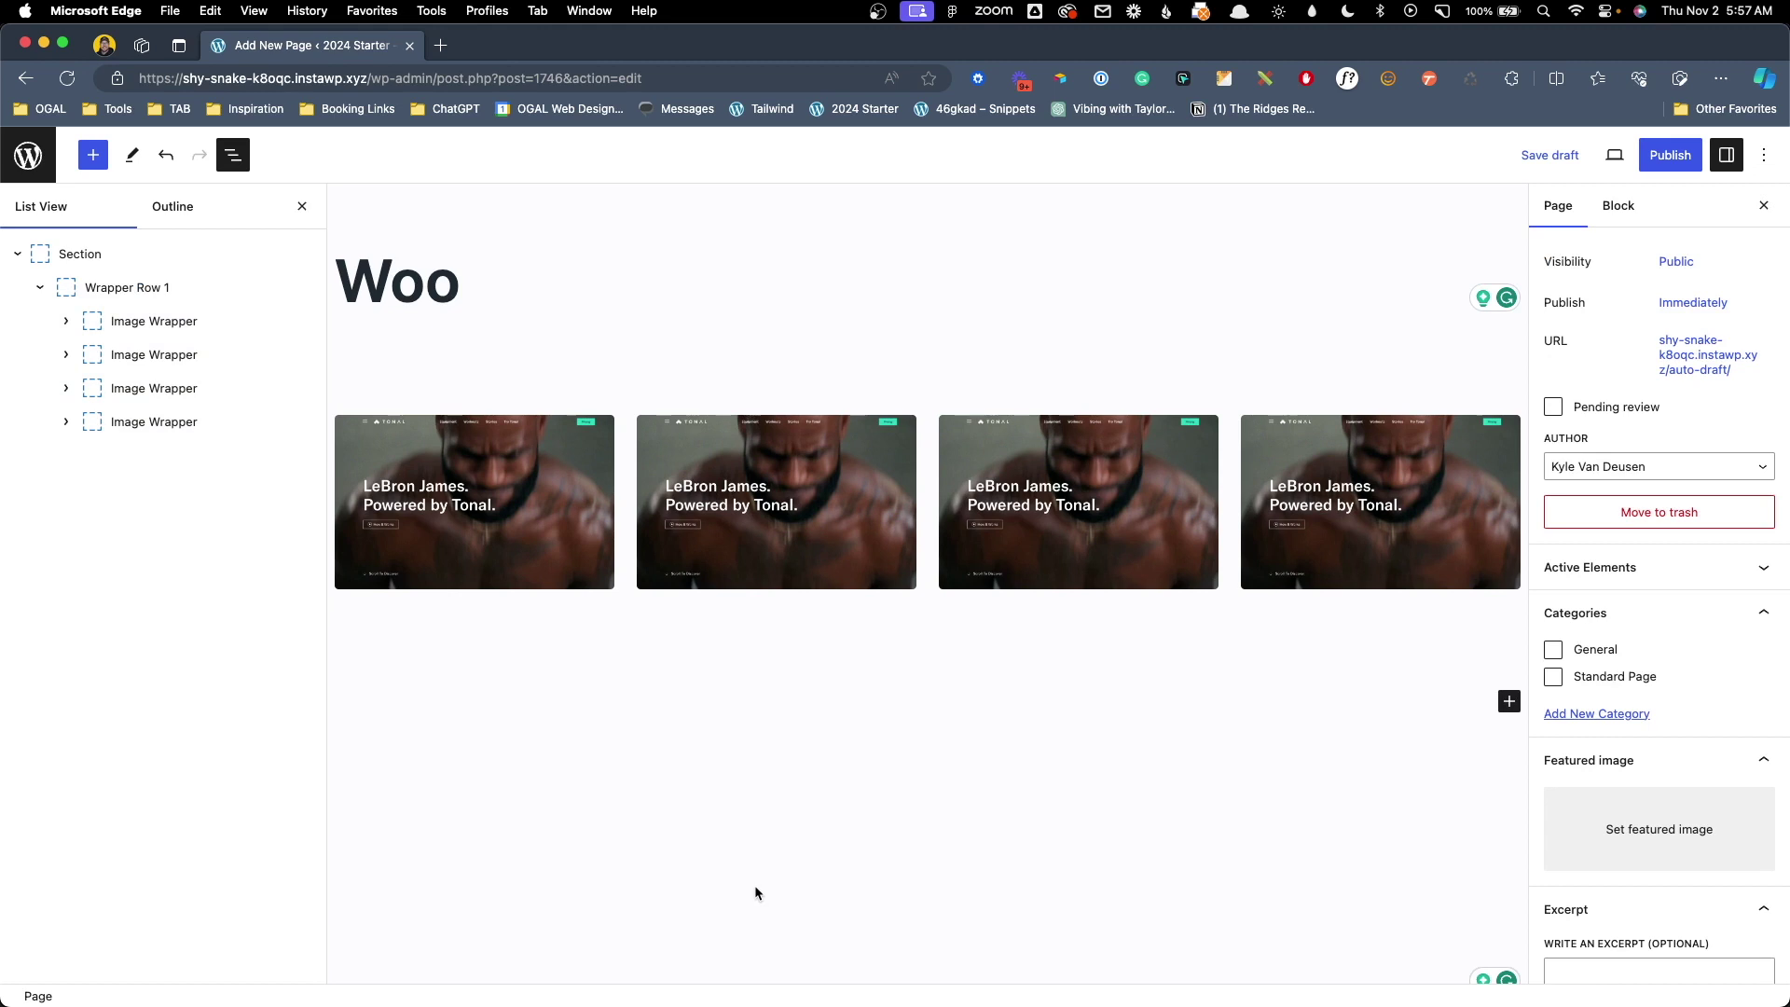
Save the Woo page as a draft and select the first Image Wrapper.
key("super+s")
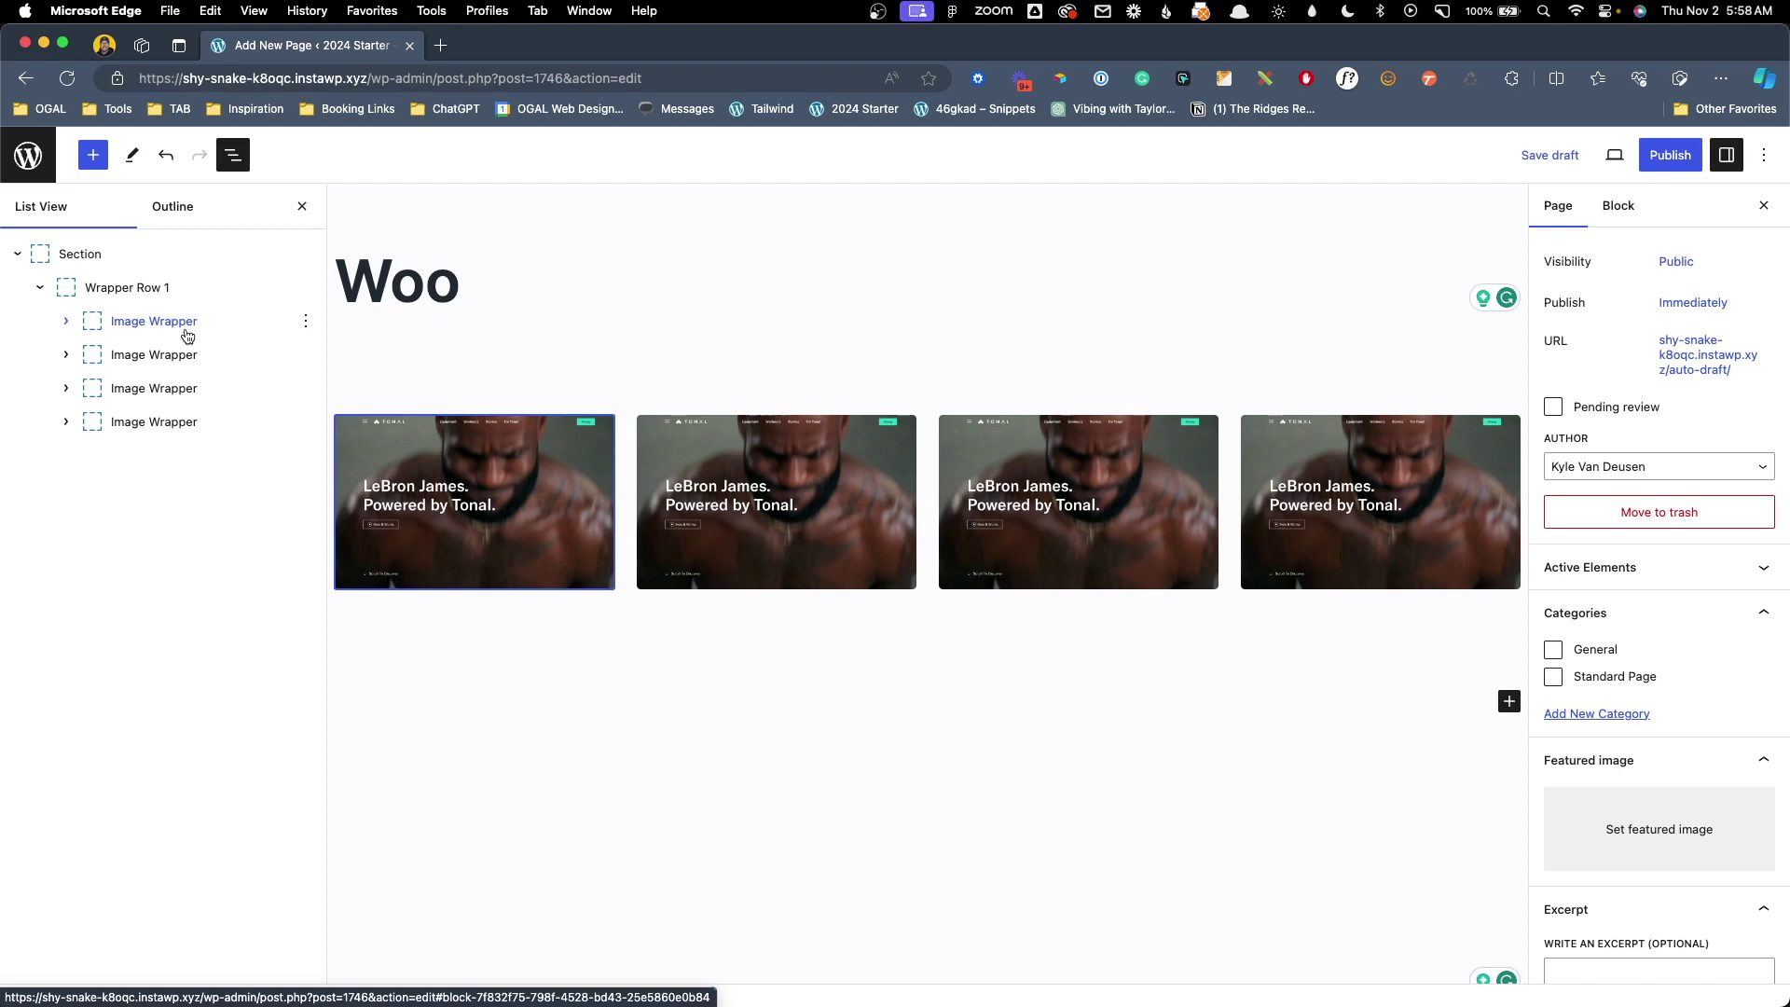
left_click(188, 336)
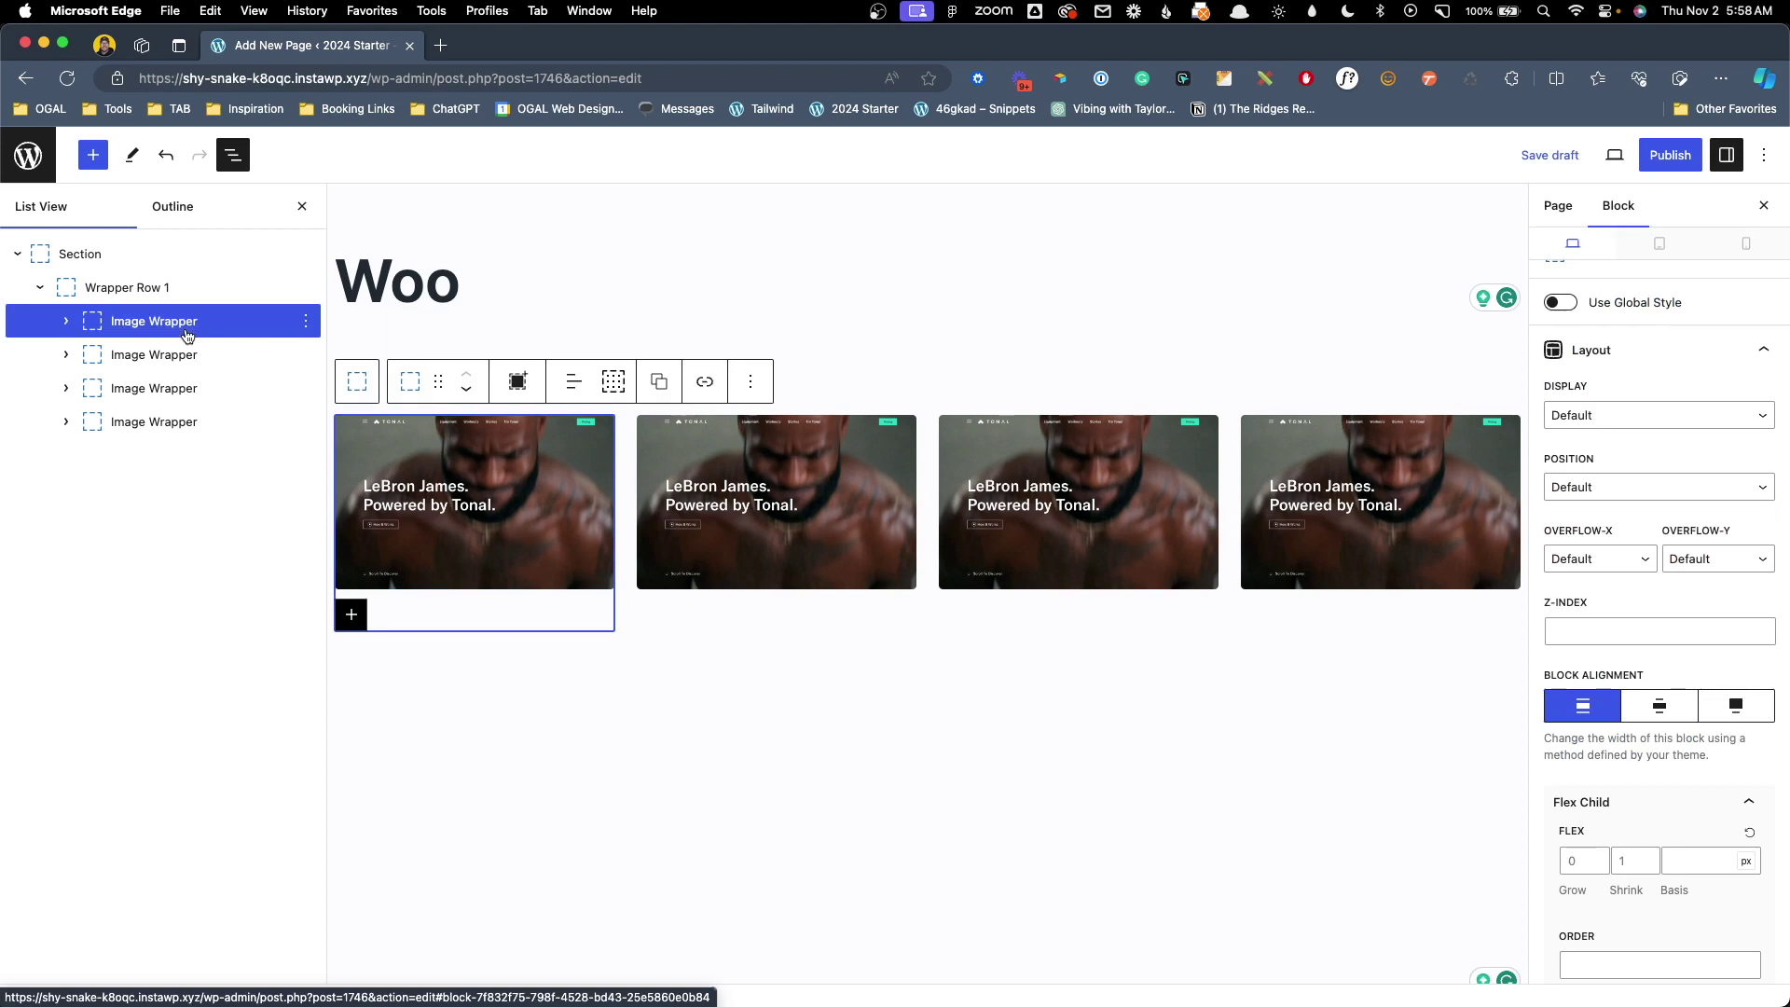
Select all four Image Wrappers and give them a 40% minimum width.
left_click(154, 425, "shift")
scroll(1649, 626, "down", 5)
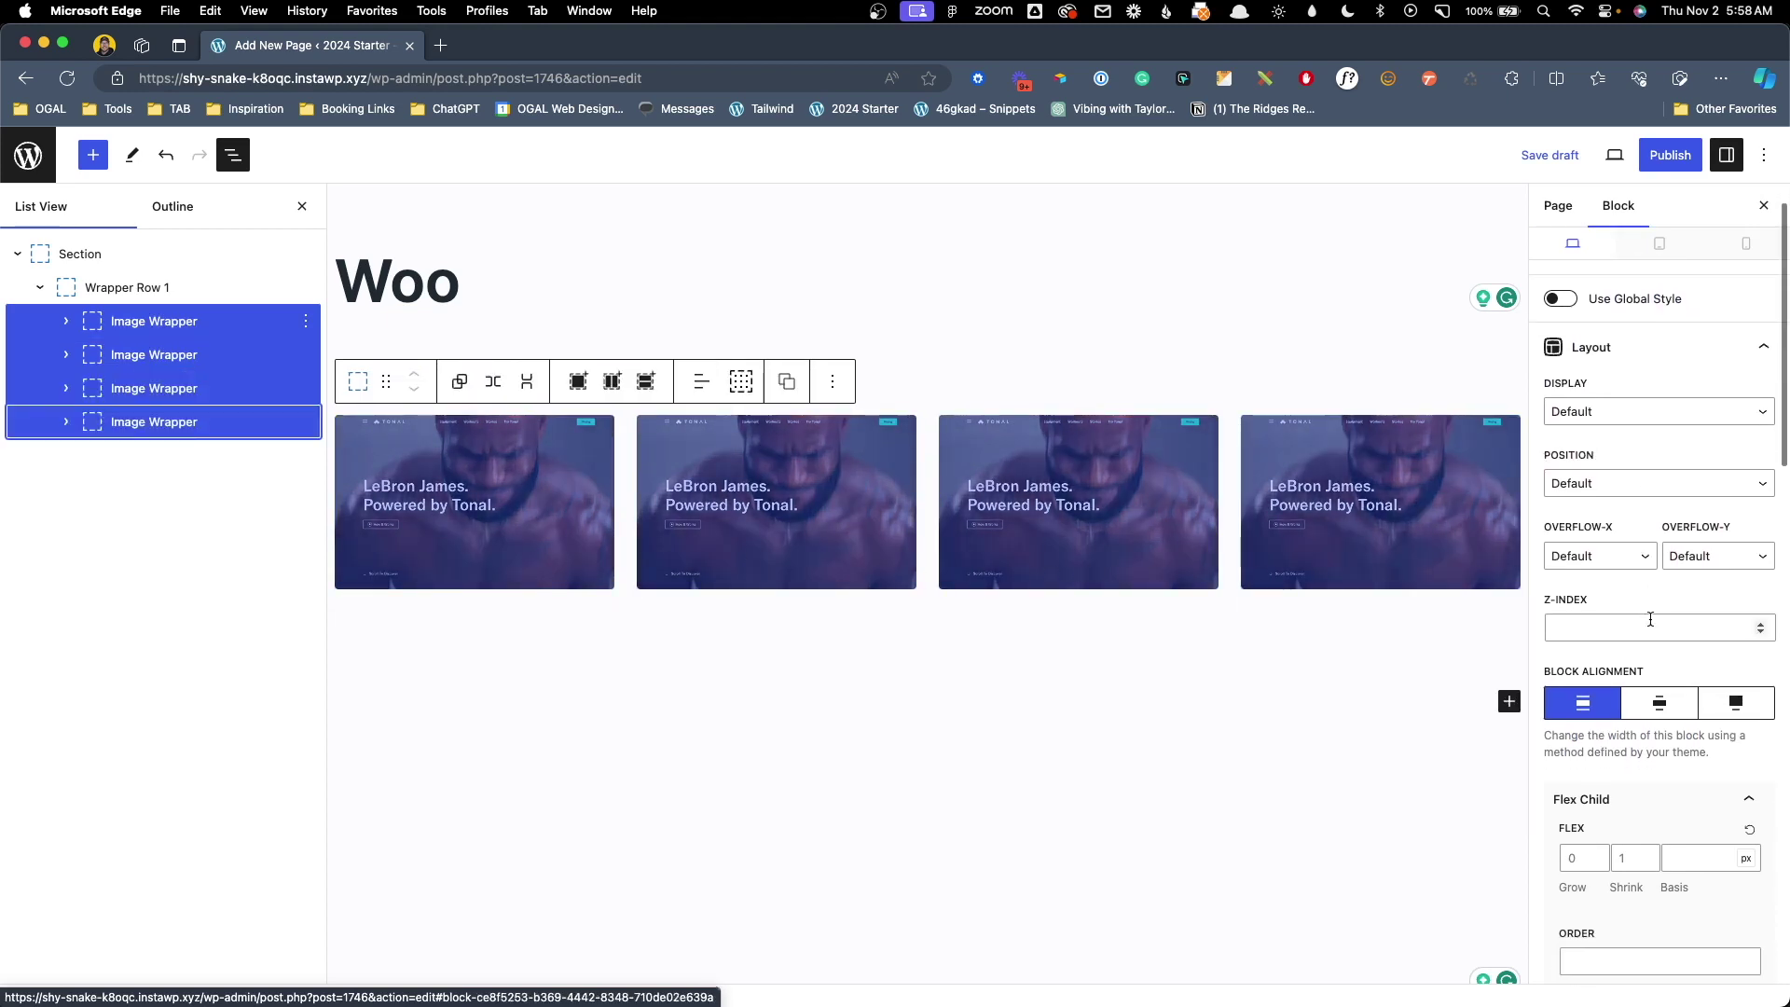
scroll(1649, 626, "down", 4)
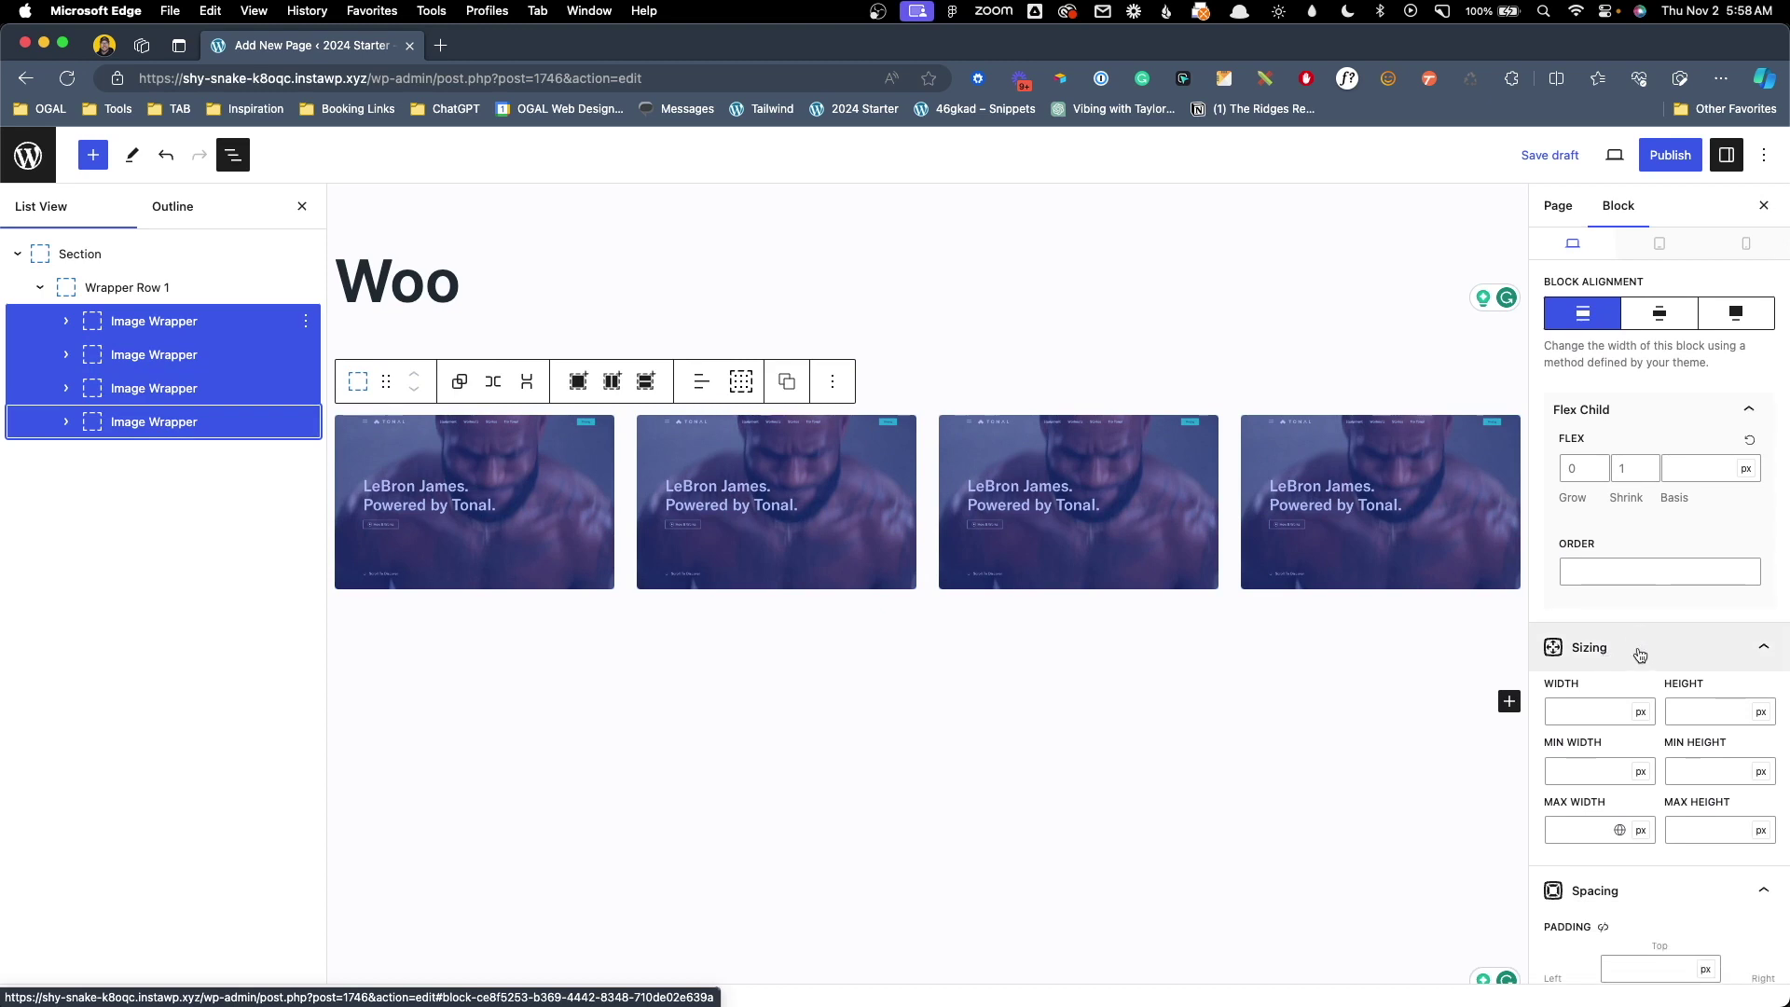
scroll(1638, 675, "down", 1)
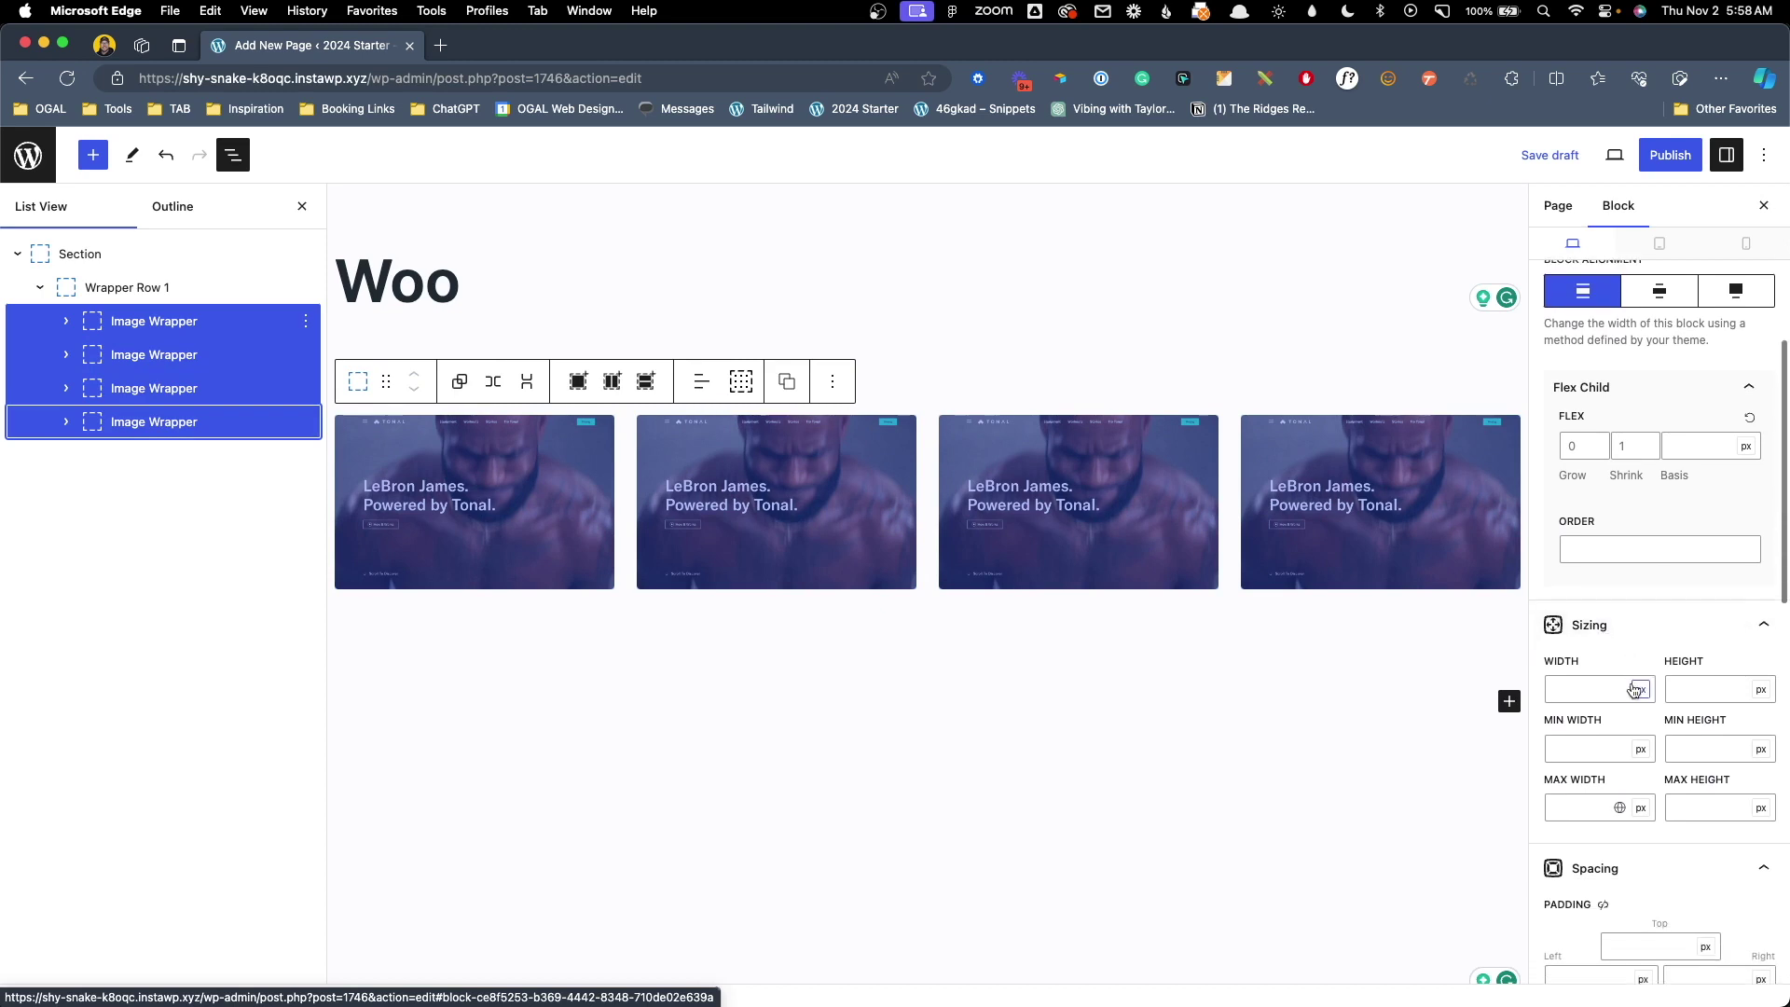
left_click(1587, 750)
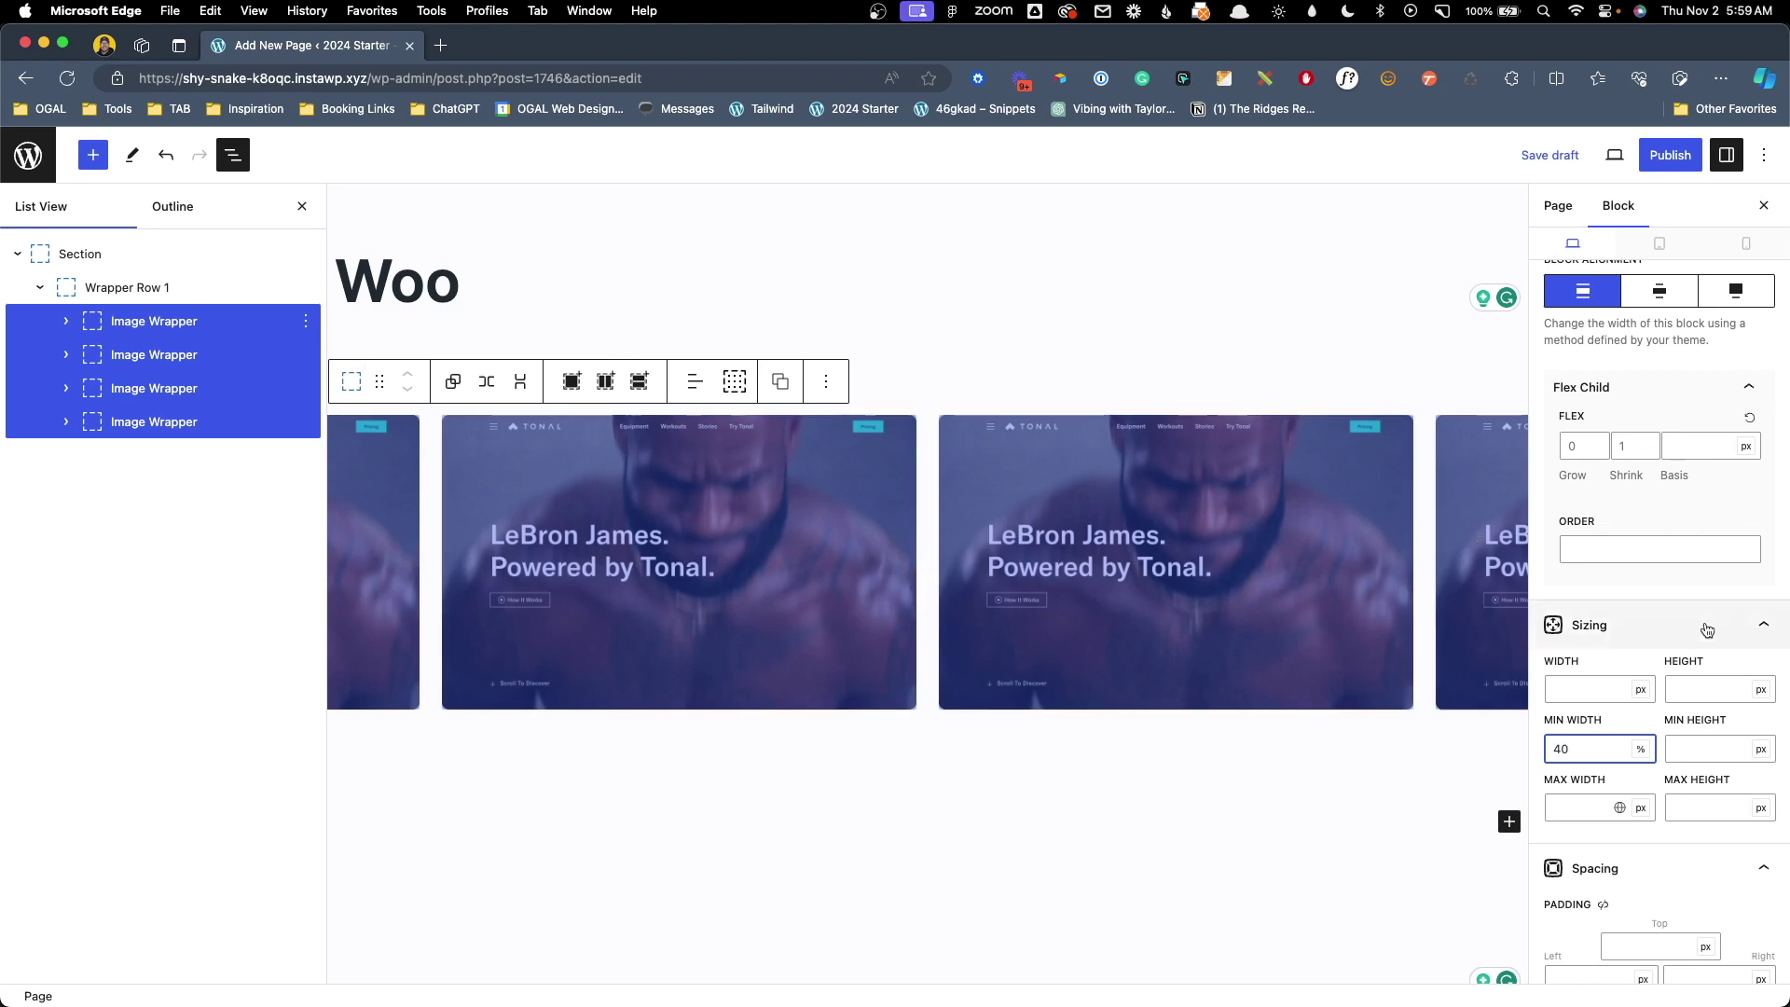
scroll(1704, 628, "up", 3)
Keep Wrapper Row 1 justified to center after trying start, then publish the Woo page.
left_click(211, 281)
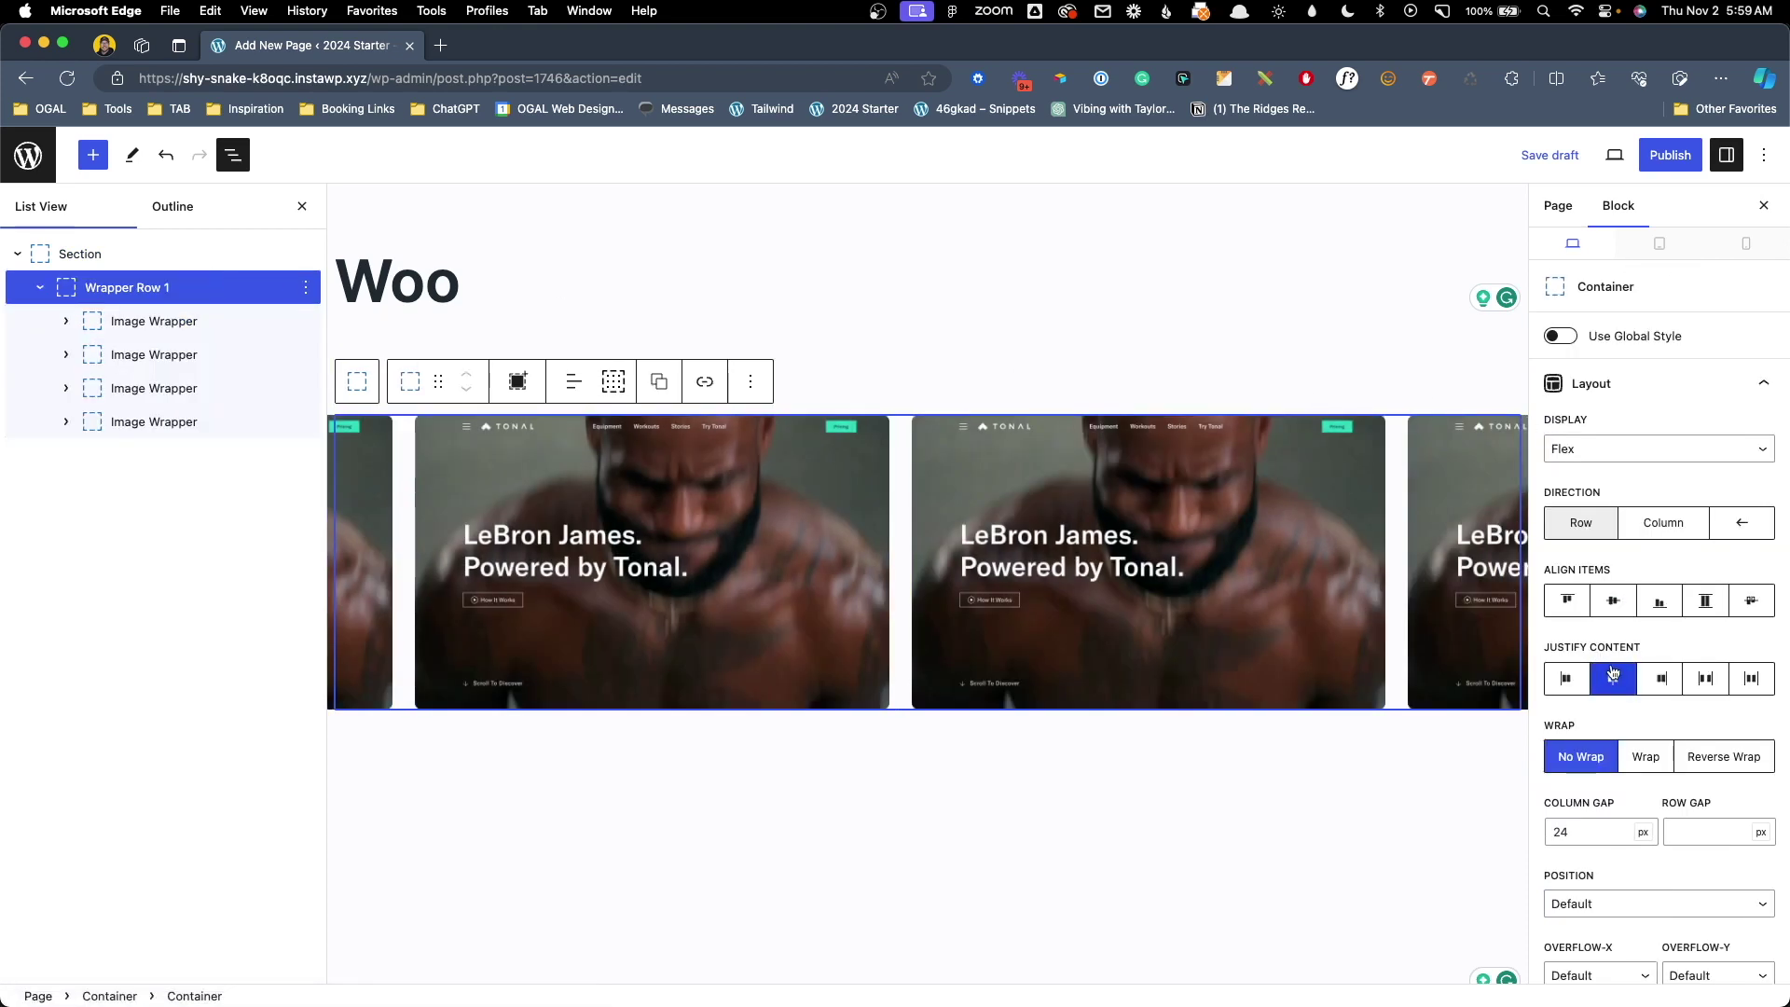
left_click(1571, 681)
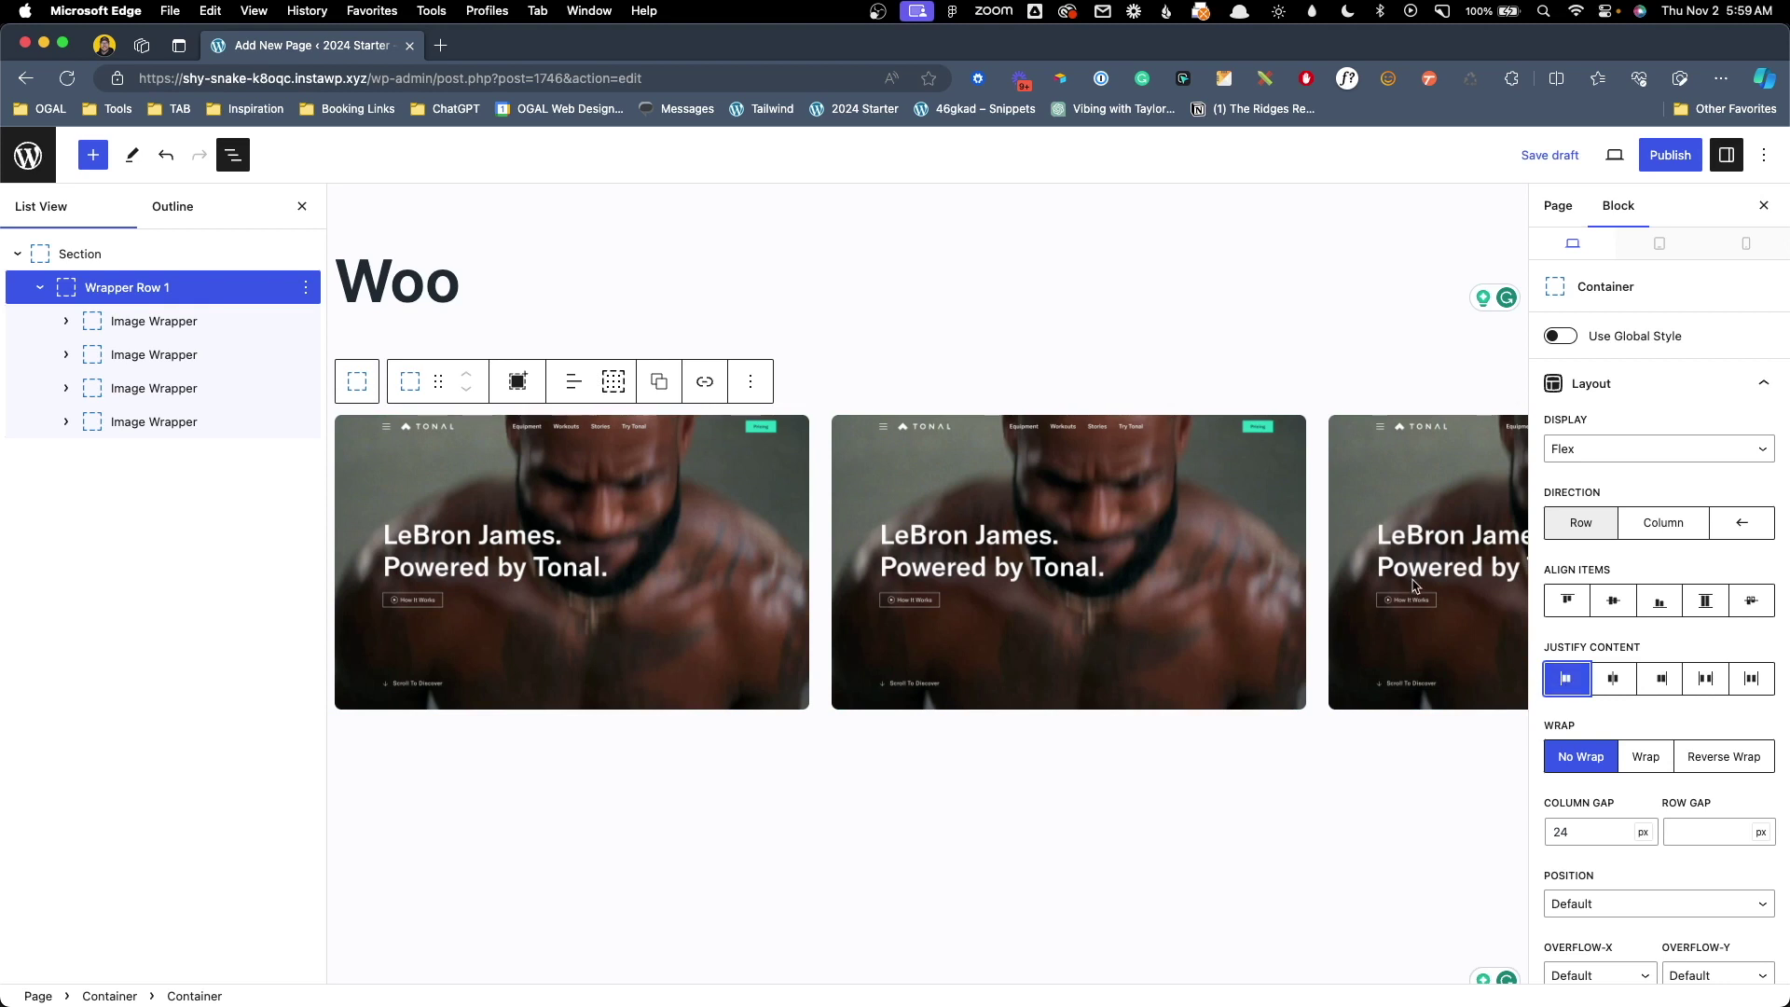
left_click(1612, 678)
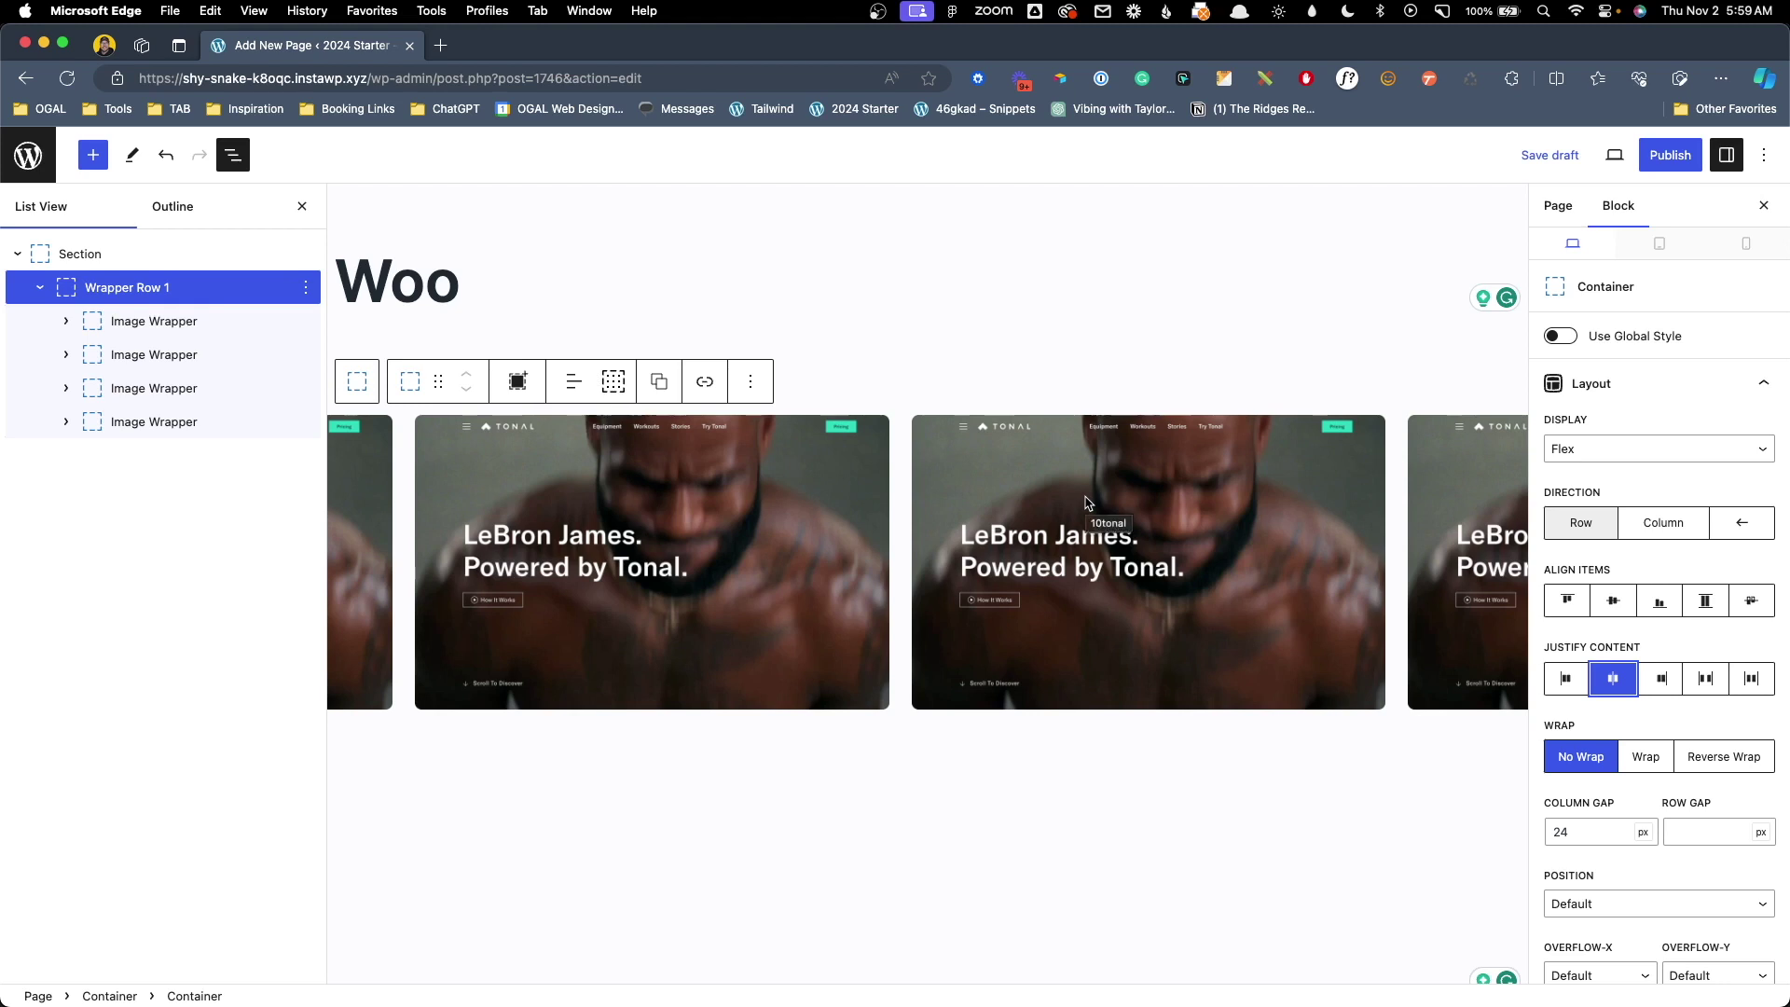
left_click(1670, 154)
Publish the Woo page and open the live page in its new tab.
left_click(1632, 166)
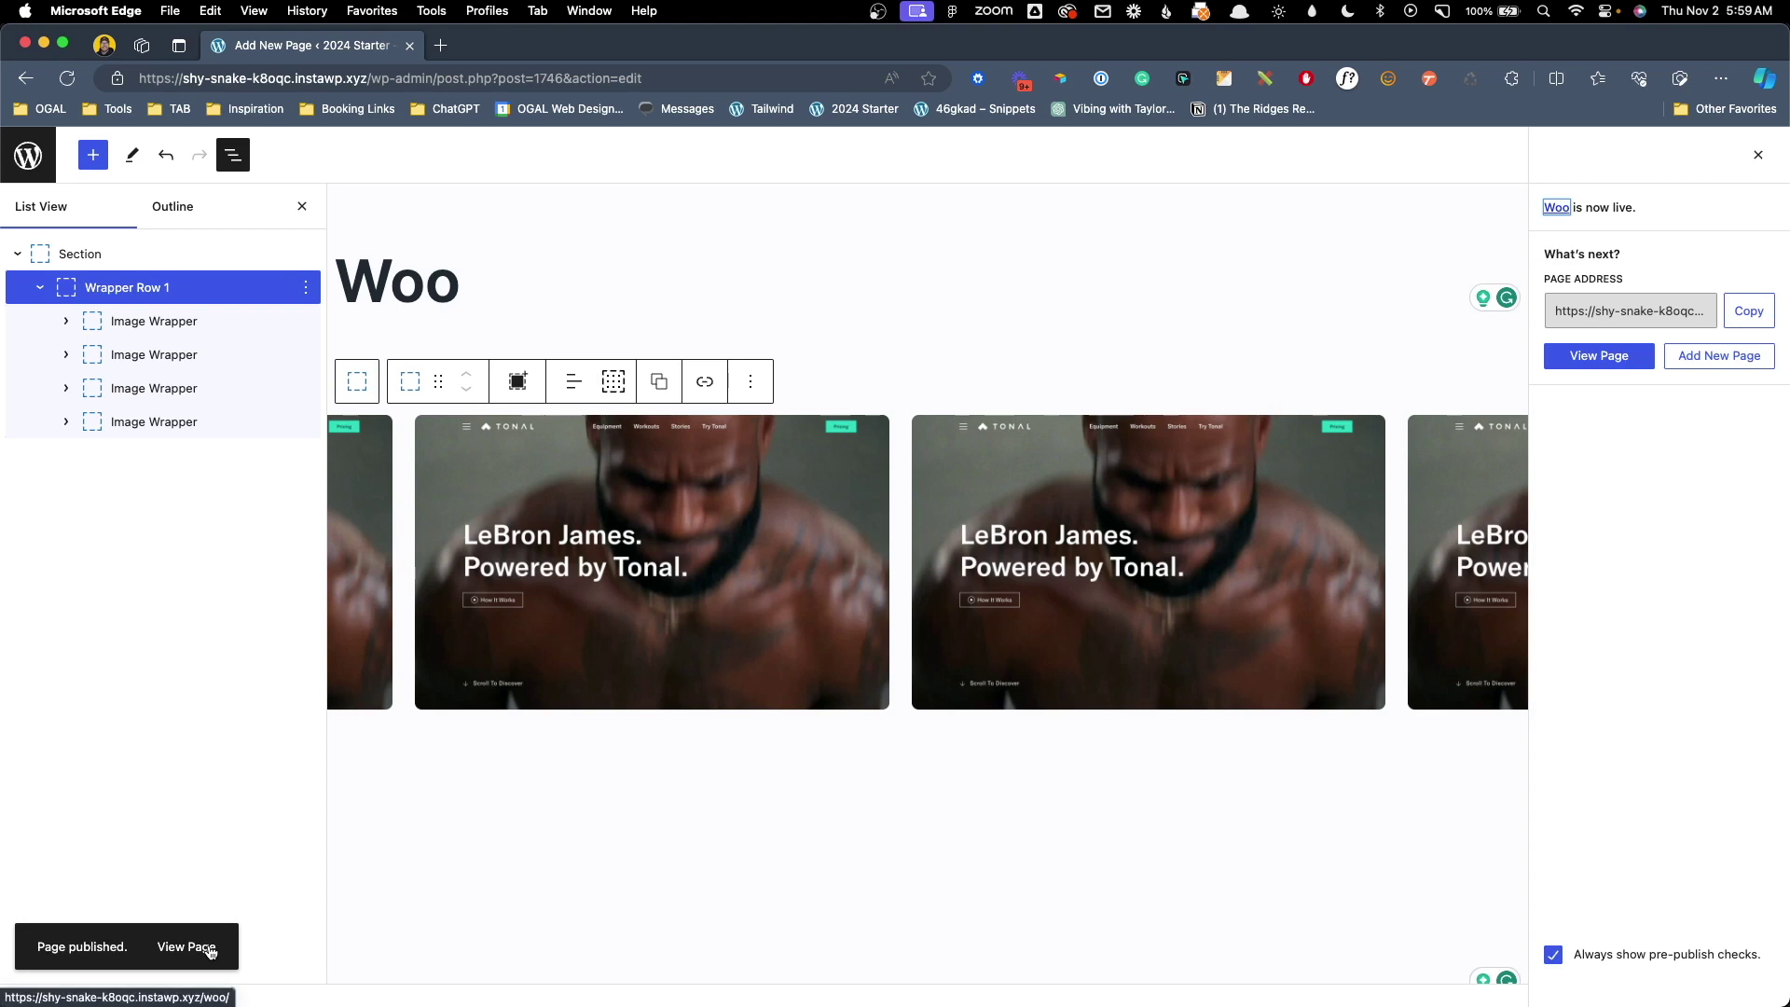
left_click(186, 947)
left_click(550, 47)
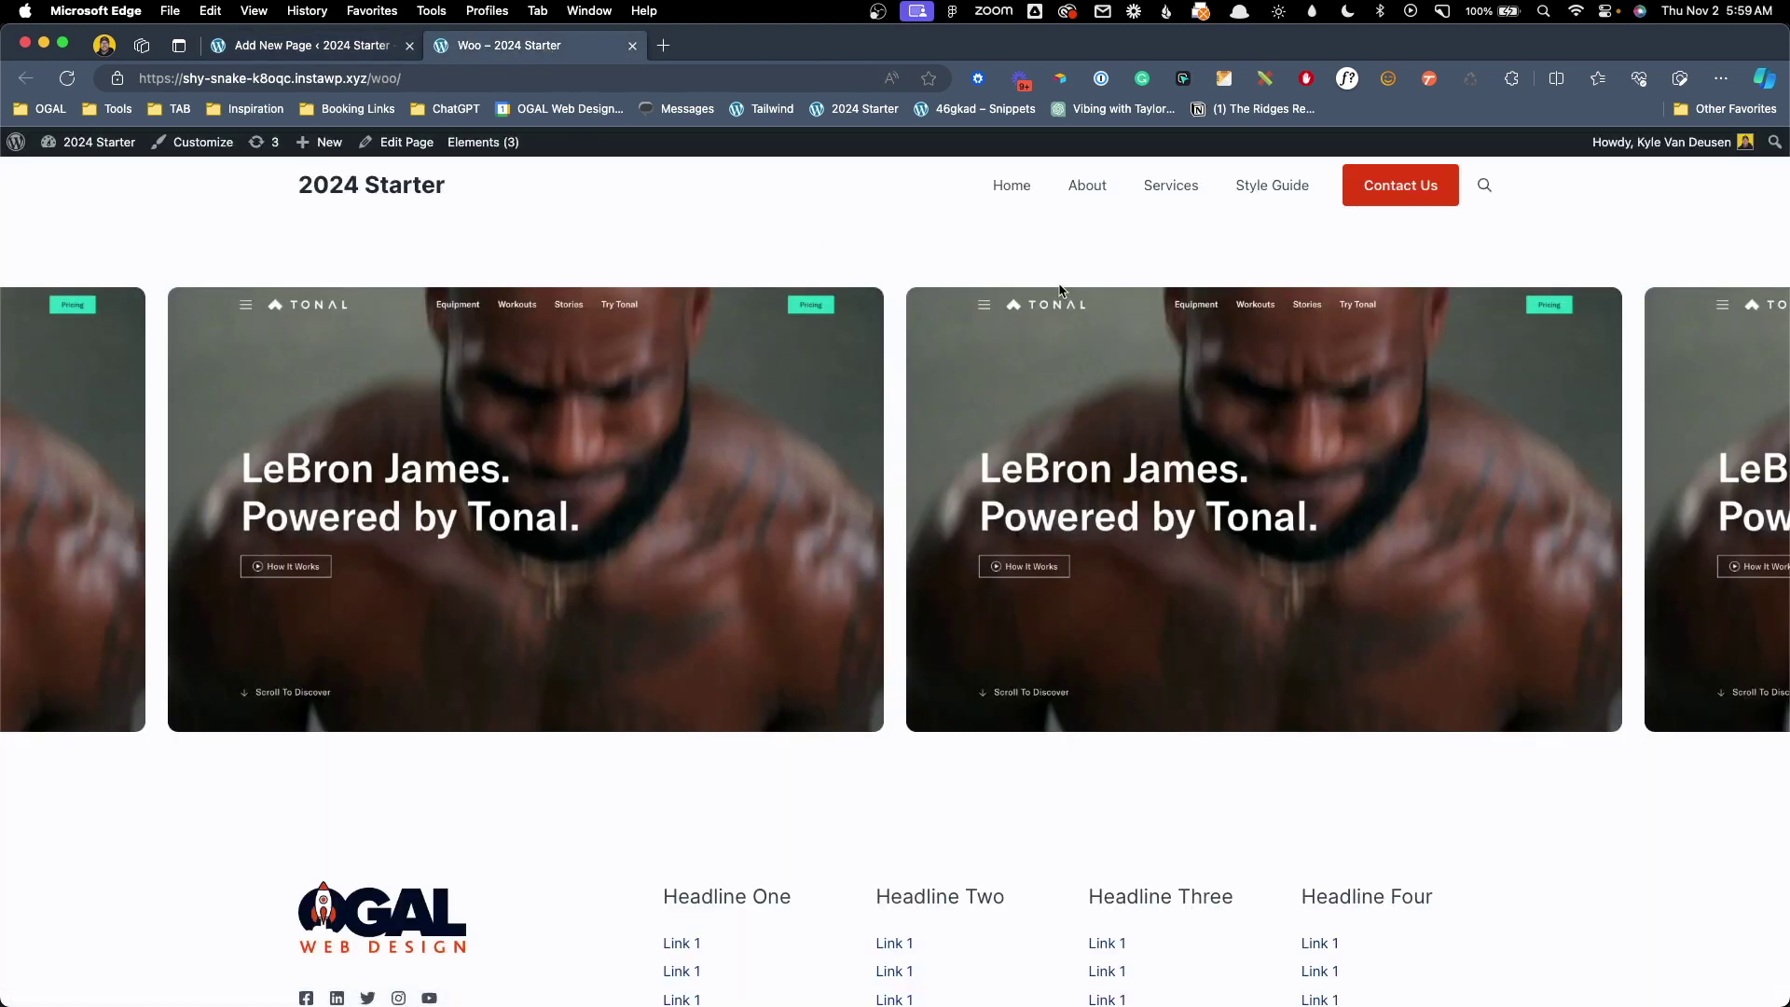
Zoom the live page out to 90% and 67%, then back to 100%.
key("super+minus")
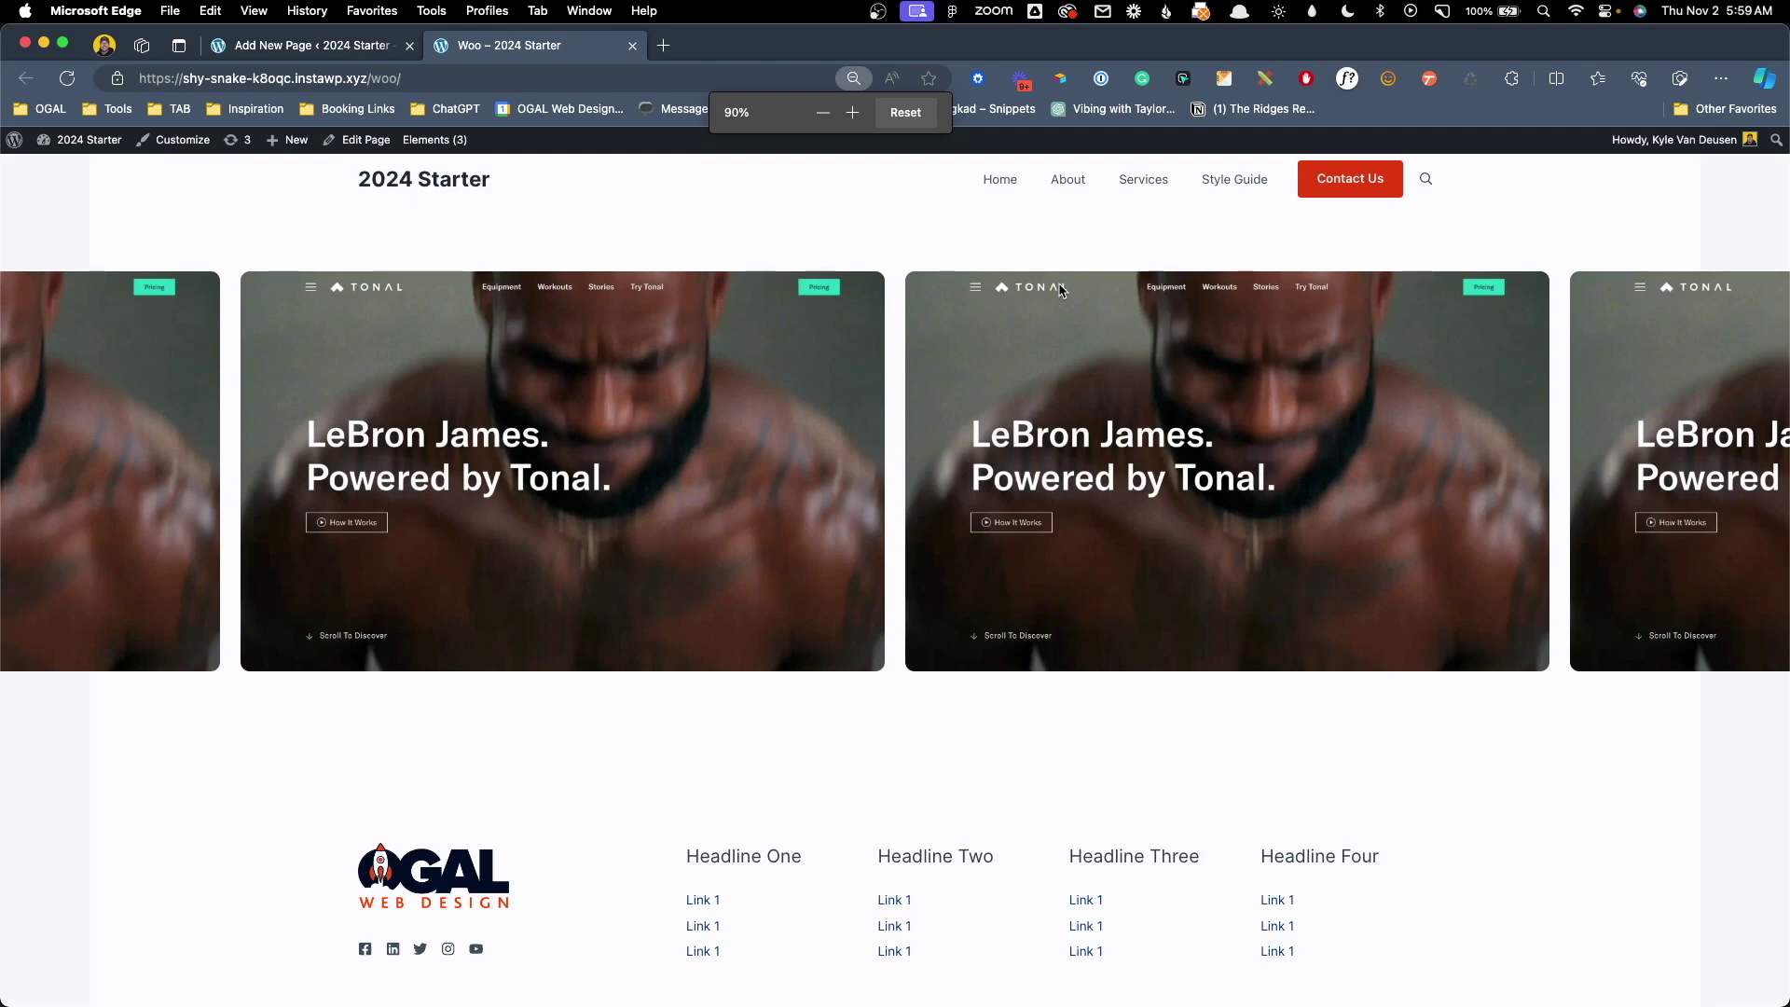
key("super+minus")
key("super+minus")
key("super+minus")
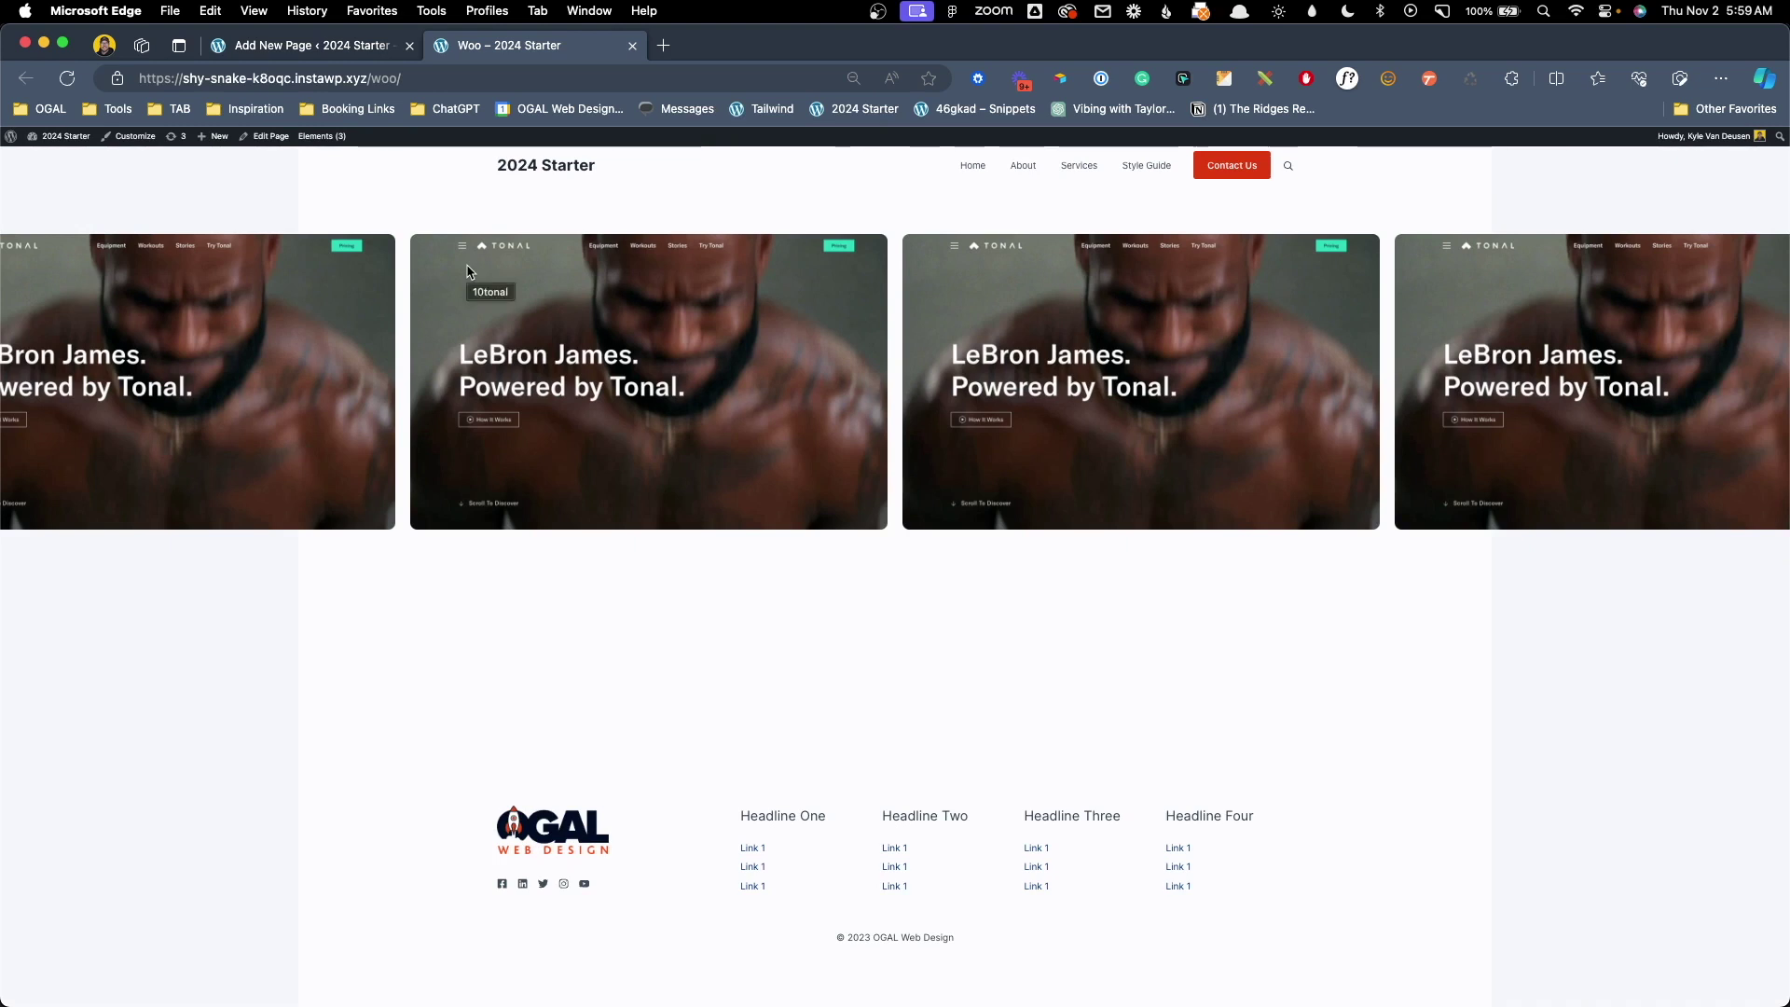
key("super+equal")
key("super+equal")
key("super+equal")
key("super+equal")
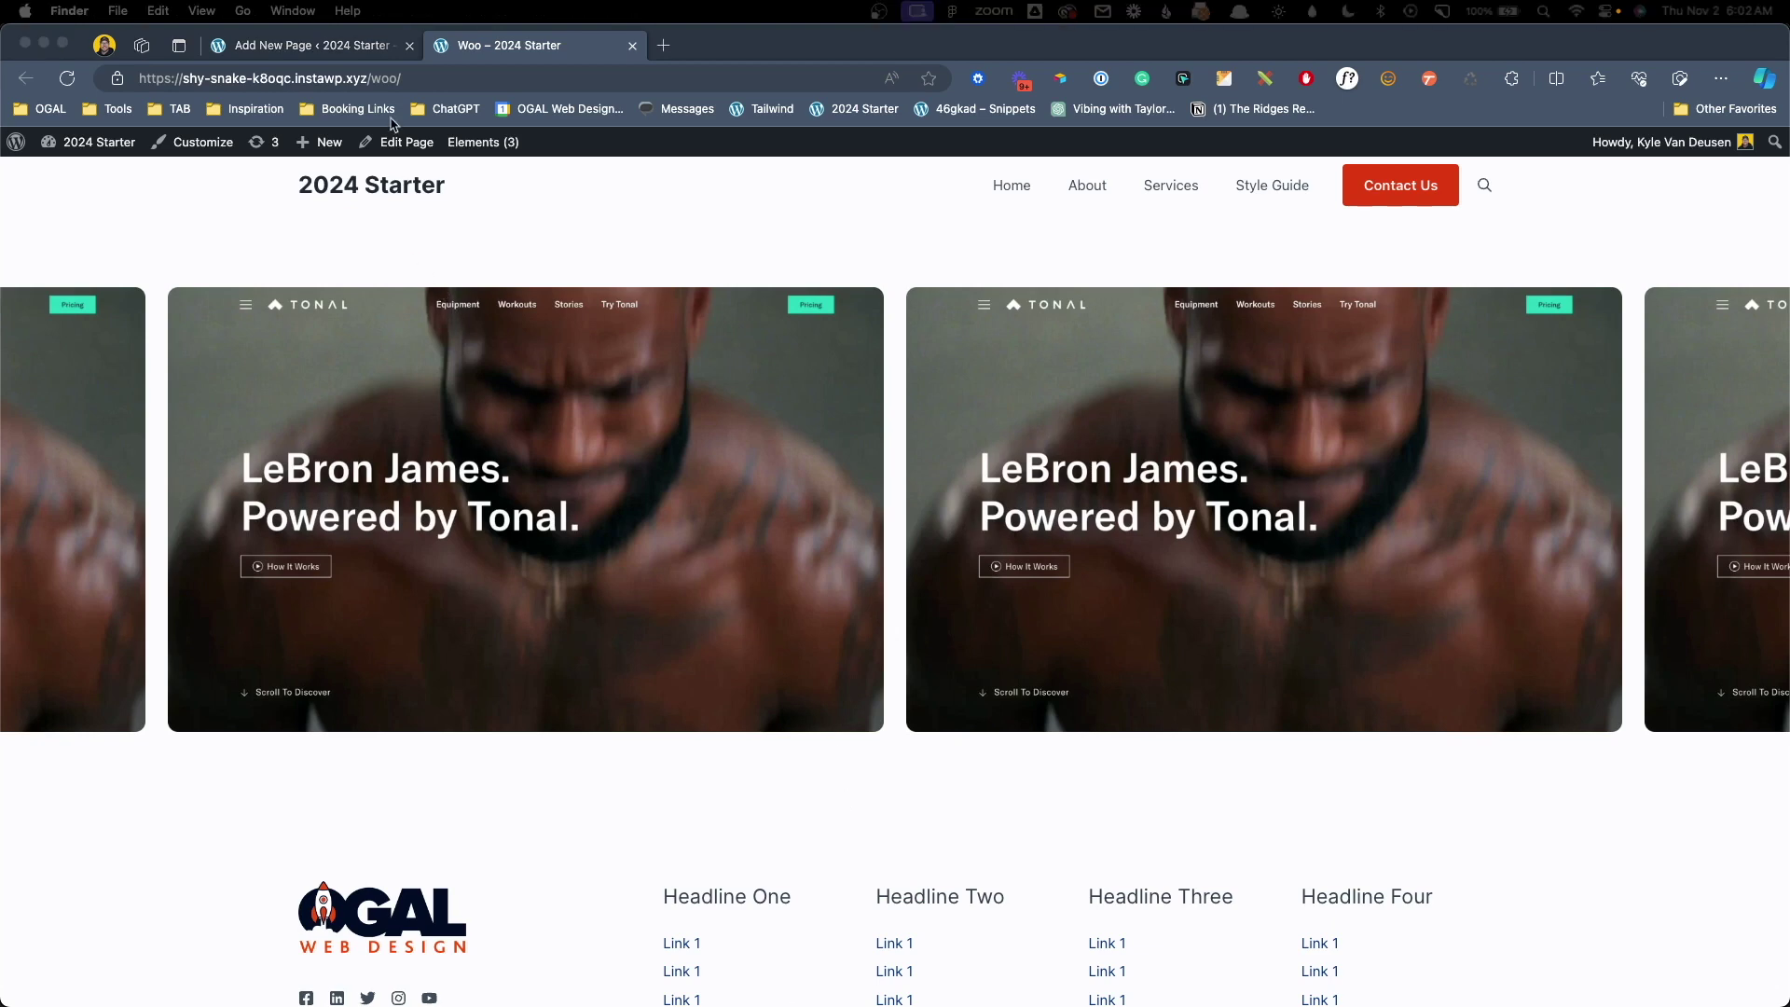
Set the Section block's Overflow-X to Hidden.
left_click(362, 47)
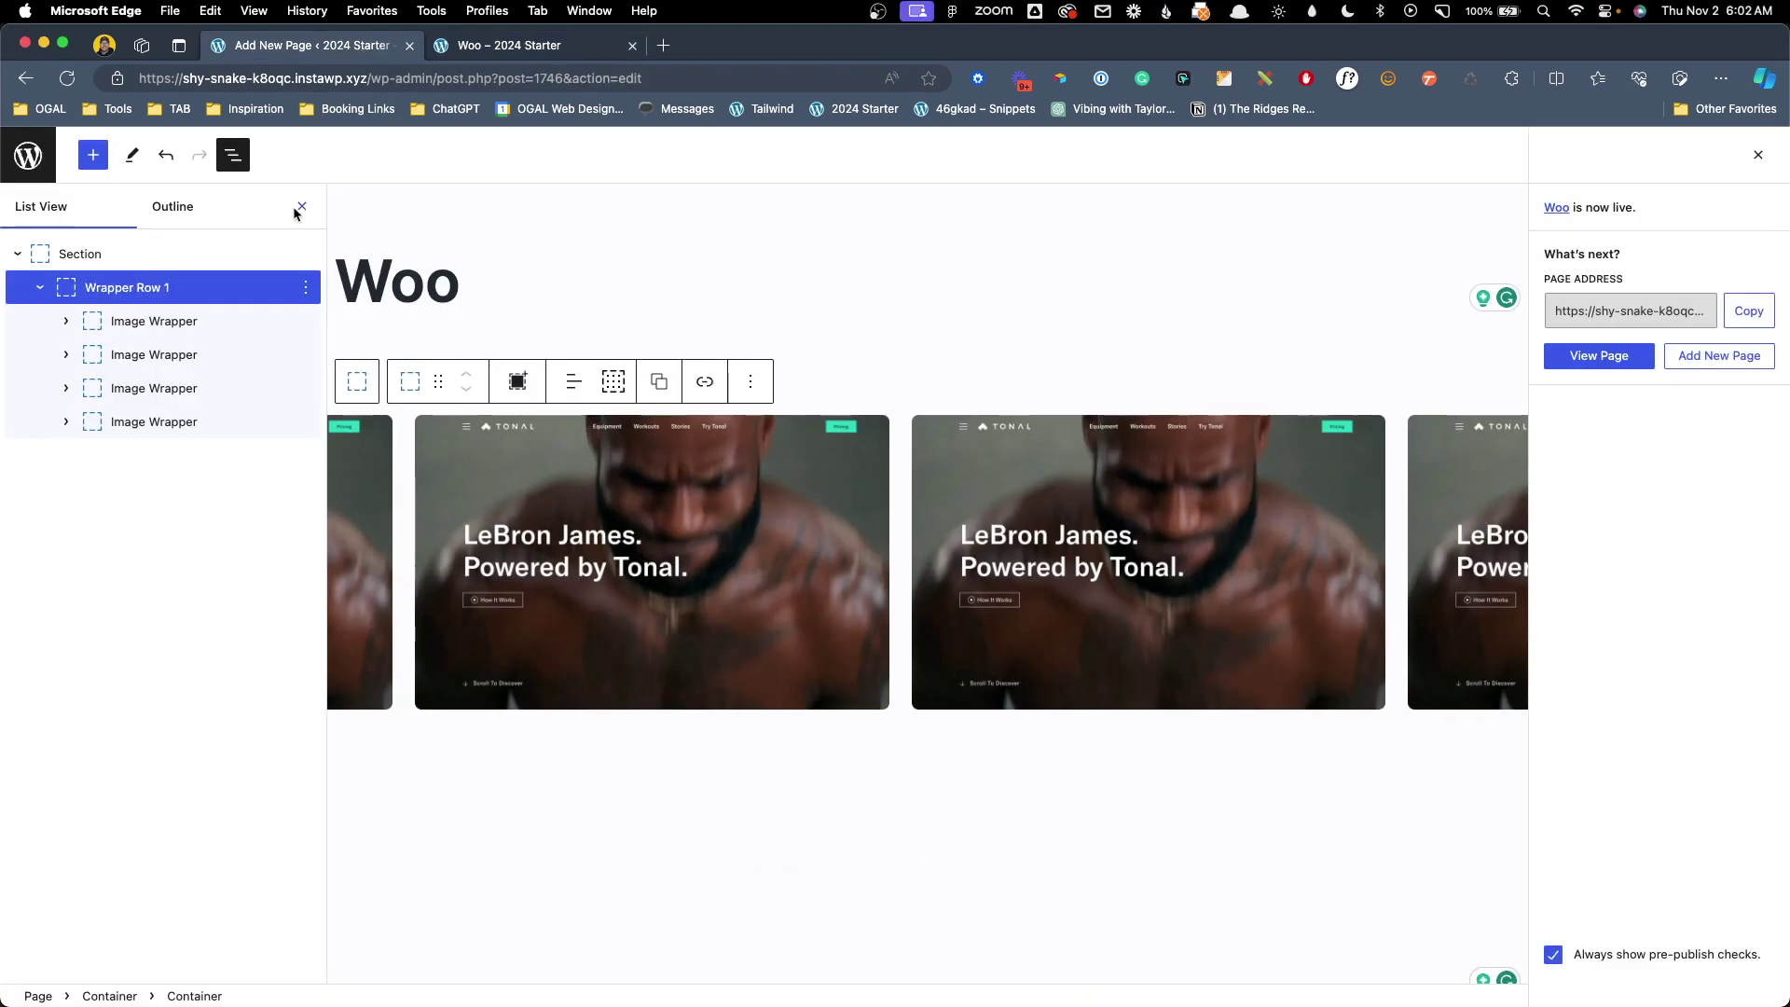
left_click(216, 261)
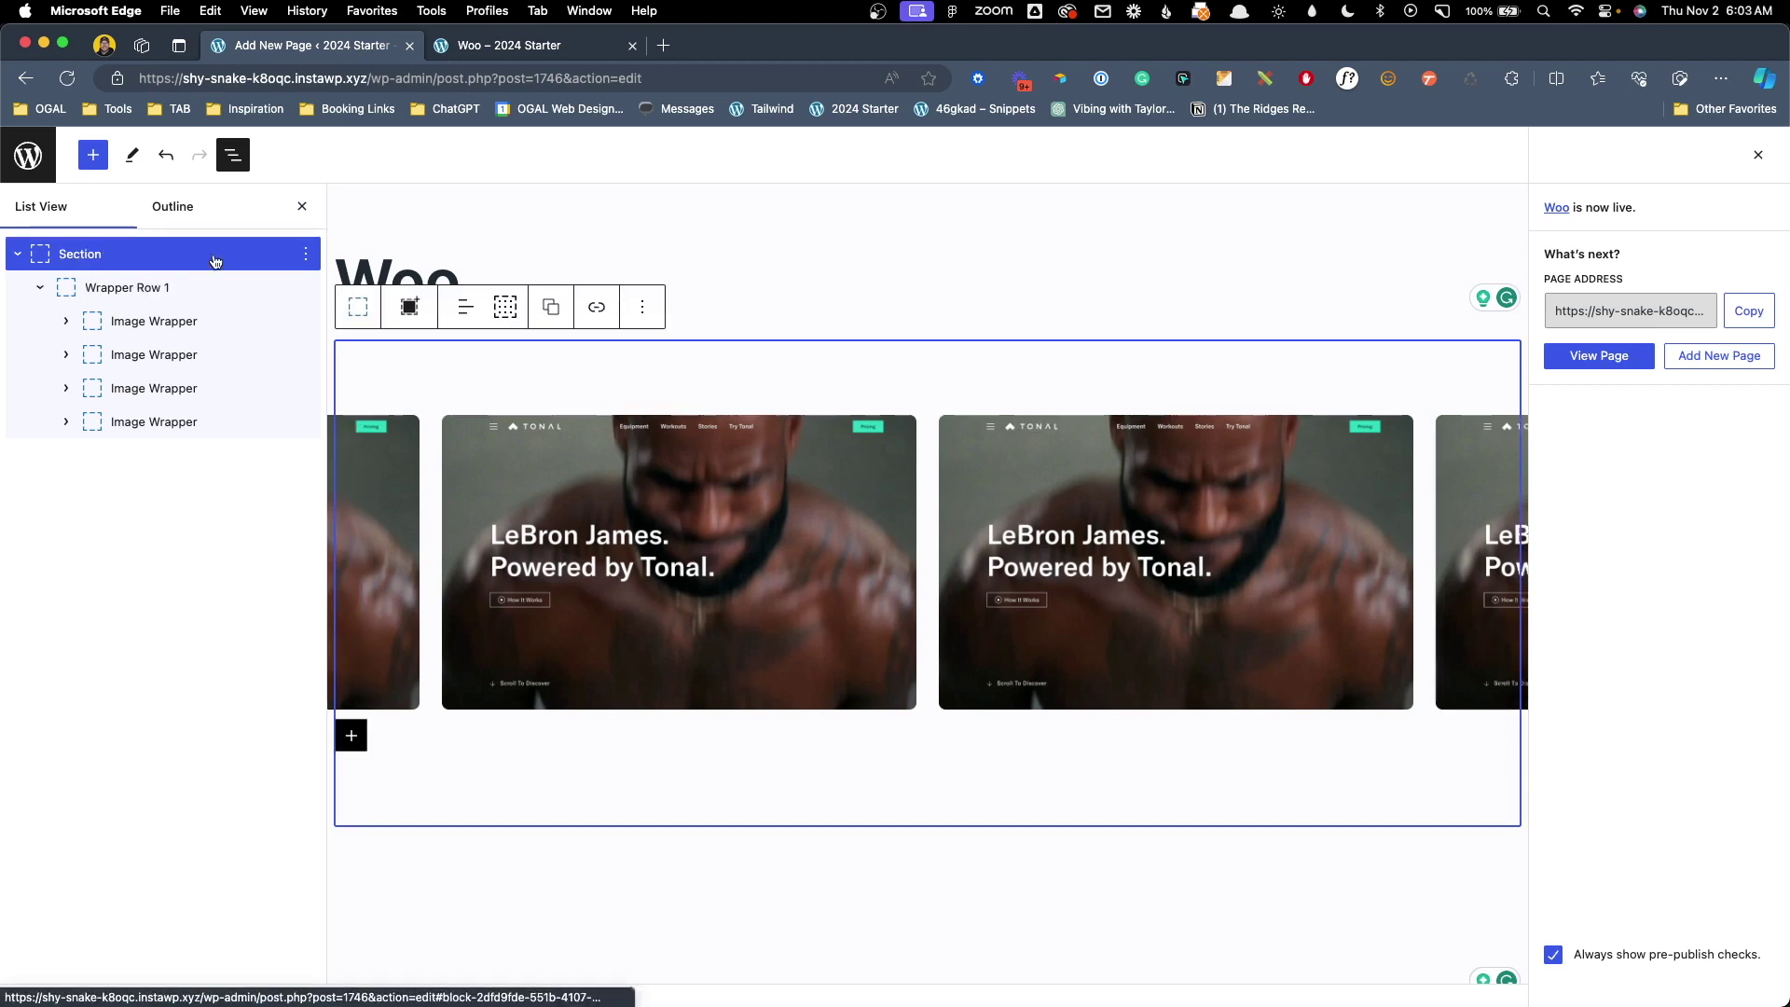
left_click(1758, 155)
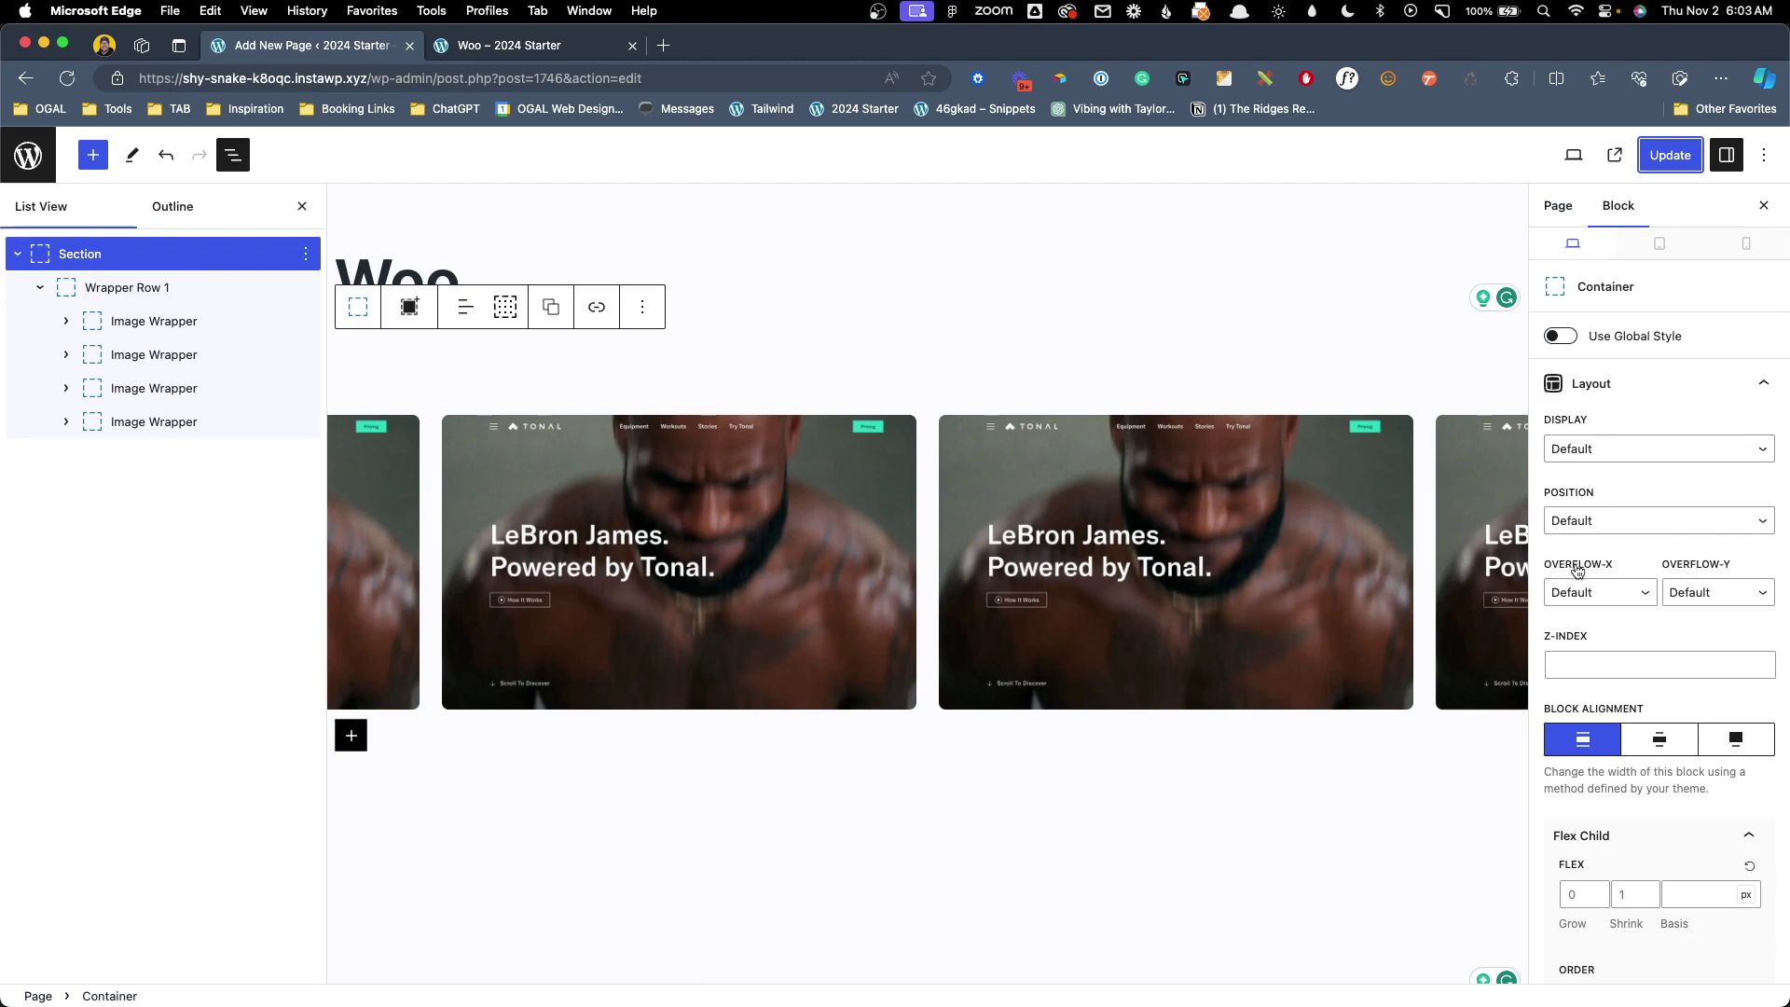
left_click(1594, 597)
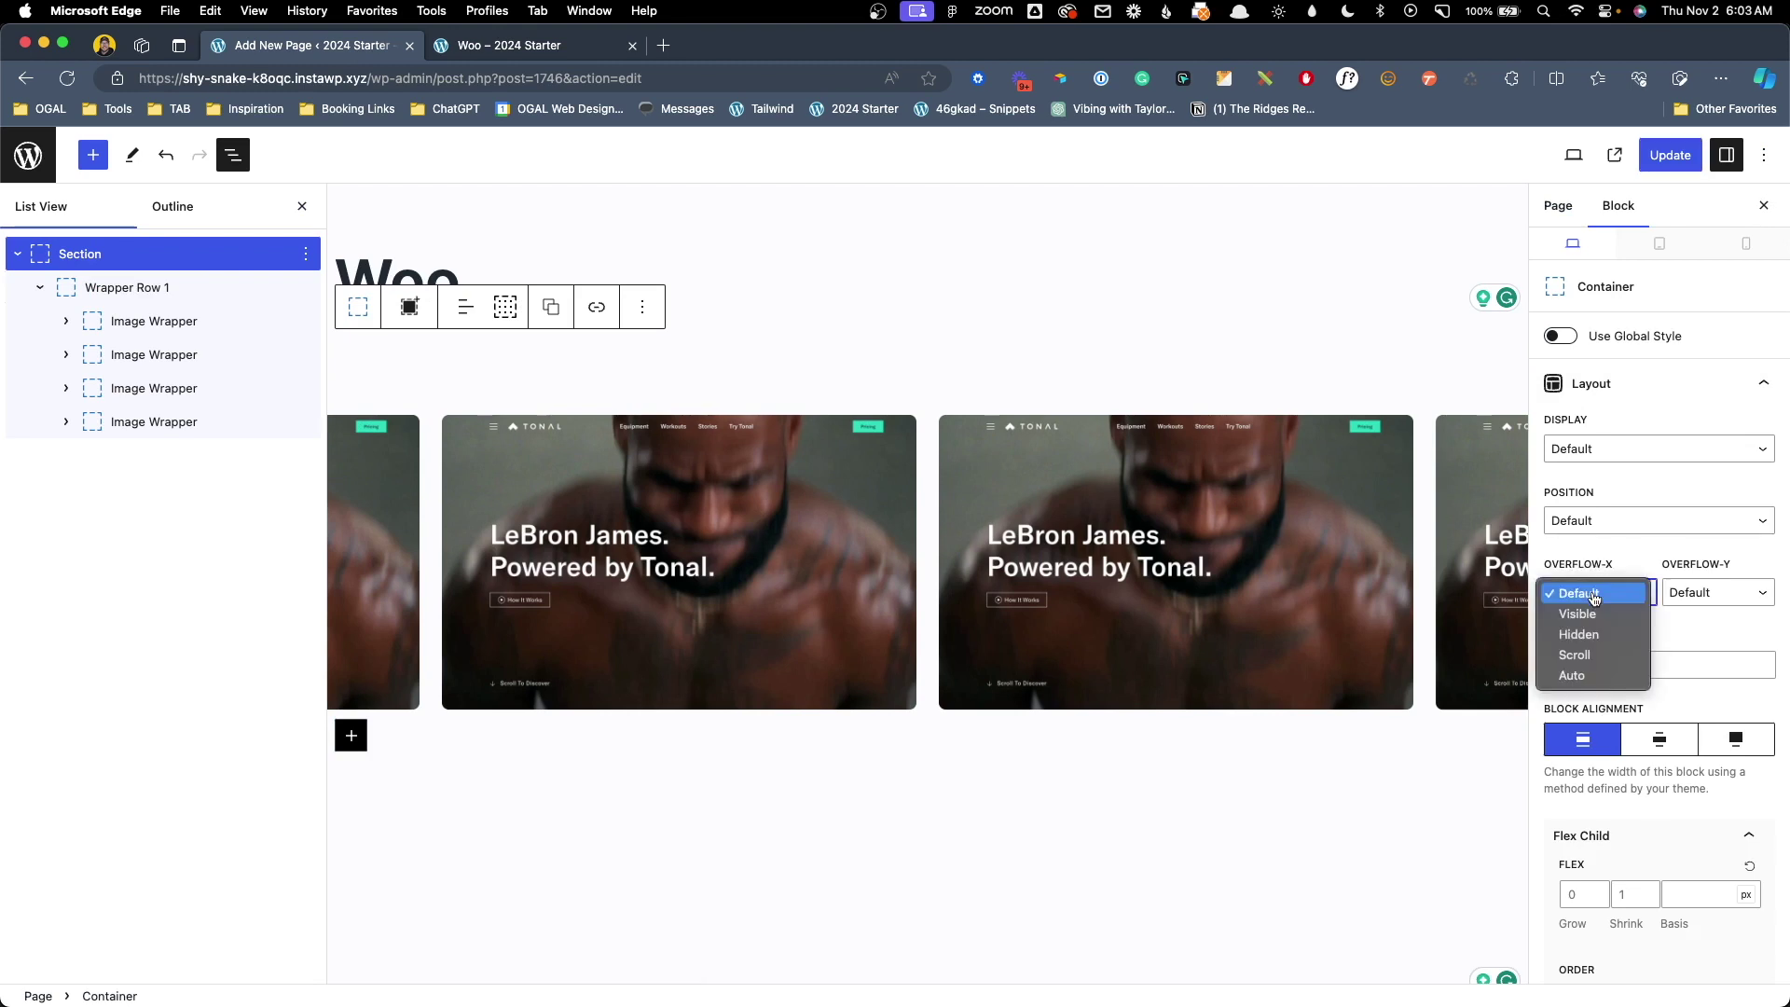
left_click(1590, 634)
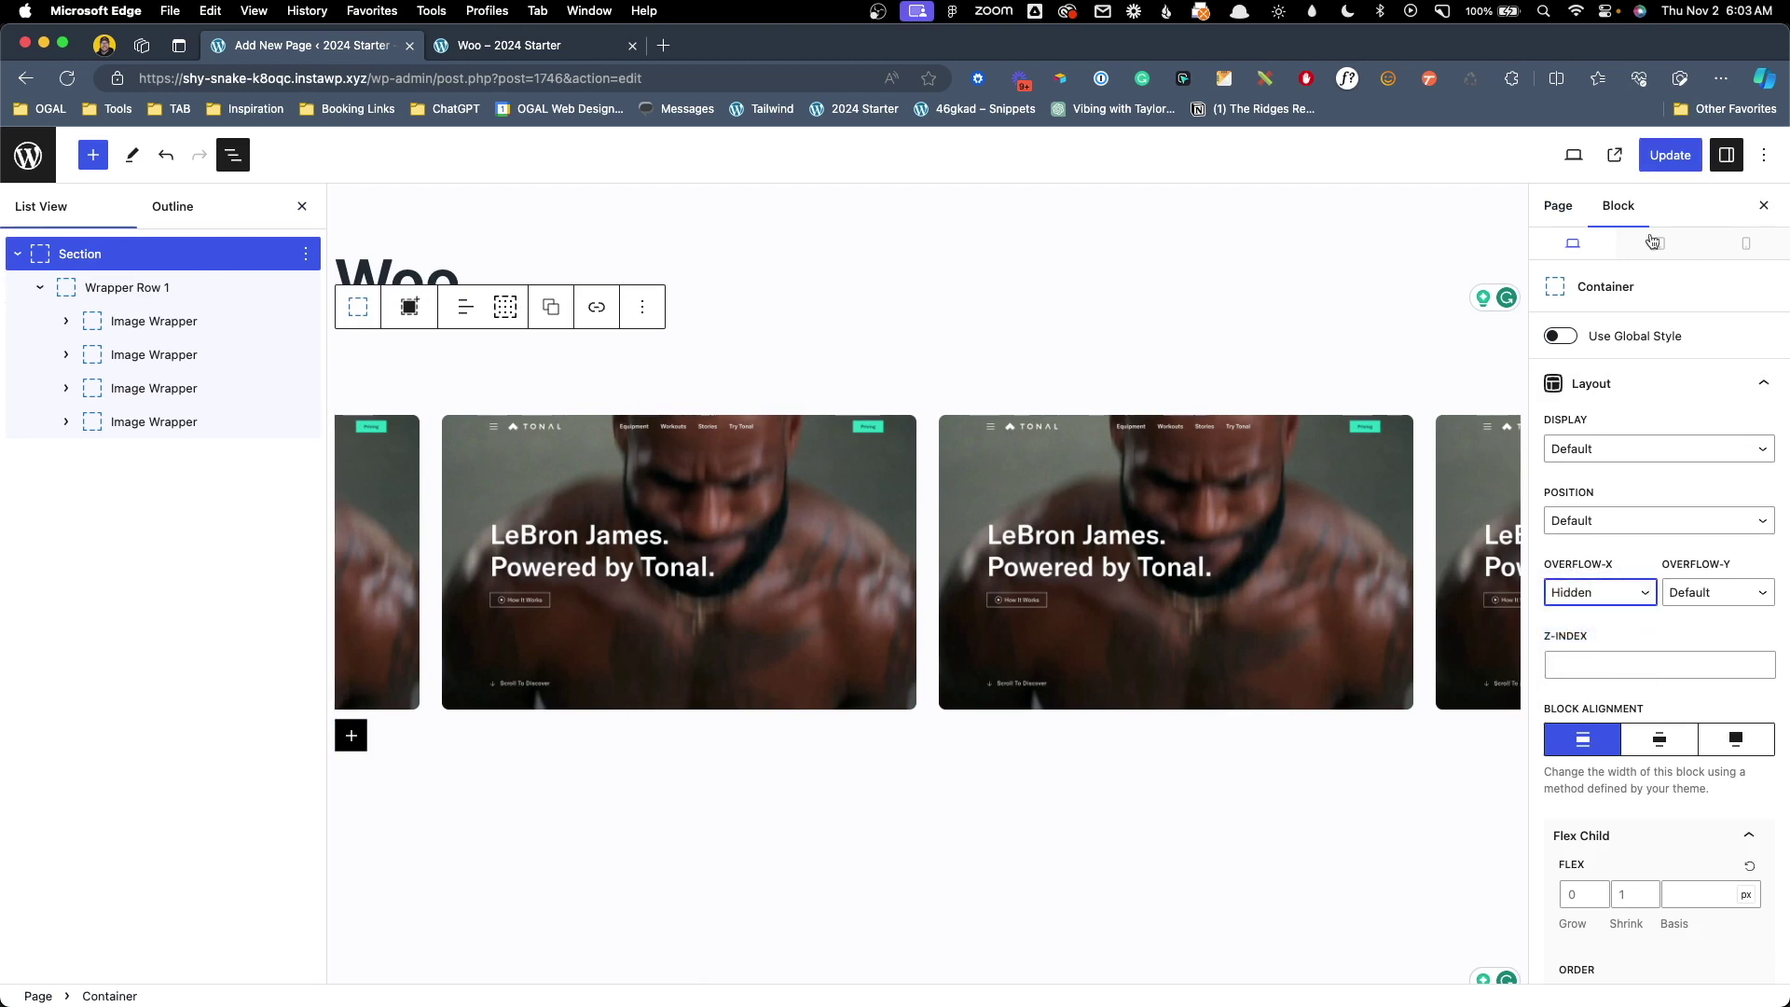
Update the Woo page and go to the live page's address bar.
left_click(1669, 155)
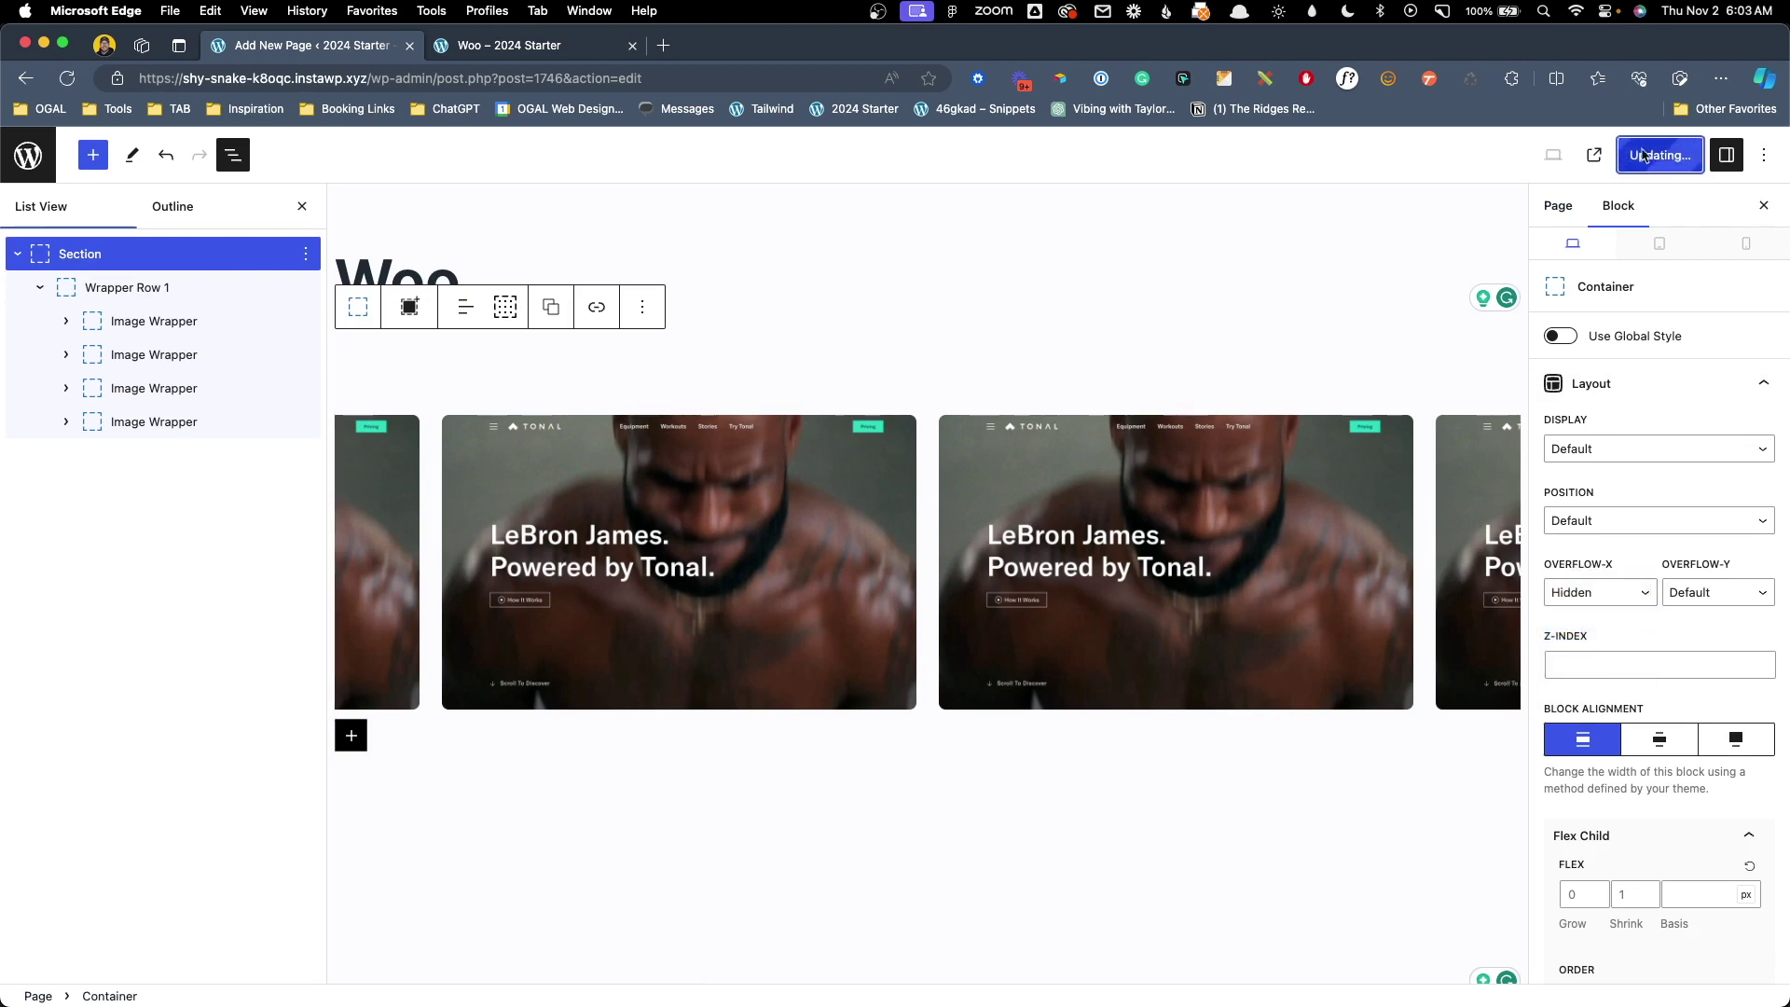
left_click(519, 43)
left_click(501, 77)
Reload the live Woo page, zoom to 80% and back to 100%, then return to the editor.
key("Return")
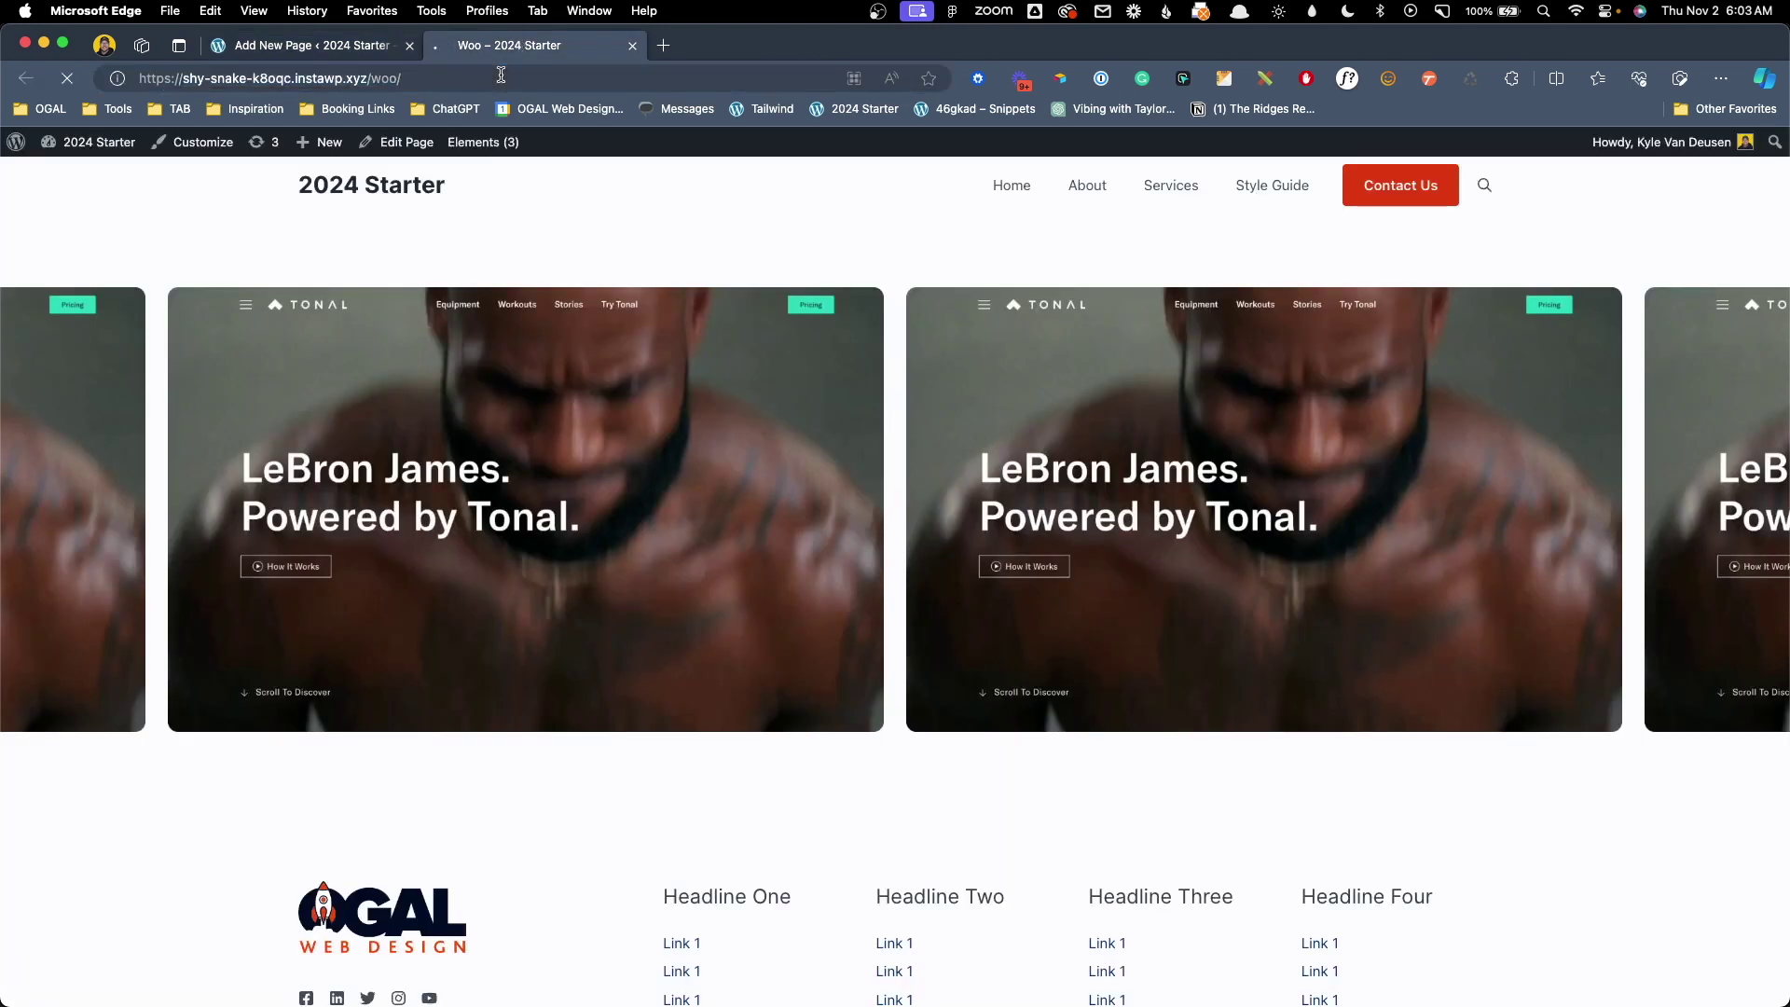
key("super+minus")
key("super+minus")
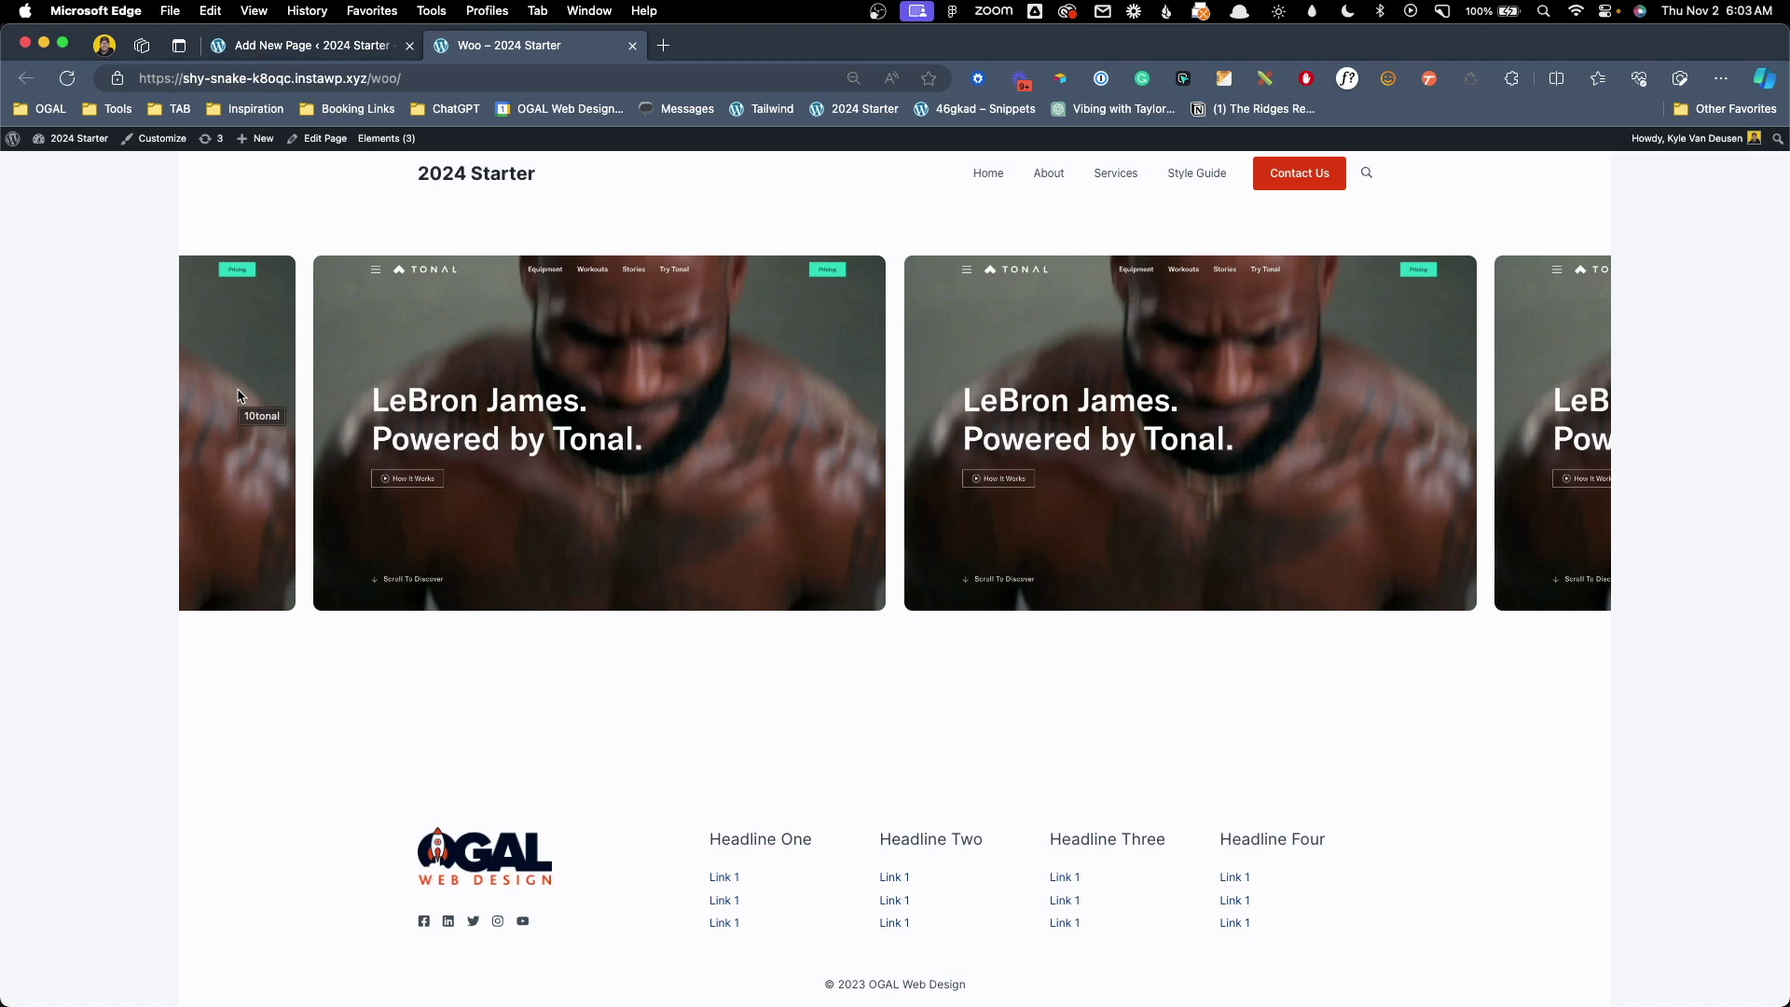
key("super+equal")
key("super+equal")
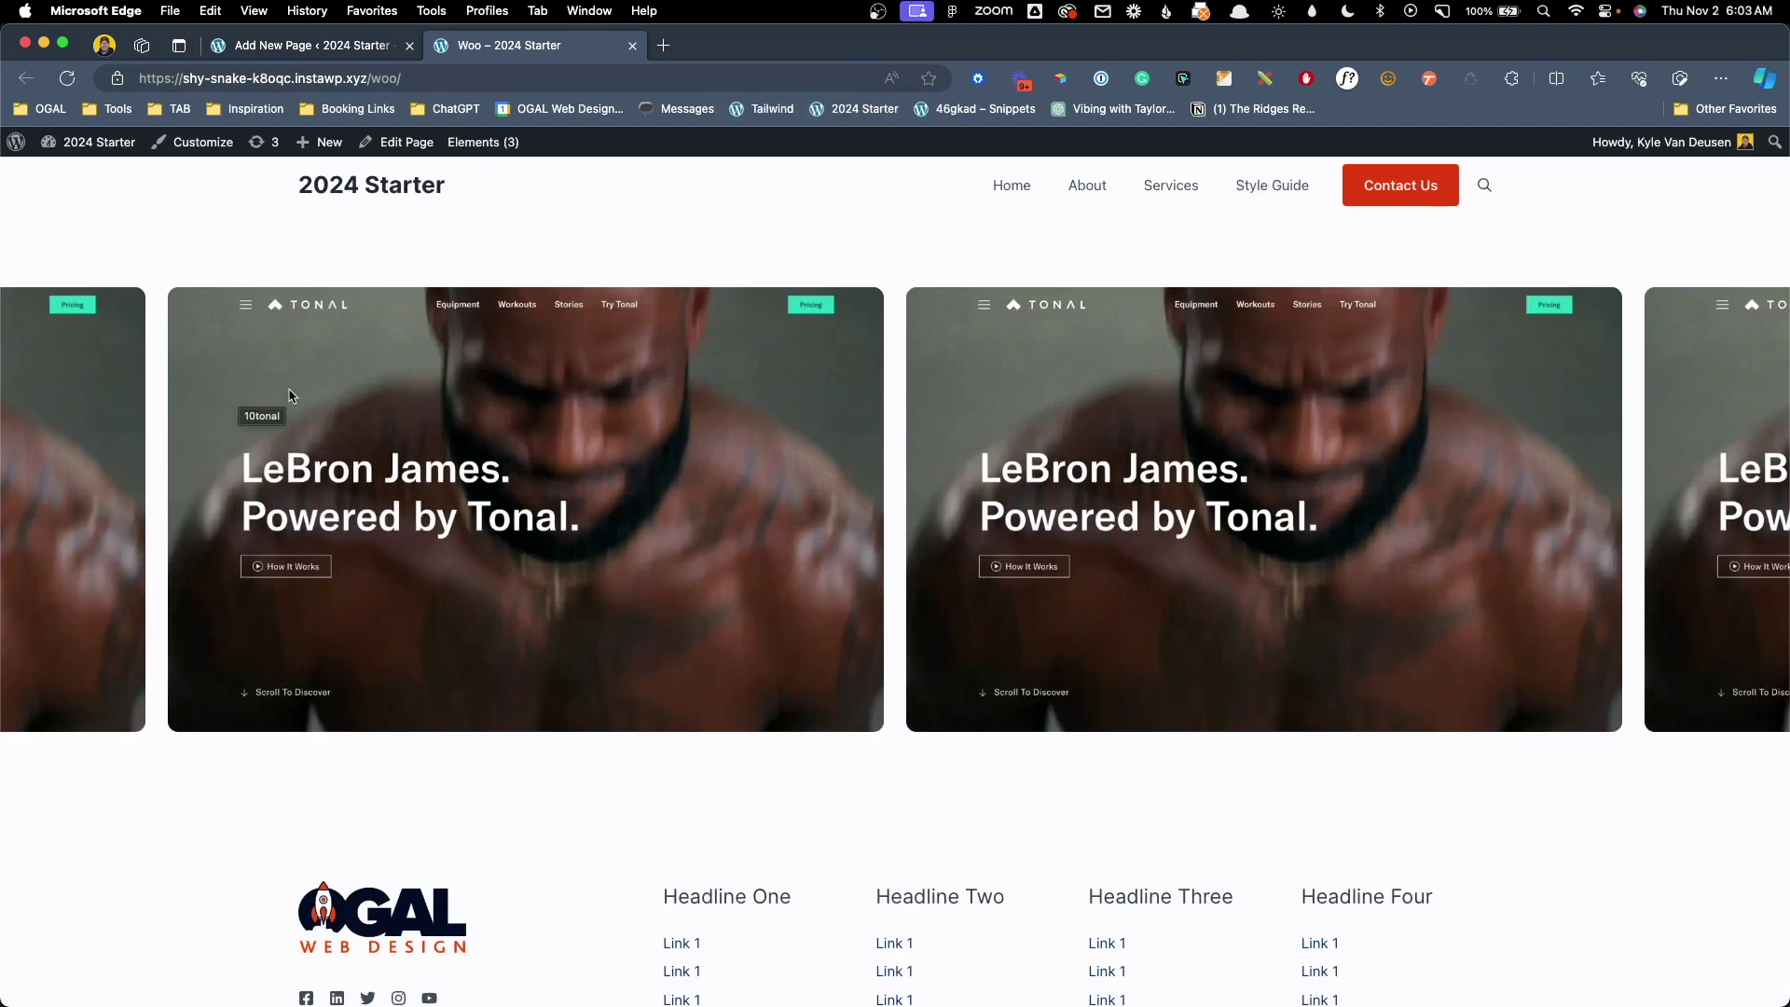
left_click(364, 45)
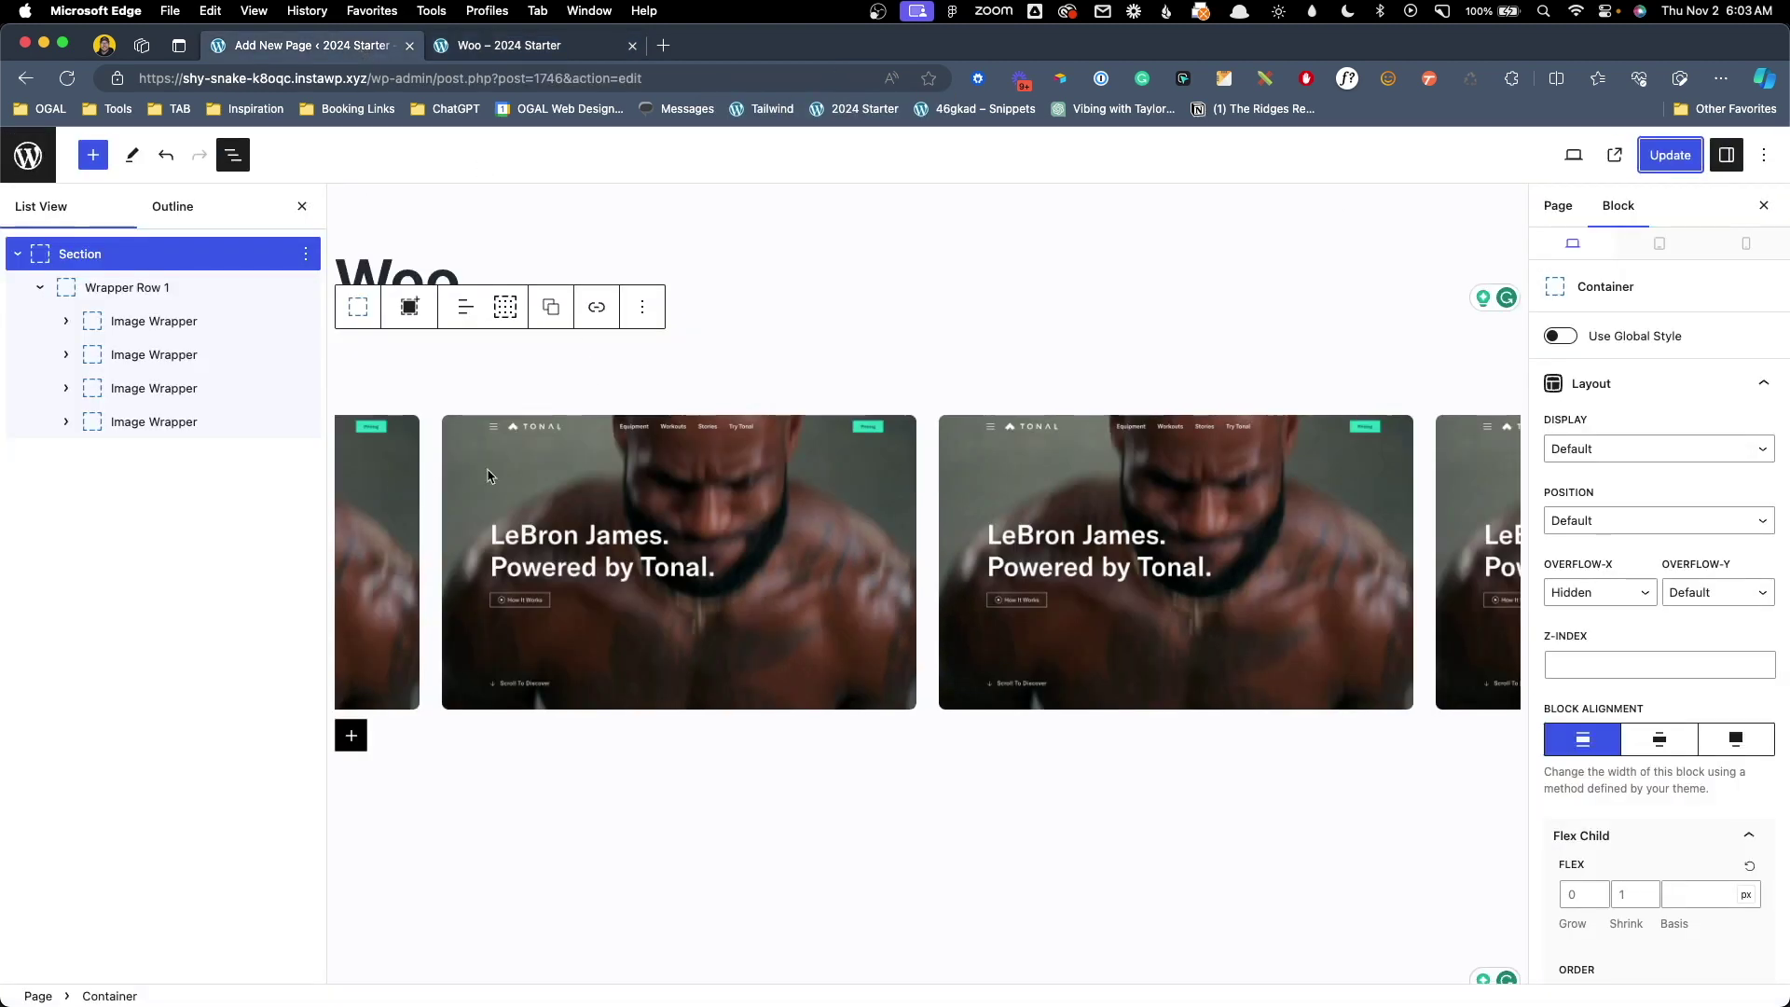
Swap the second and third slides' 10tonal images for 11wildcatten and 09bulles, then collapse Wrapper Row 1.
left_click(683, 572)
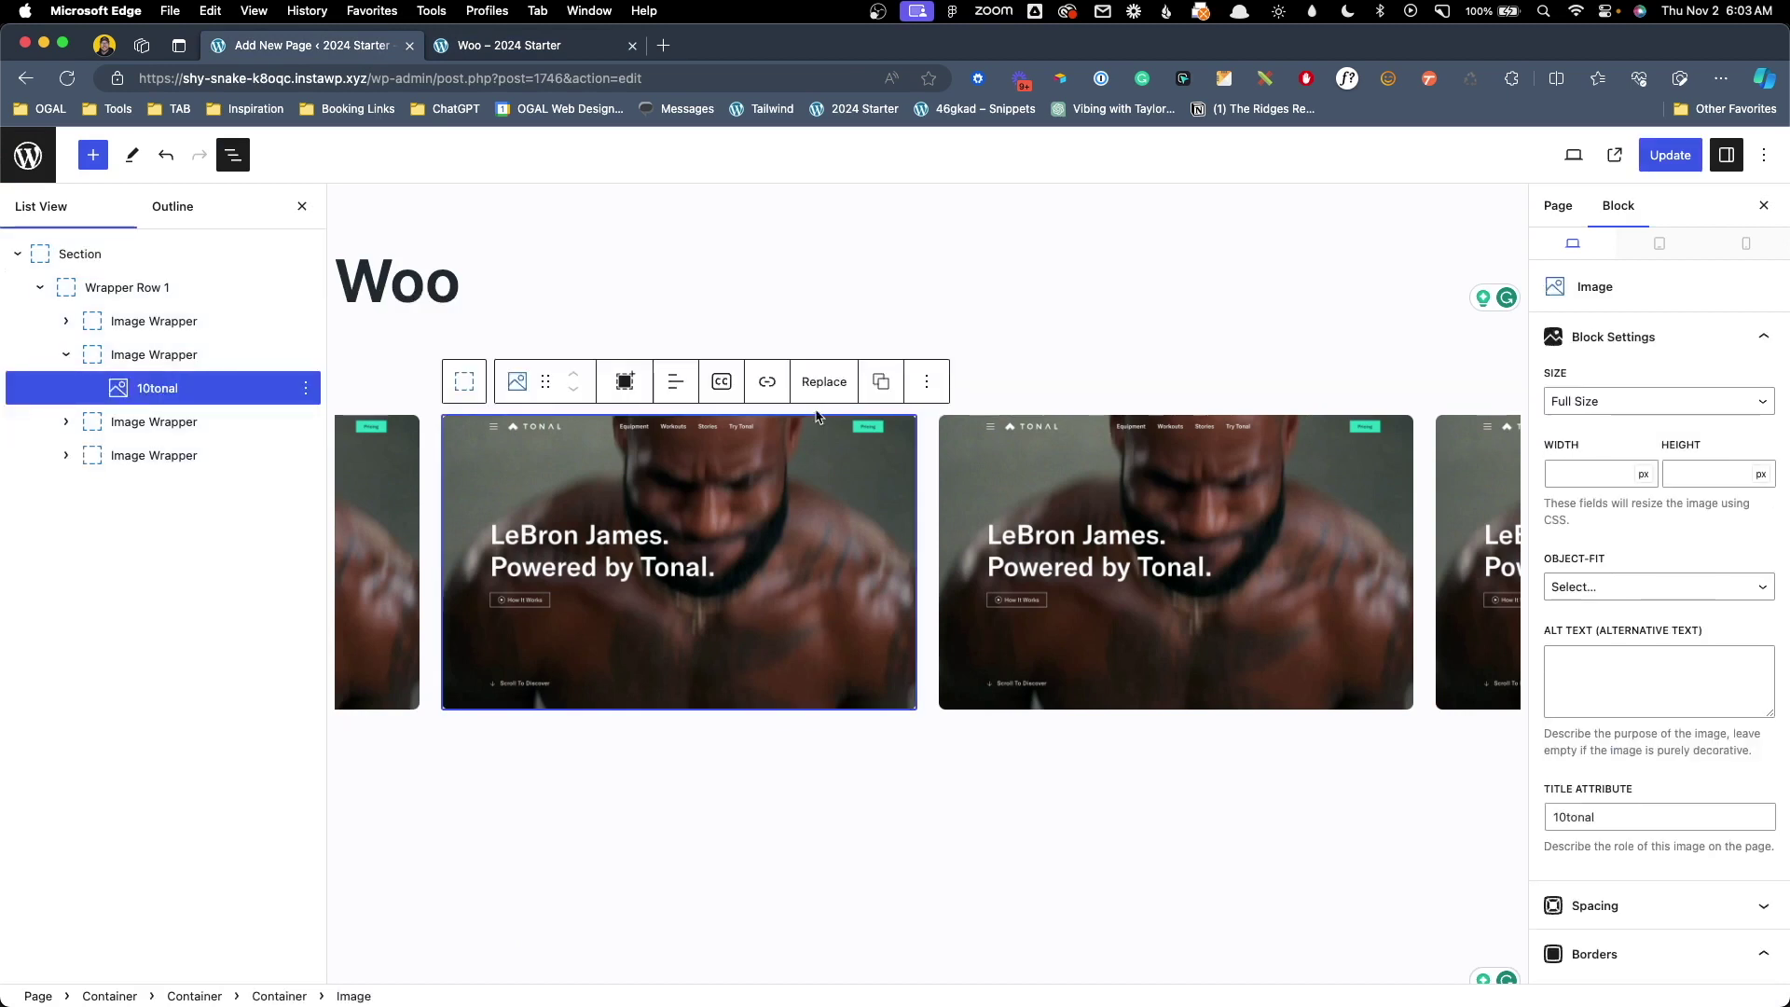
left_click(824, 382)
left_click(839, 438)
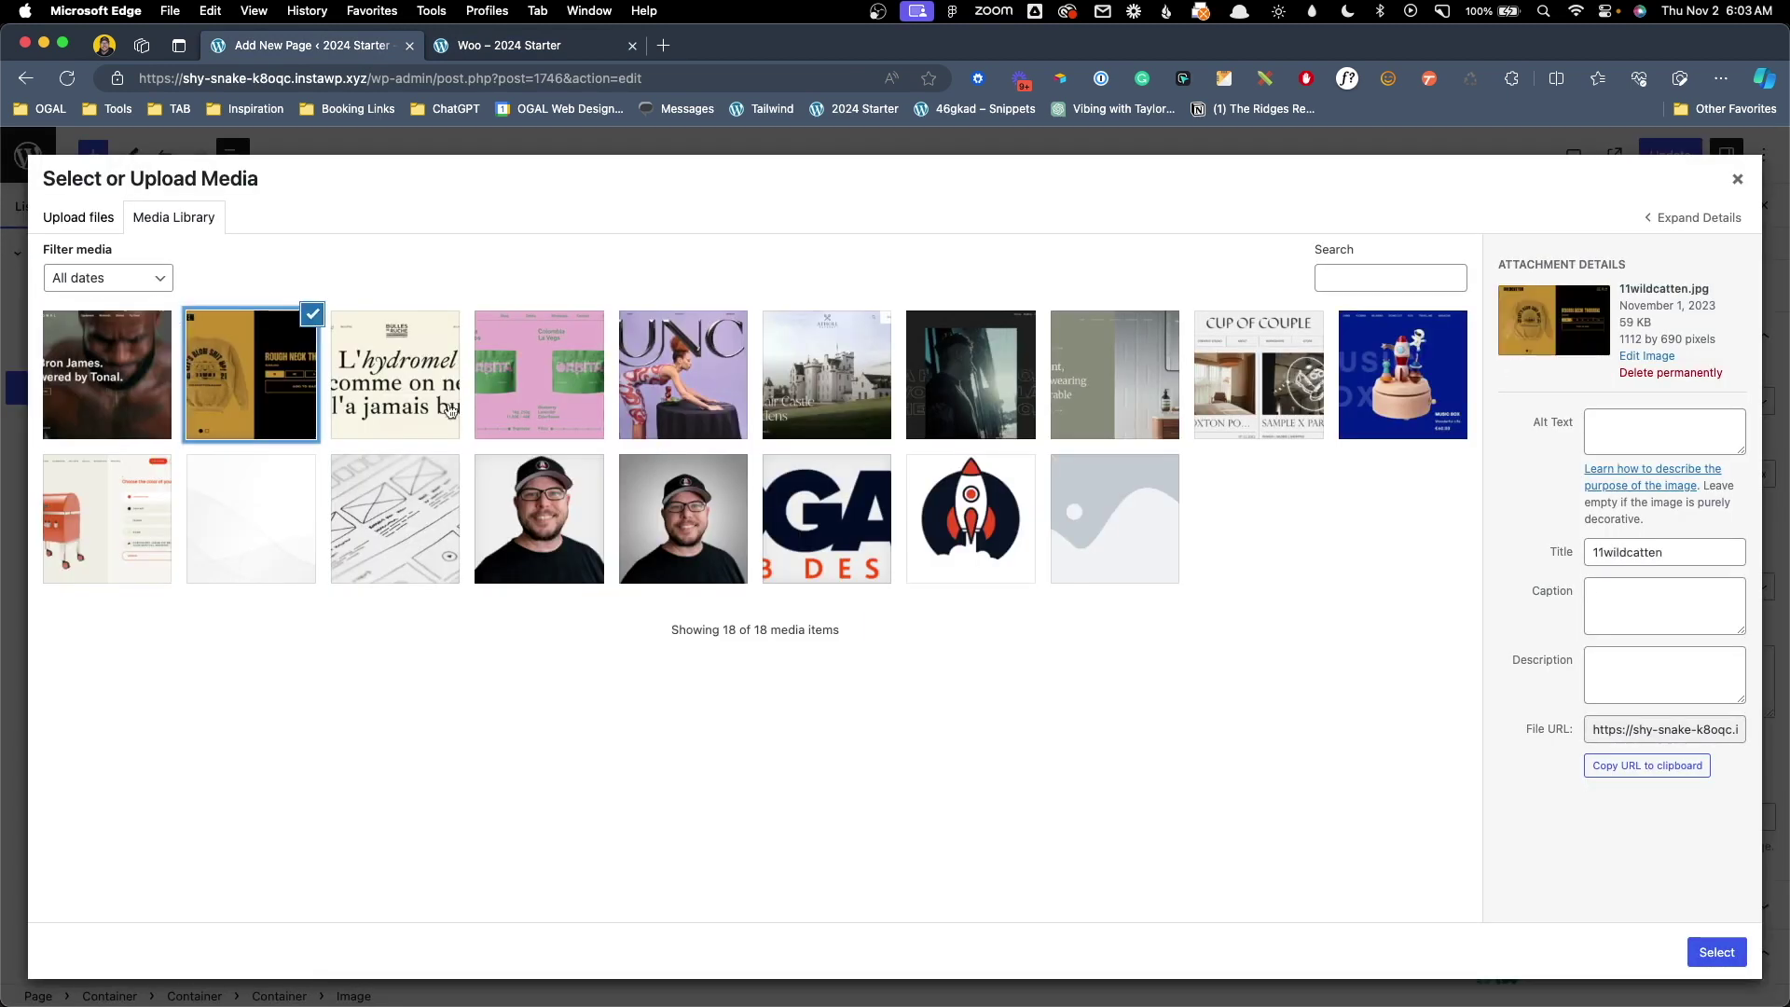
left_click(1716, 952)
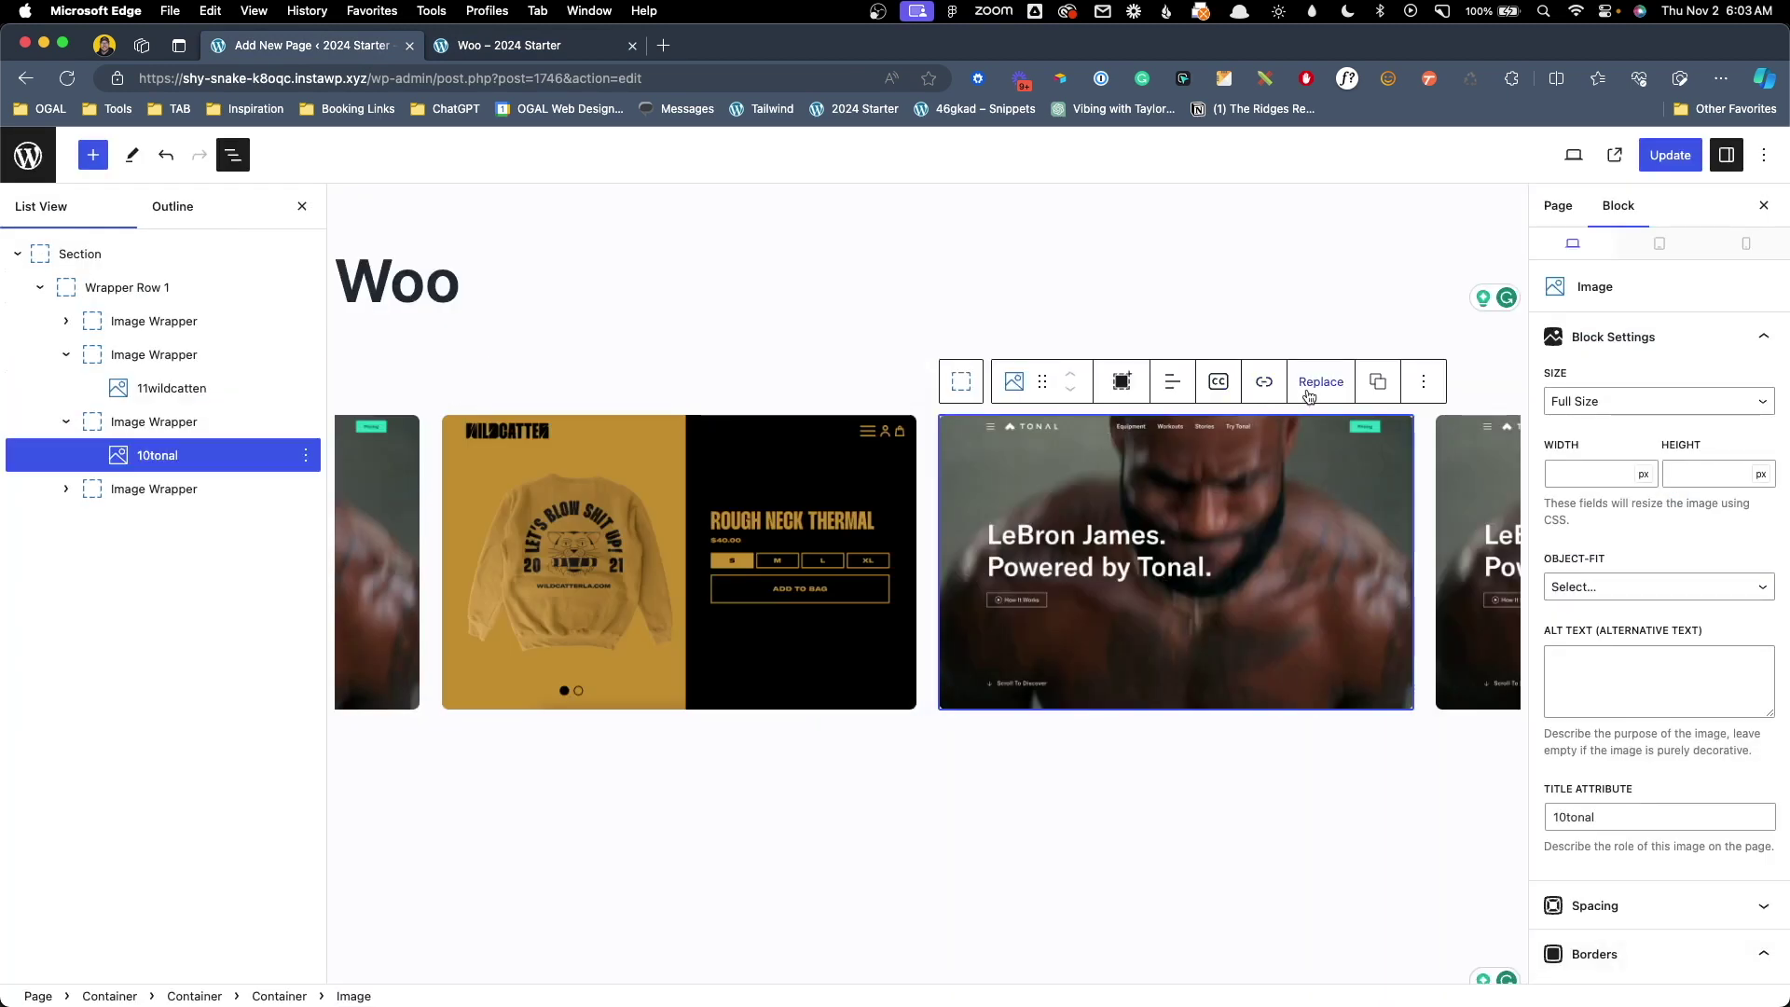
left_click(1321, 382)
left_click(1317, 439)
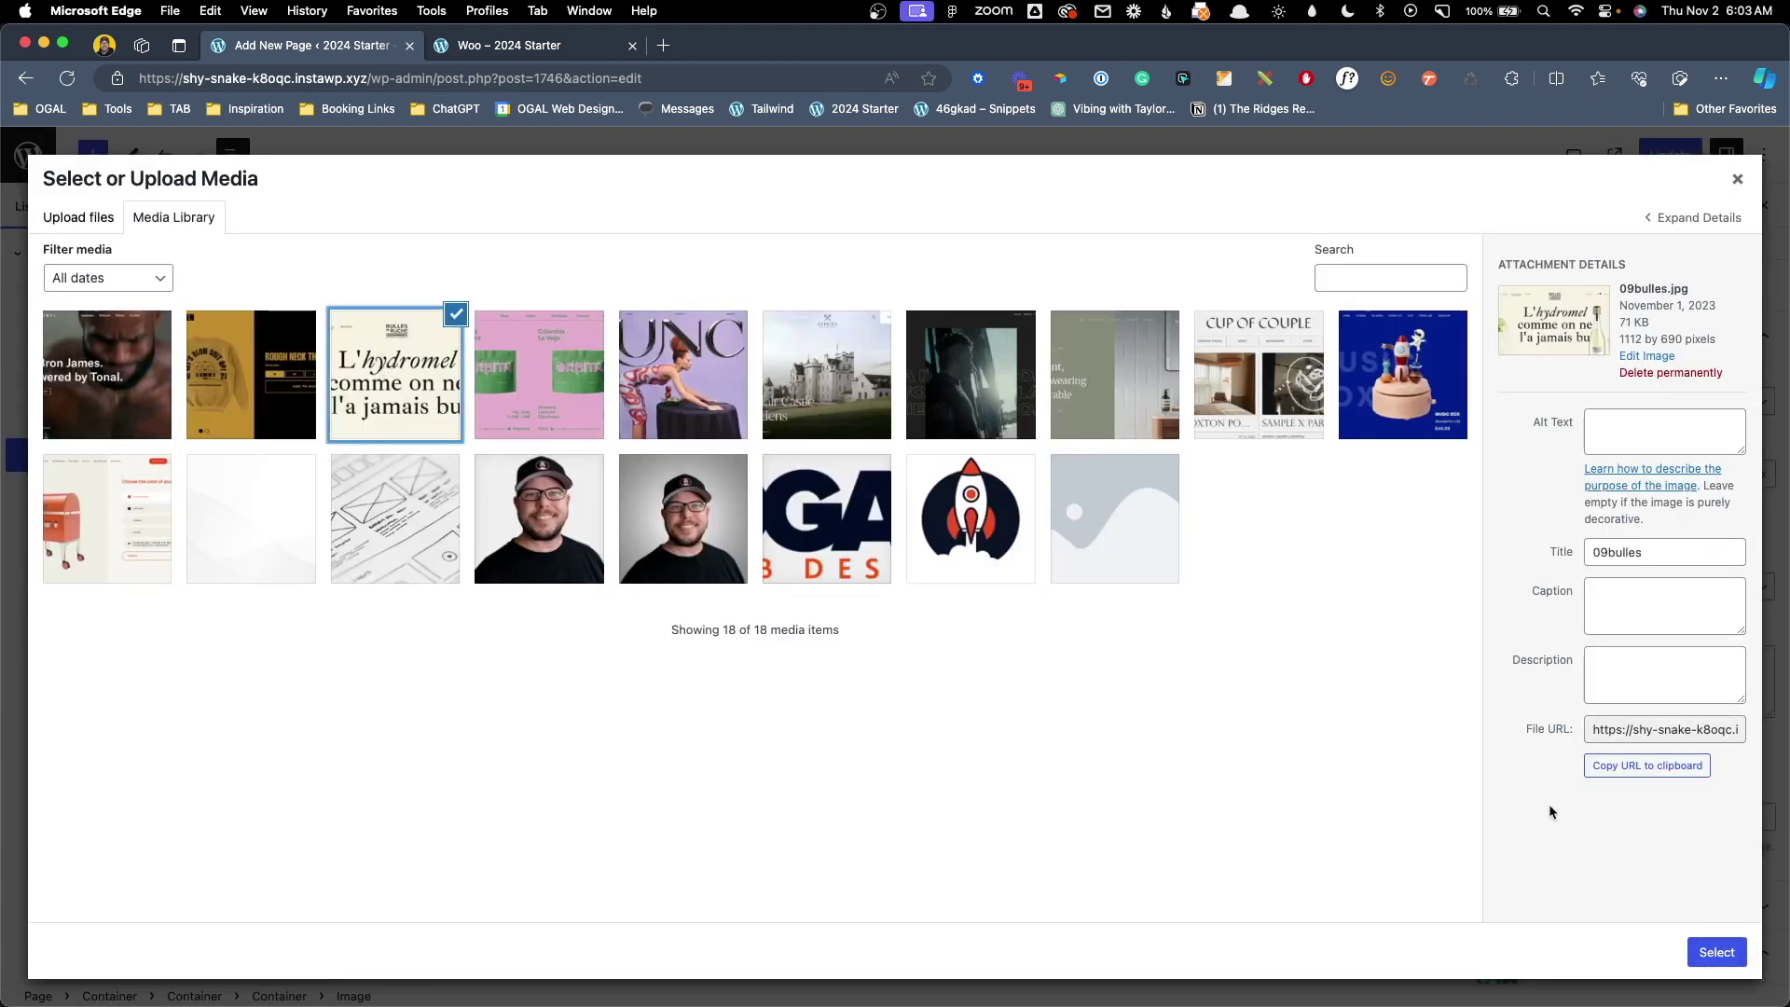
left_click(1717, 952)
left_click(1456, 390)
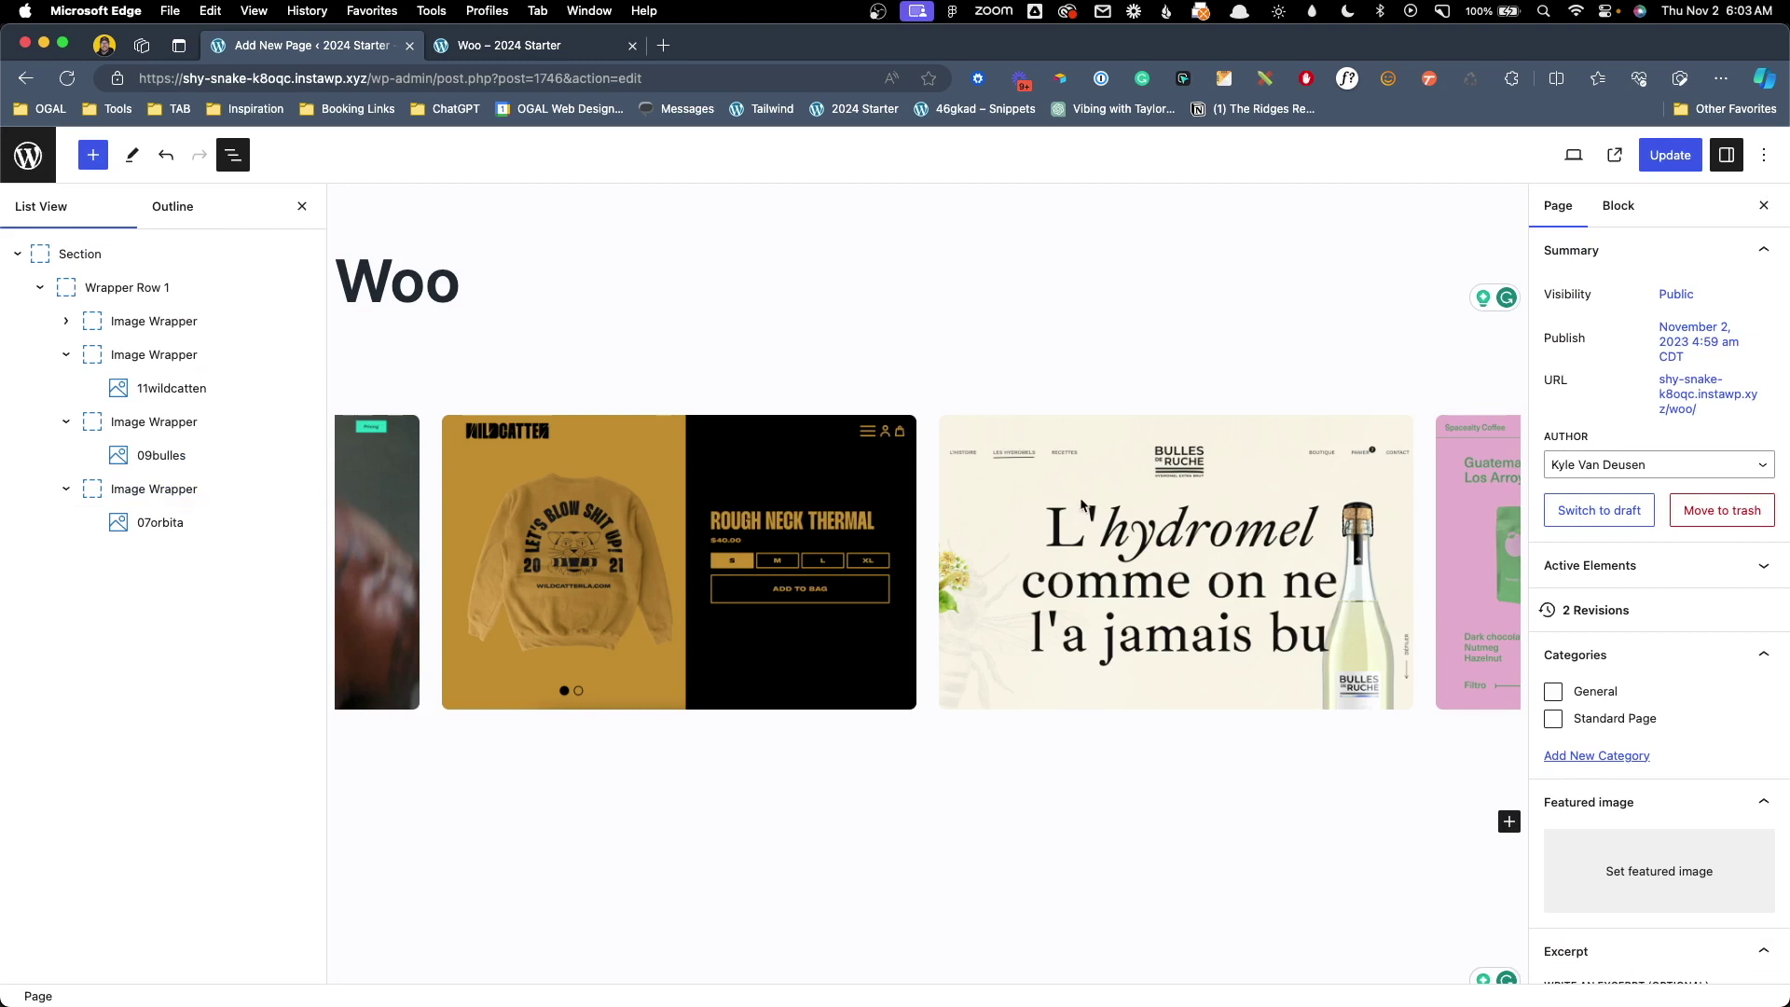
left_click(41, 288)
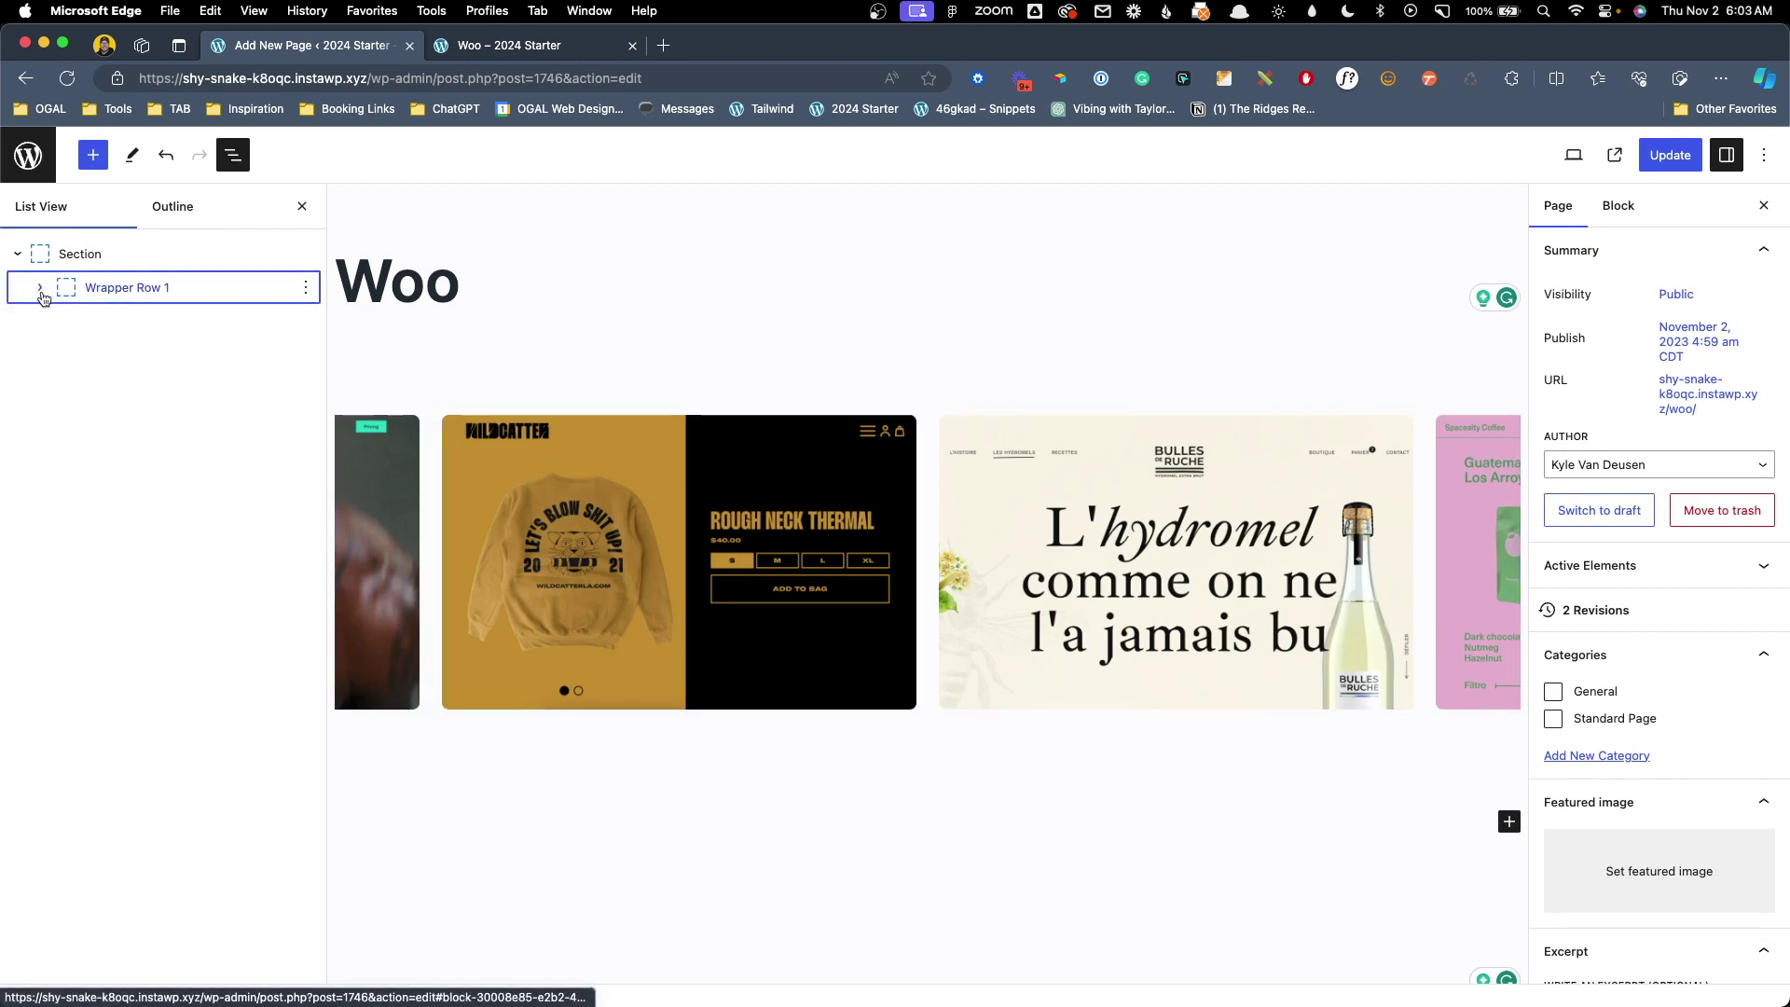
Duplicate Wrapper Row 1 with Cmd+Shift+D and relabel the copy 'Wrapper Row 2'.
left_click(118, 294)
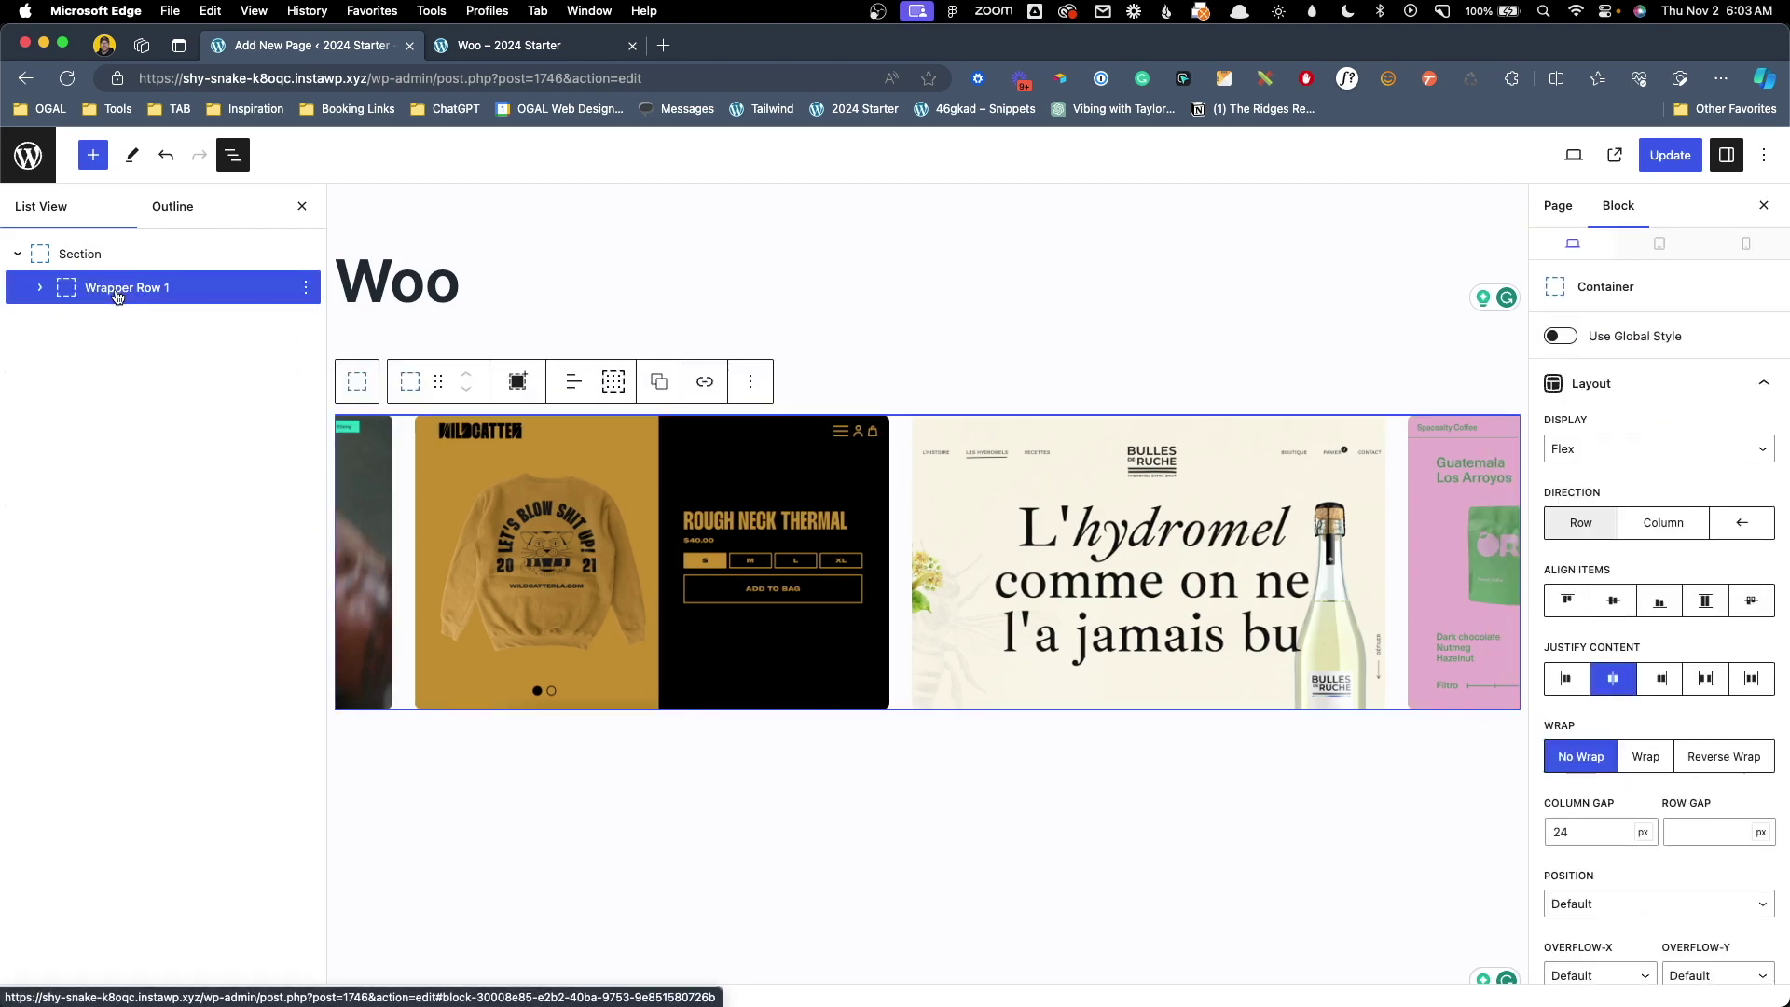
key("super+shift+d")
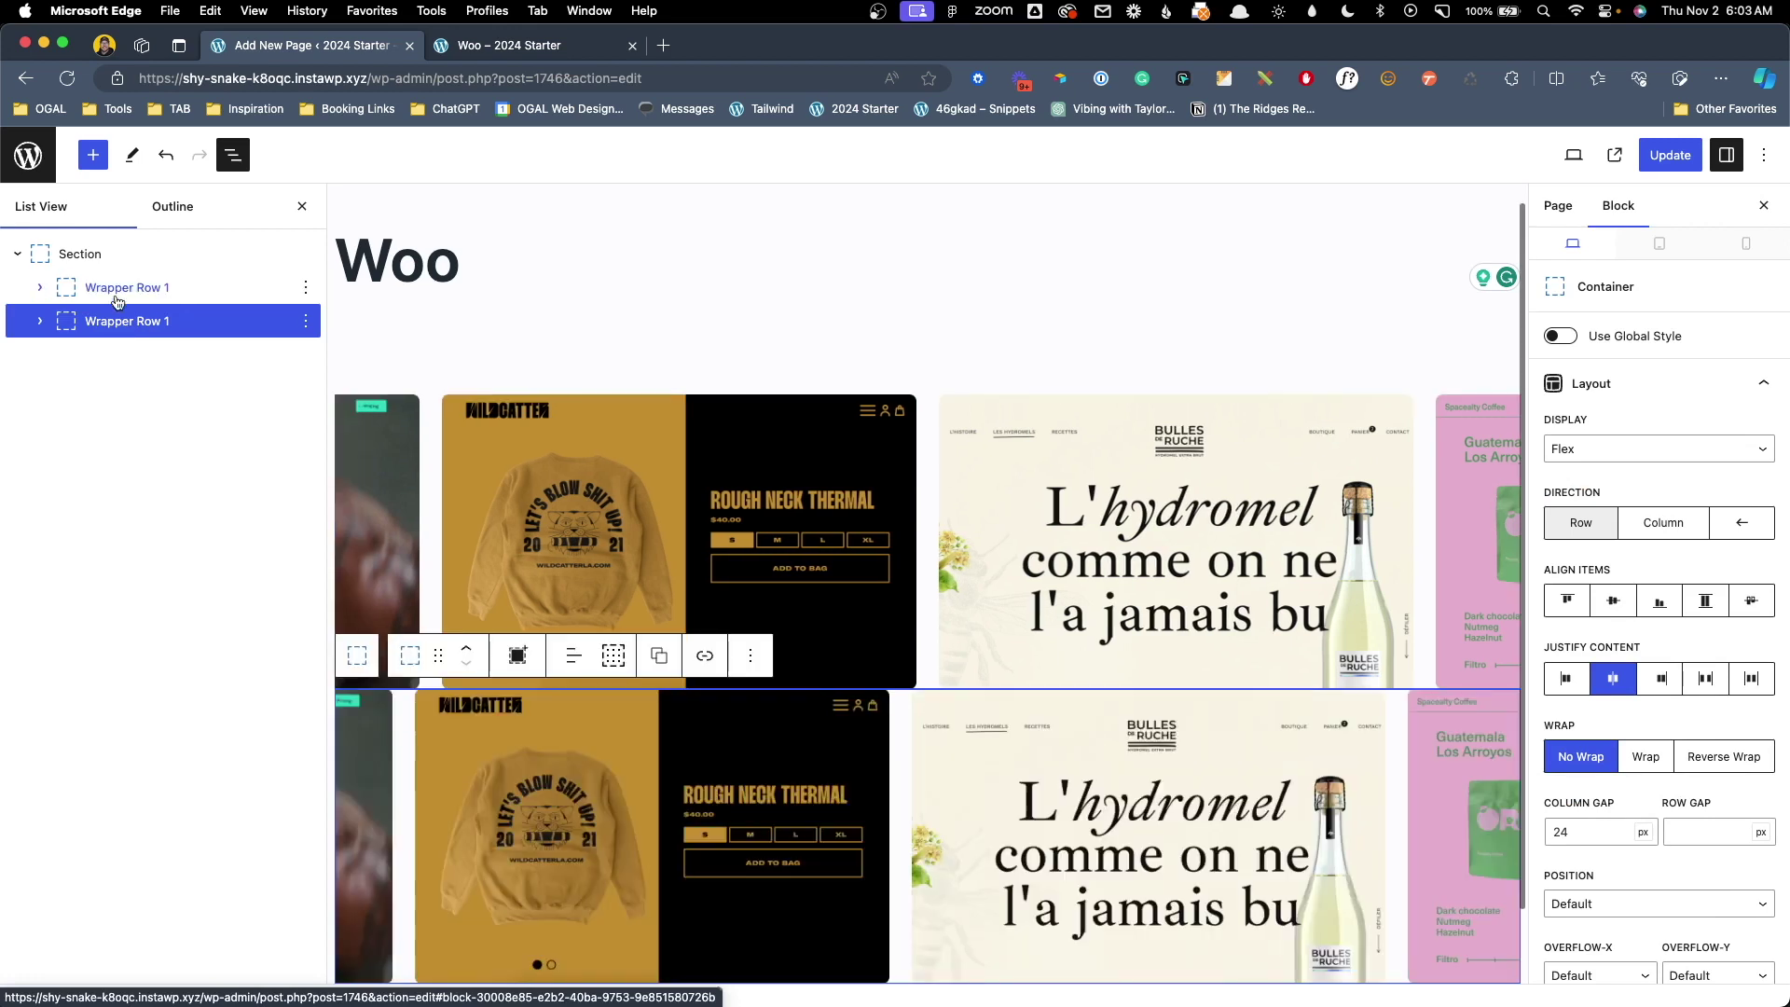
scroll(1631, 746, "down", 10)
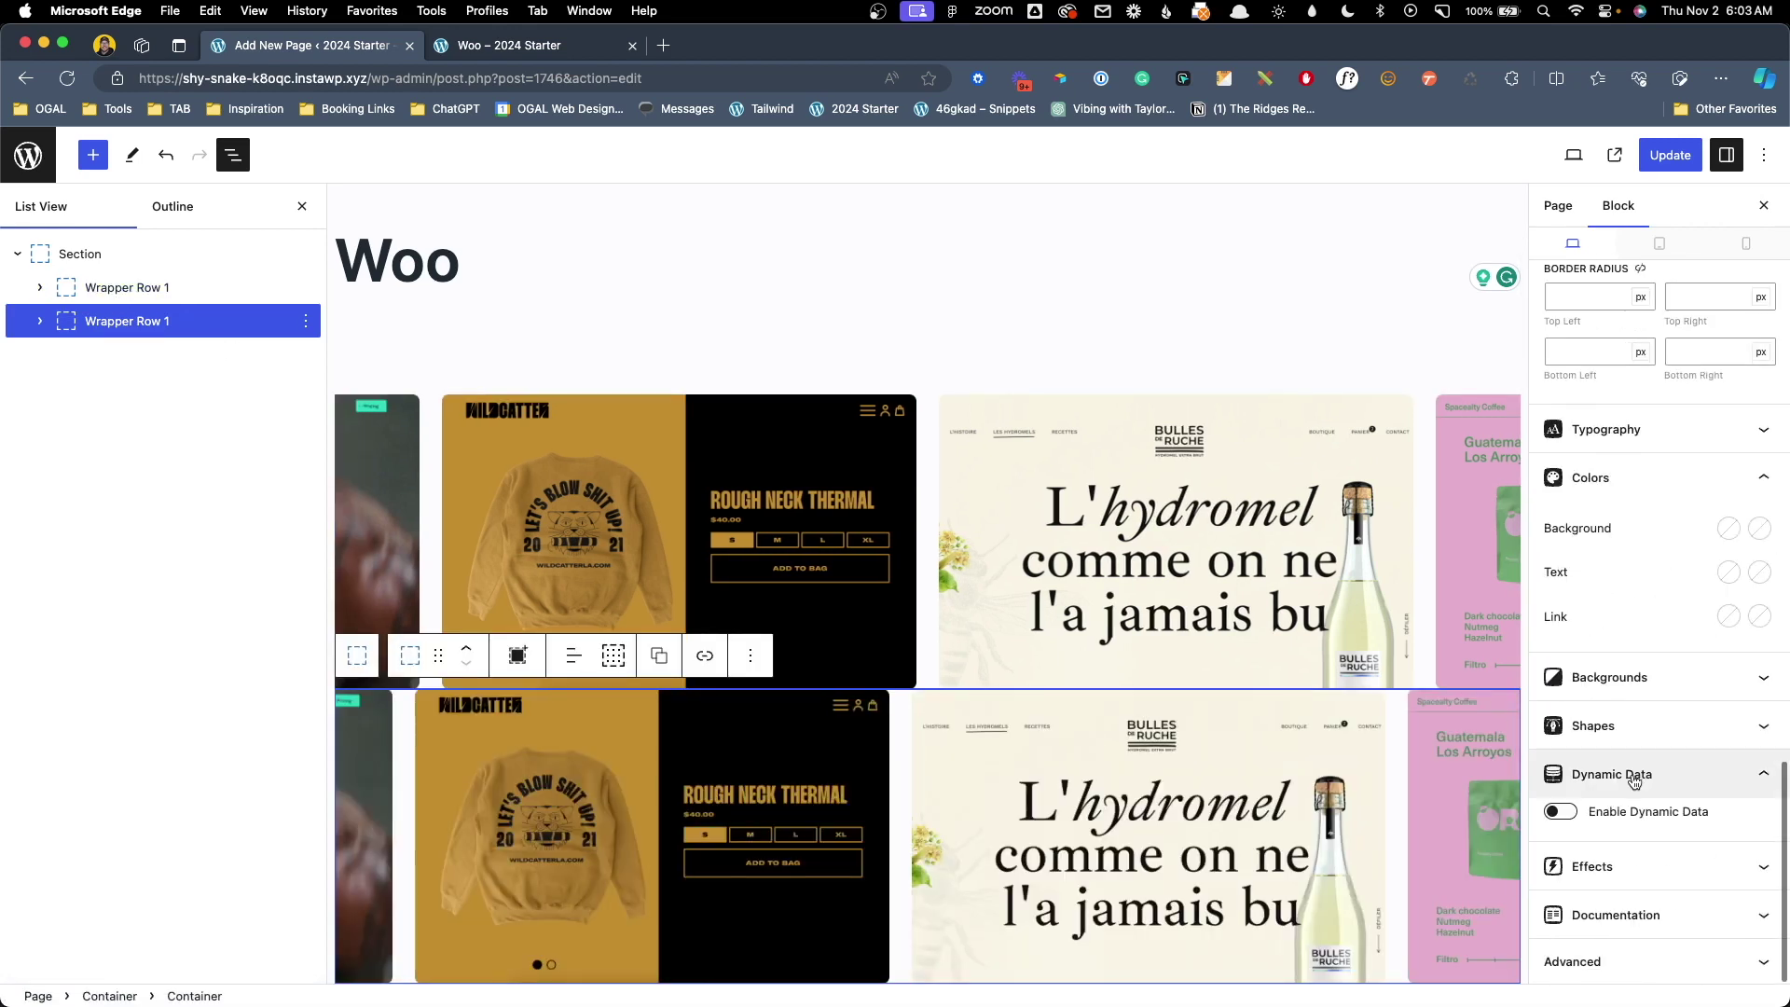
left_click(1618, 955)
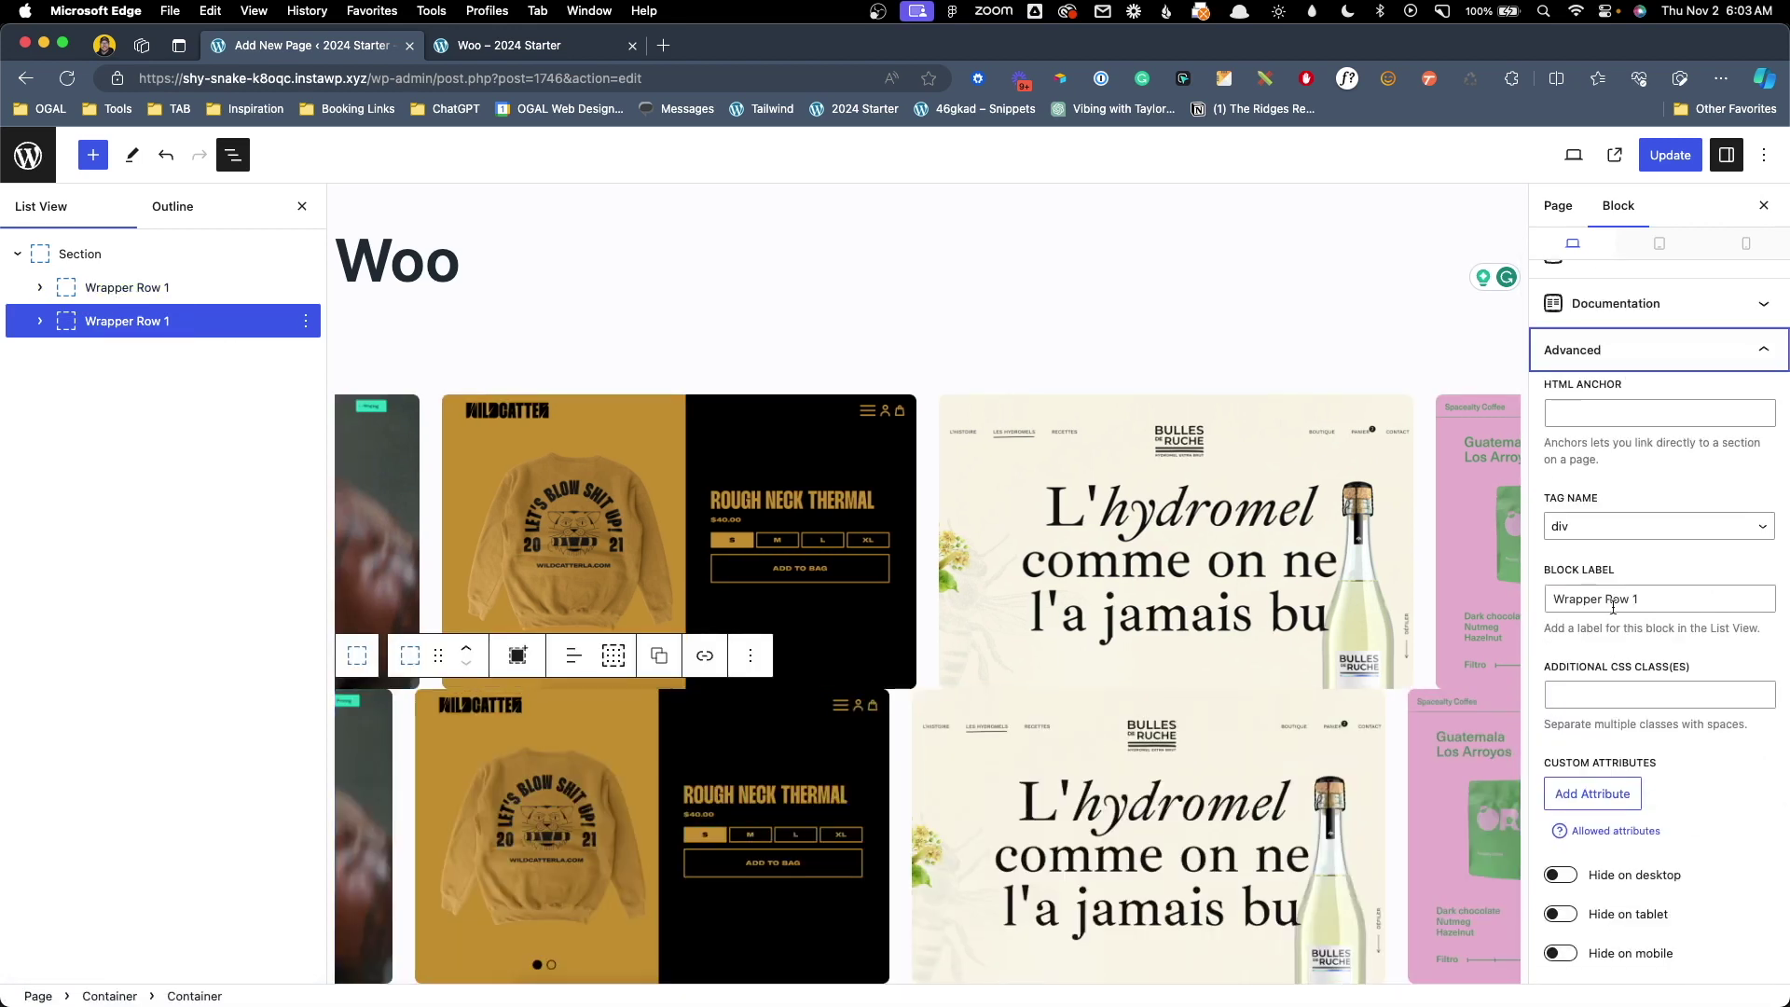
left_click_drag(1632, 598, 1657, 597)
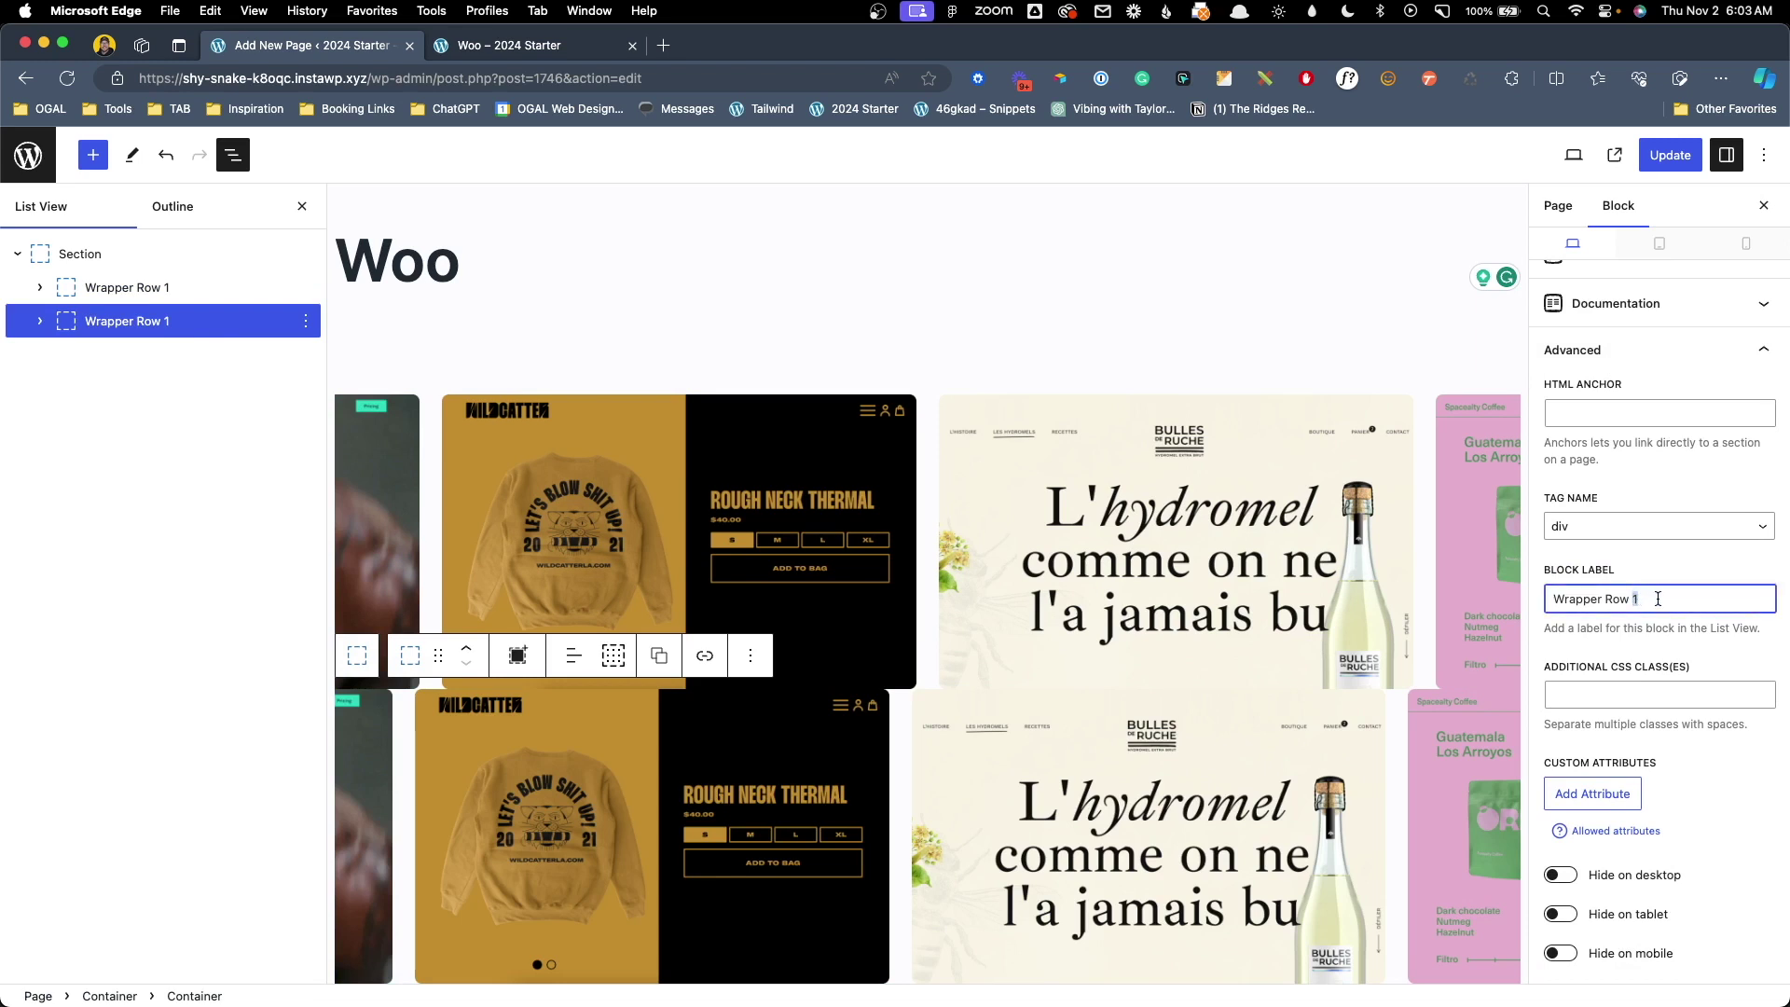
type("2")
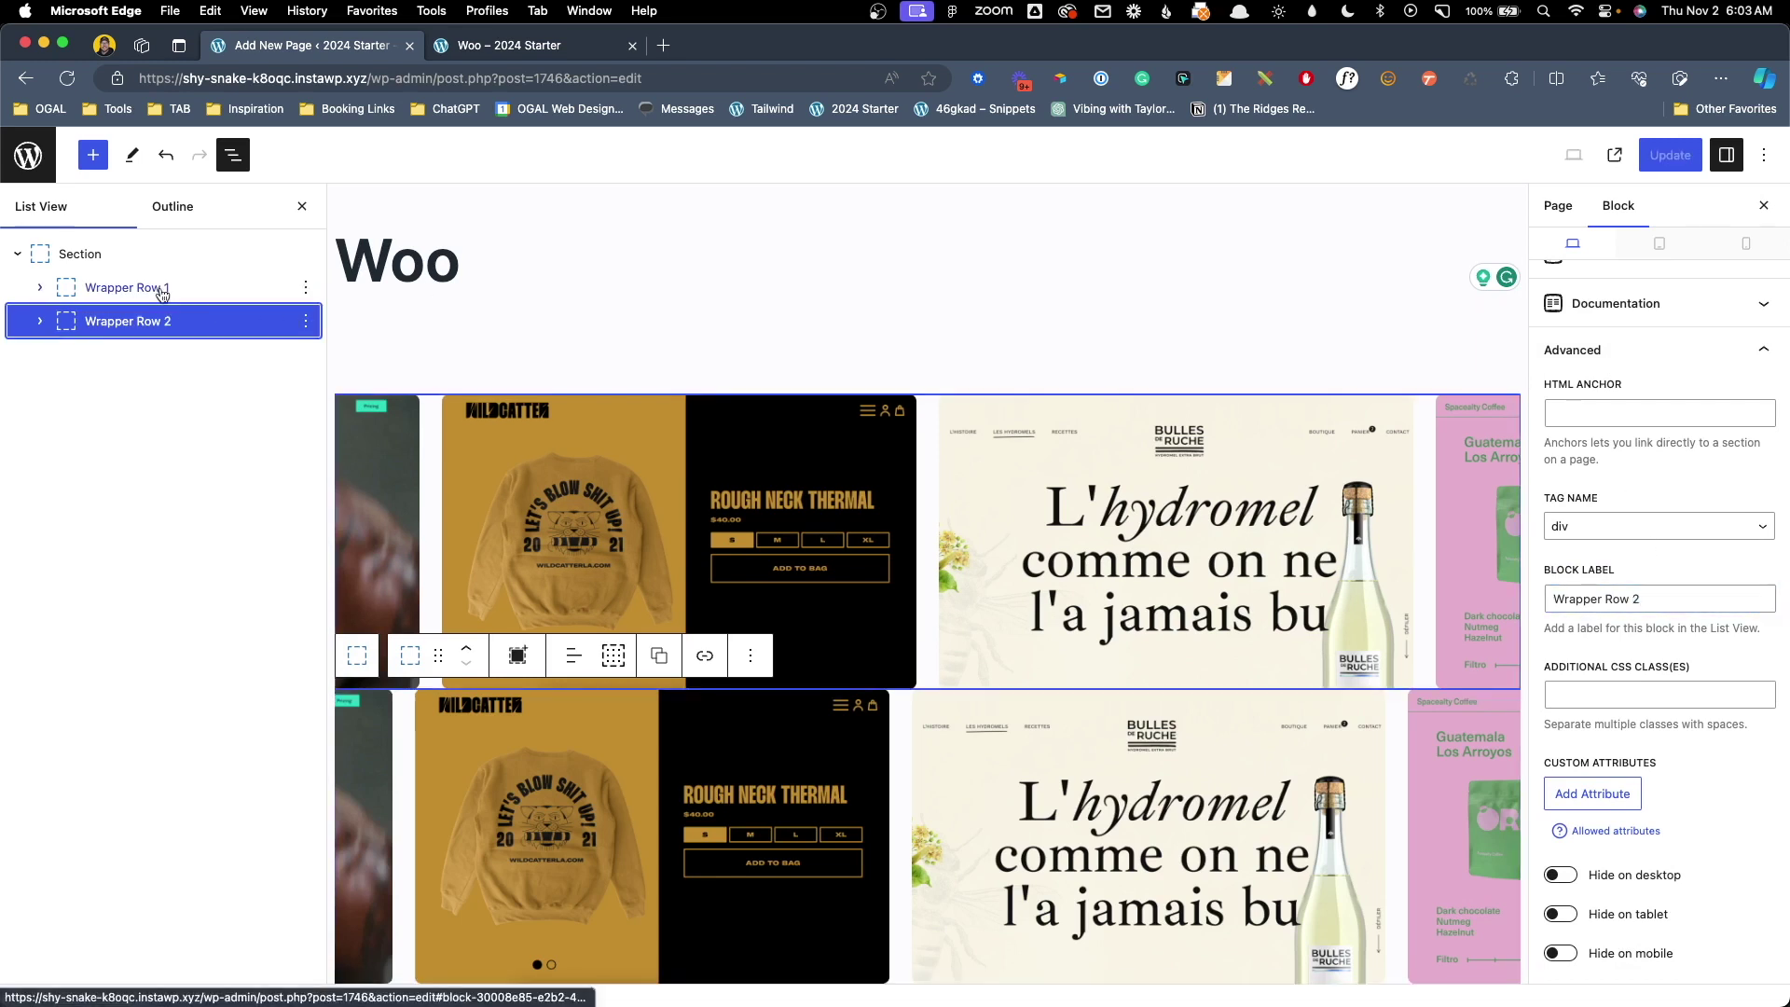
left_click(204, 326)
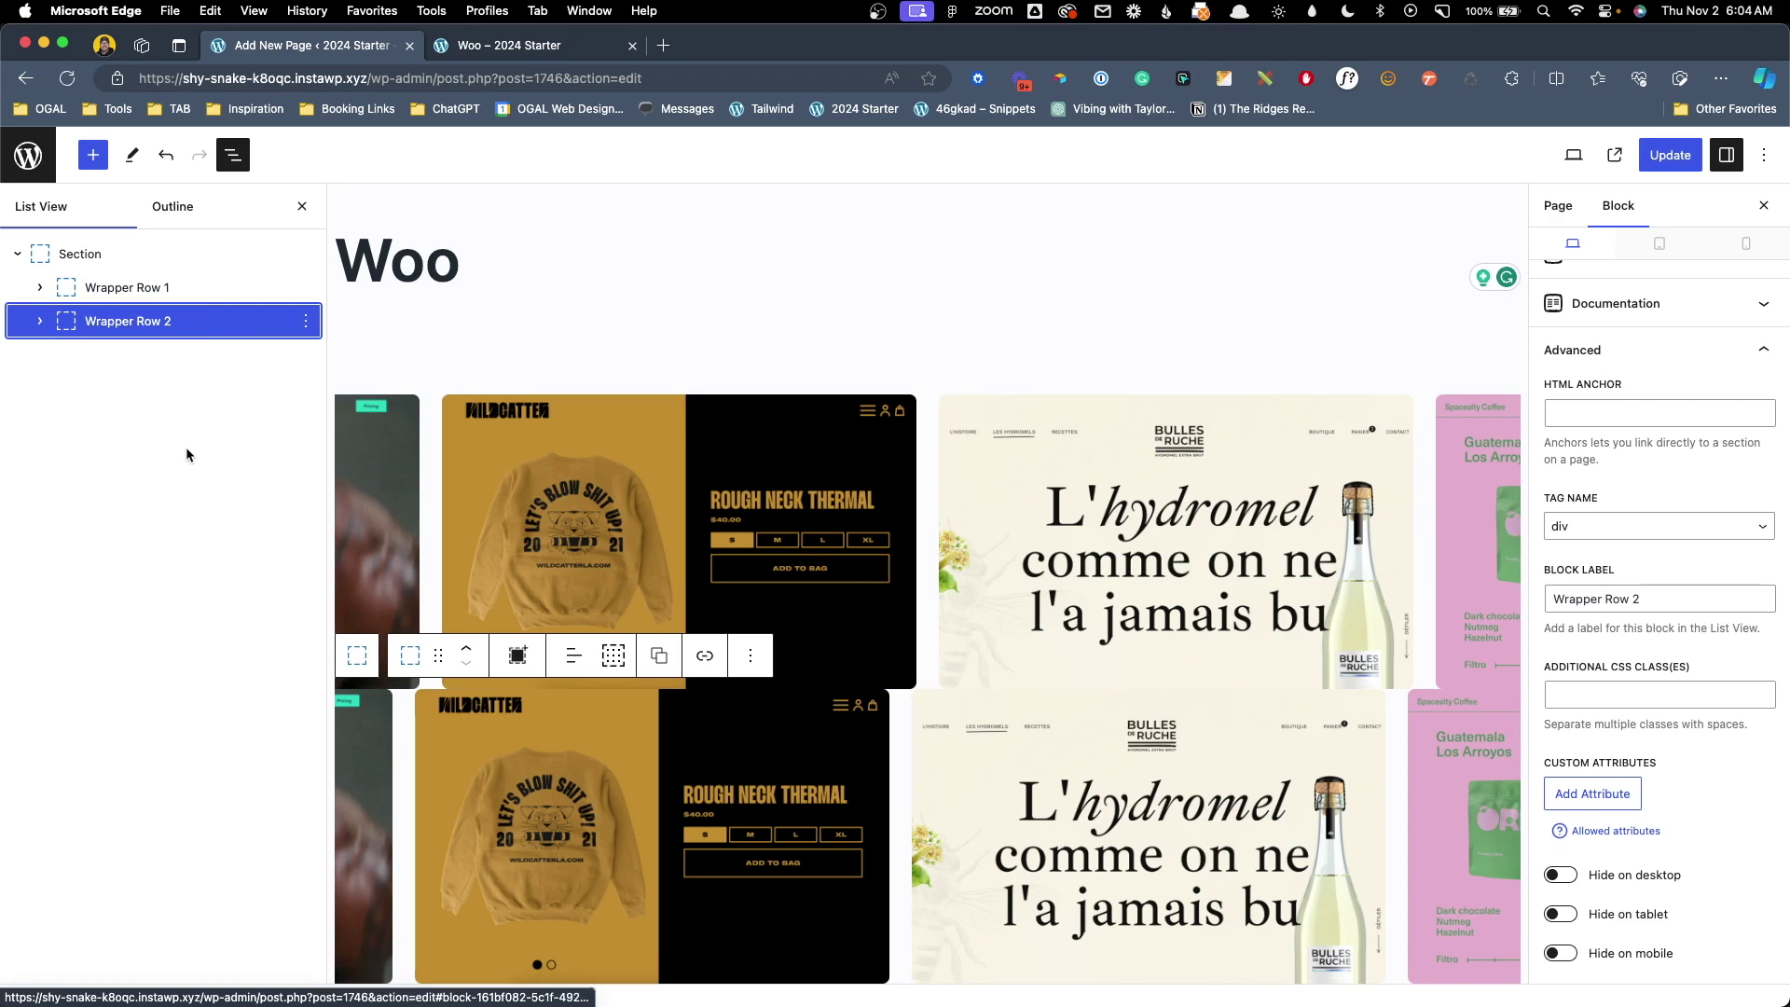
left_click(363, 781)
Replace Wrapper Row 2's first images with the 08lunch and 06atholl screenshots.
left_click(710, 655)
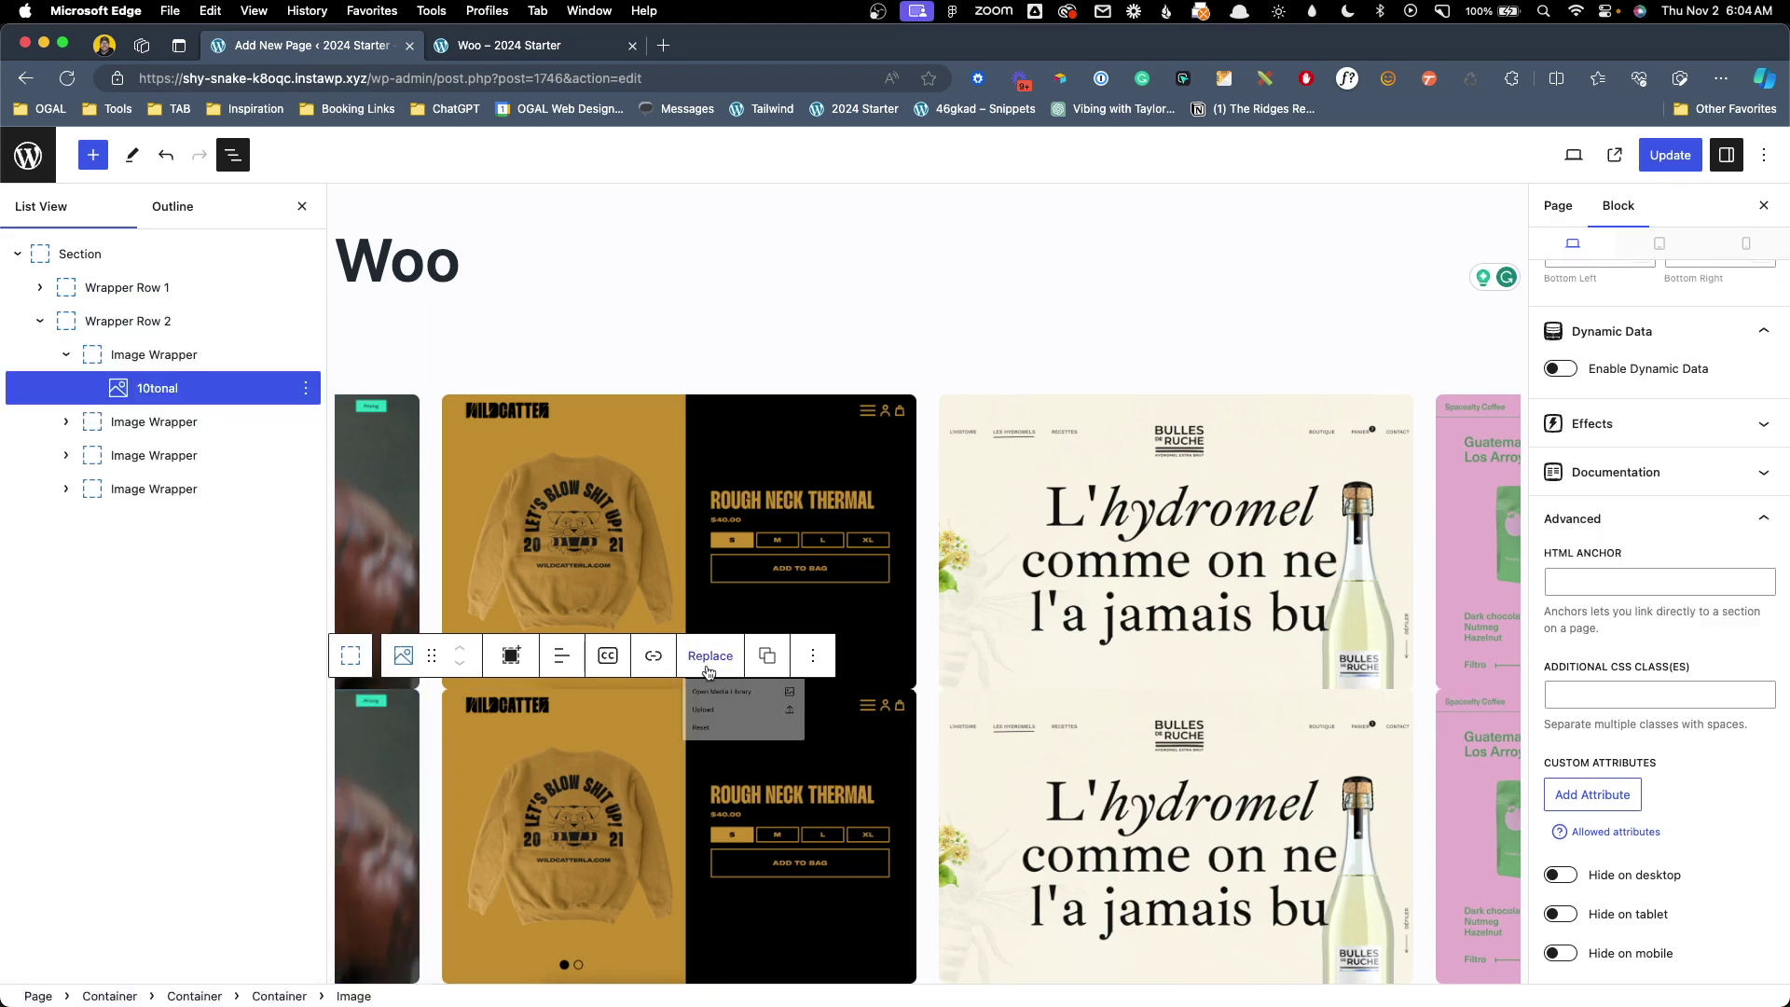
left_click(757, 713)
left_click(652, 391)
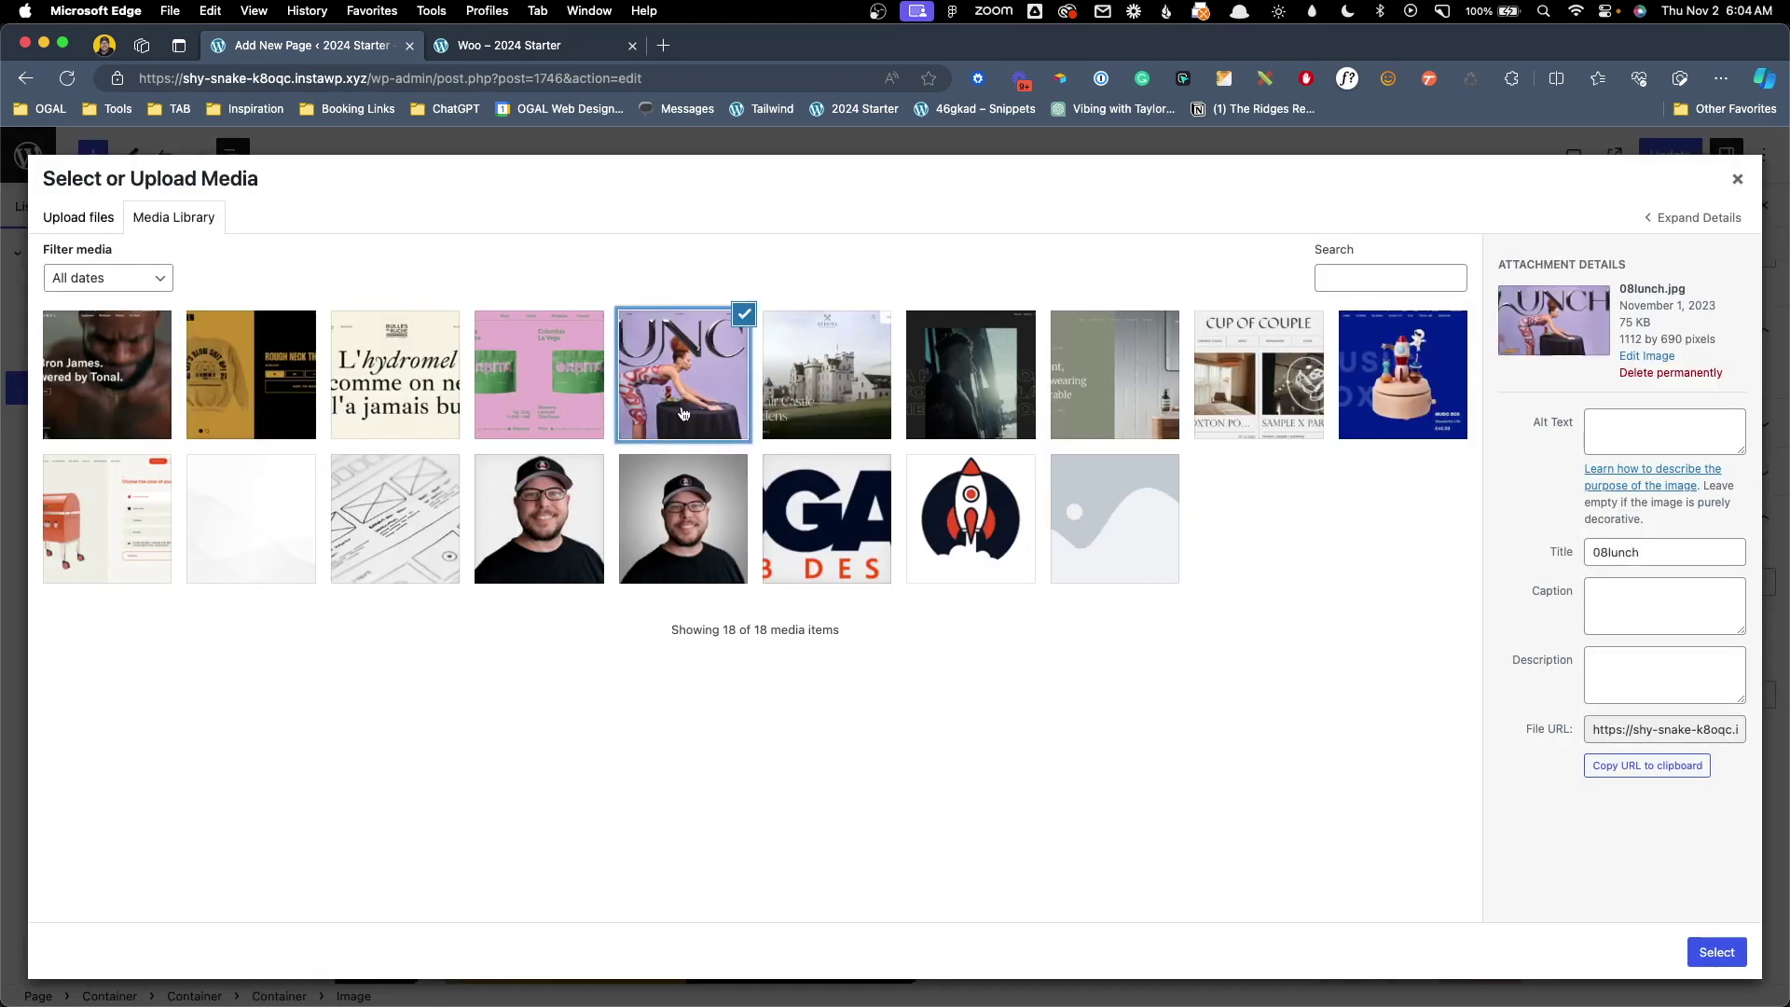
left_click(1721, 952)
left_click(816, 823)
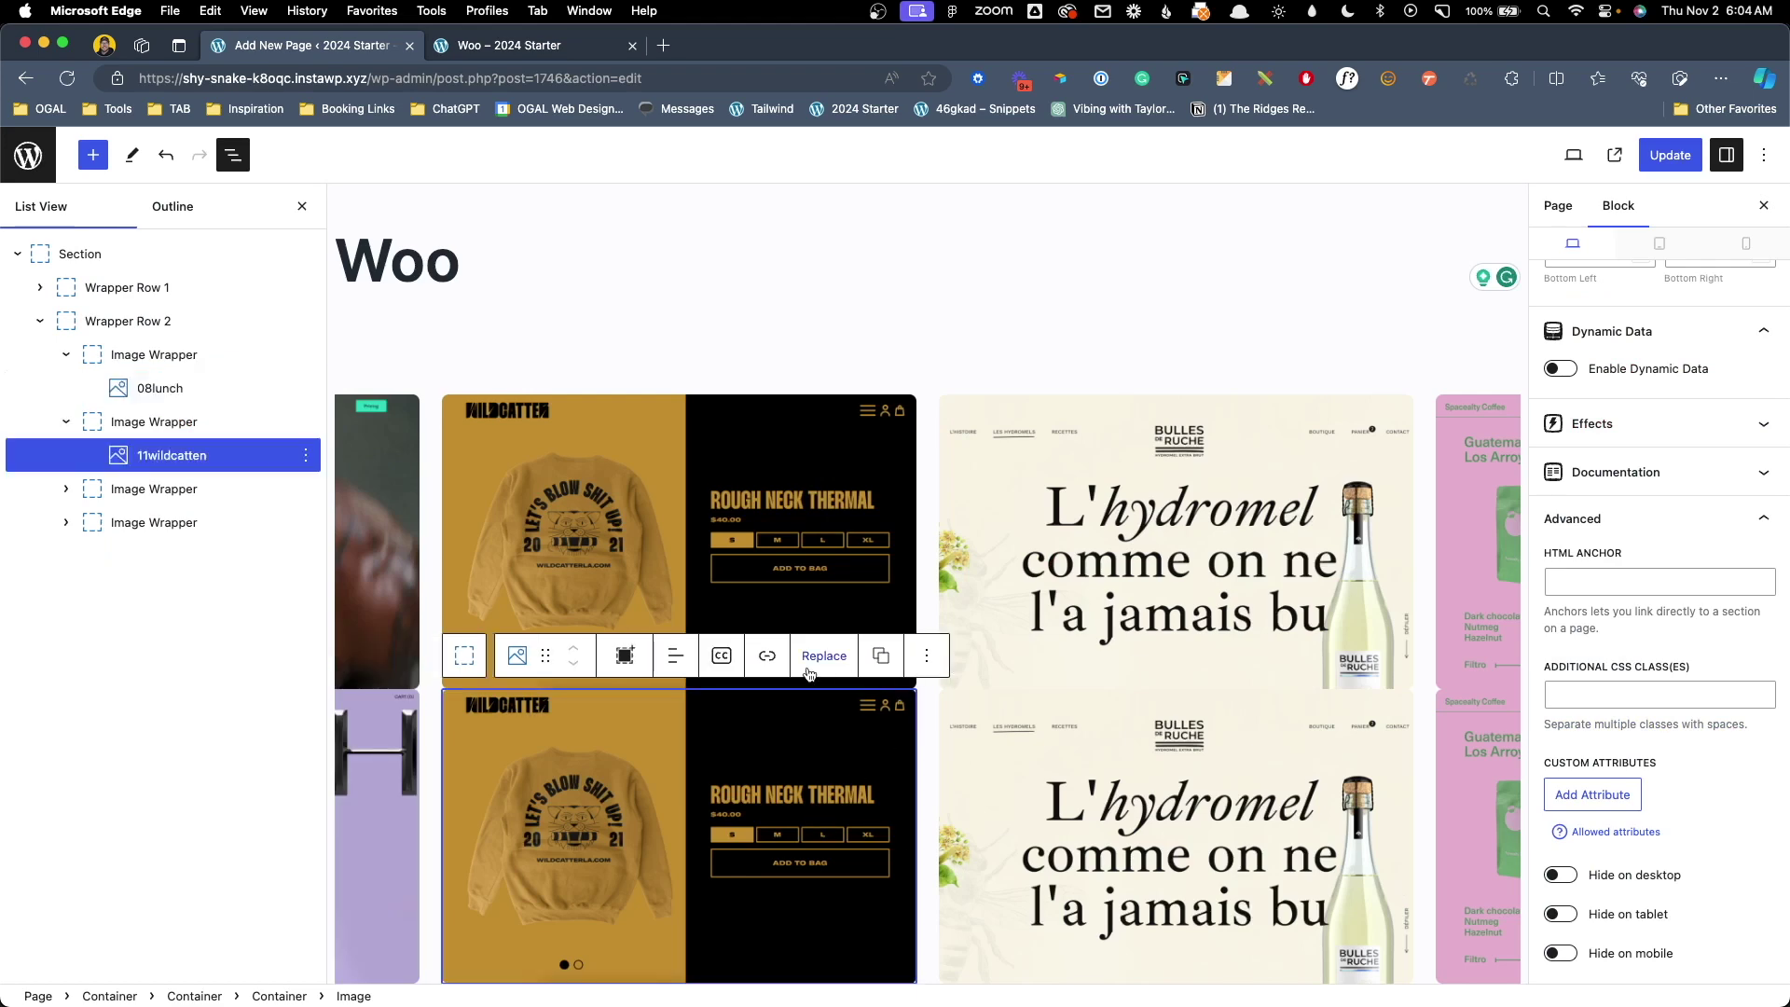
left_click(819, 657)
left_click(848, 708)
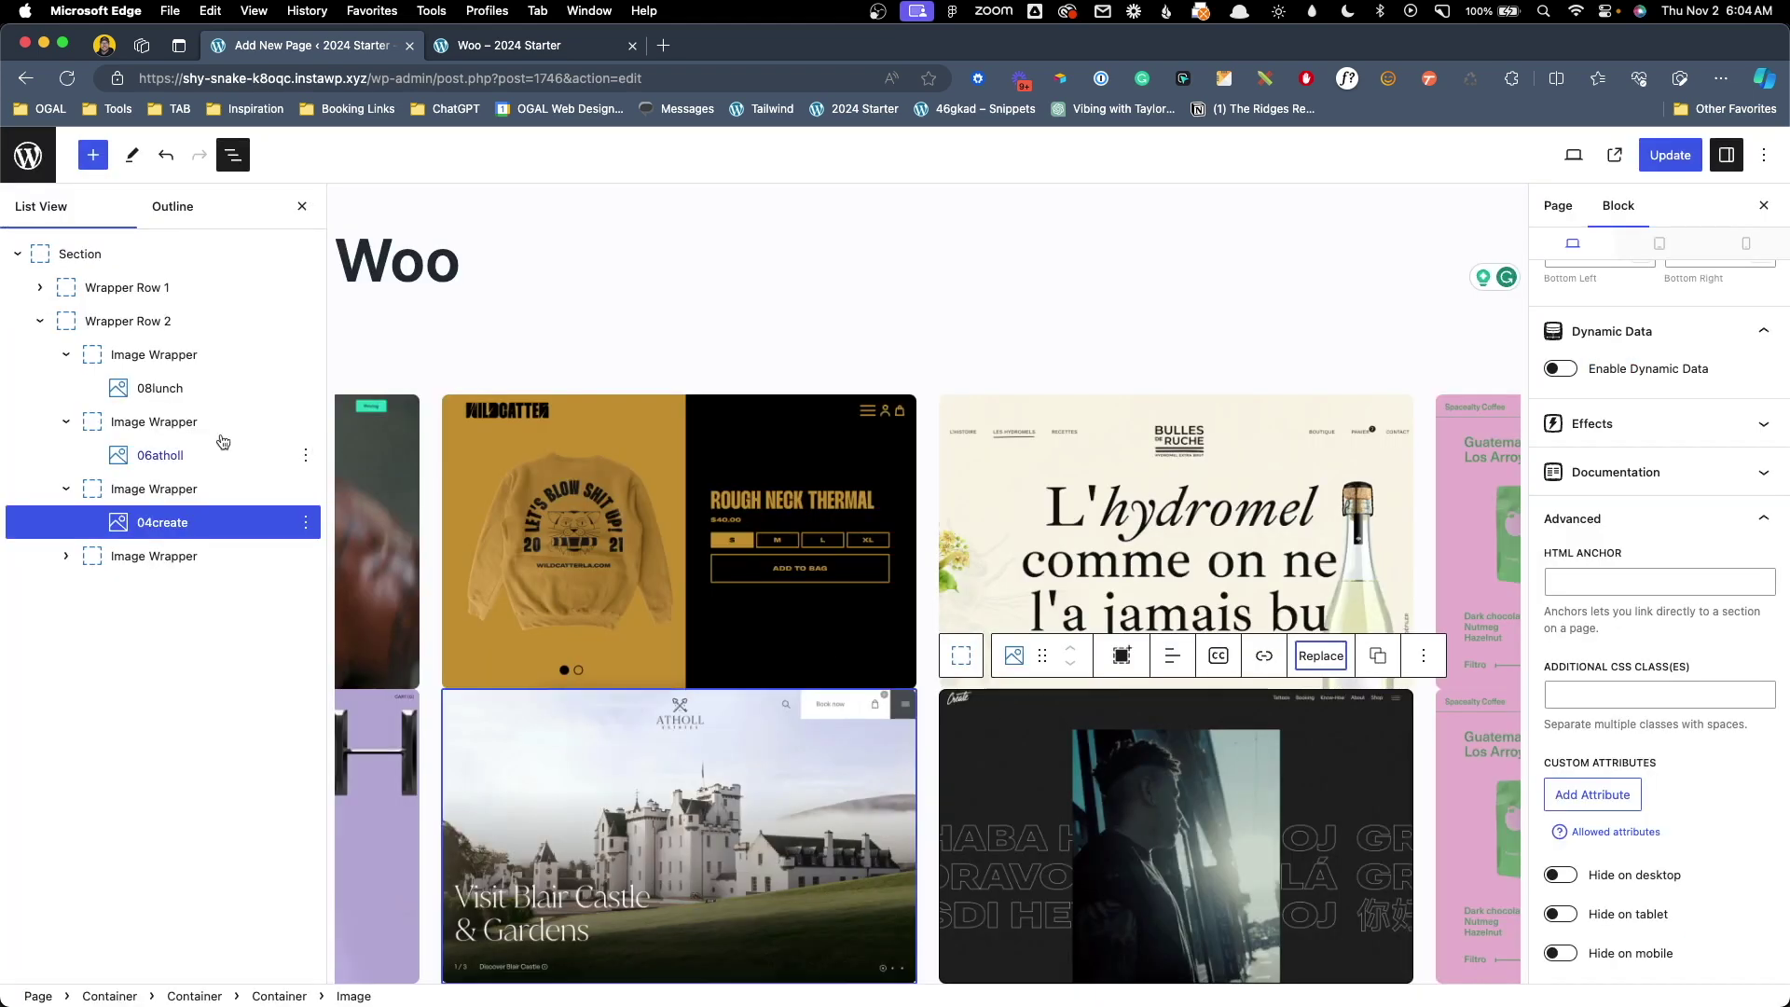
Delete the fourth Image Wrapper from Wrapper Row 2.
left_click(143, 565)
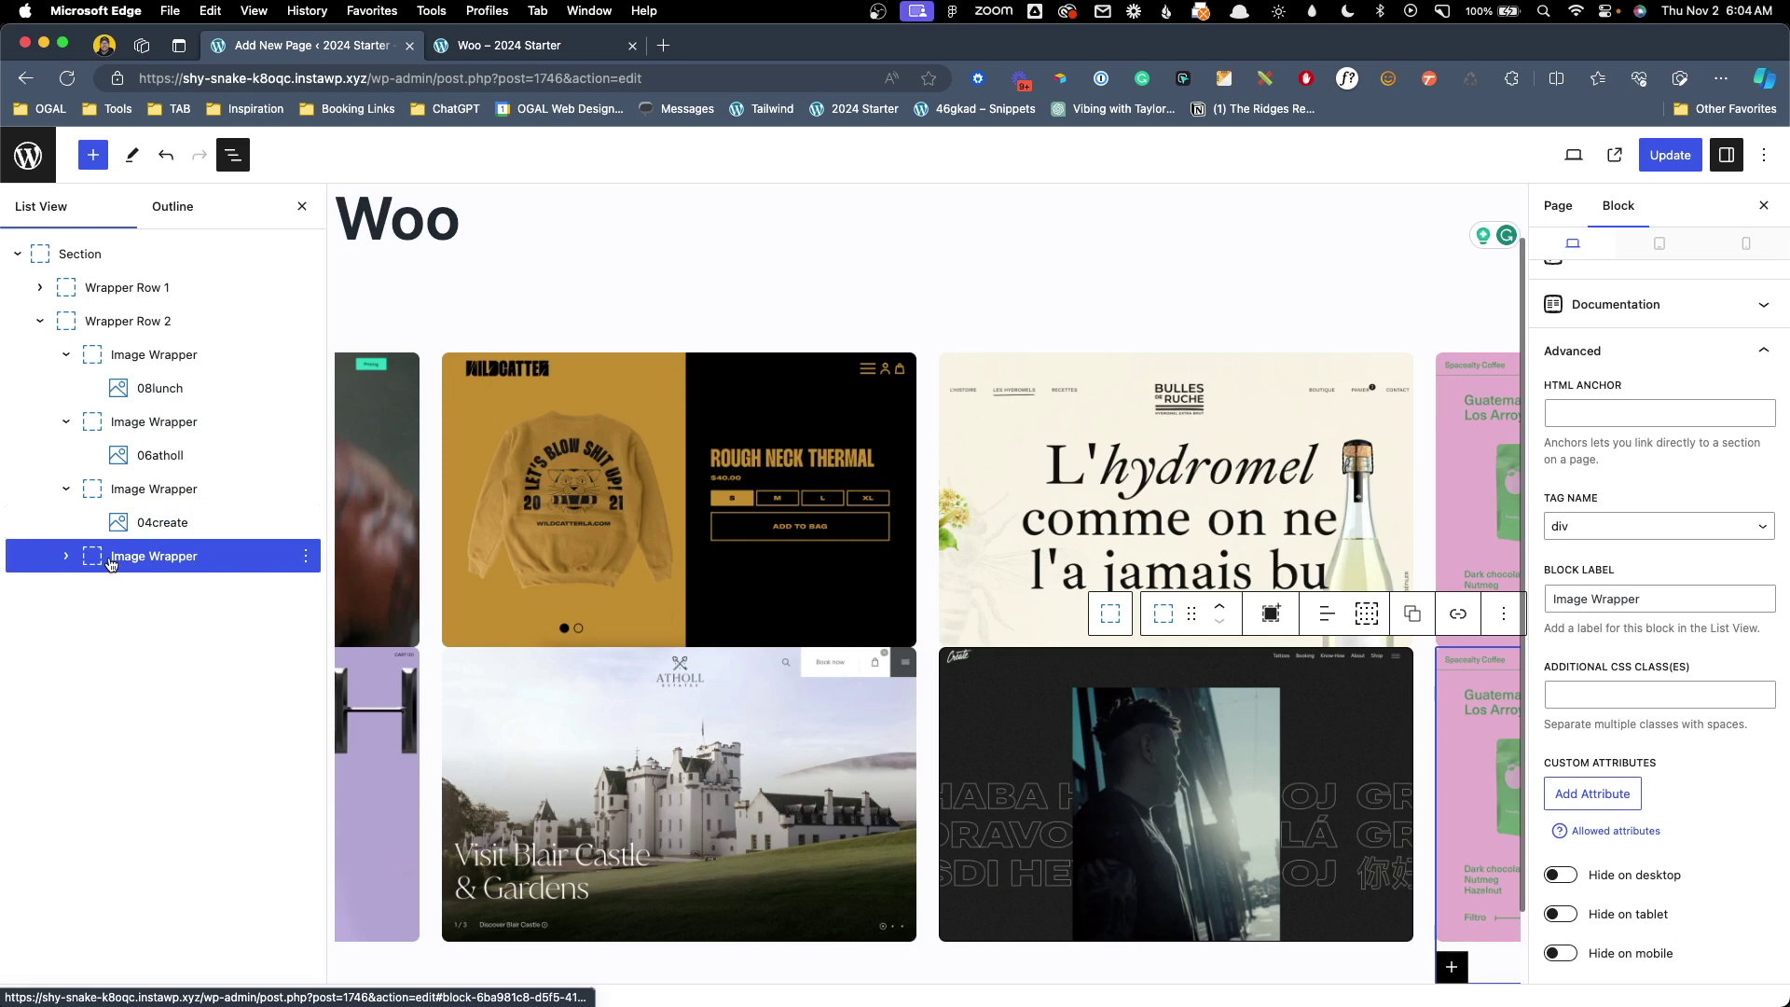
left_click(307, 557)
left_click(362, 940)
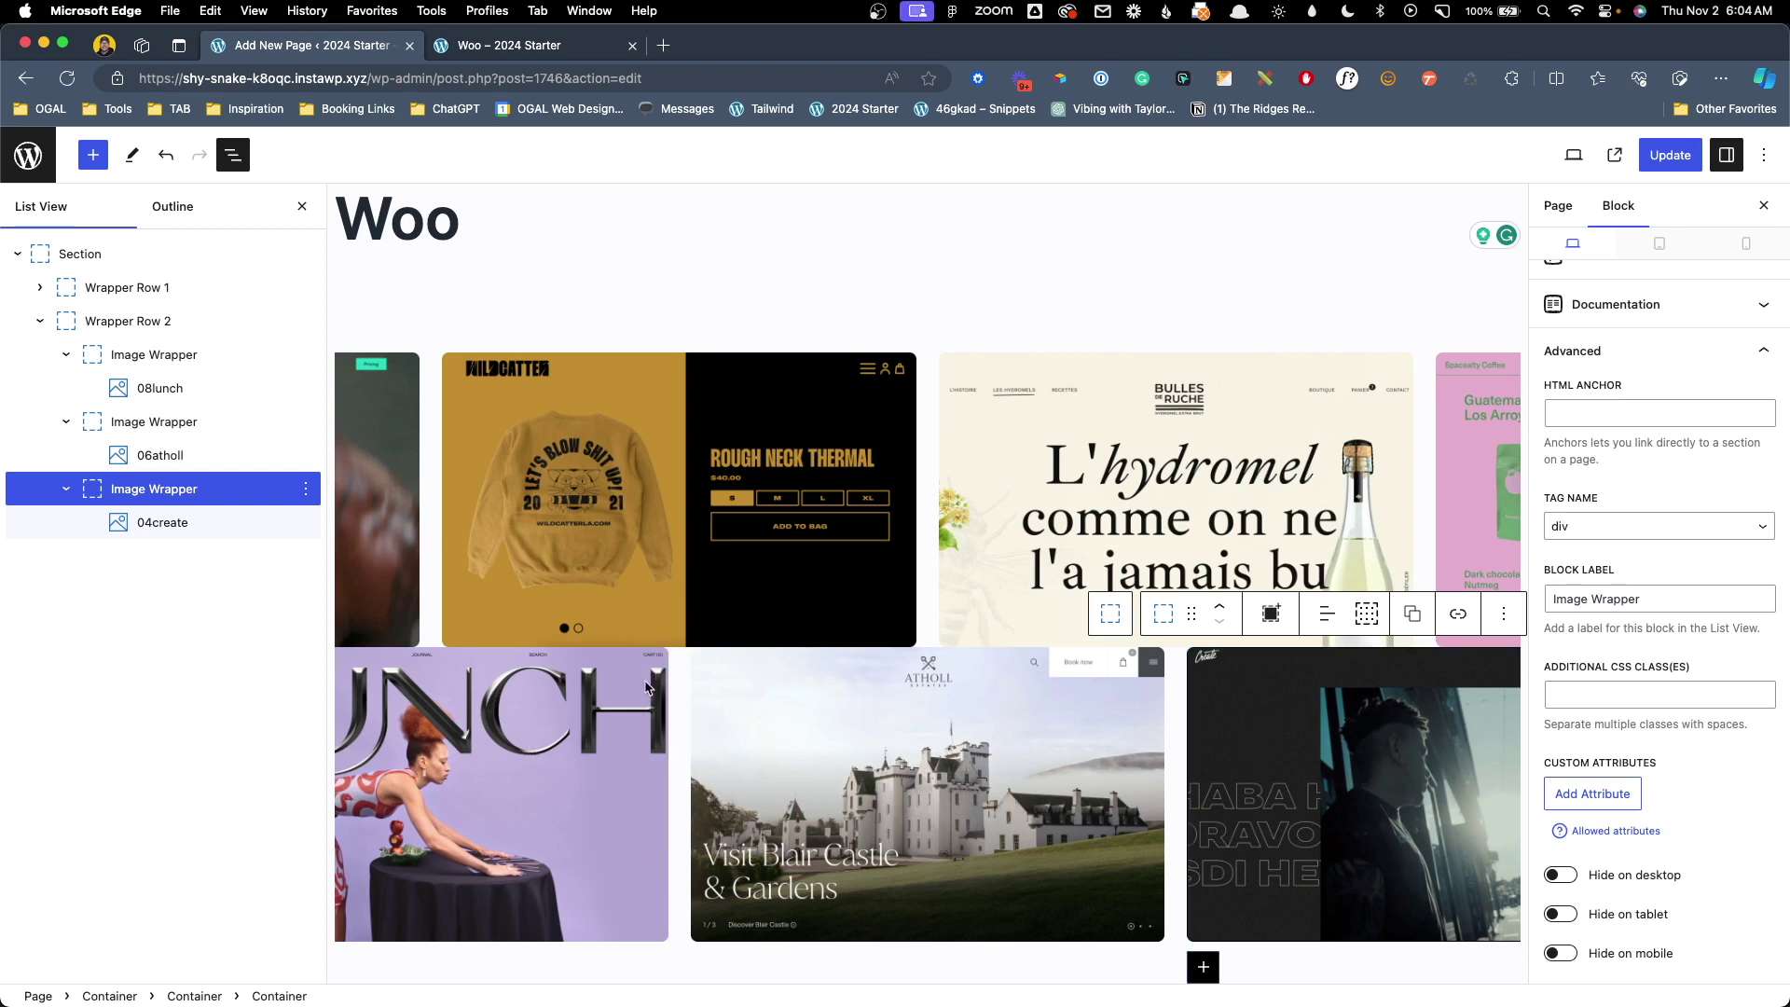
Make the Section a flex container stacking its two rows vertically.
left_click(92, 260)
scroll(1715, 485, "up", 10)
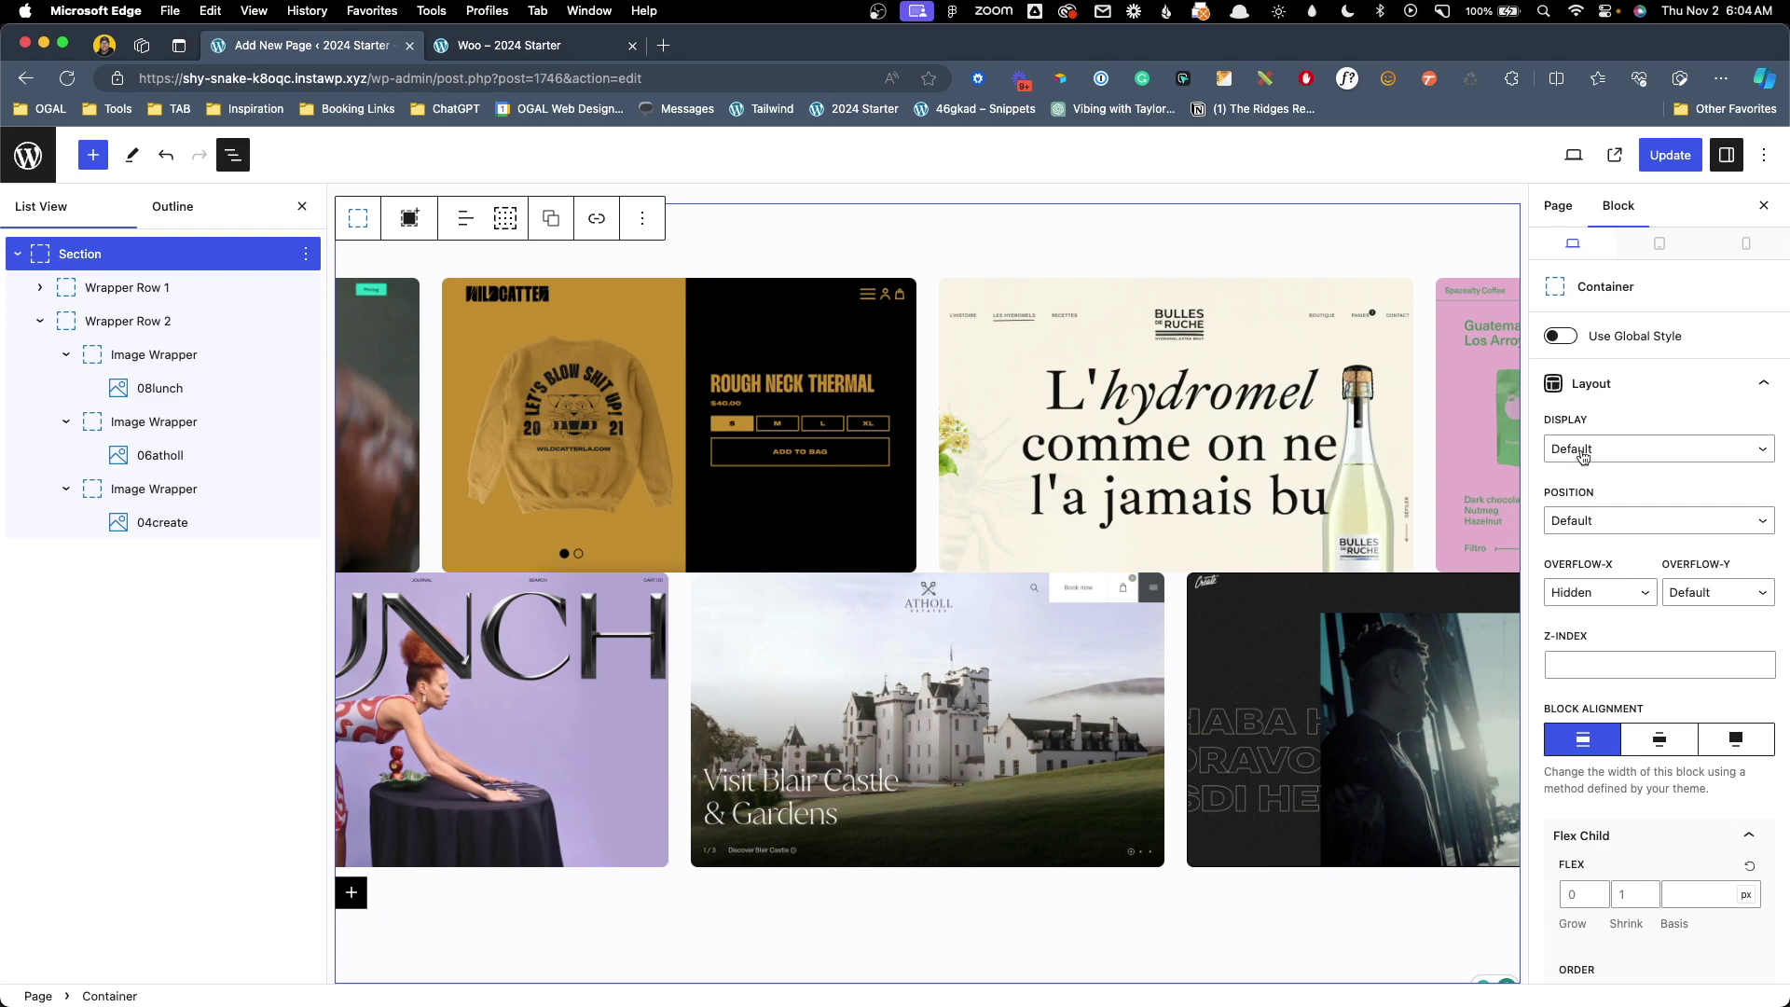
left_click(1584, 459)
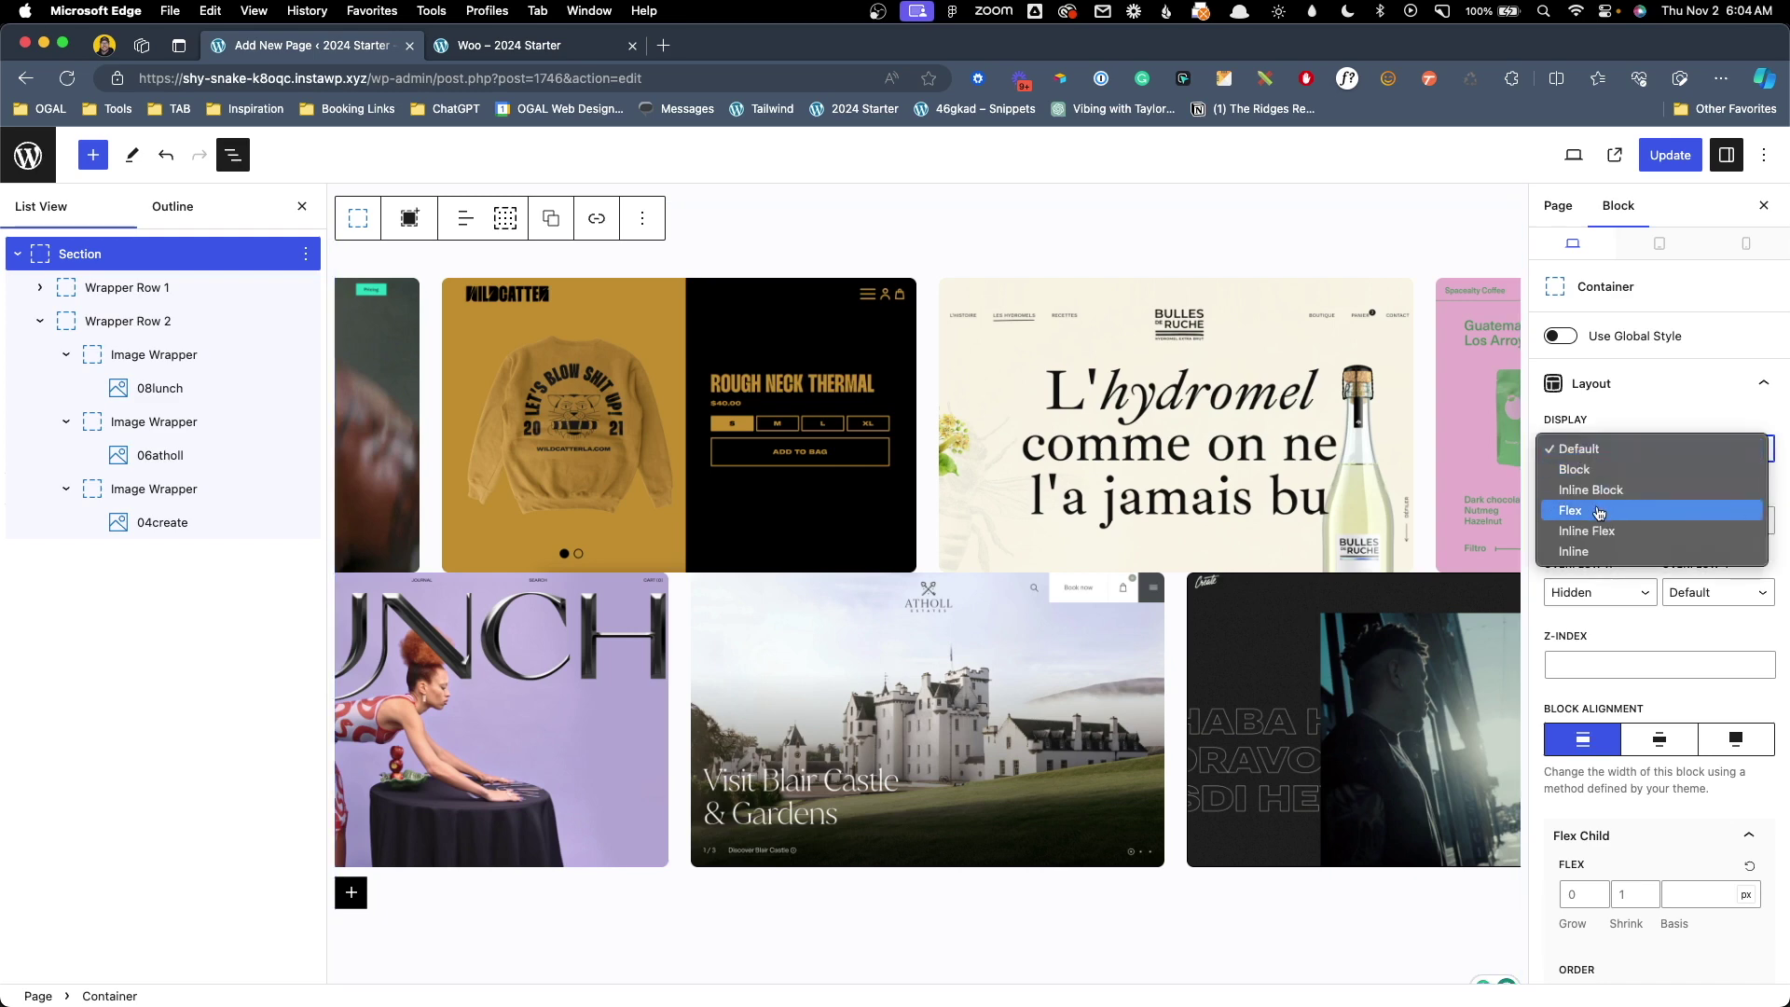
left_click(1590, 510)
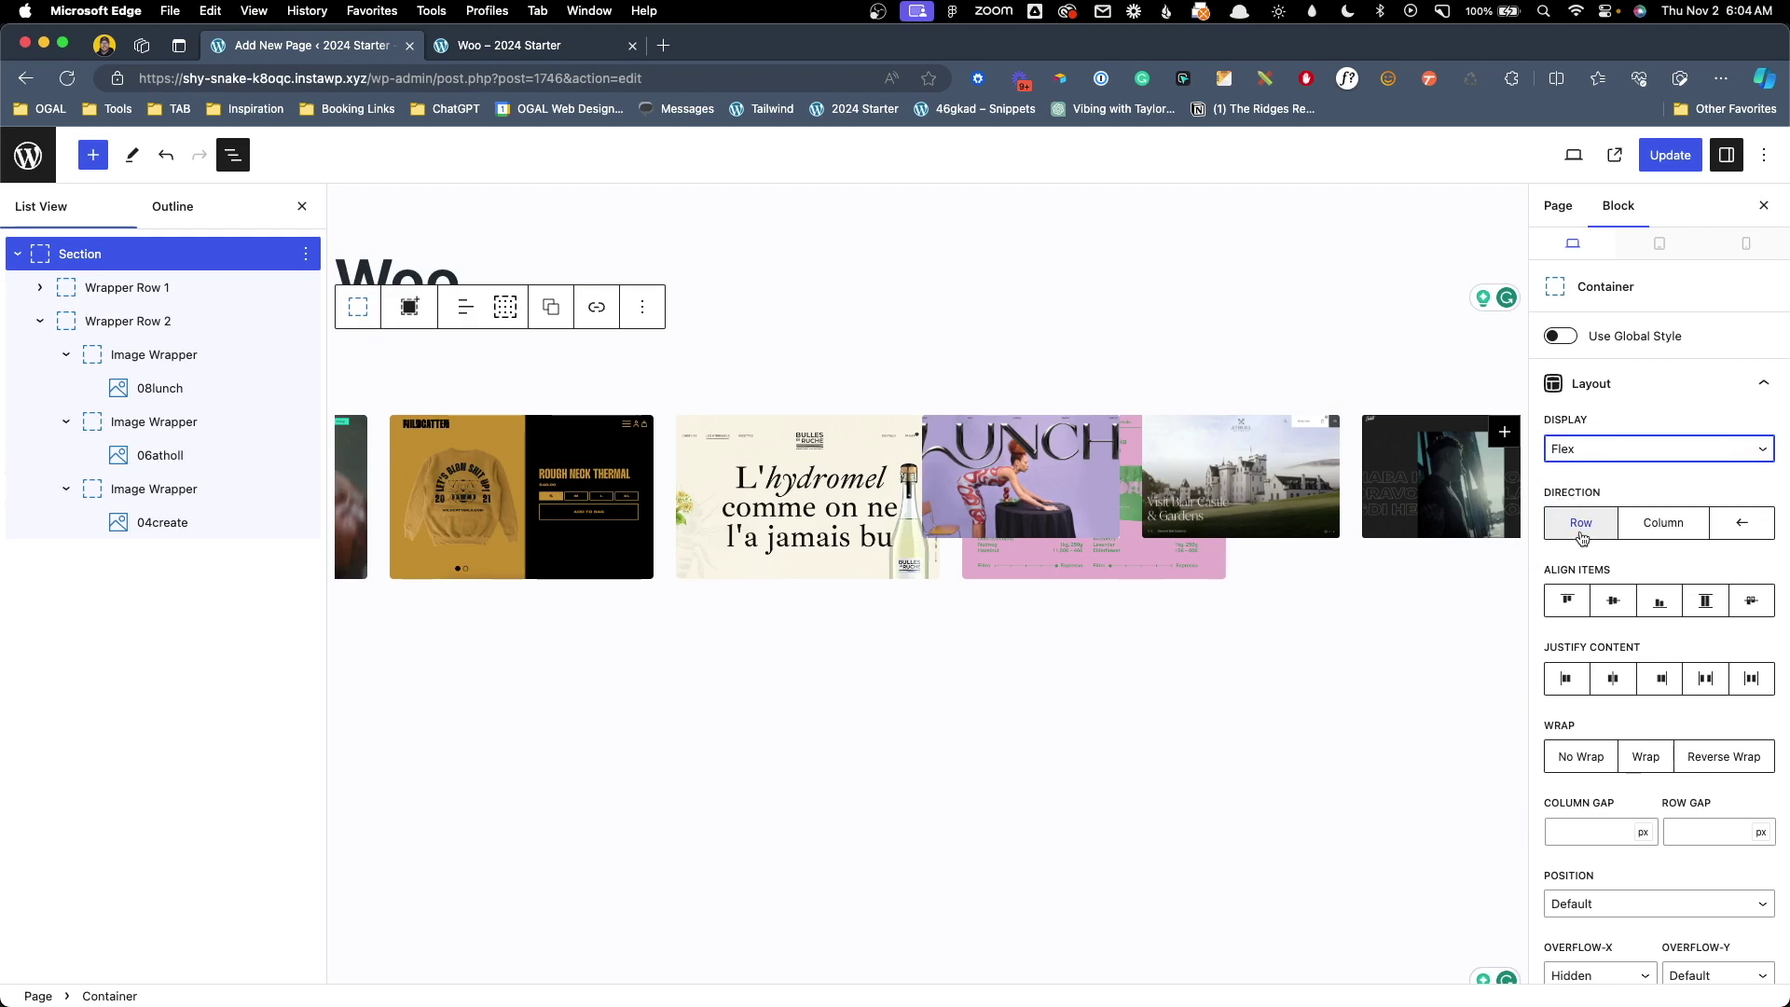
left_click(1659, 523)
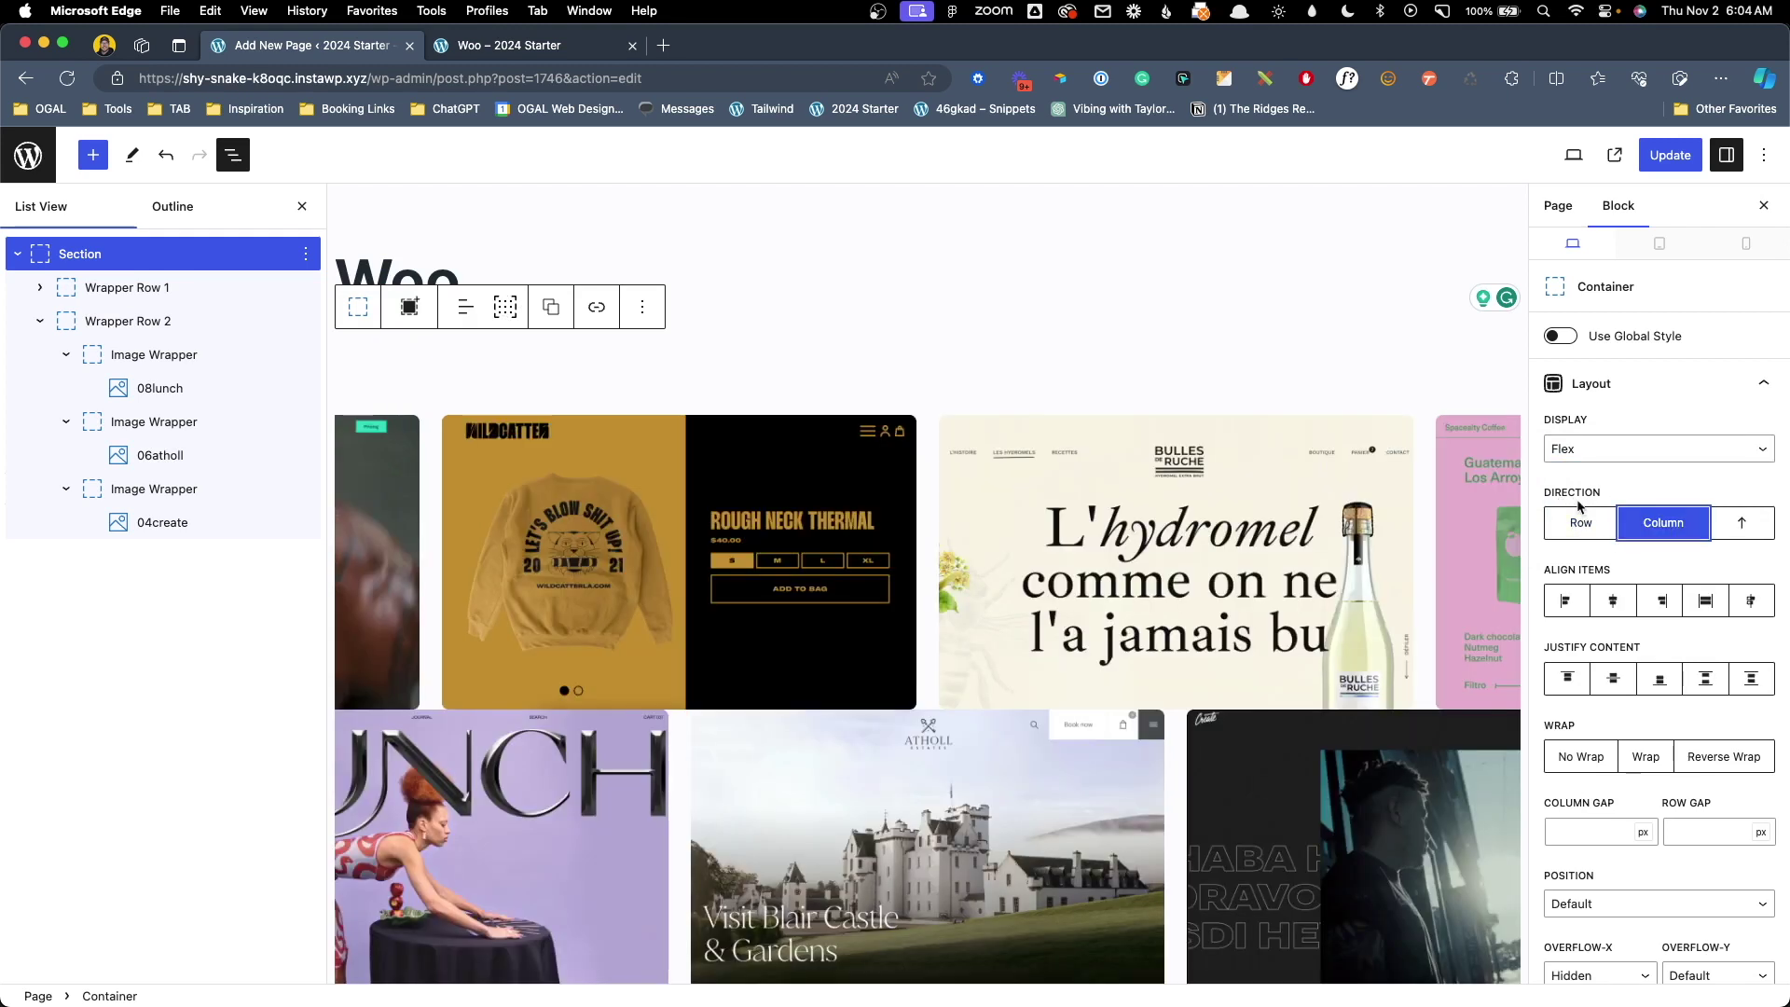
Set a 24 px row gap on the Section and update the page.
scroll(1643, 555, "down", 2)
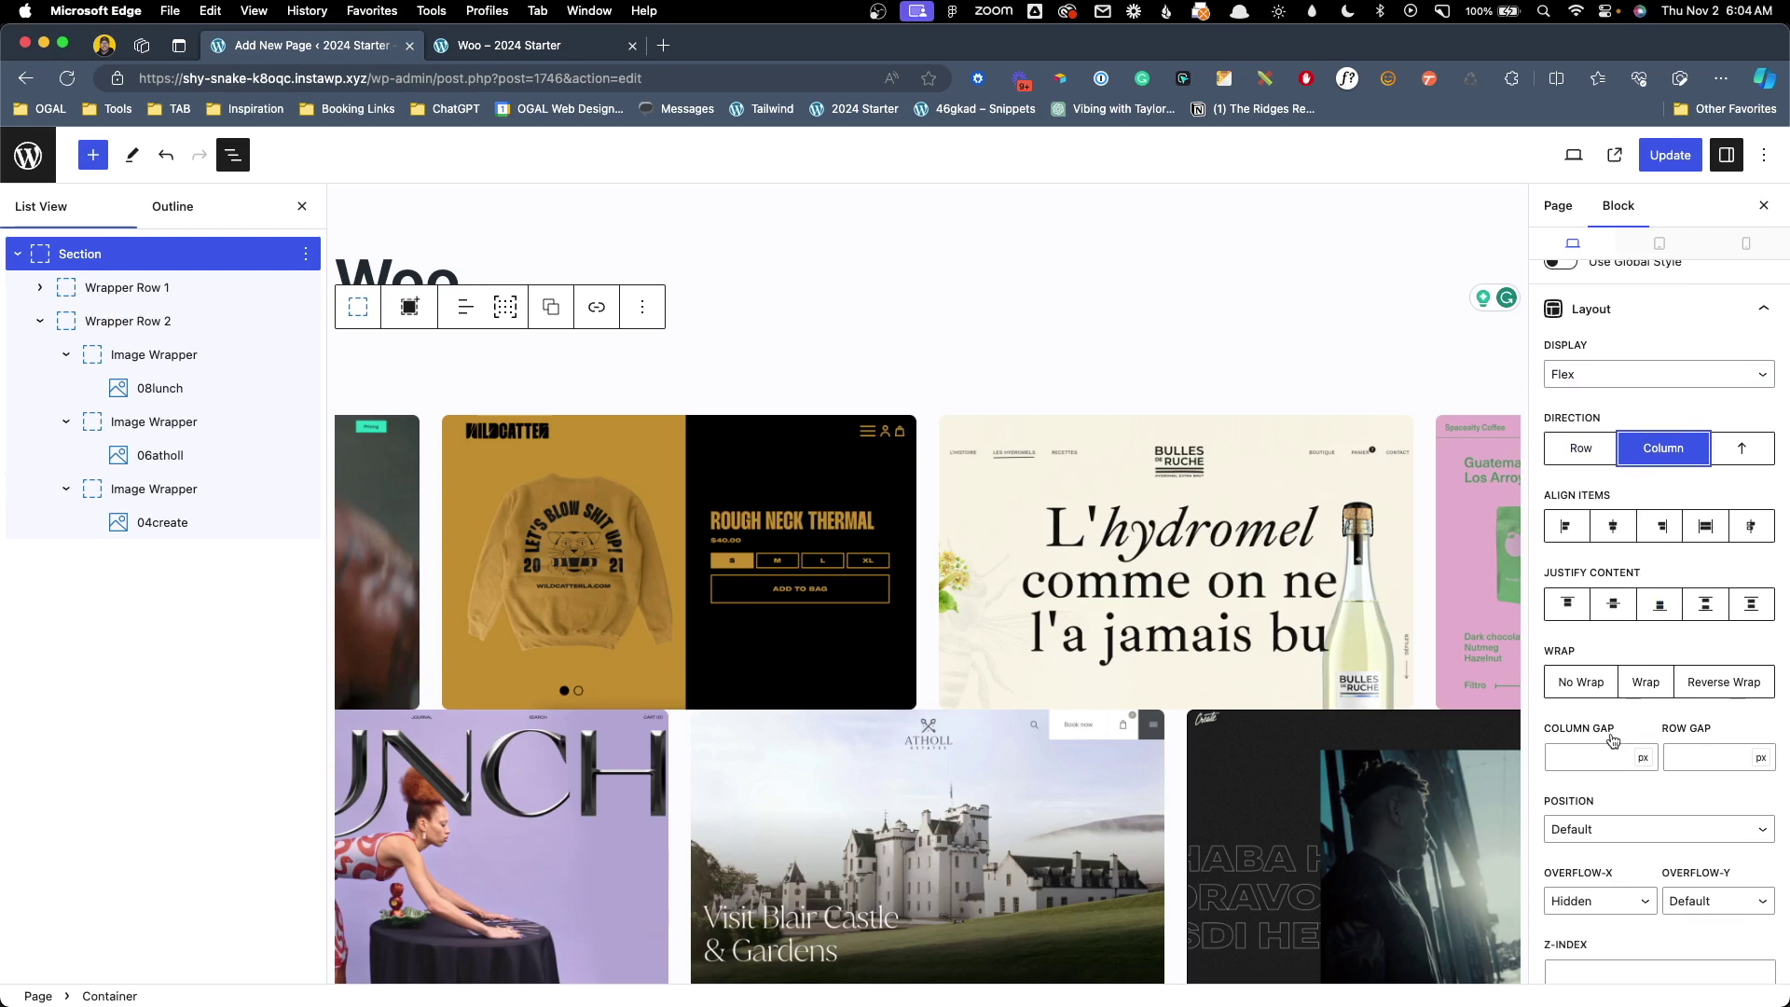
left_click(1715, 757)
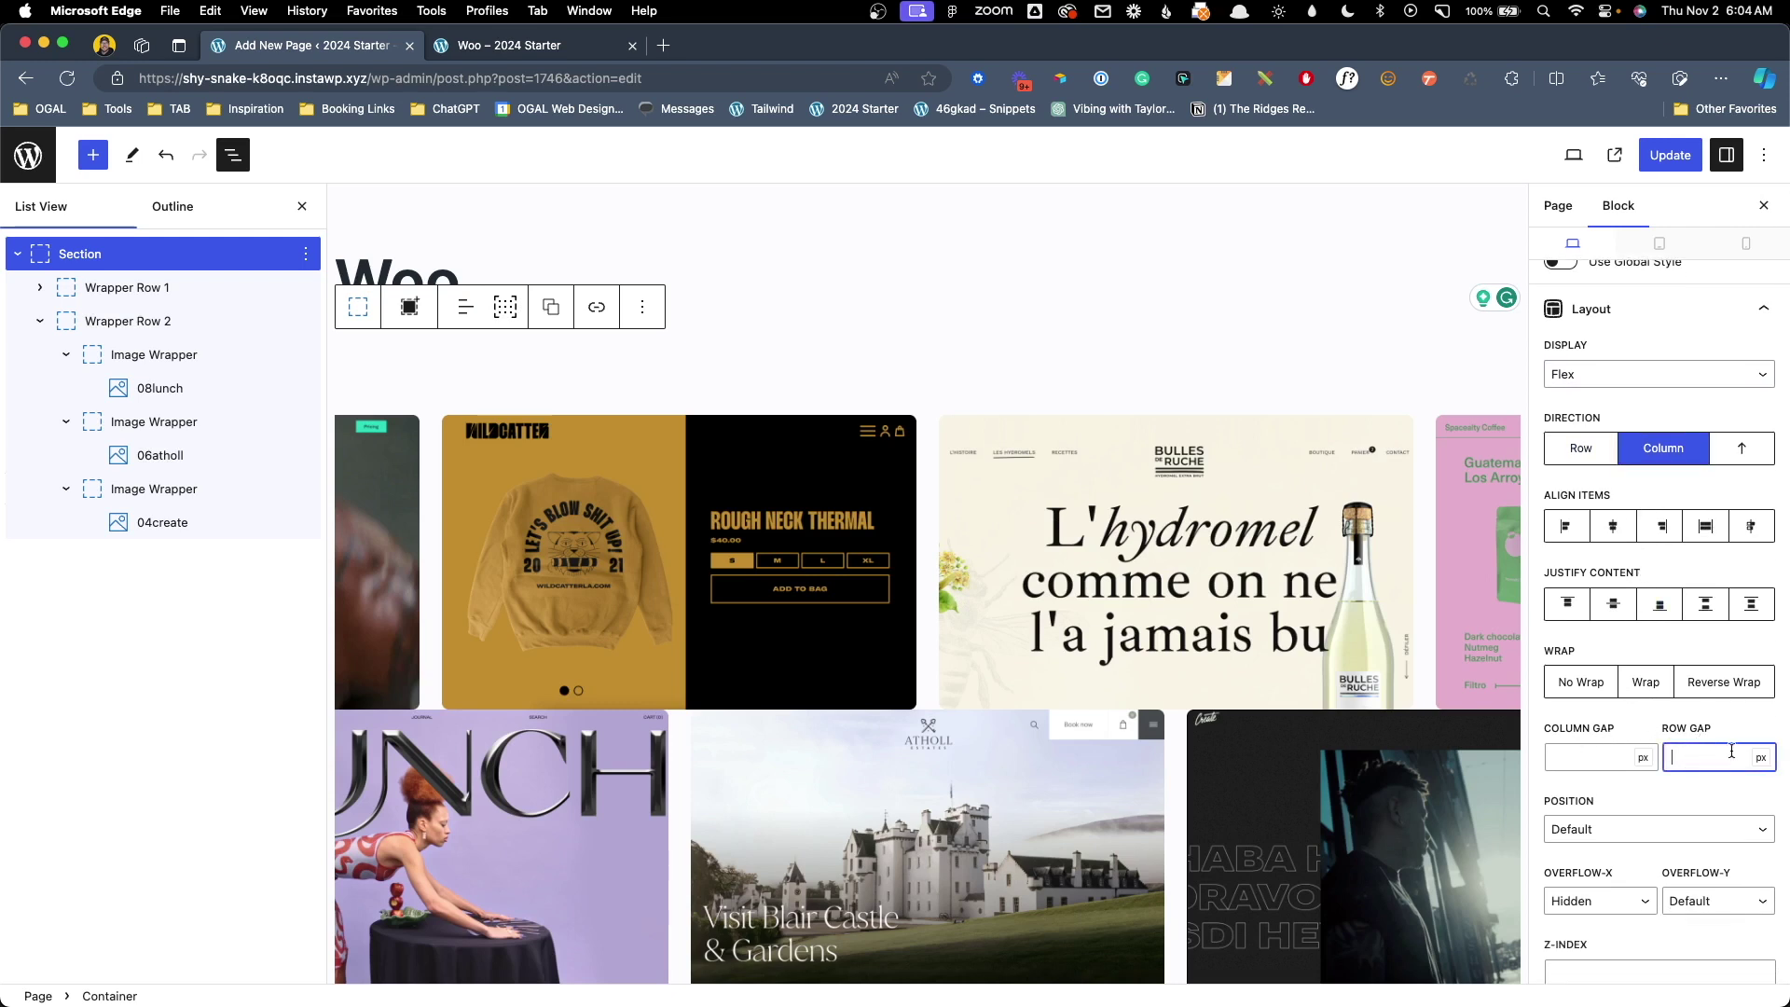
type("24")
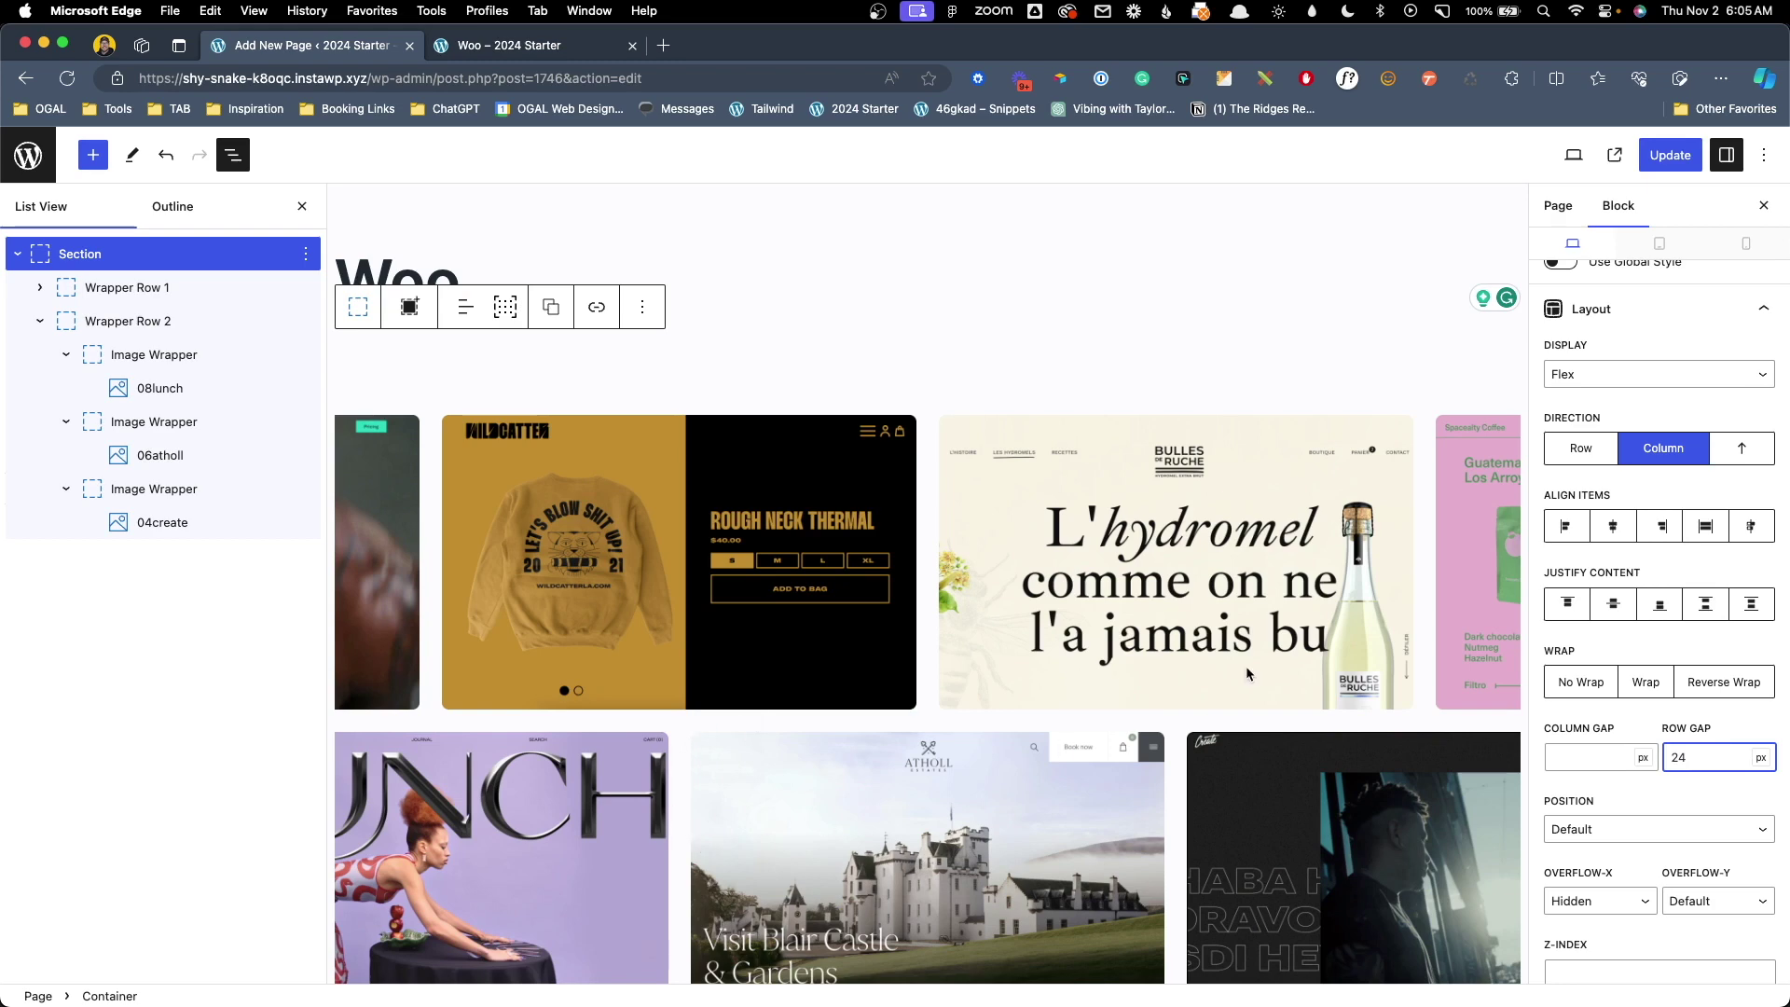
left_click(1665, 154)
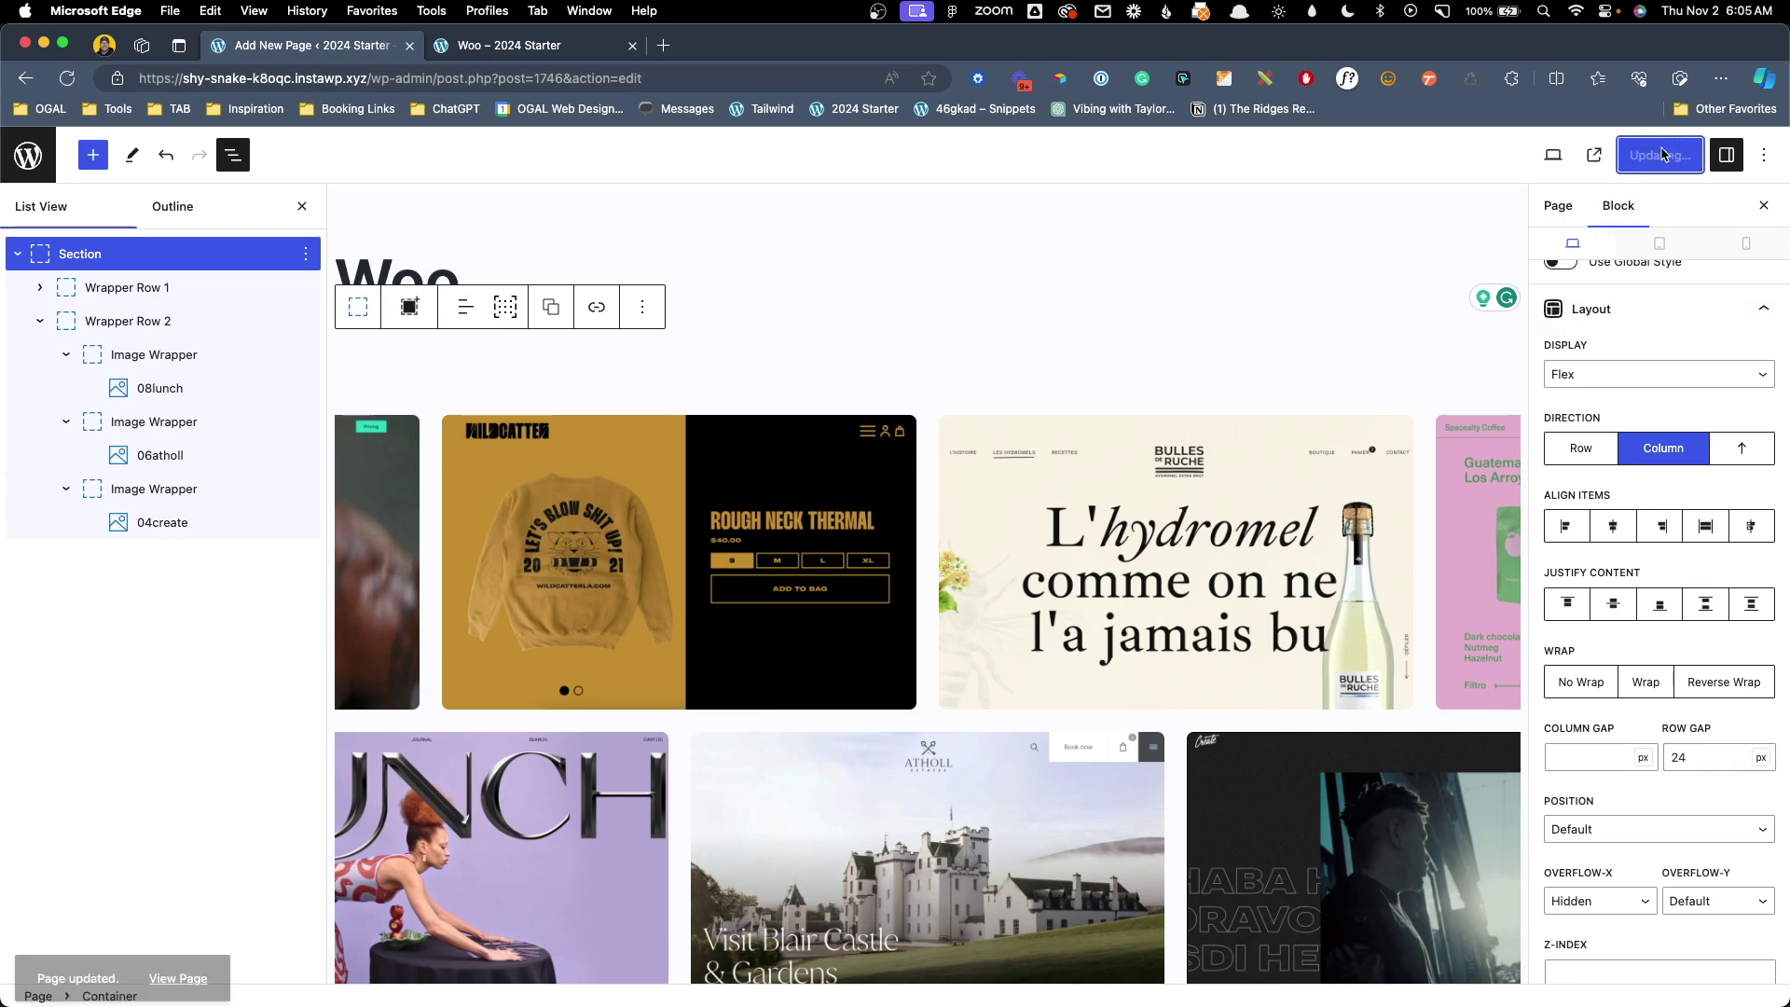
Reload the live Woo page and scroll down to the two spaced screenshot rows.
left_click(522, 45)
left_click(520, 74)
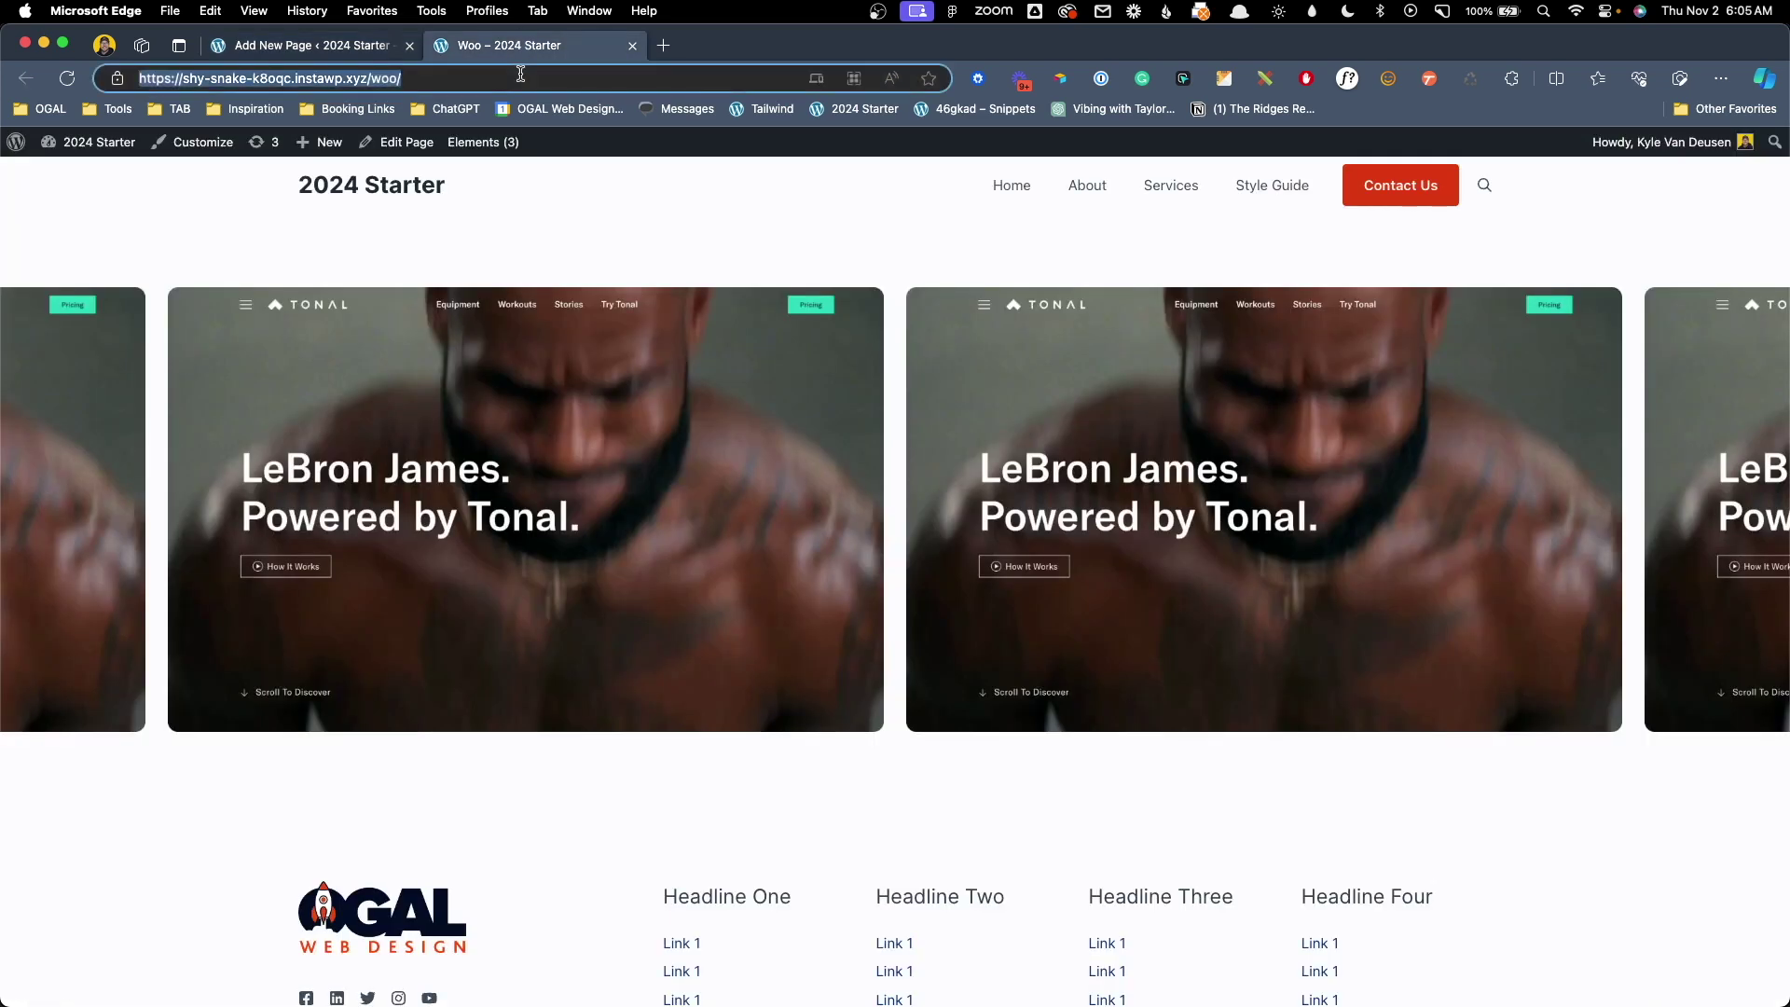
key("Return")
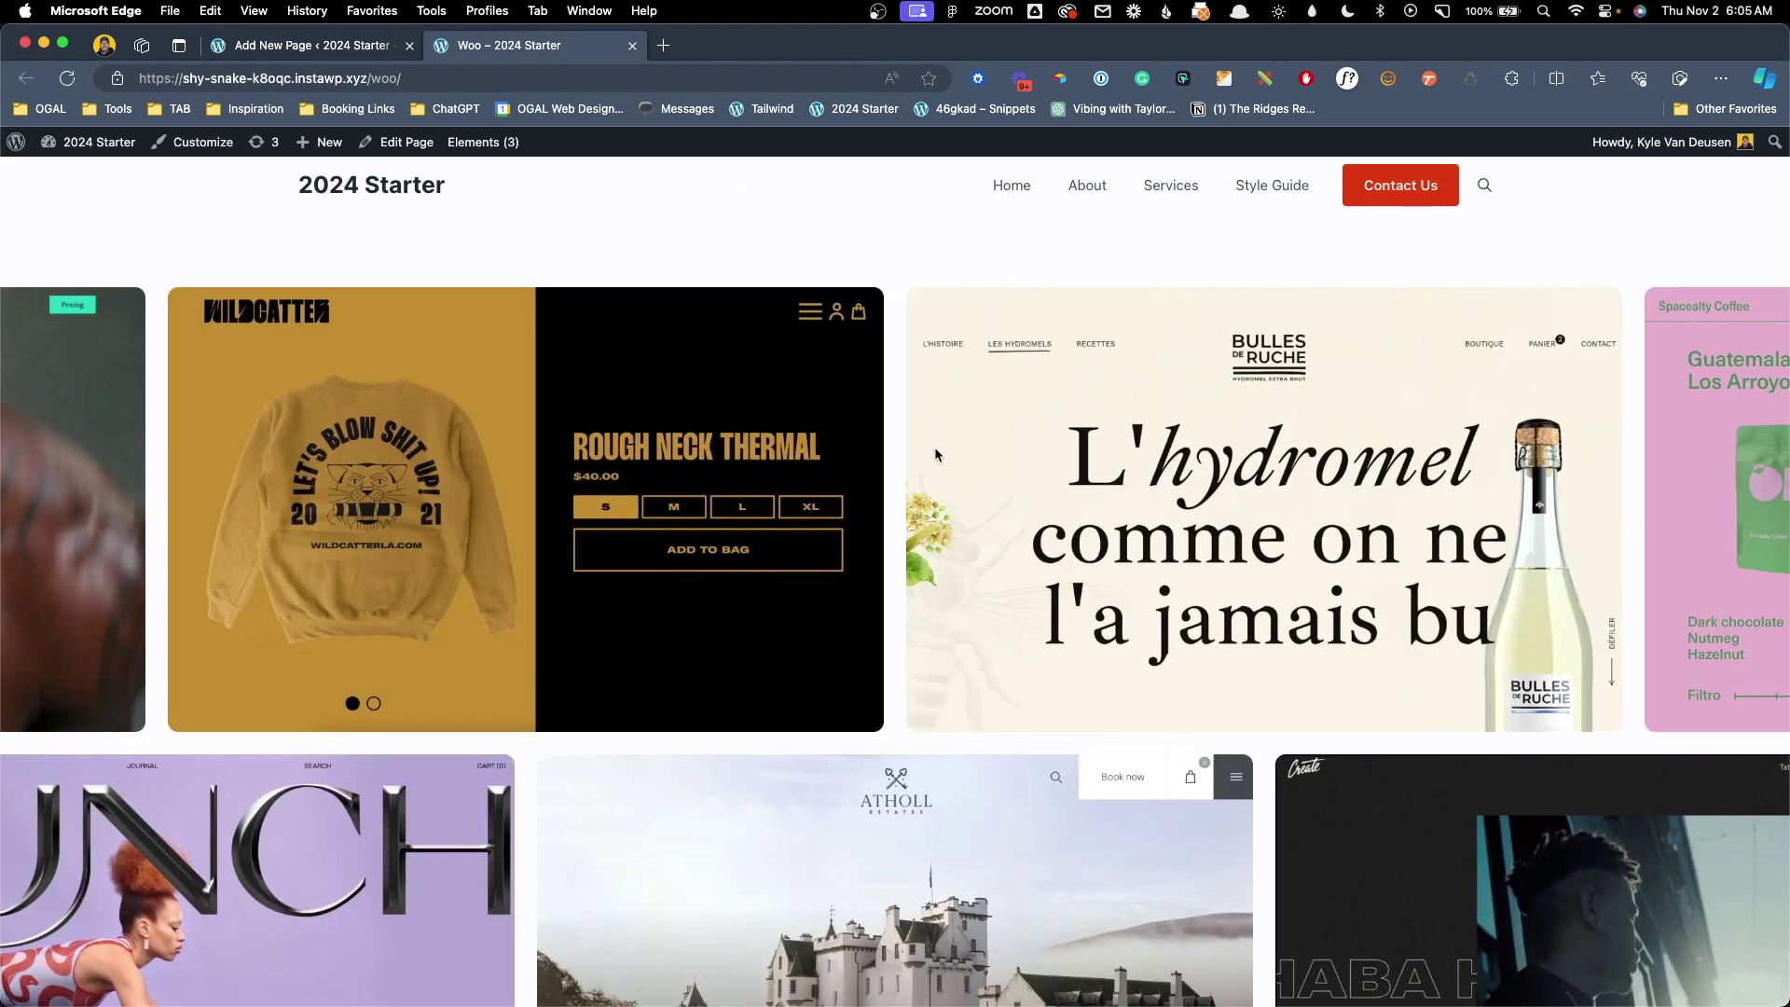
scroll(936, 444, "down", 2)
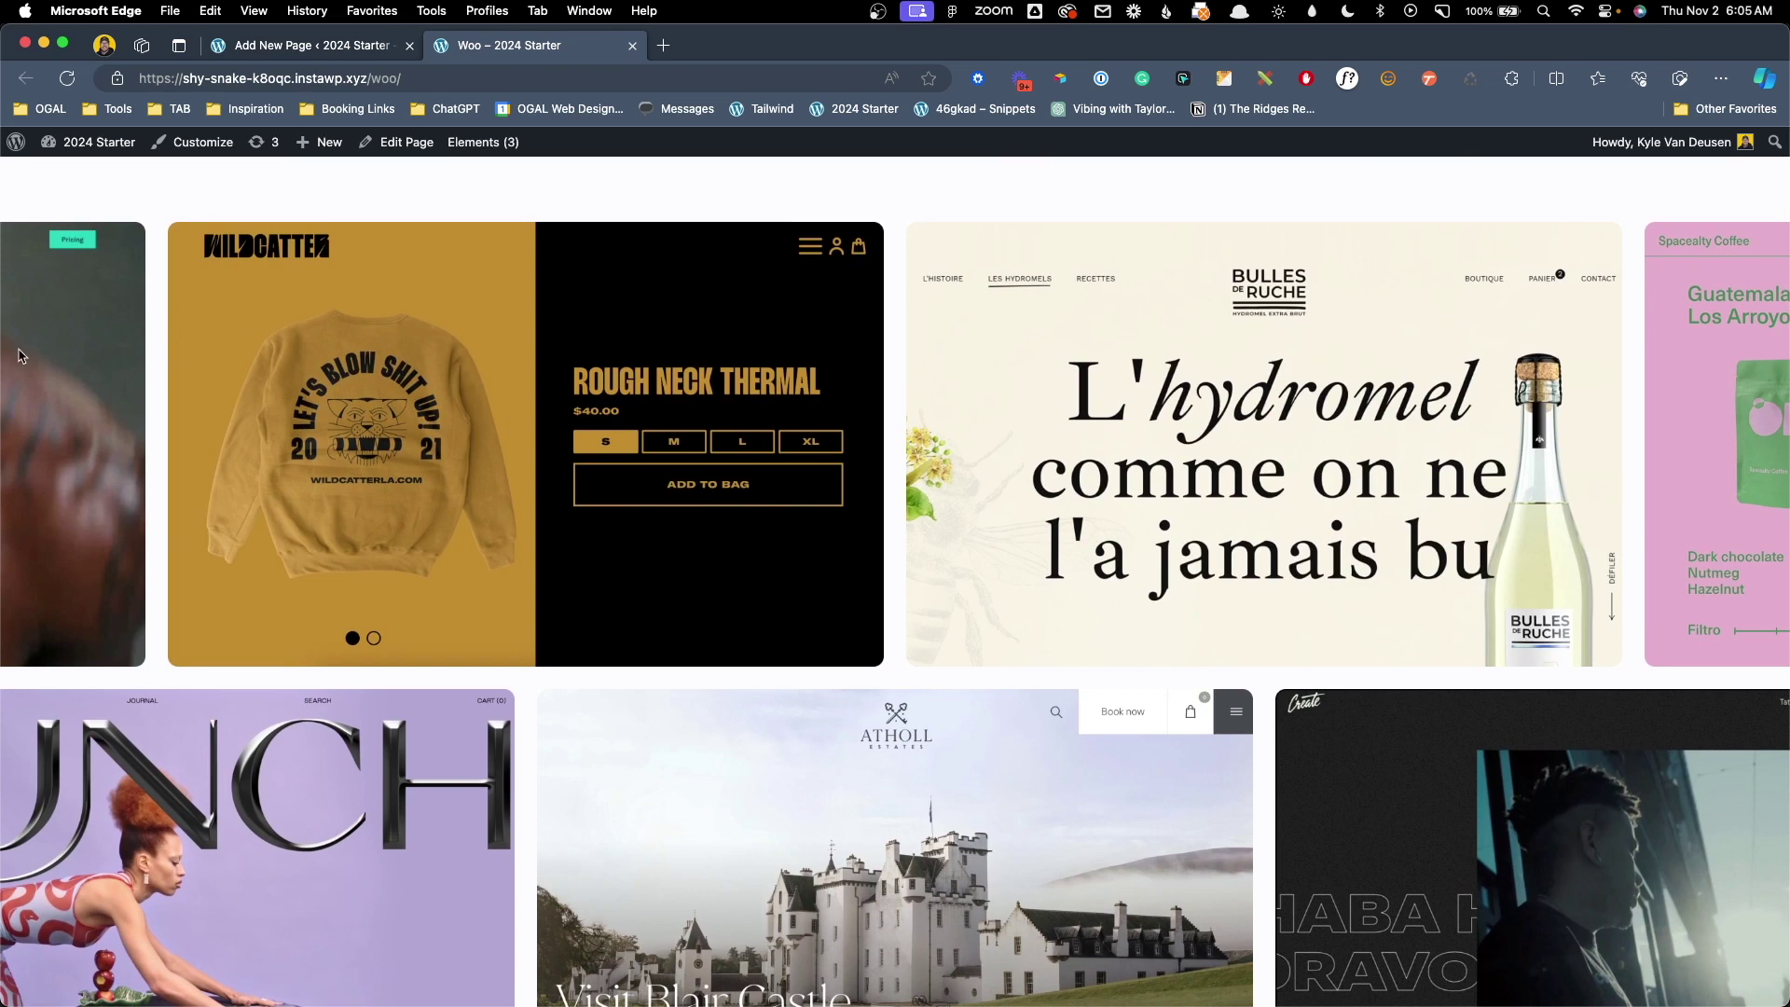
scroll(1271, 411, "down", 3)
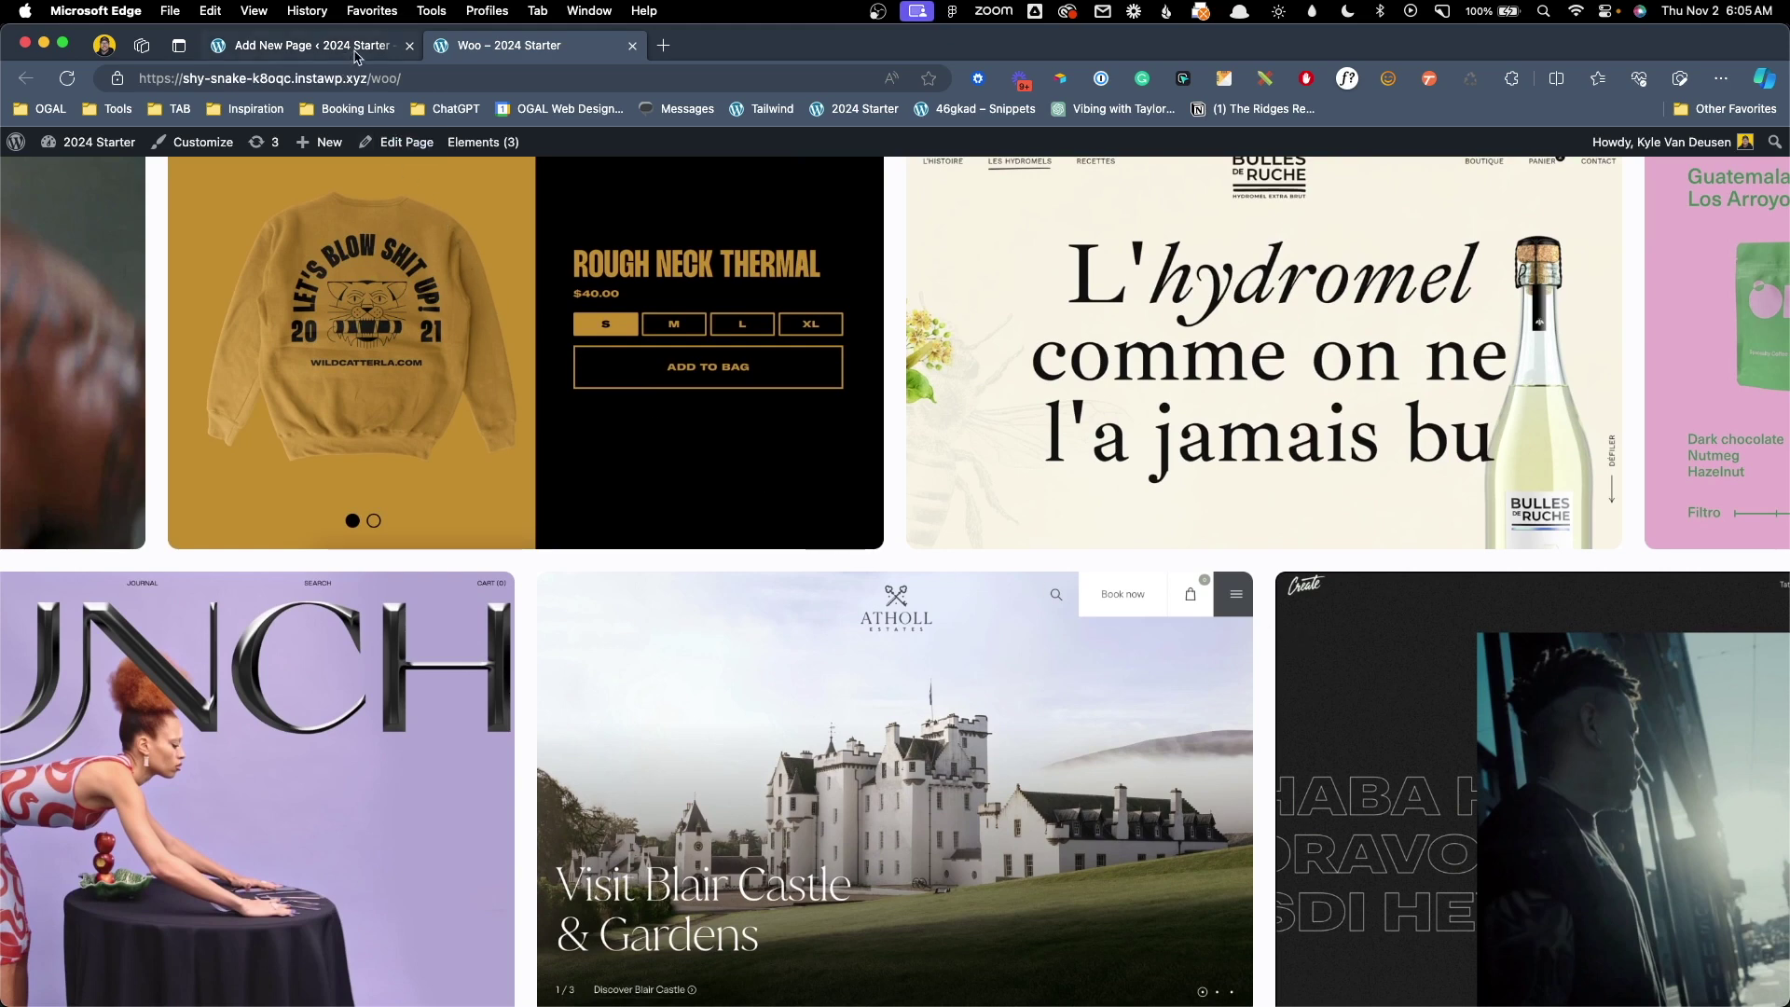
Duplicate the fourth Image Wrapper (07orbita) in Wrapper Row 1 via List View.
left_click(355, 56)
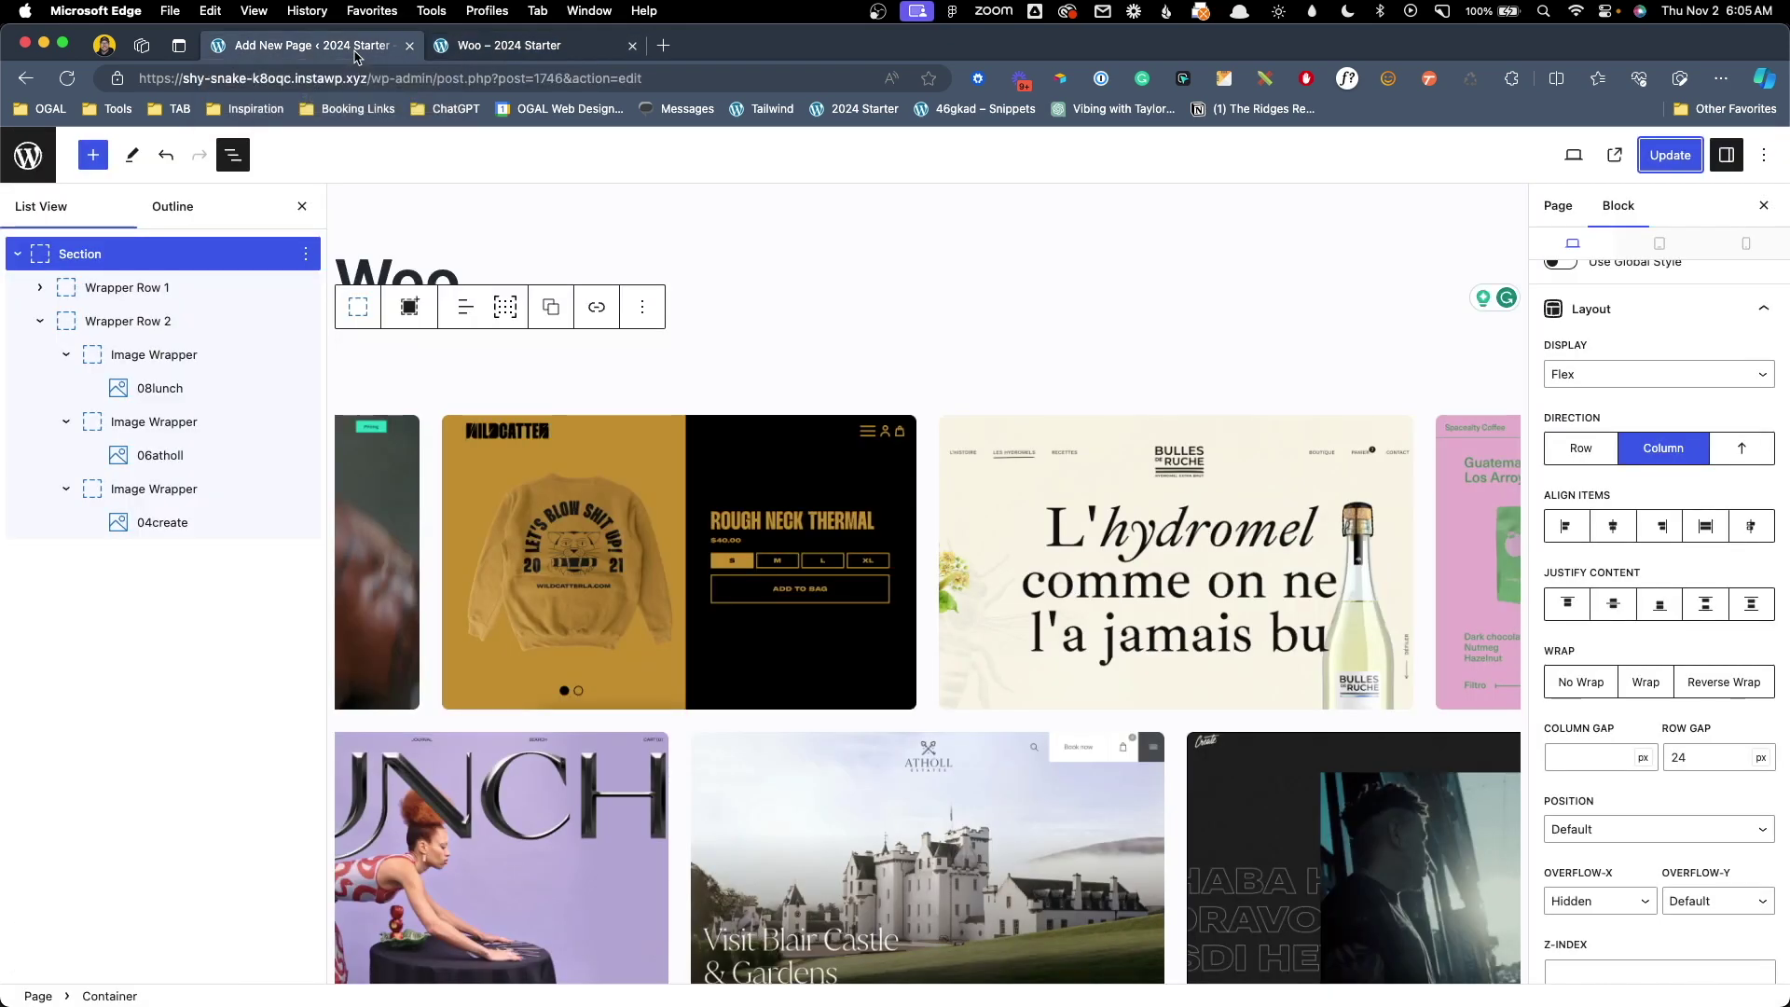
left_click(41, 288)
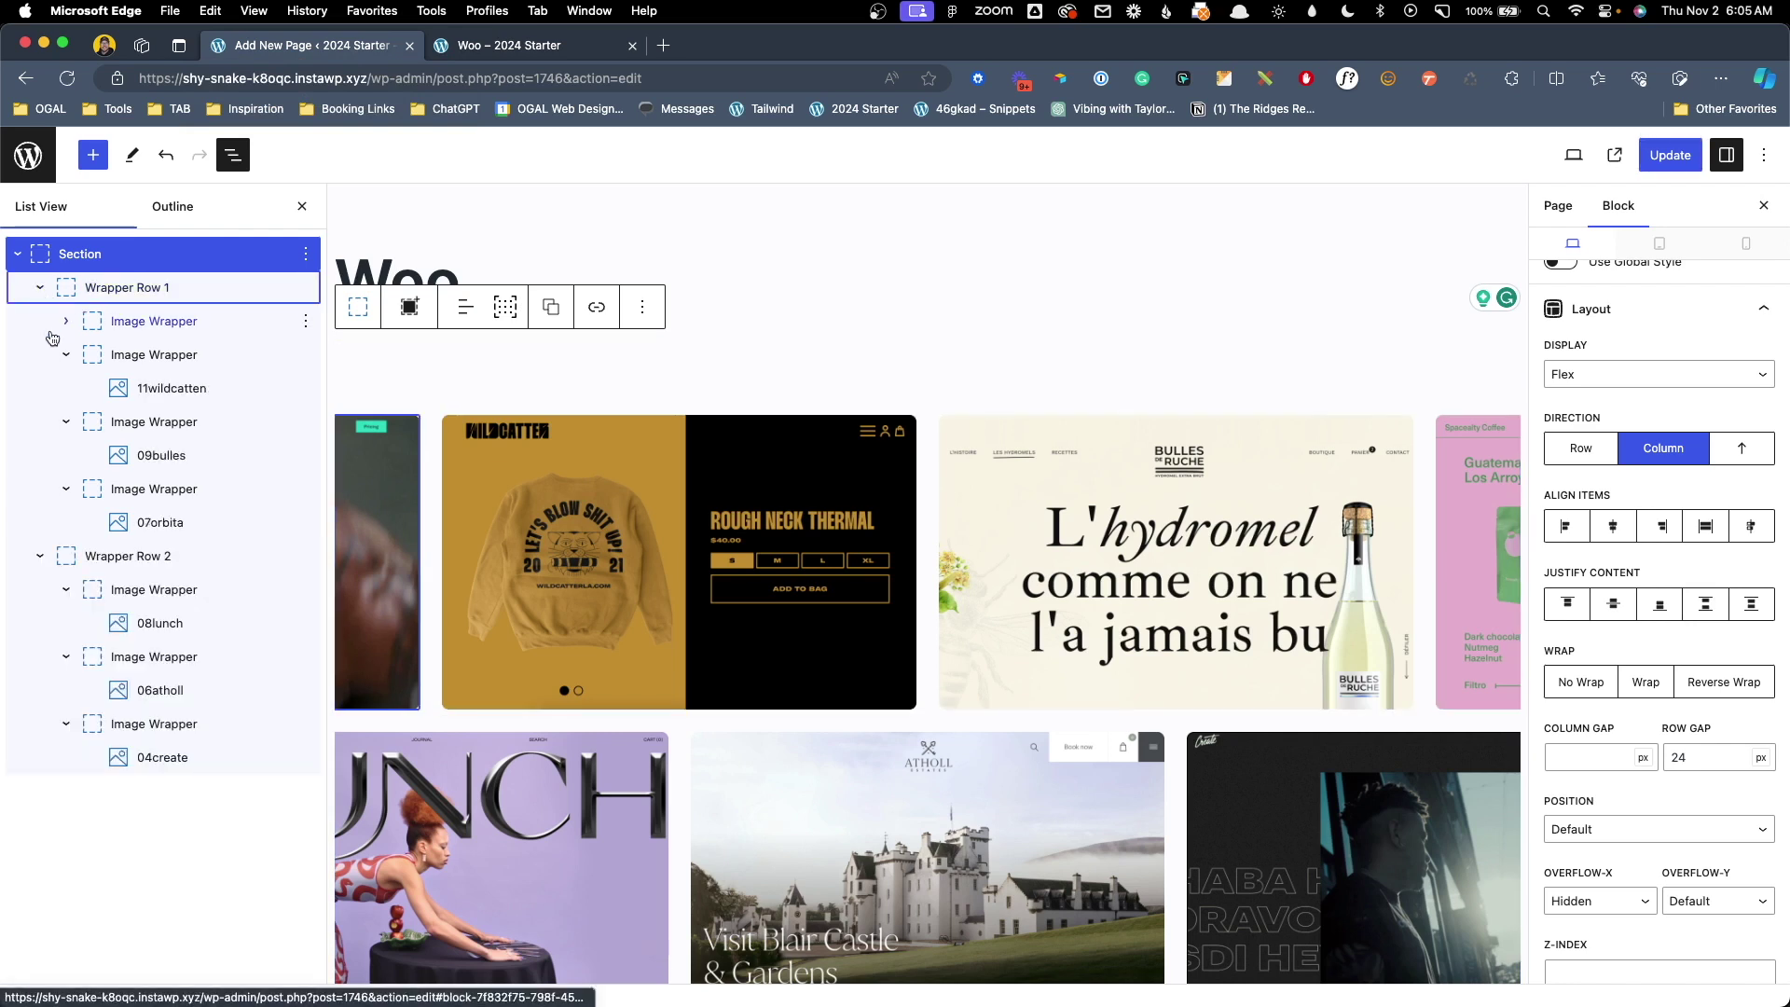
left_click(66, 354)
left_click(66, 388)
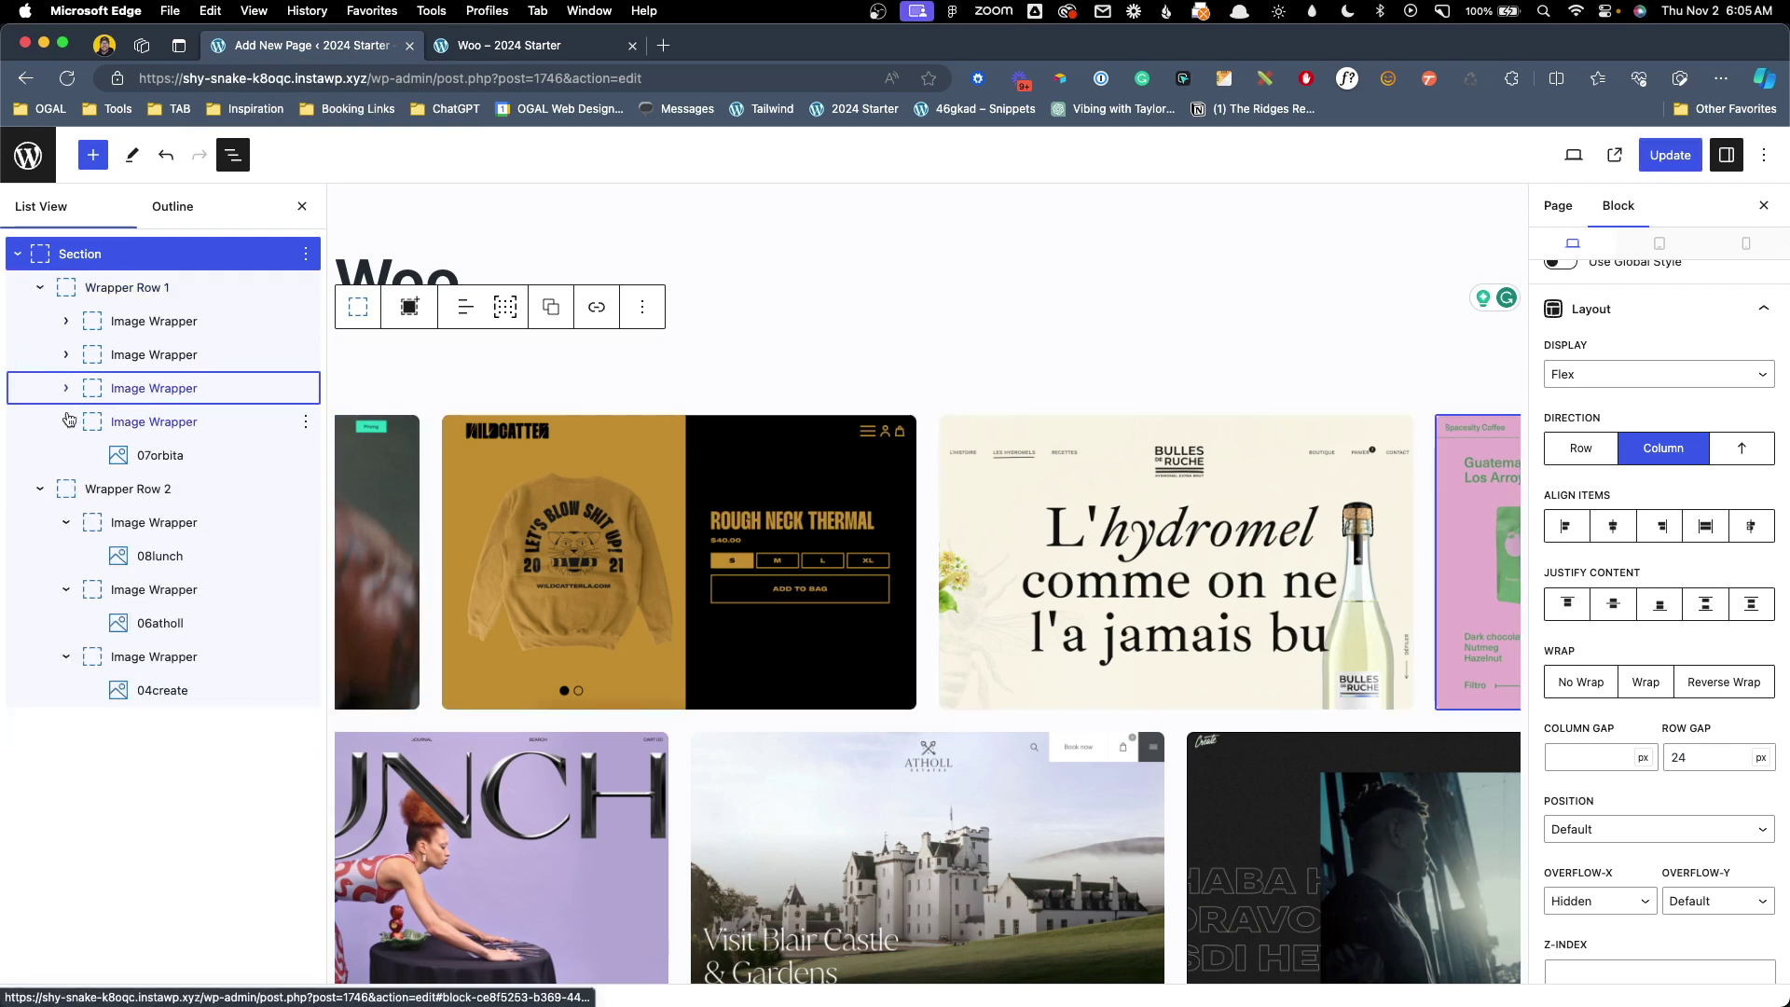
left_click(66, 422)
left_click(66, 489)
left_click(66, 522)
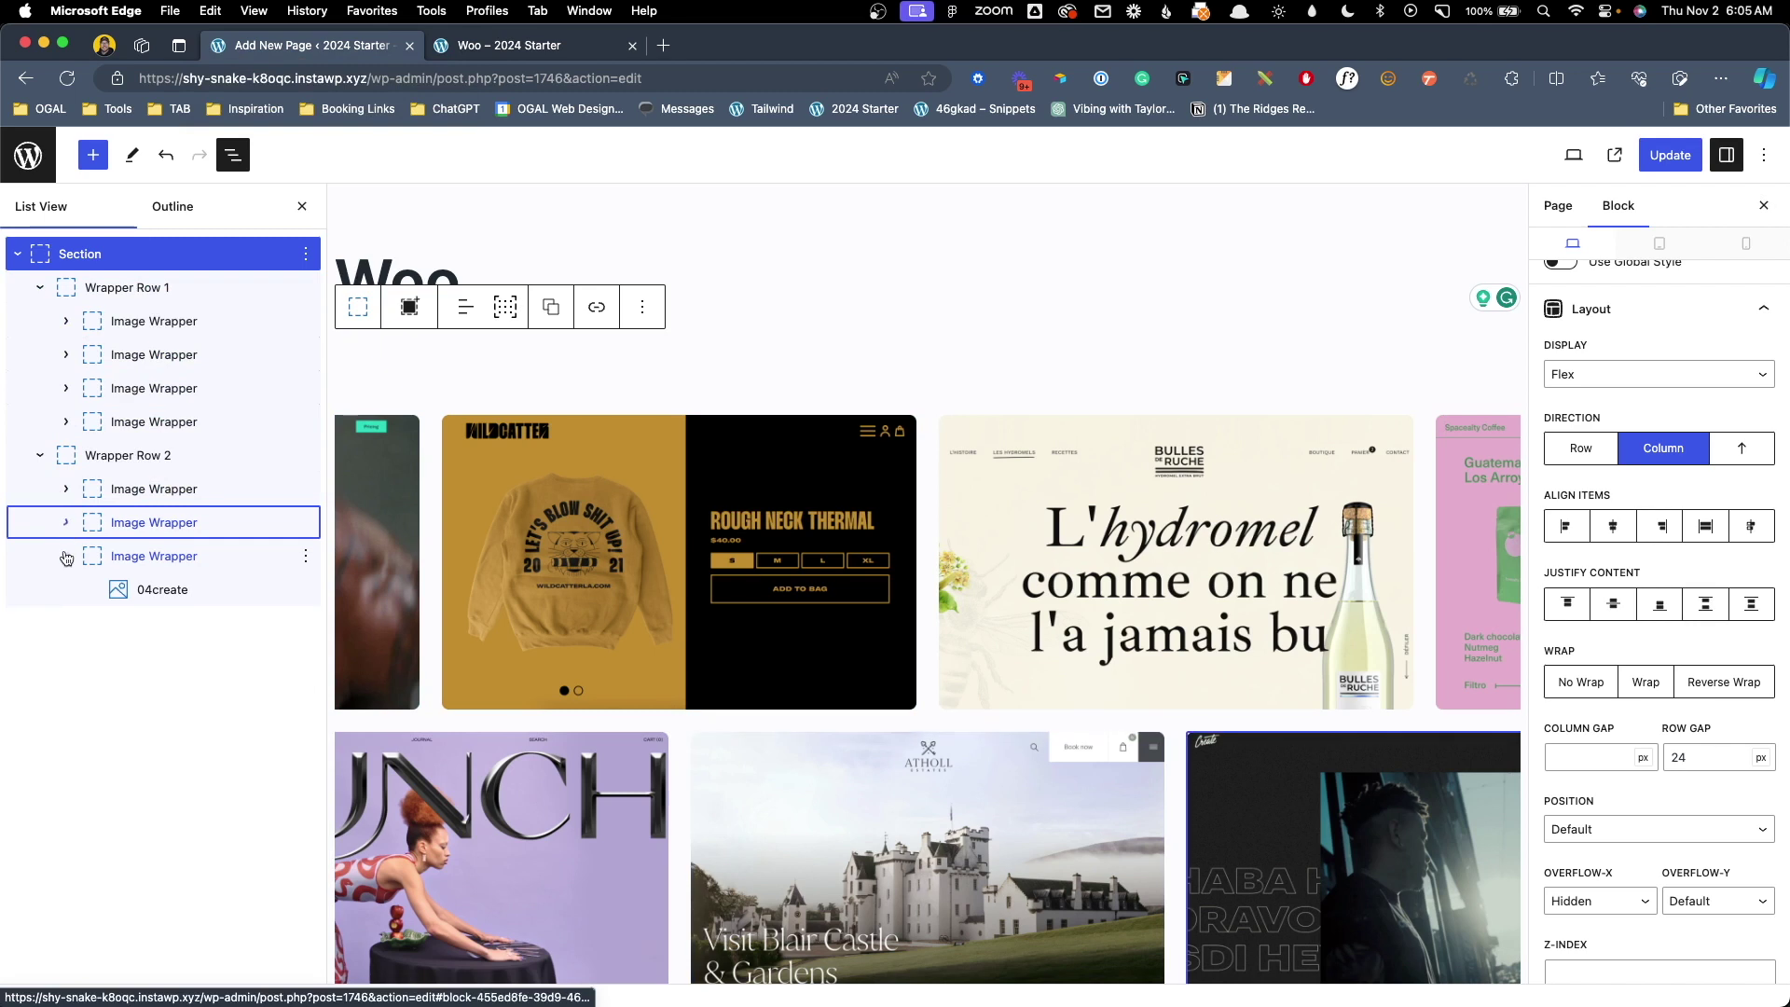
left_click(66, 557)
left_click(178, 421)
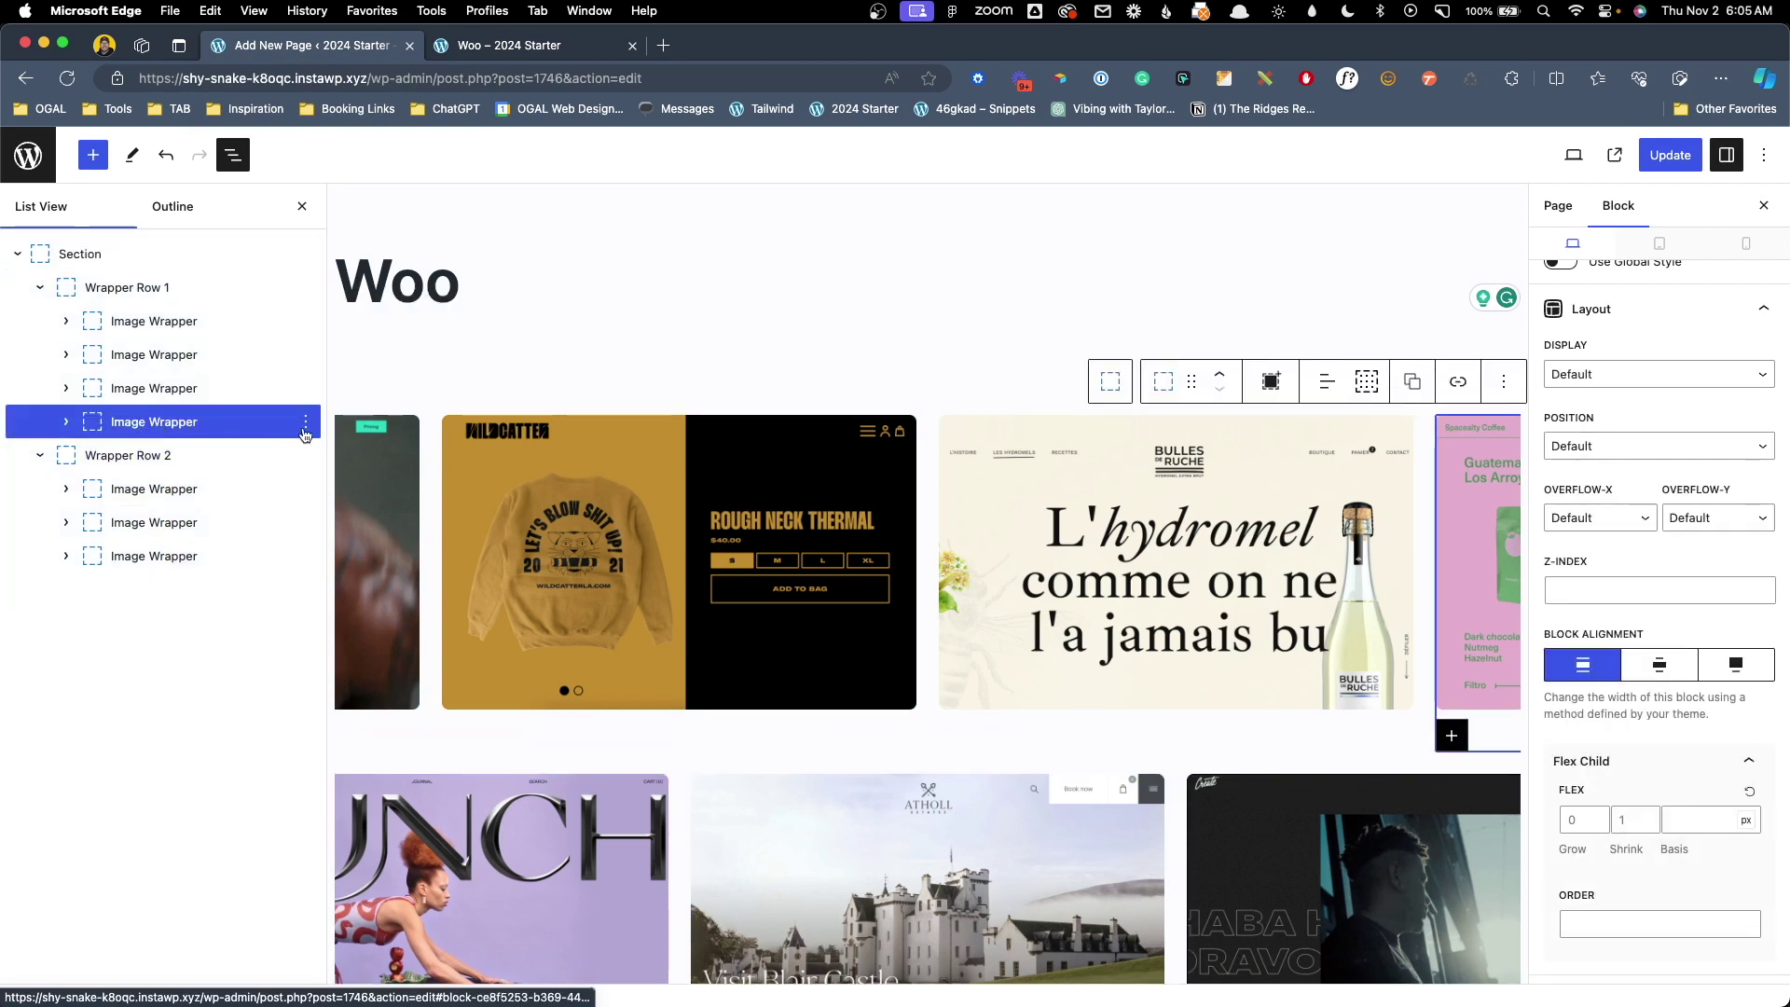
left_click(305, 423)
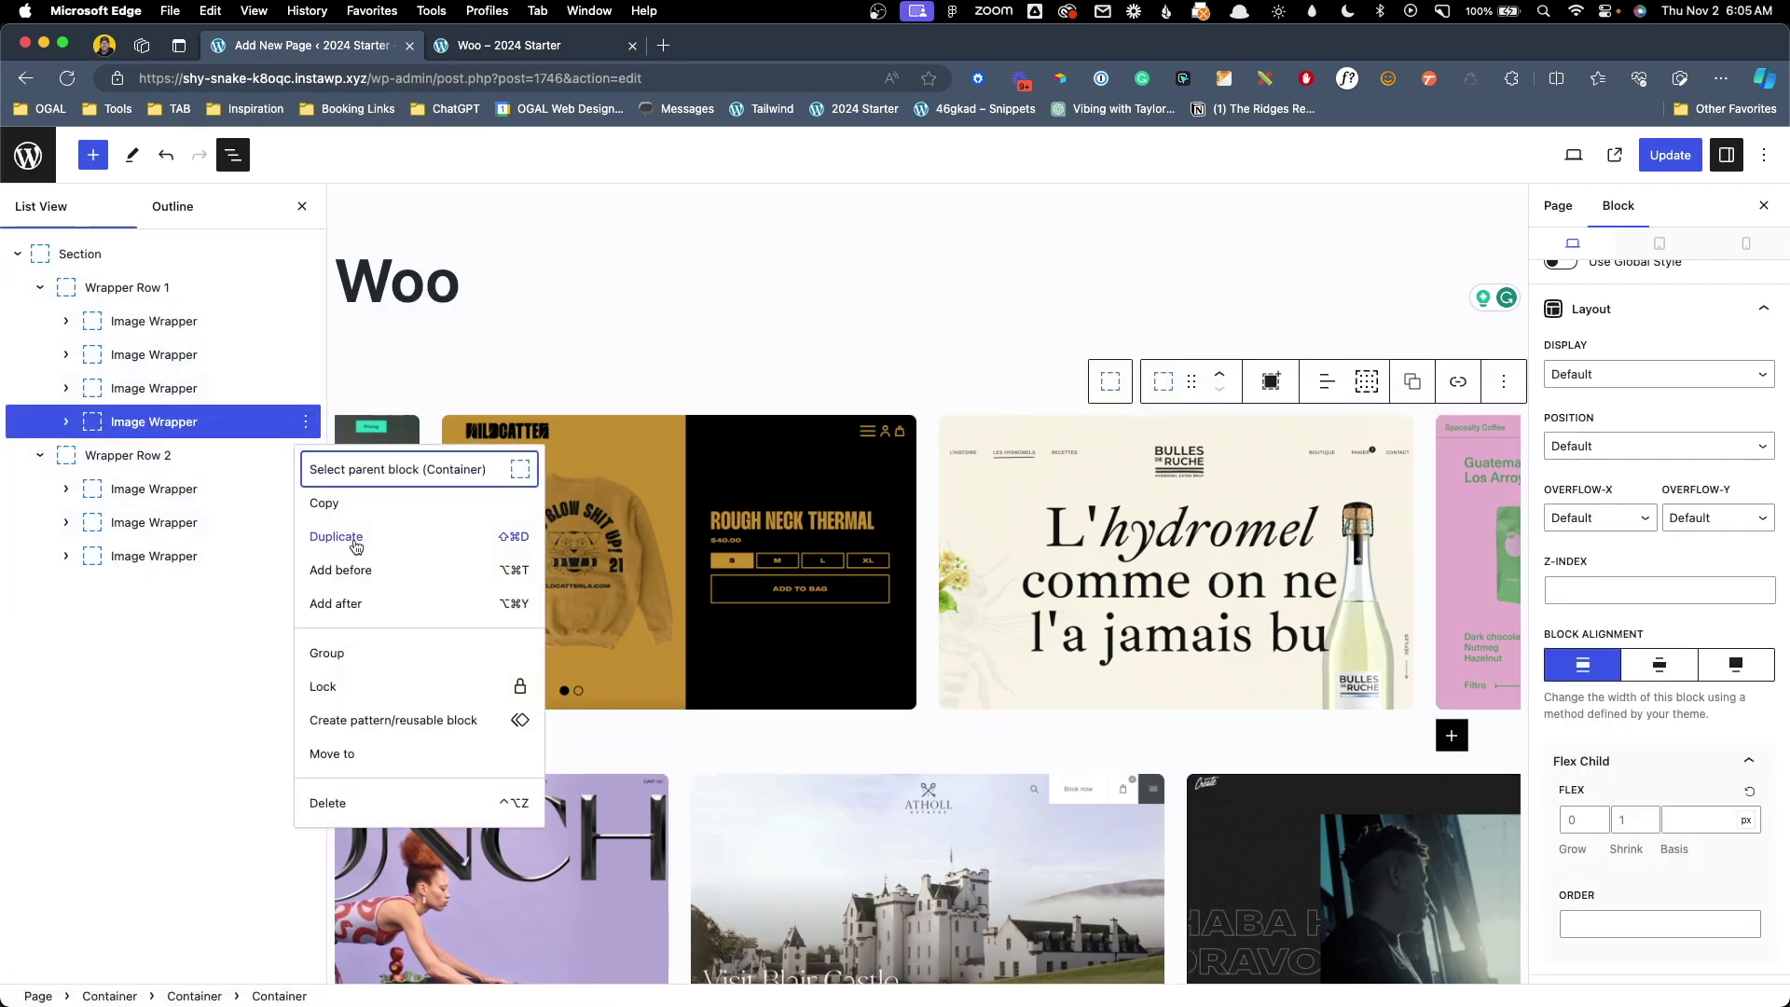
left_click(360, 537)
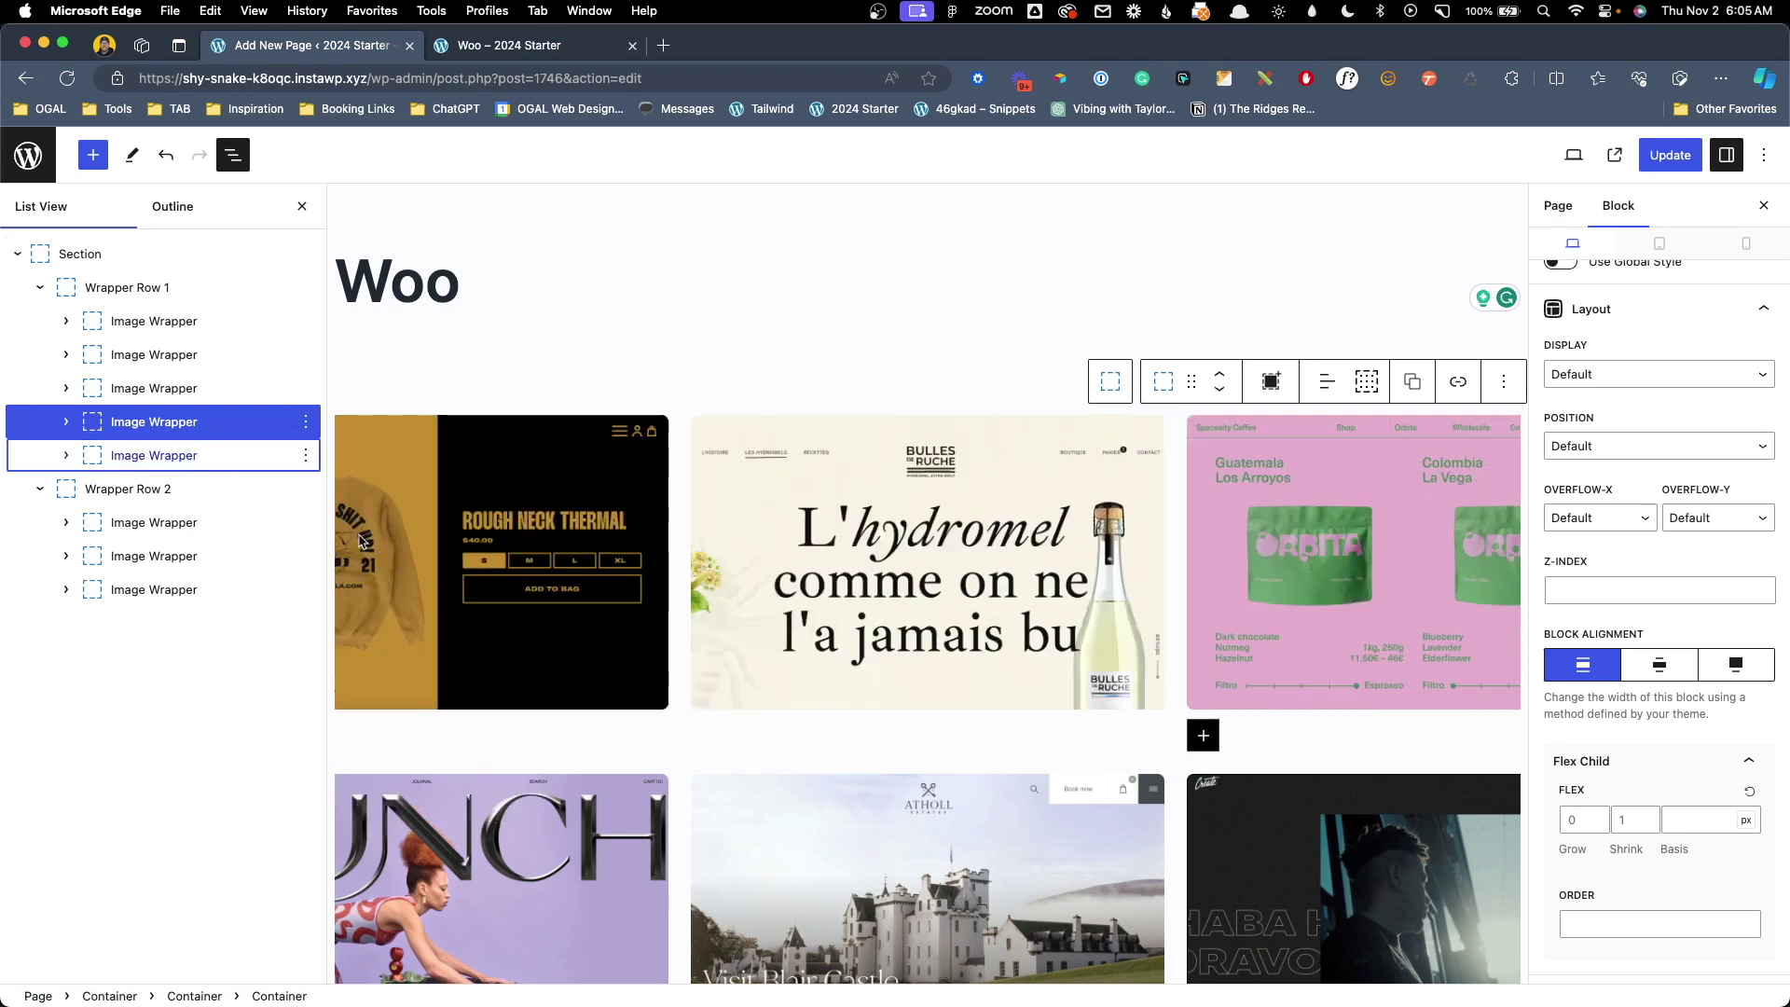
Replace the duplicated image with the 01cupofcouple screenshot.
left_click(1340, 533)
left_click(1401, 381)
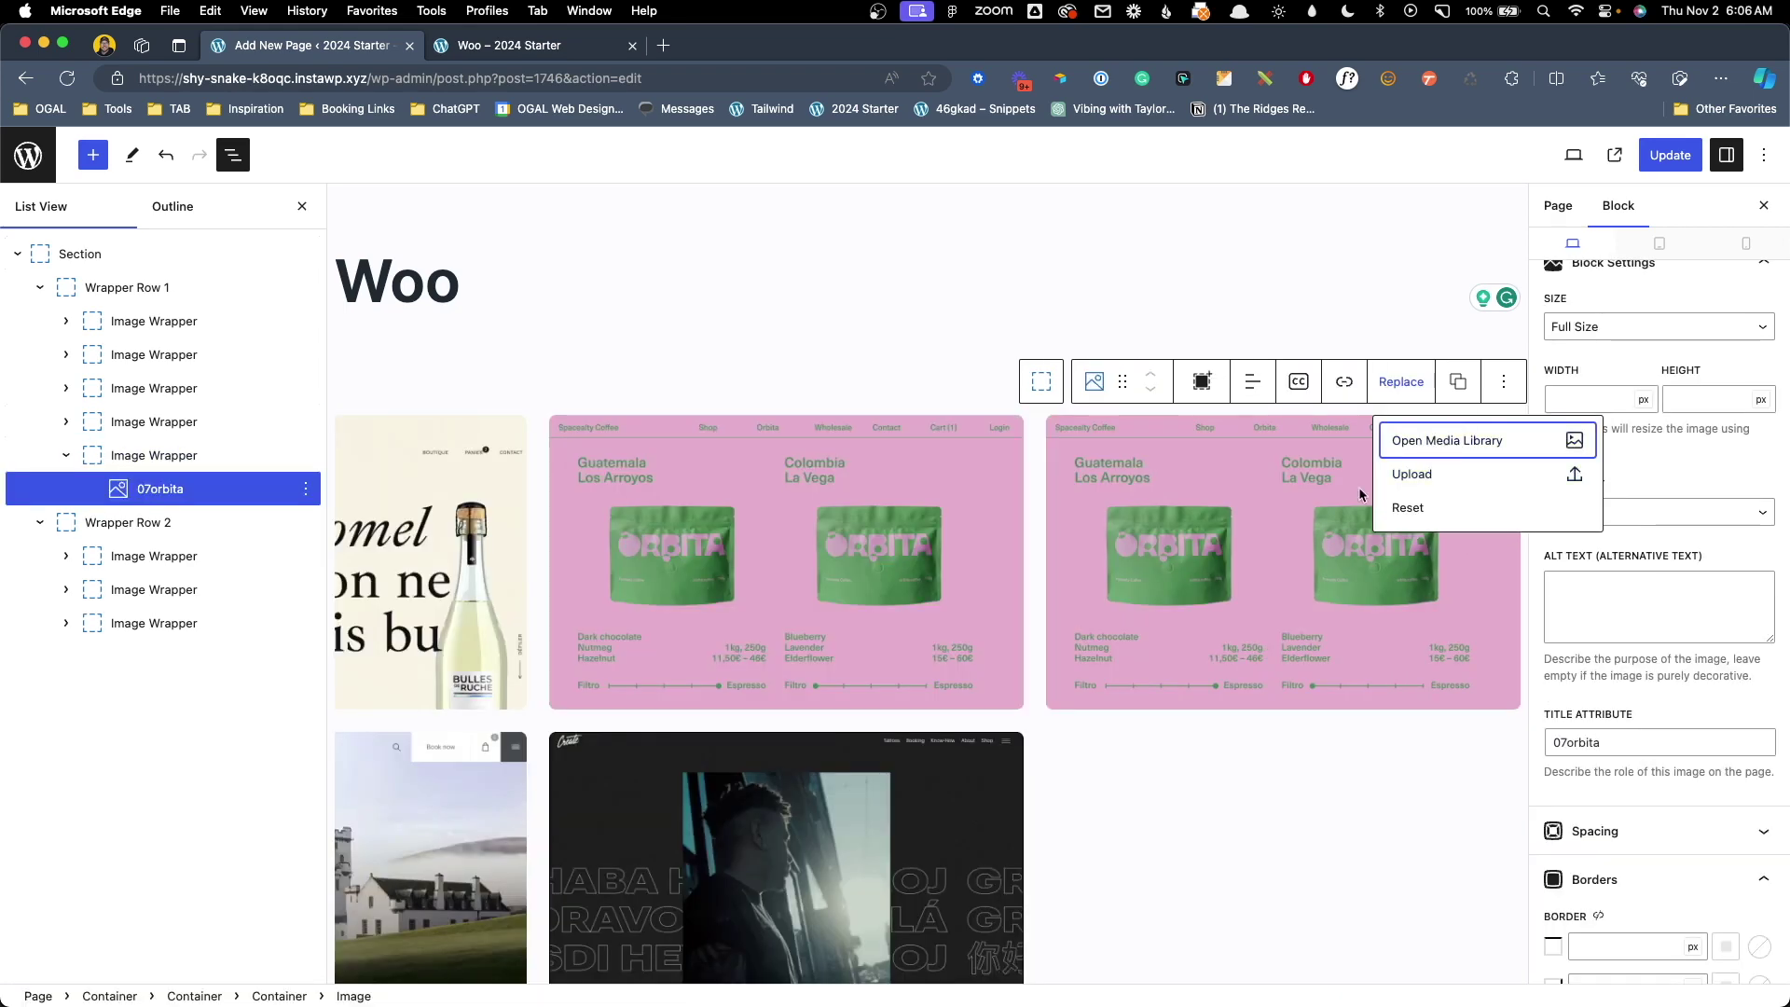
left_click(1401, 381)
left_click(1391, 382)
left_click(1431, 439)
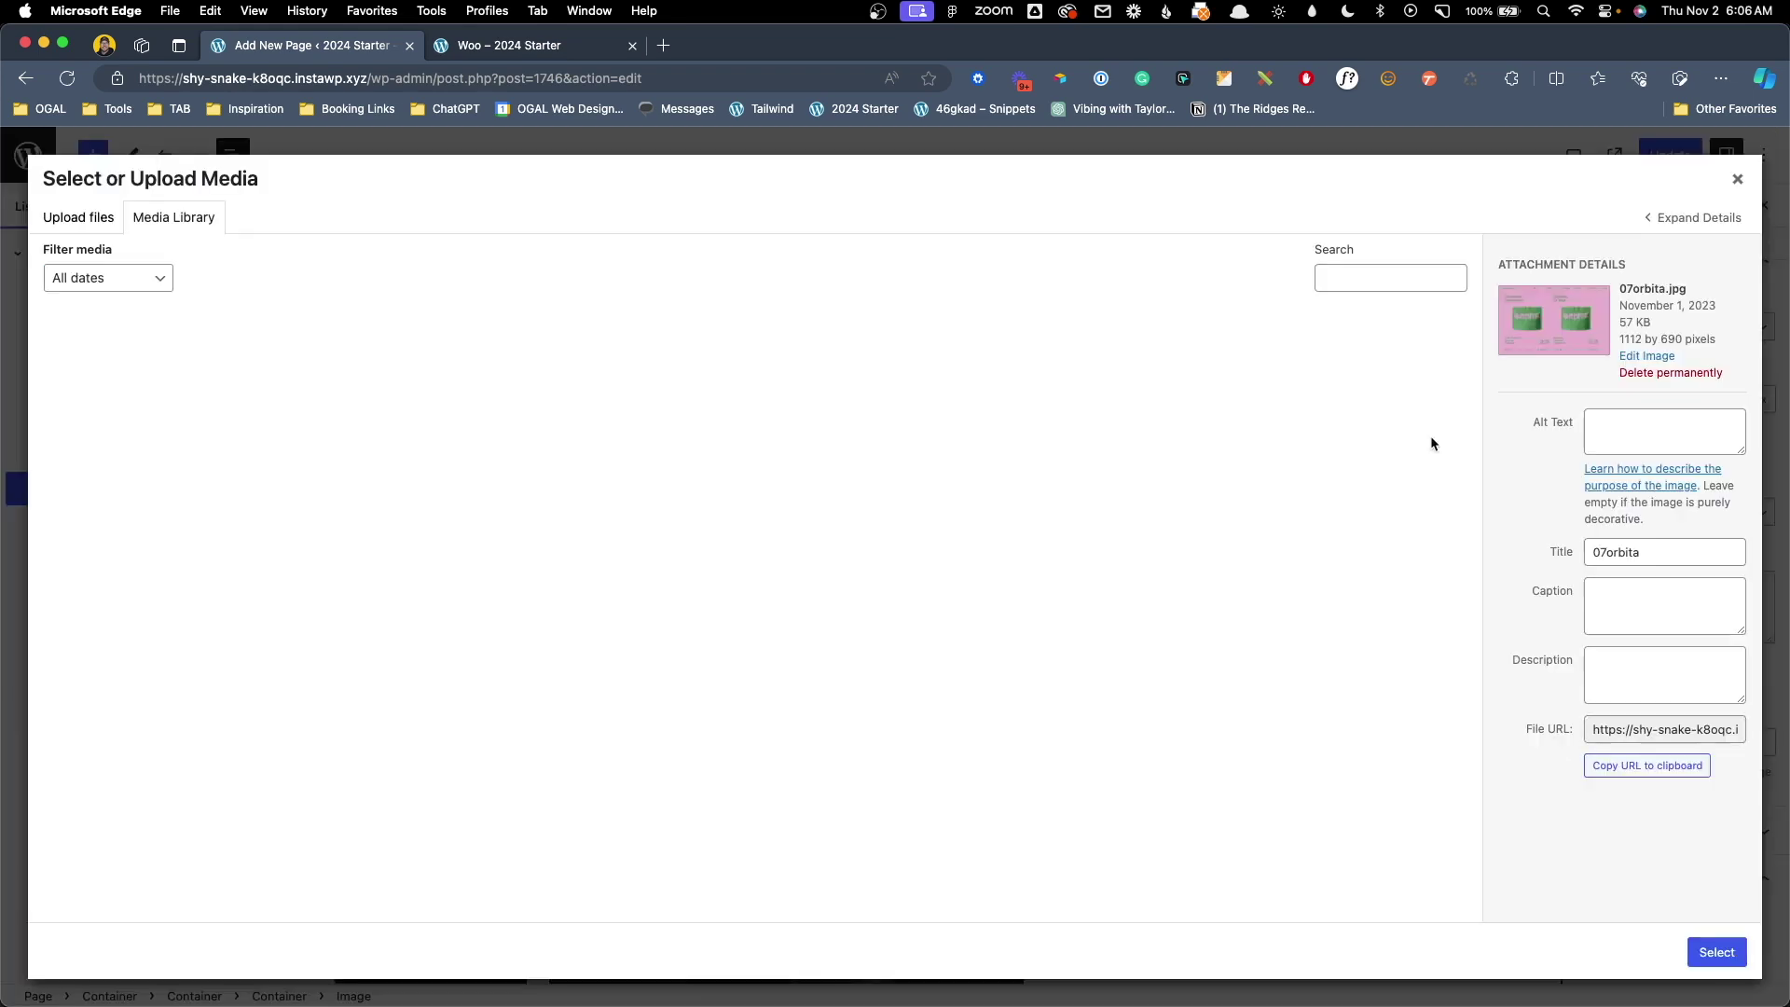
left_click(1306, 390)
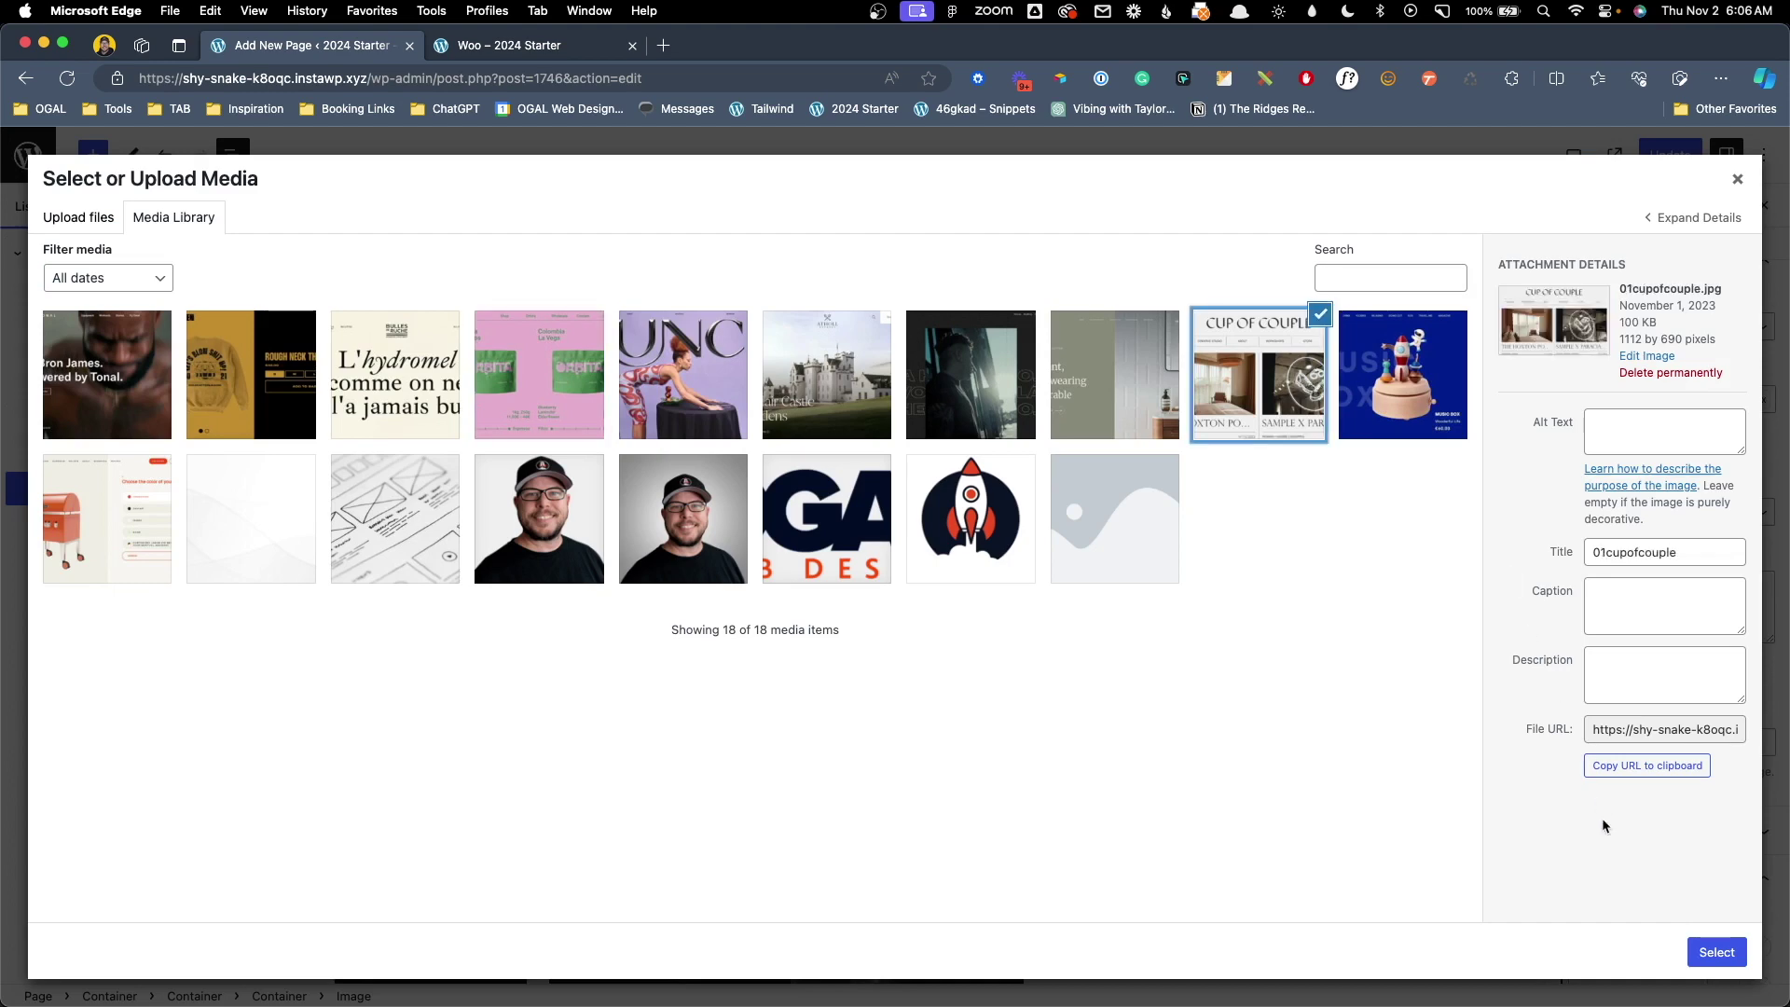
left_click(1716, 952)
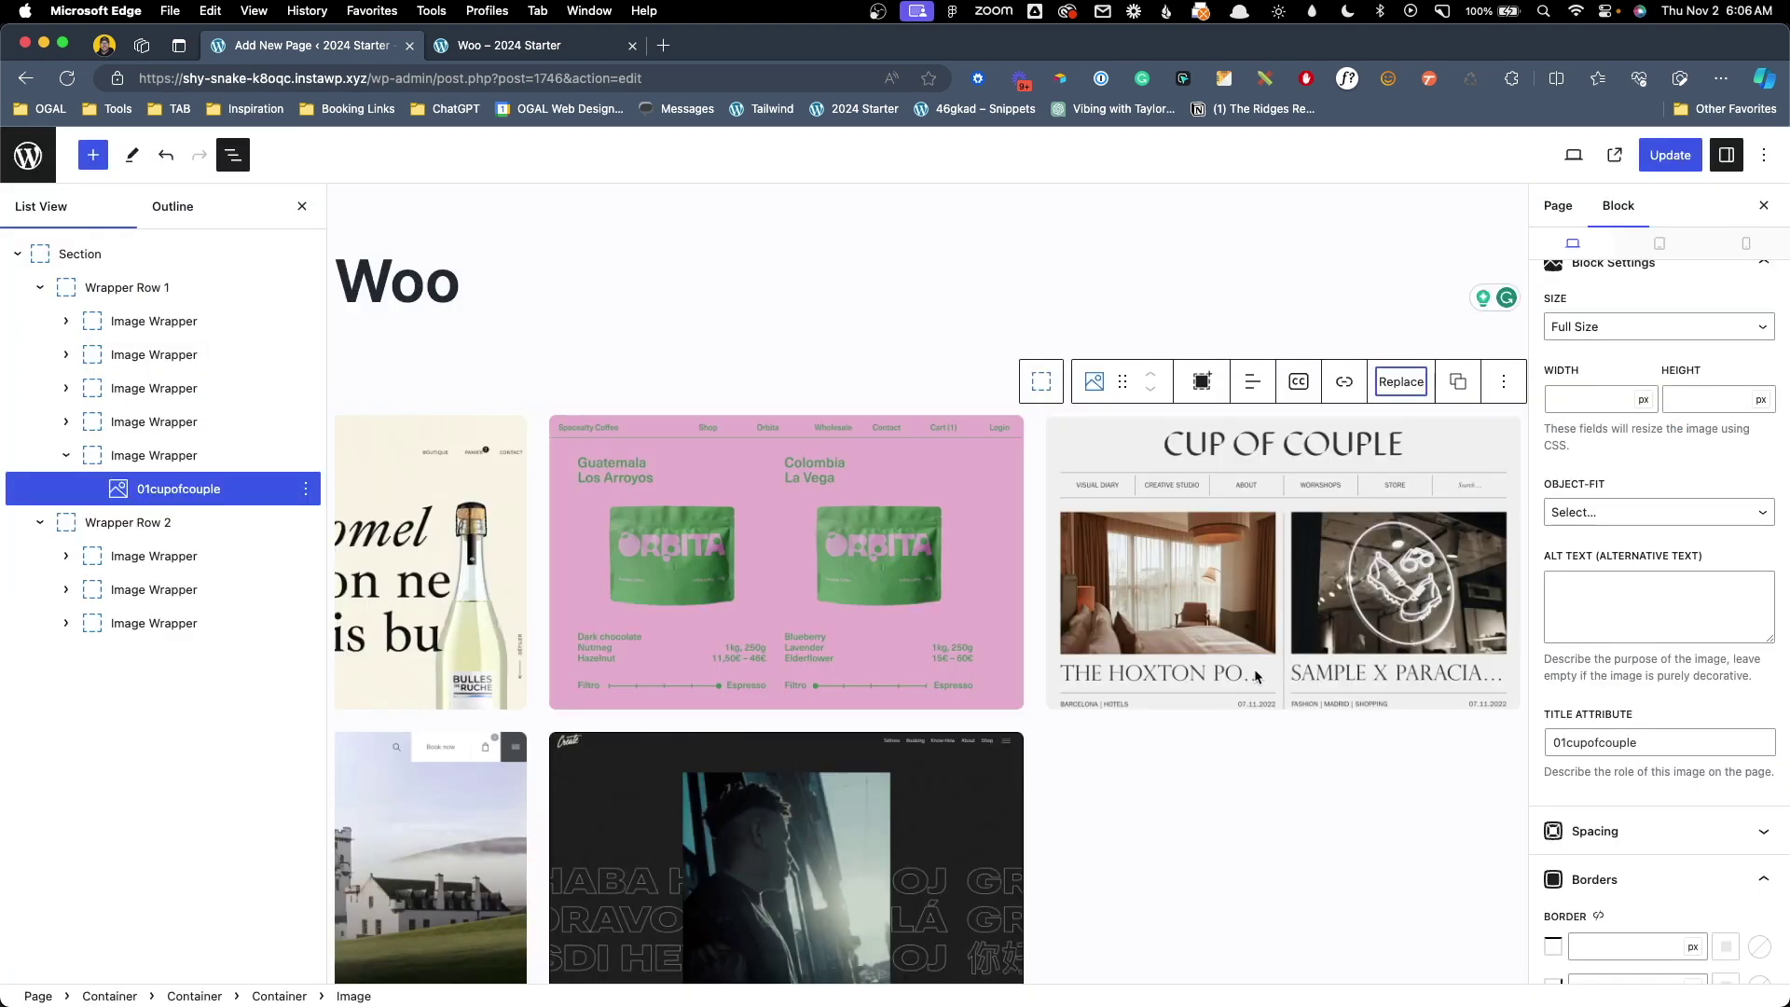
Select all five first-row Image Wrappers and change their Min Width from 40 to 25%.
left_click(131, 287)
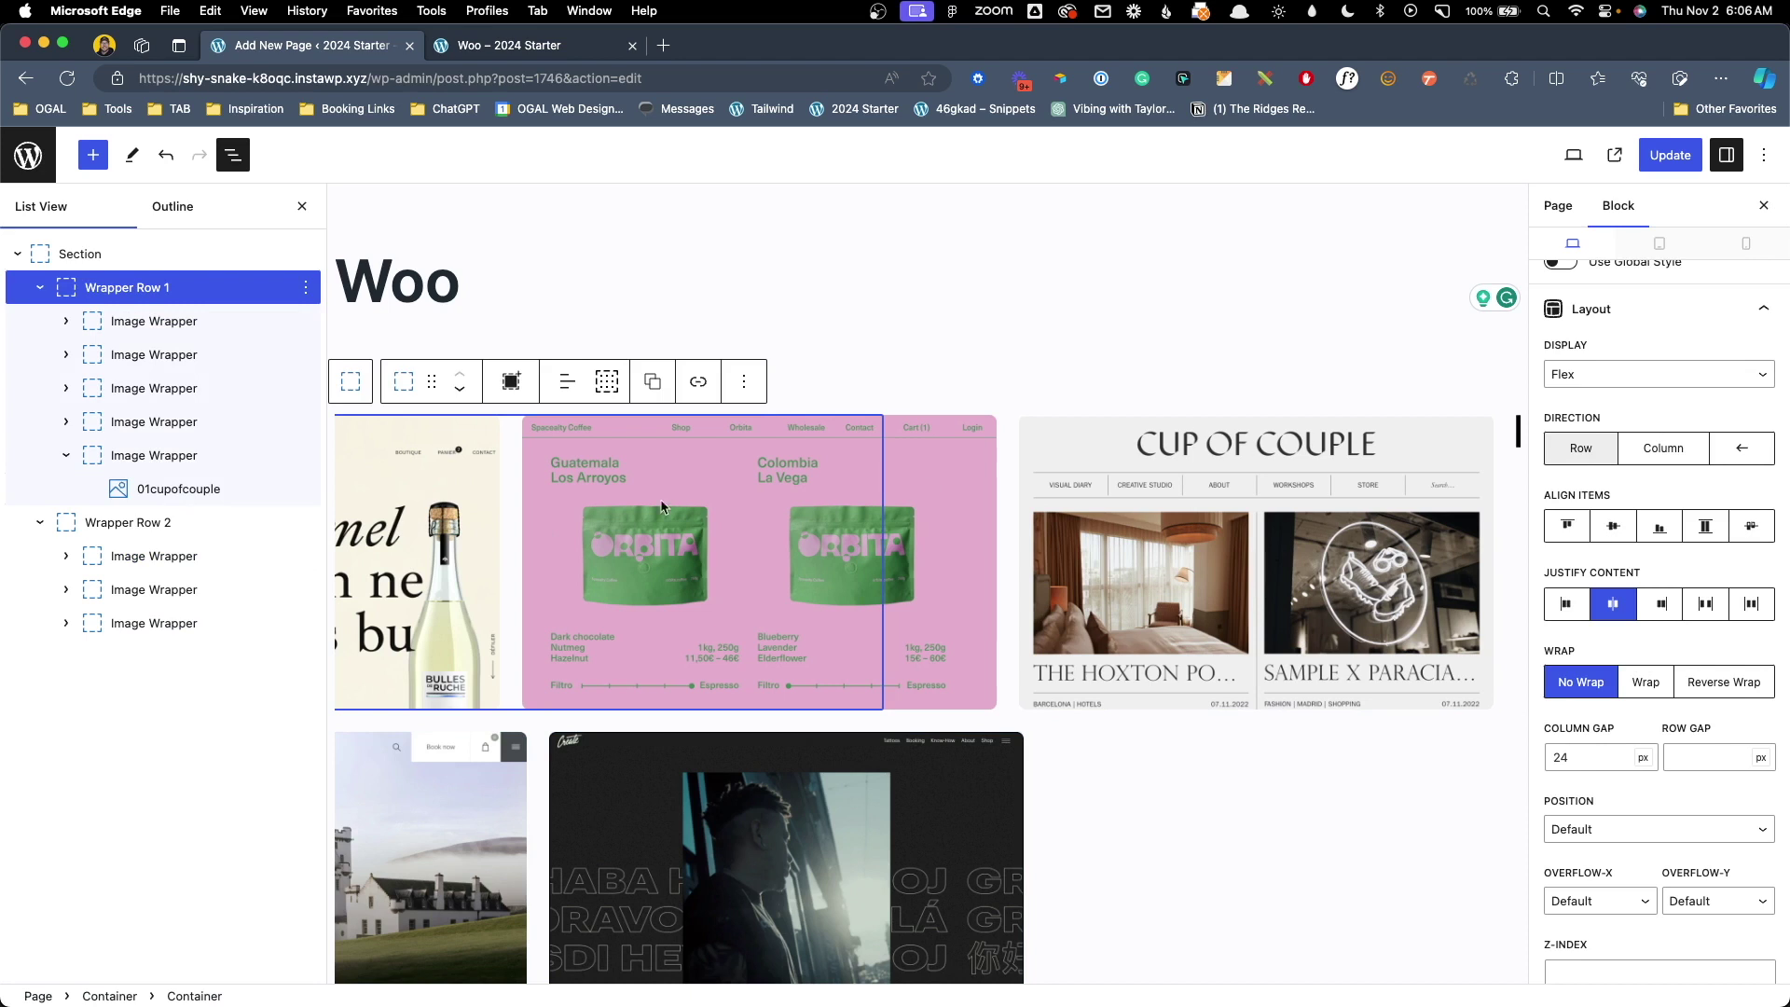
left_click(66, 457)
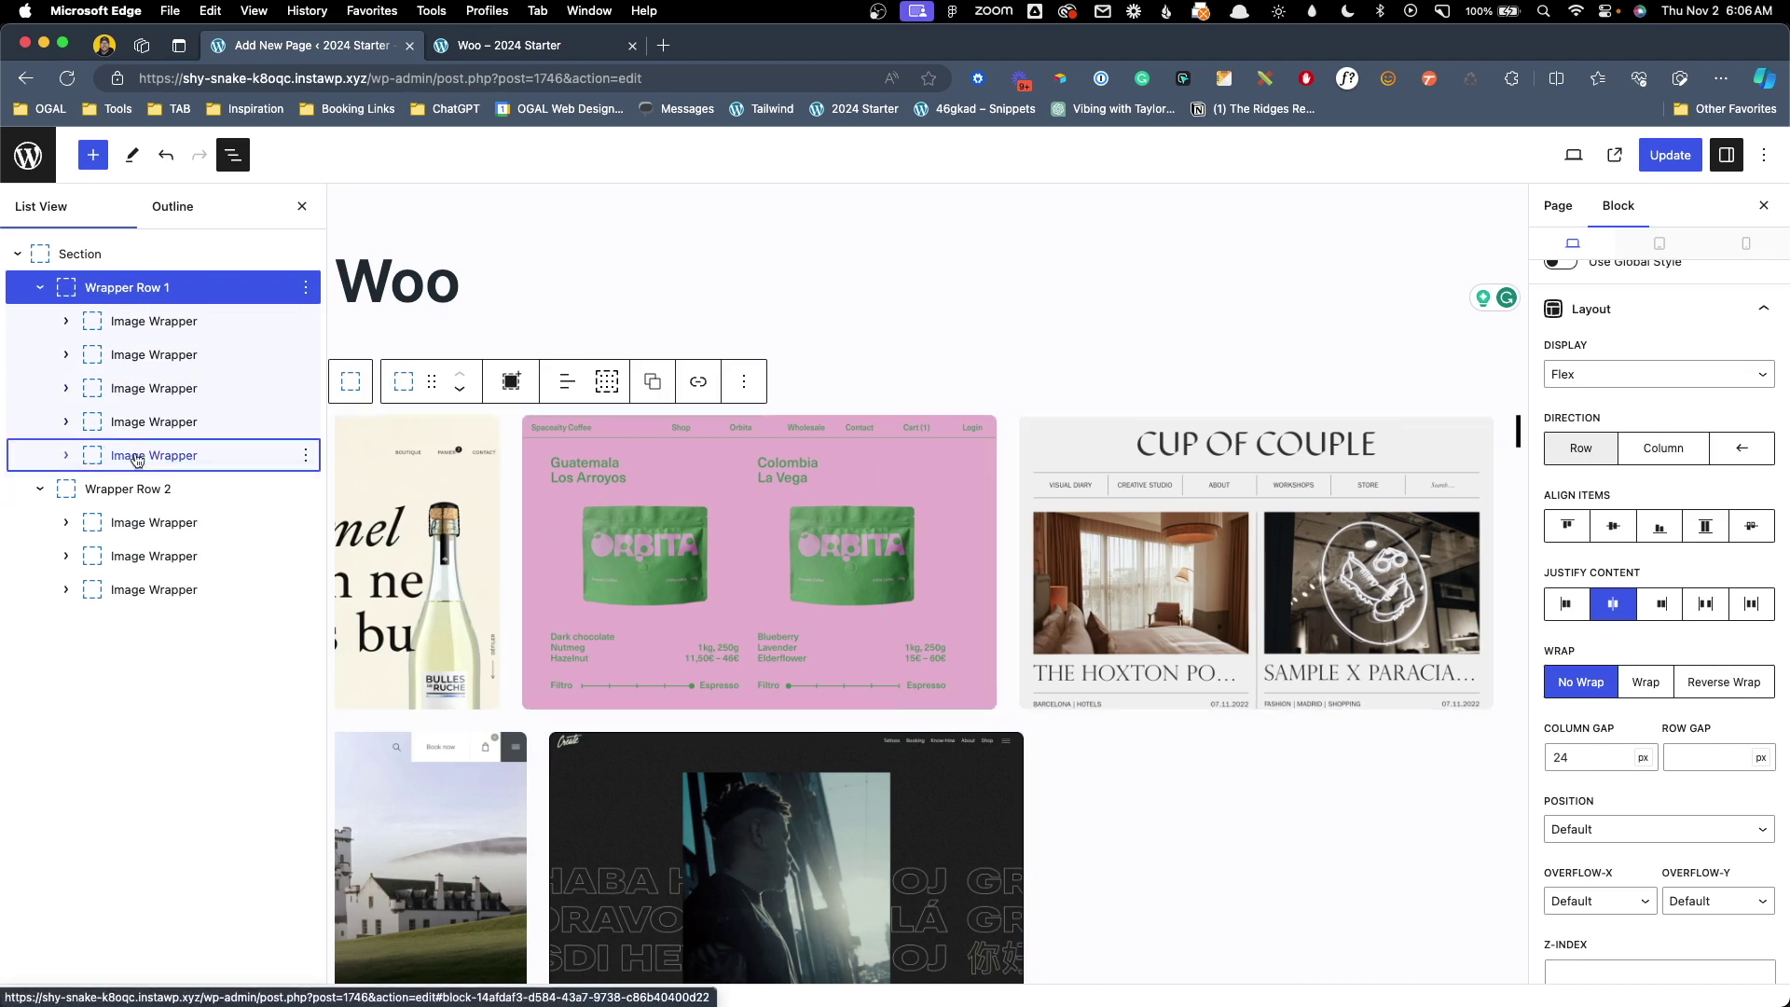
left_click(137, 459)
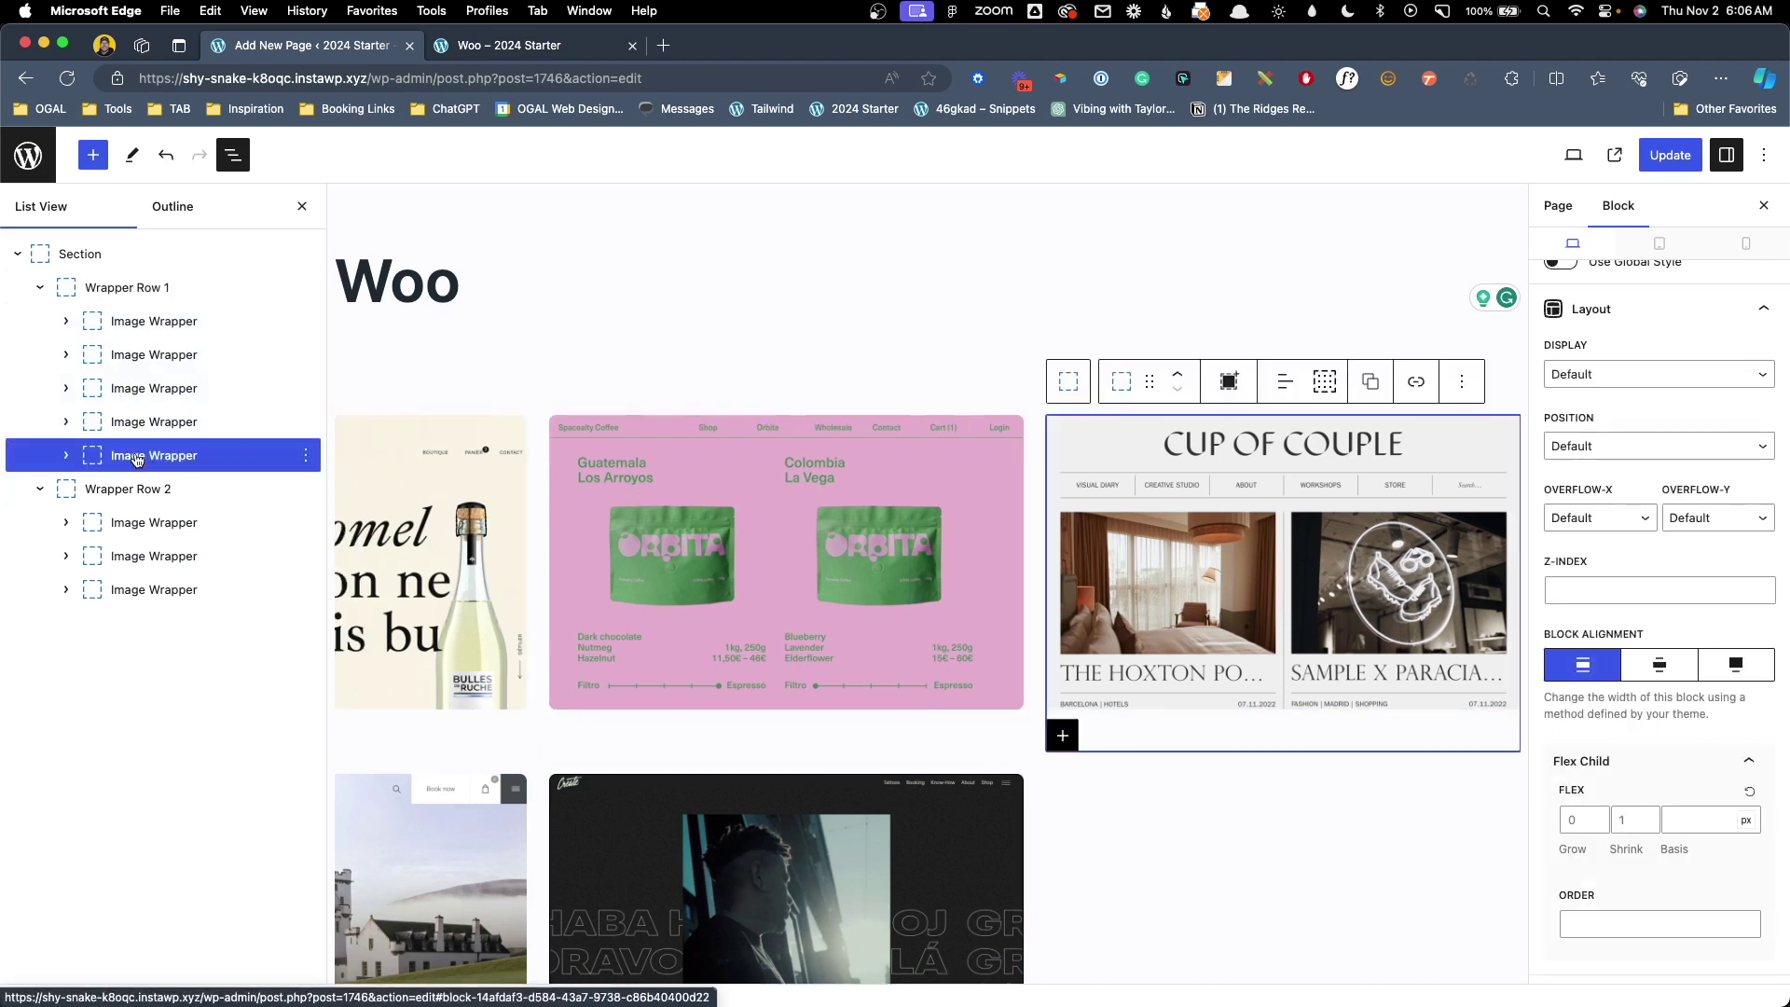
left_click(182, 321, "shift")
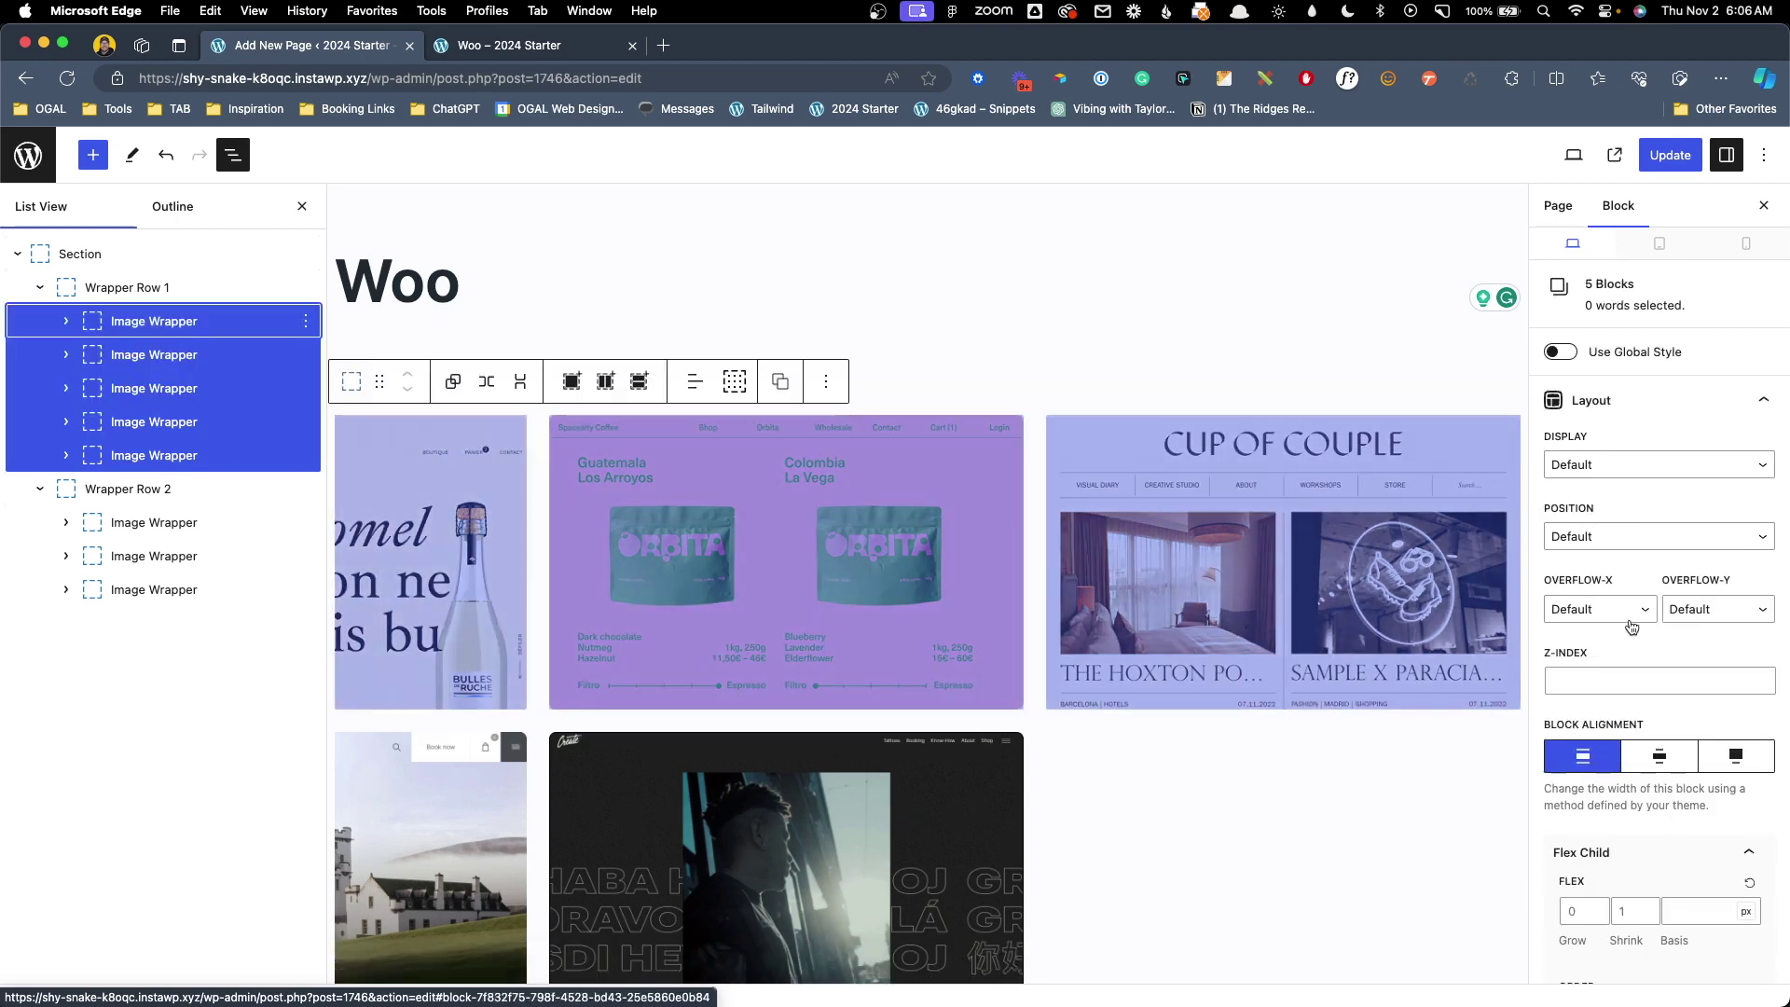
scroll(1622, 642, "down", 5)
scroll(1622, 643, "down", 2)
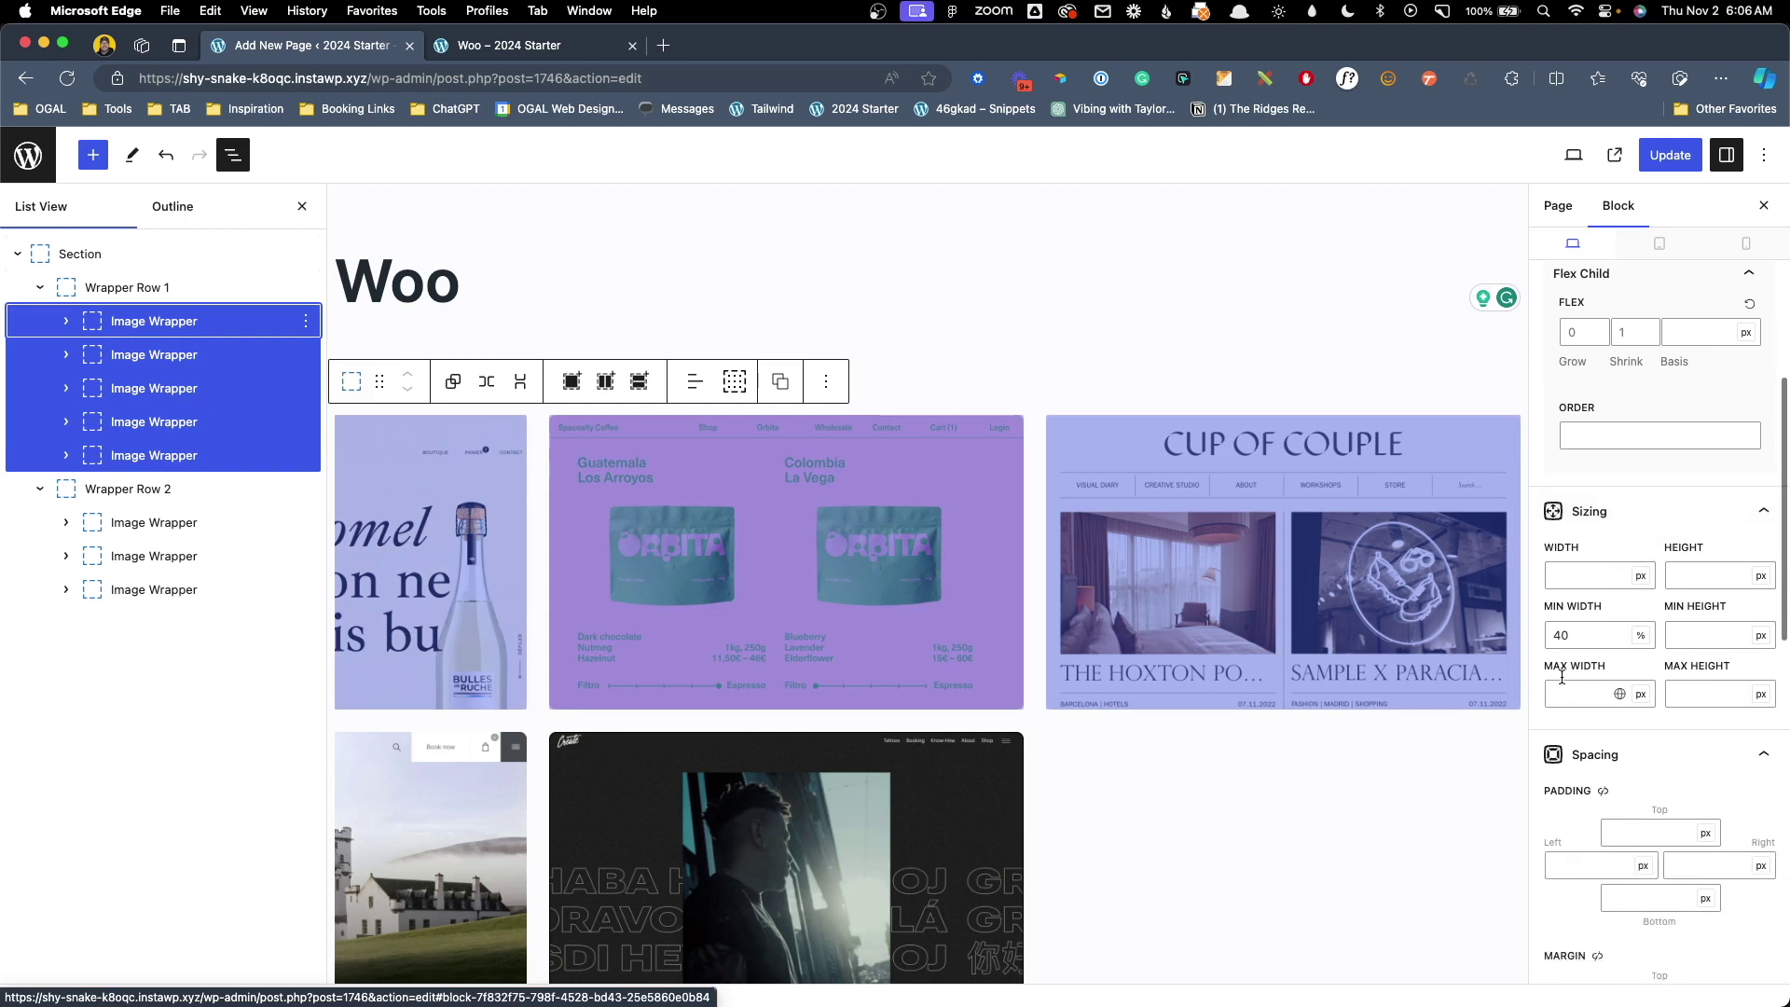
double_click(1602, 638)
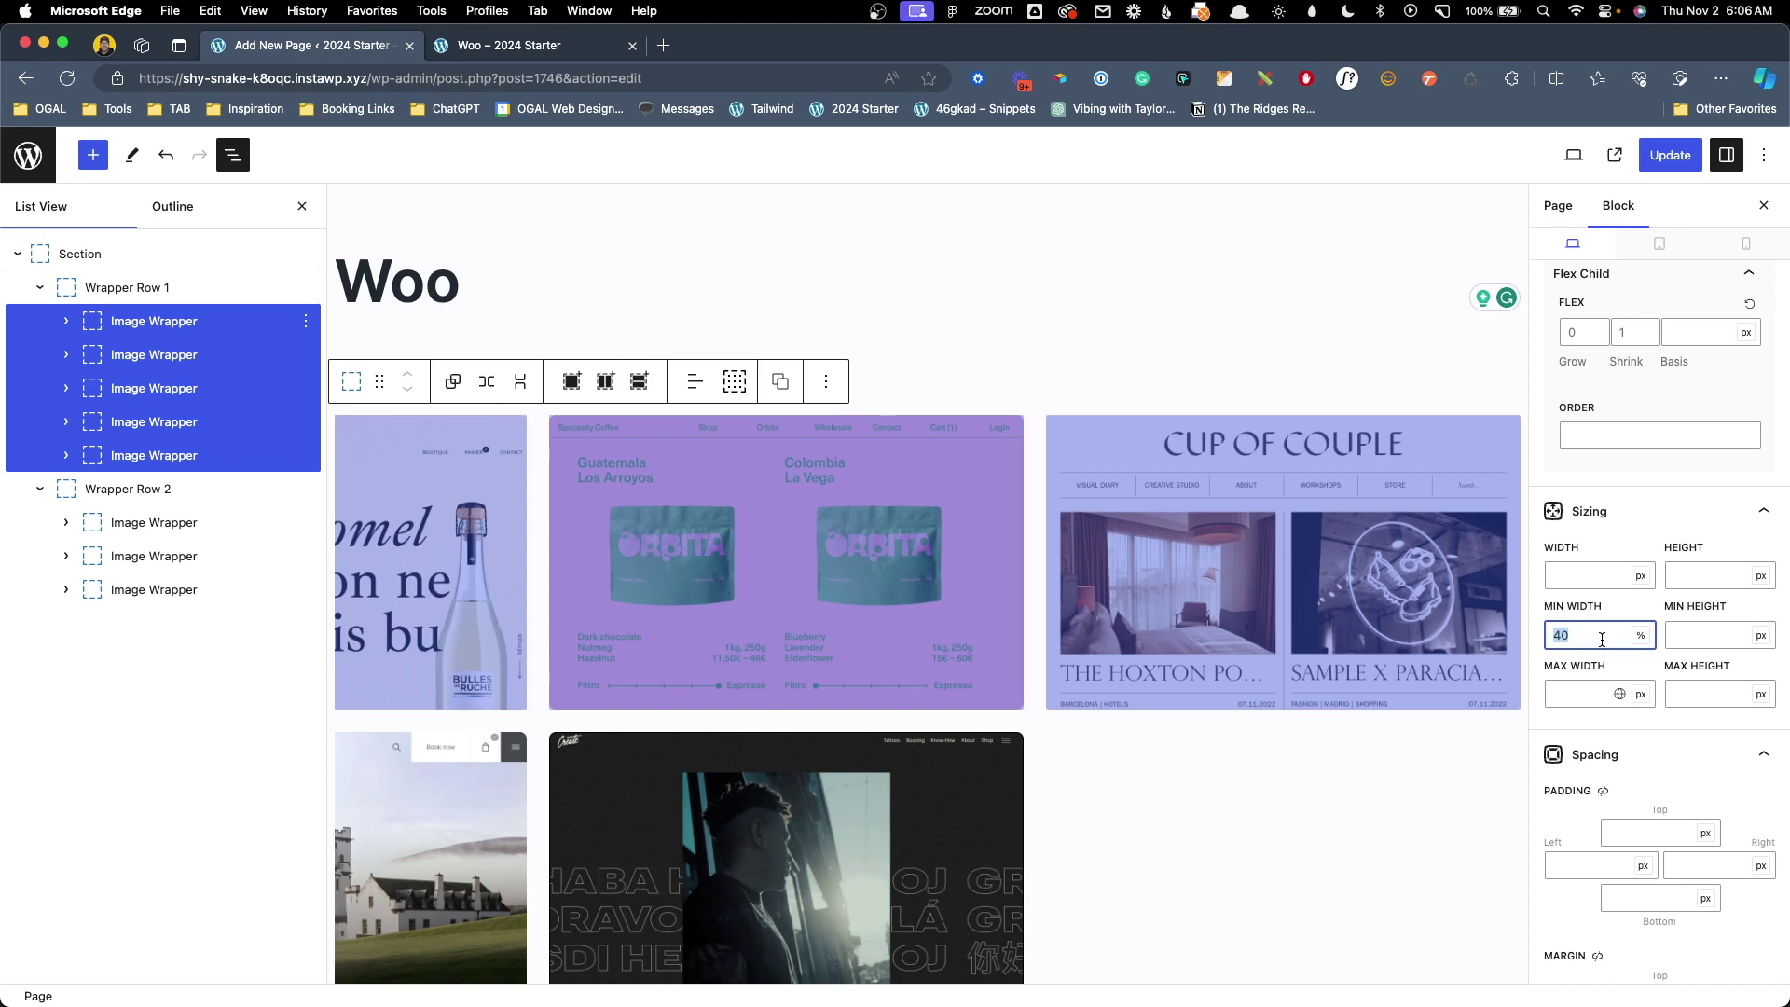
type("25")
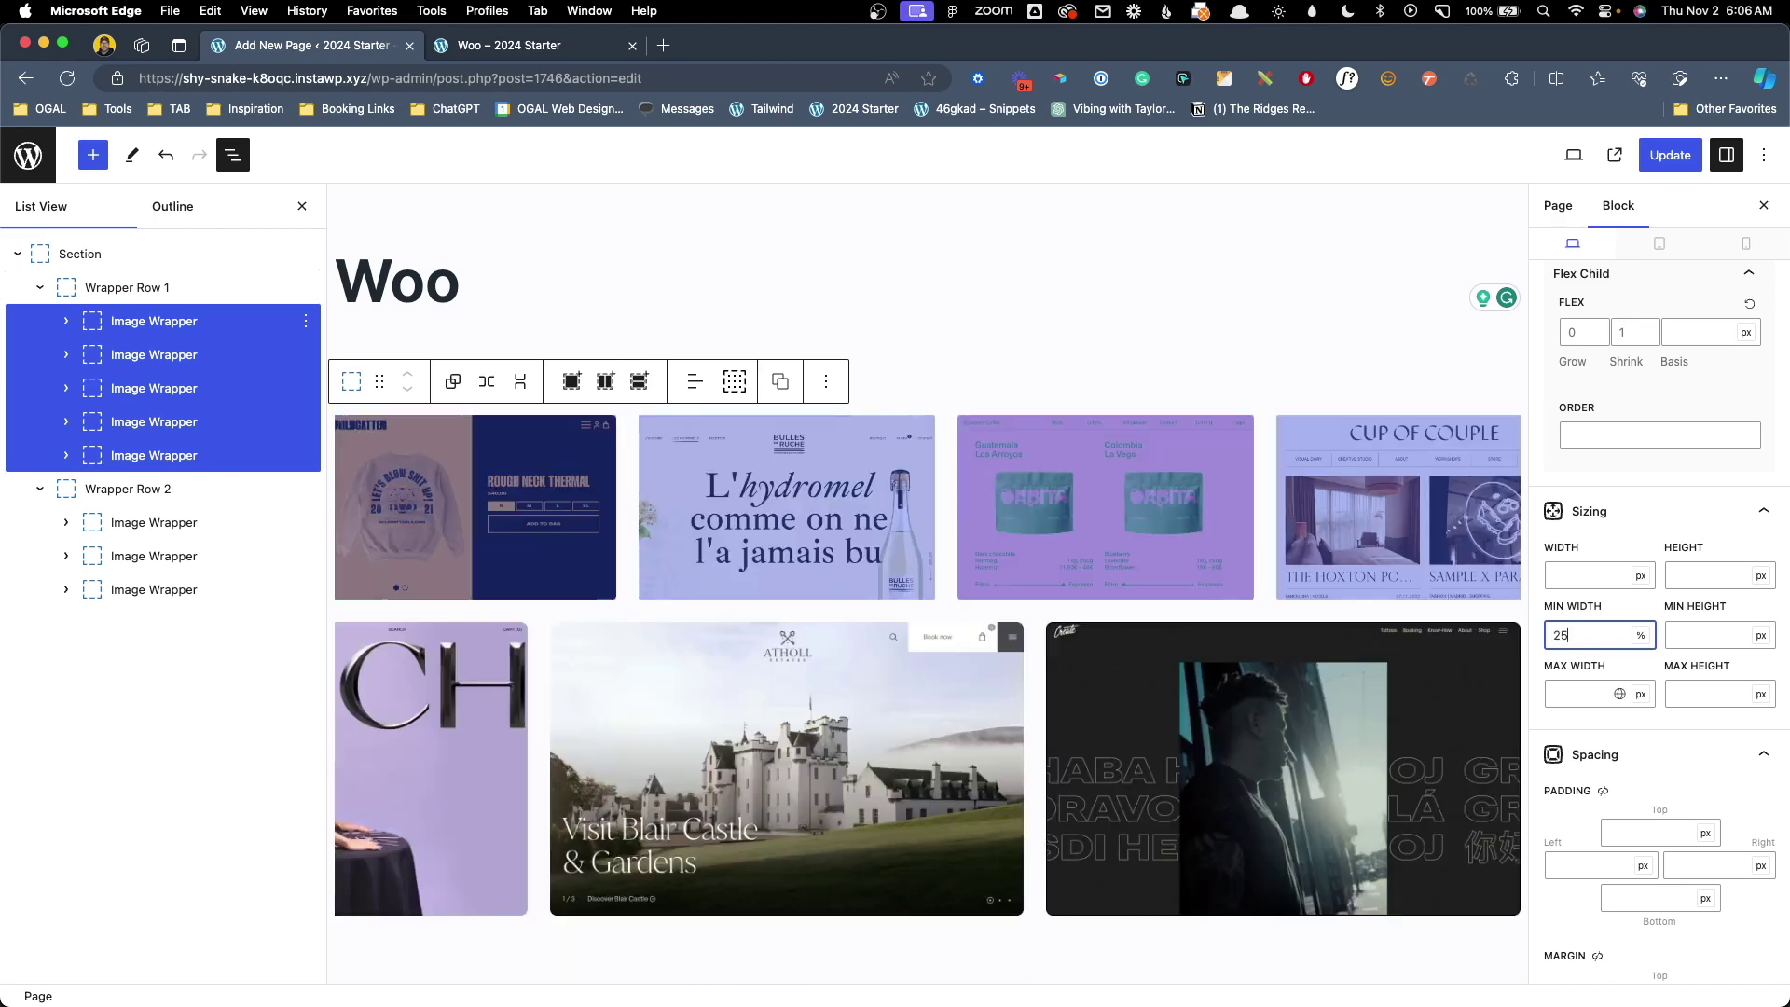
left_click(1315, 706)
Replace the 04create image in Wrapper Row 2's new last wrapper with the blue Music Box screenshot.
left_click(1331, 457)
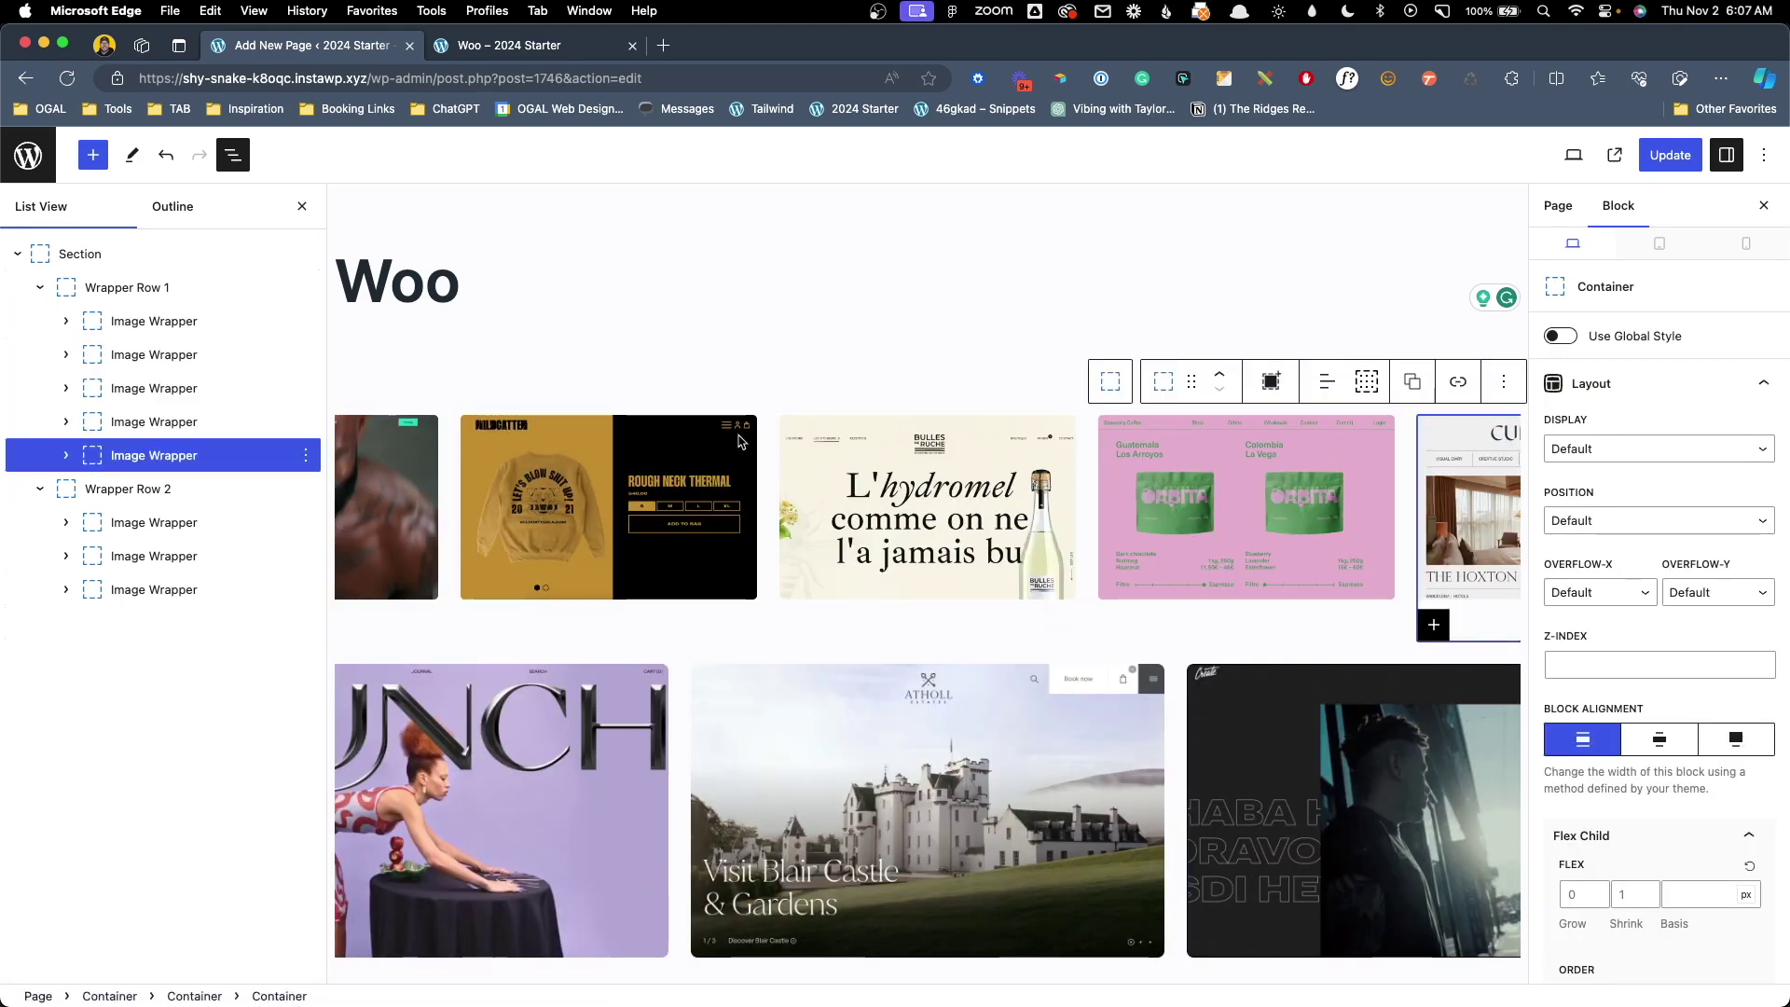
left_click(147, 589)
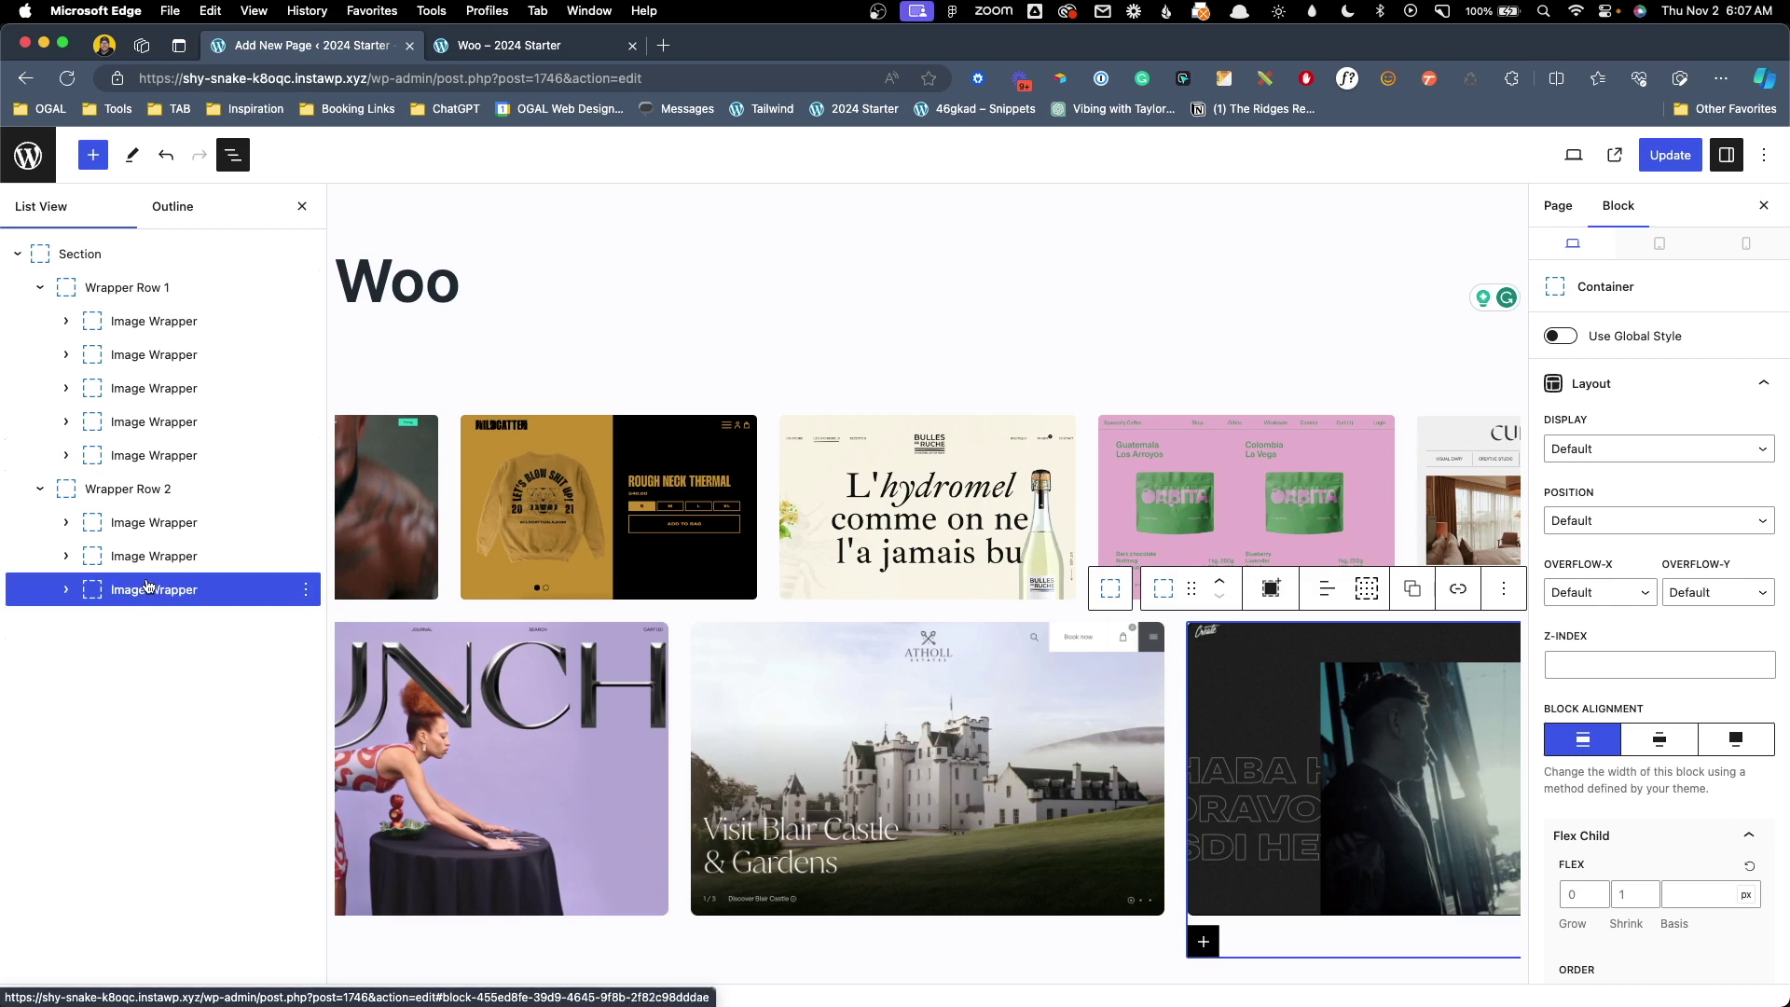
left_click(1471, 724)
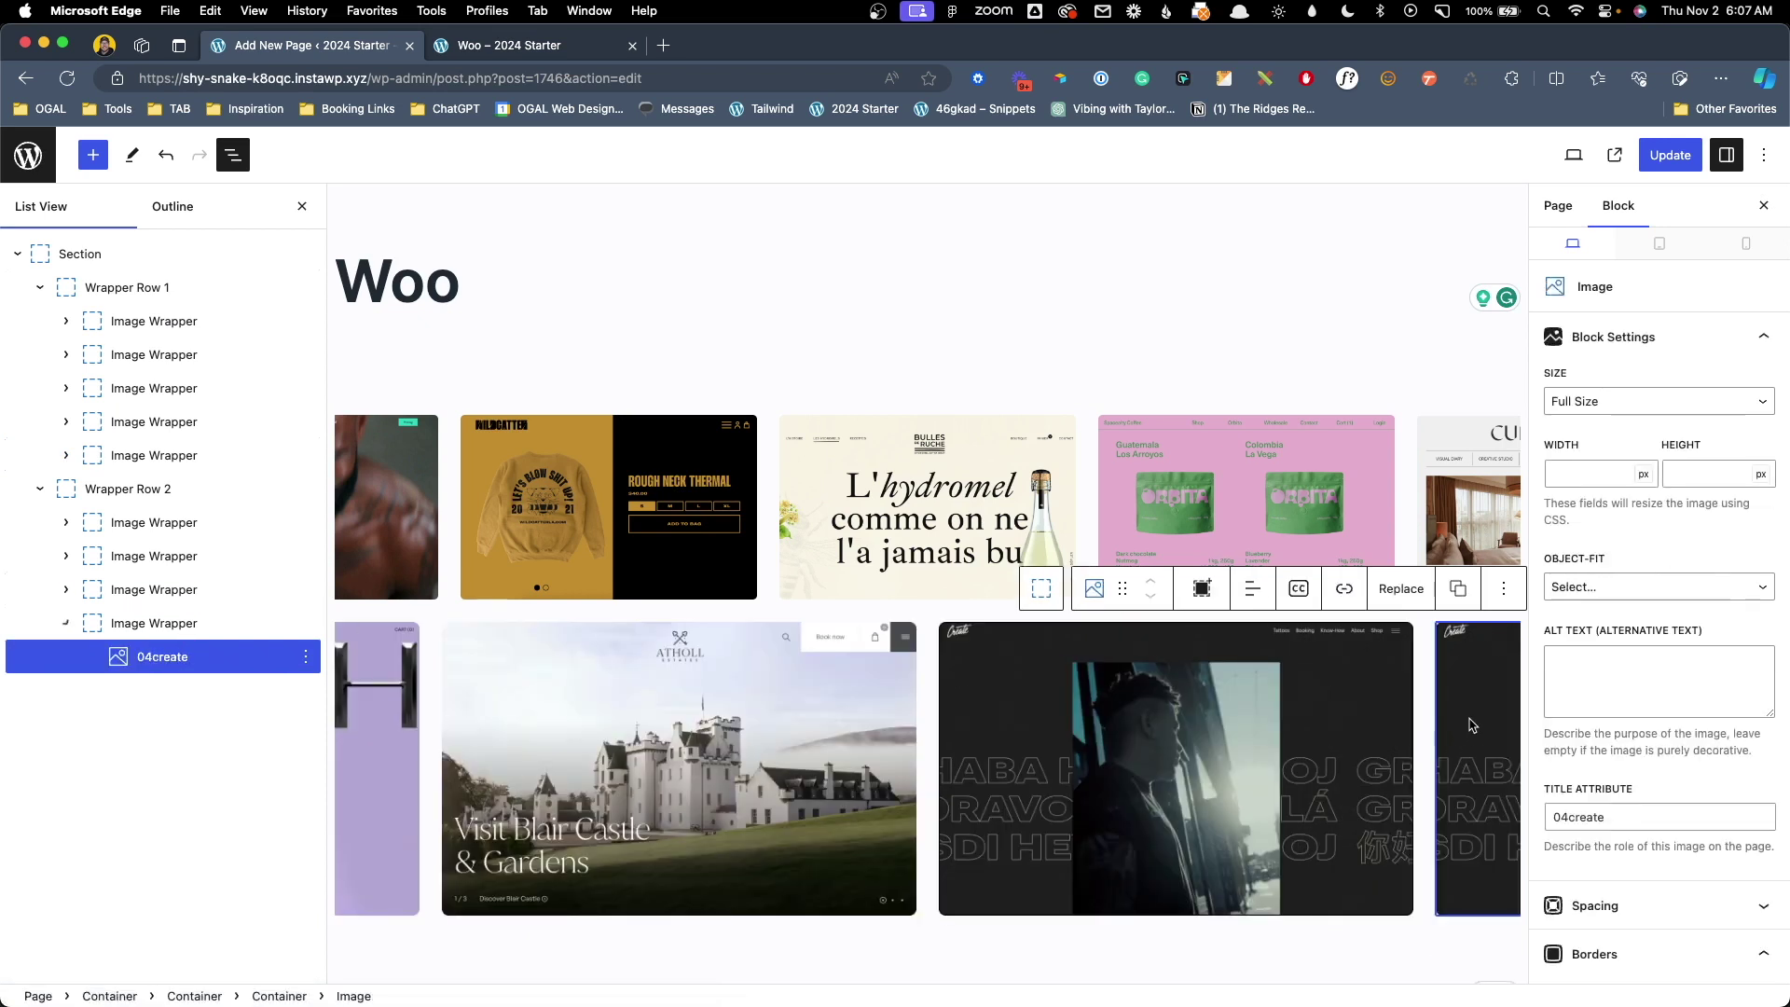
left_click(1401, 588)
left_click(1422, 653)
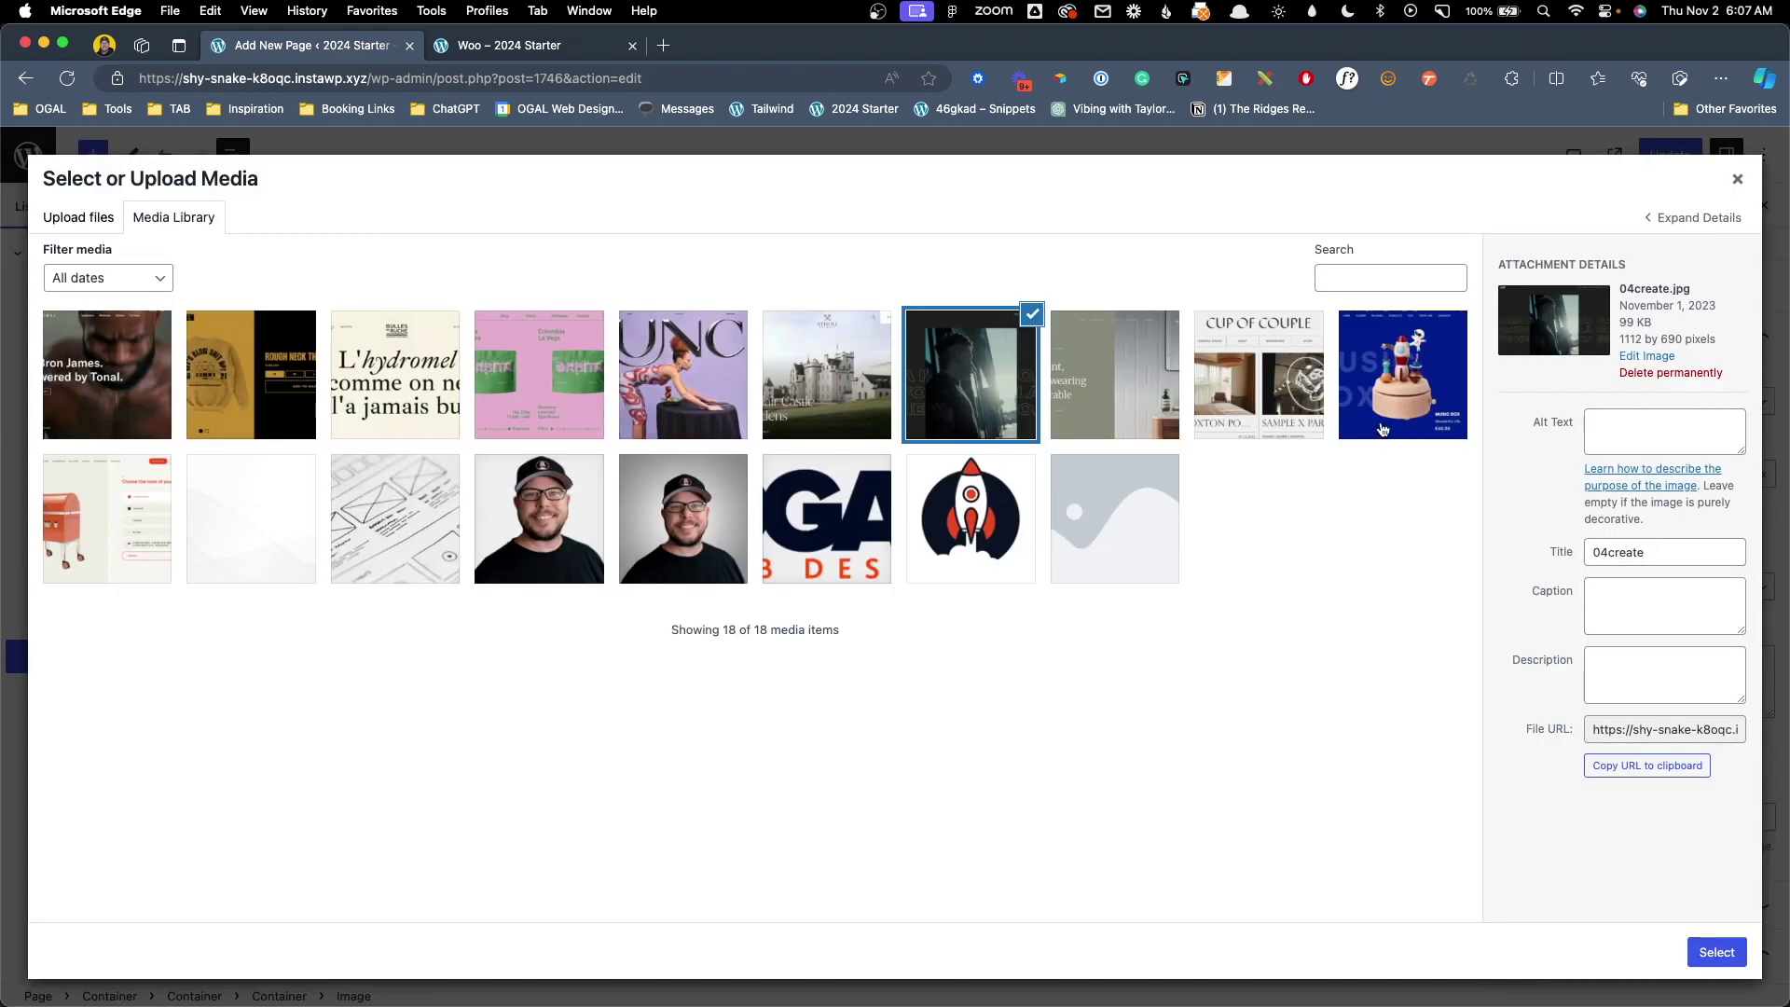
left_click(1382, 429)
left_click(1716, 951)
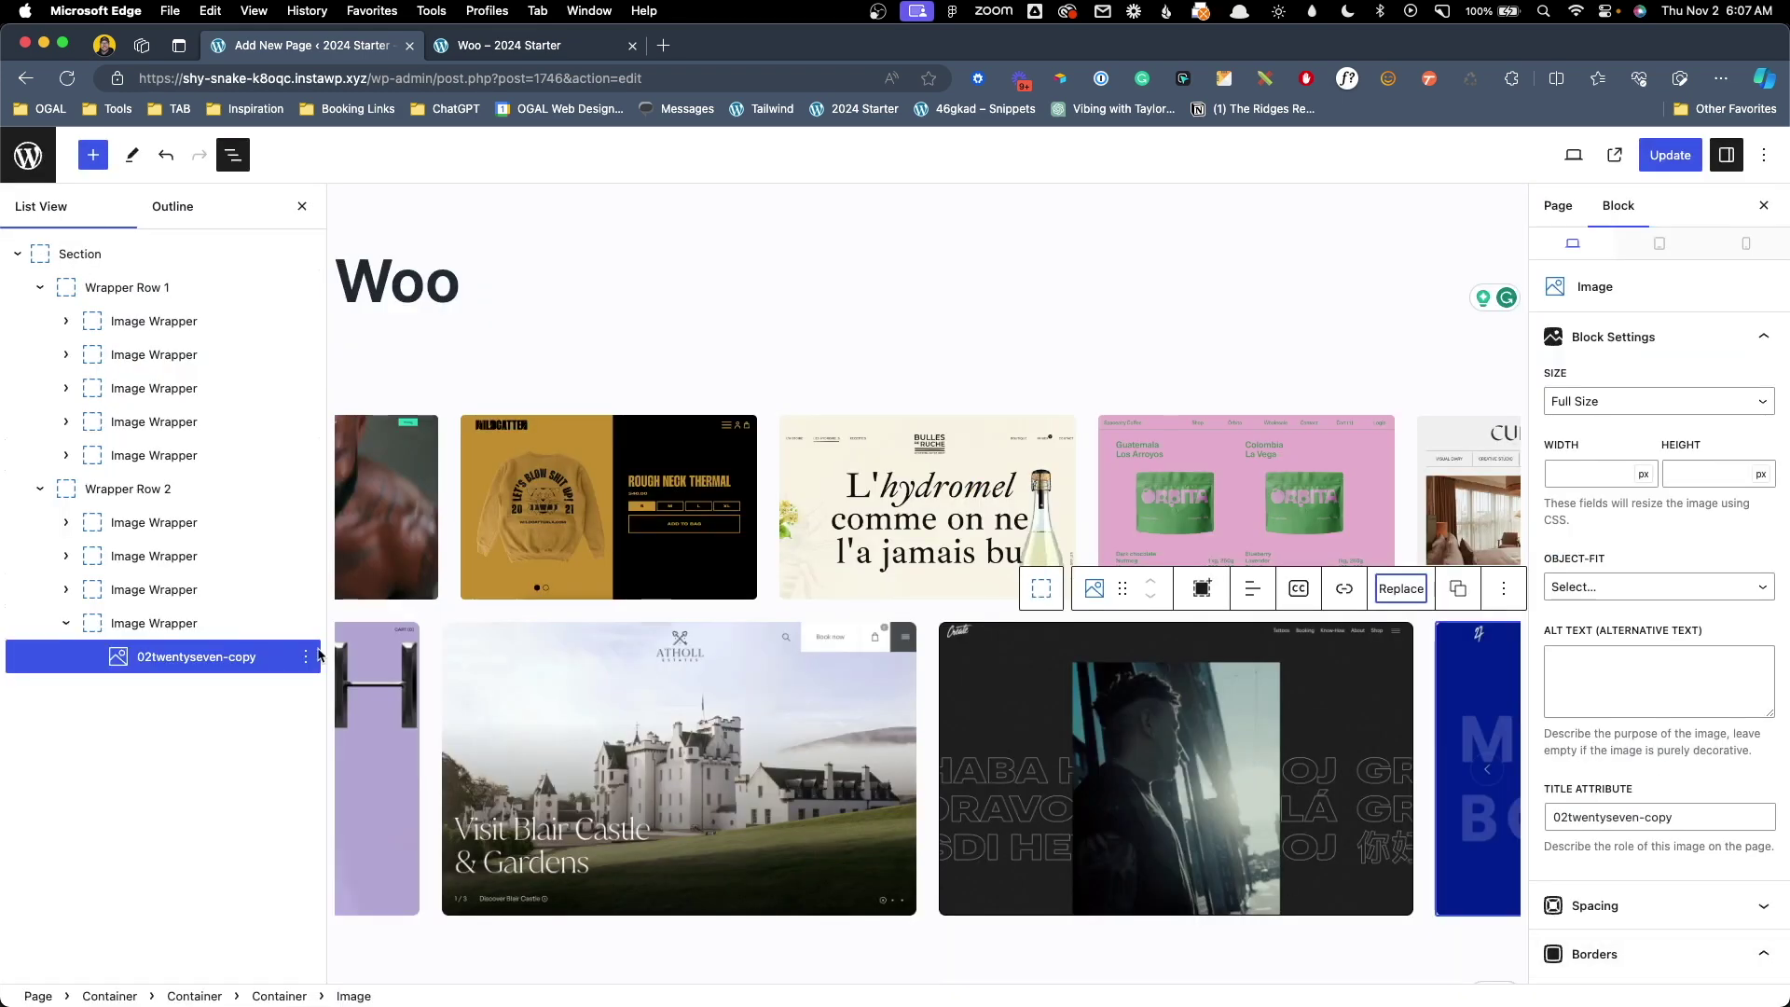
Give all four Wrapper Row 2 image wrappers a 25% minimum width and update the page.
left_click(75, 630)
left_click(154, 522)
left_click(130, 623, "shift")
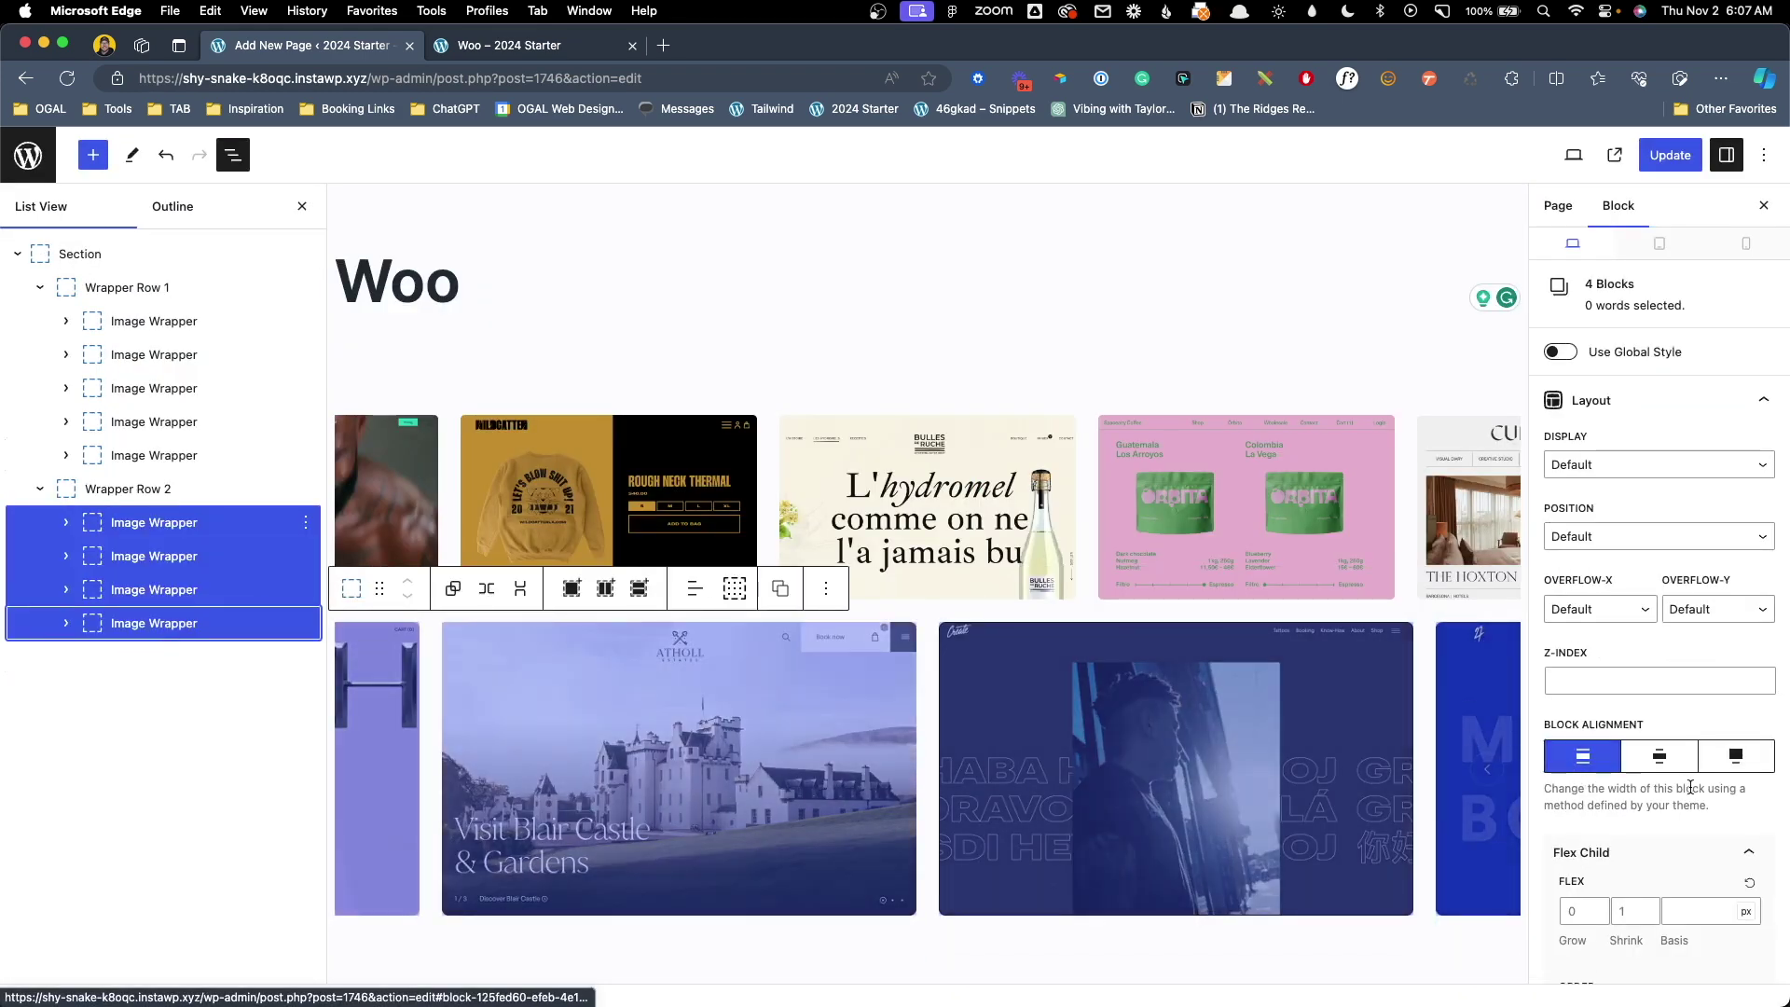
scroll(1690, 787, "down", 5)
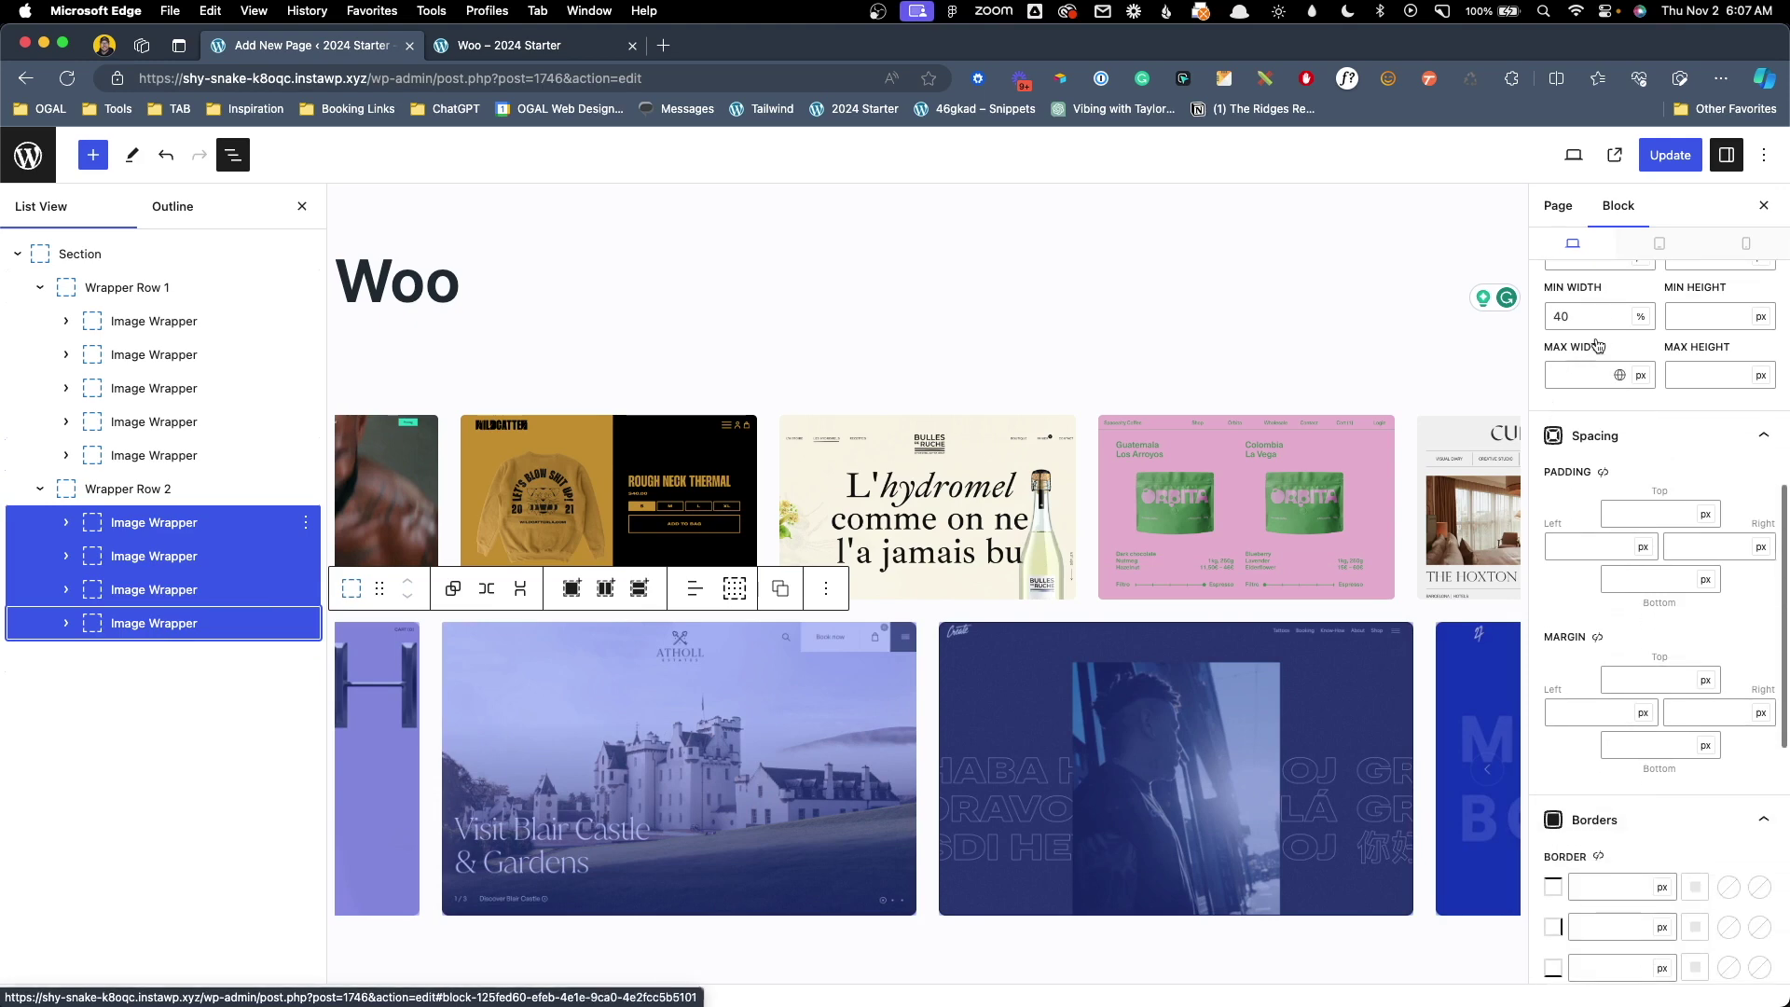
double_click(1585, 317)
type("25")
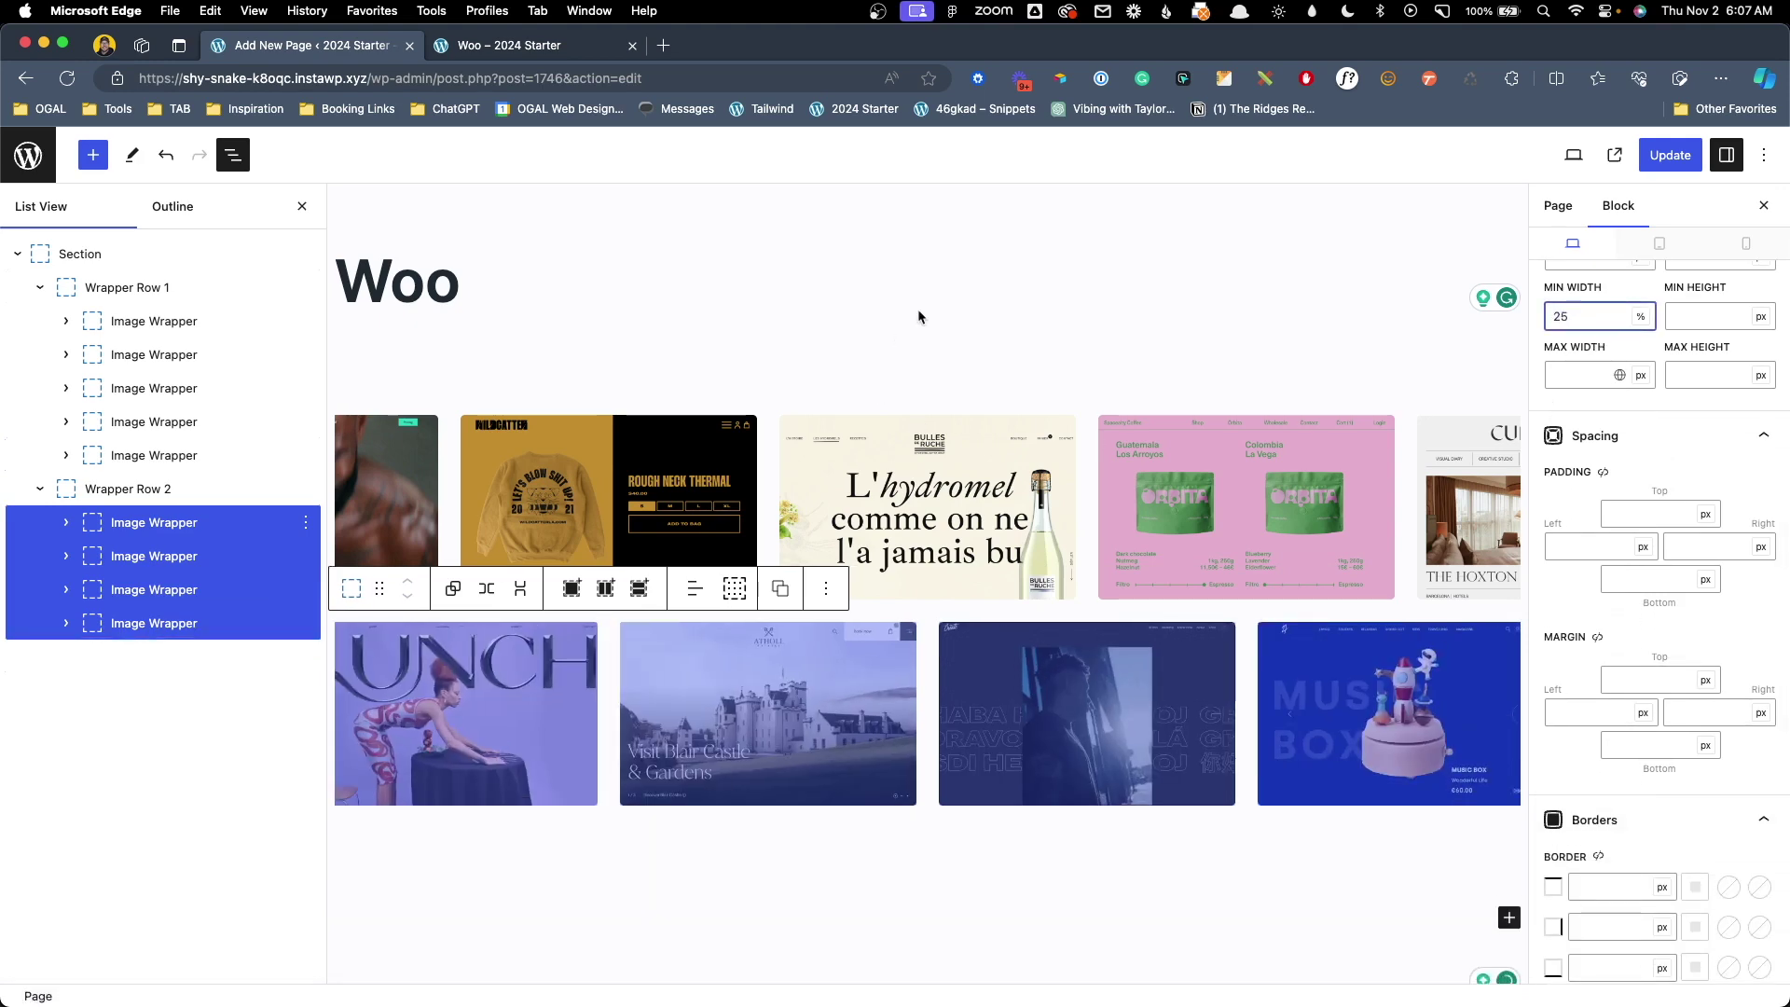
left_click(918, 317)
left_click(302, 206)
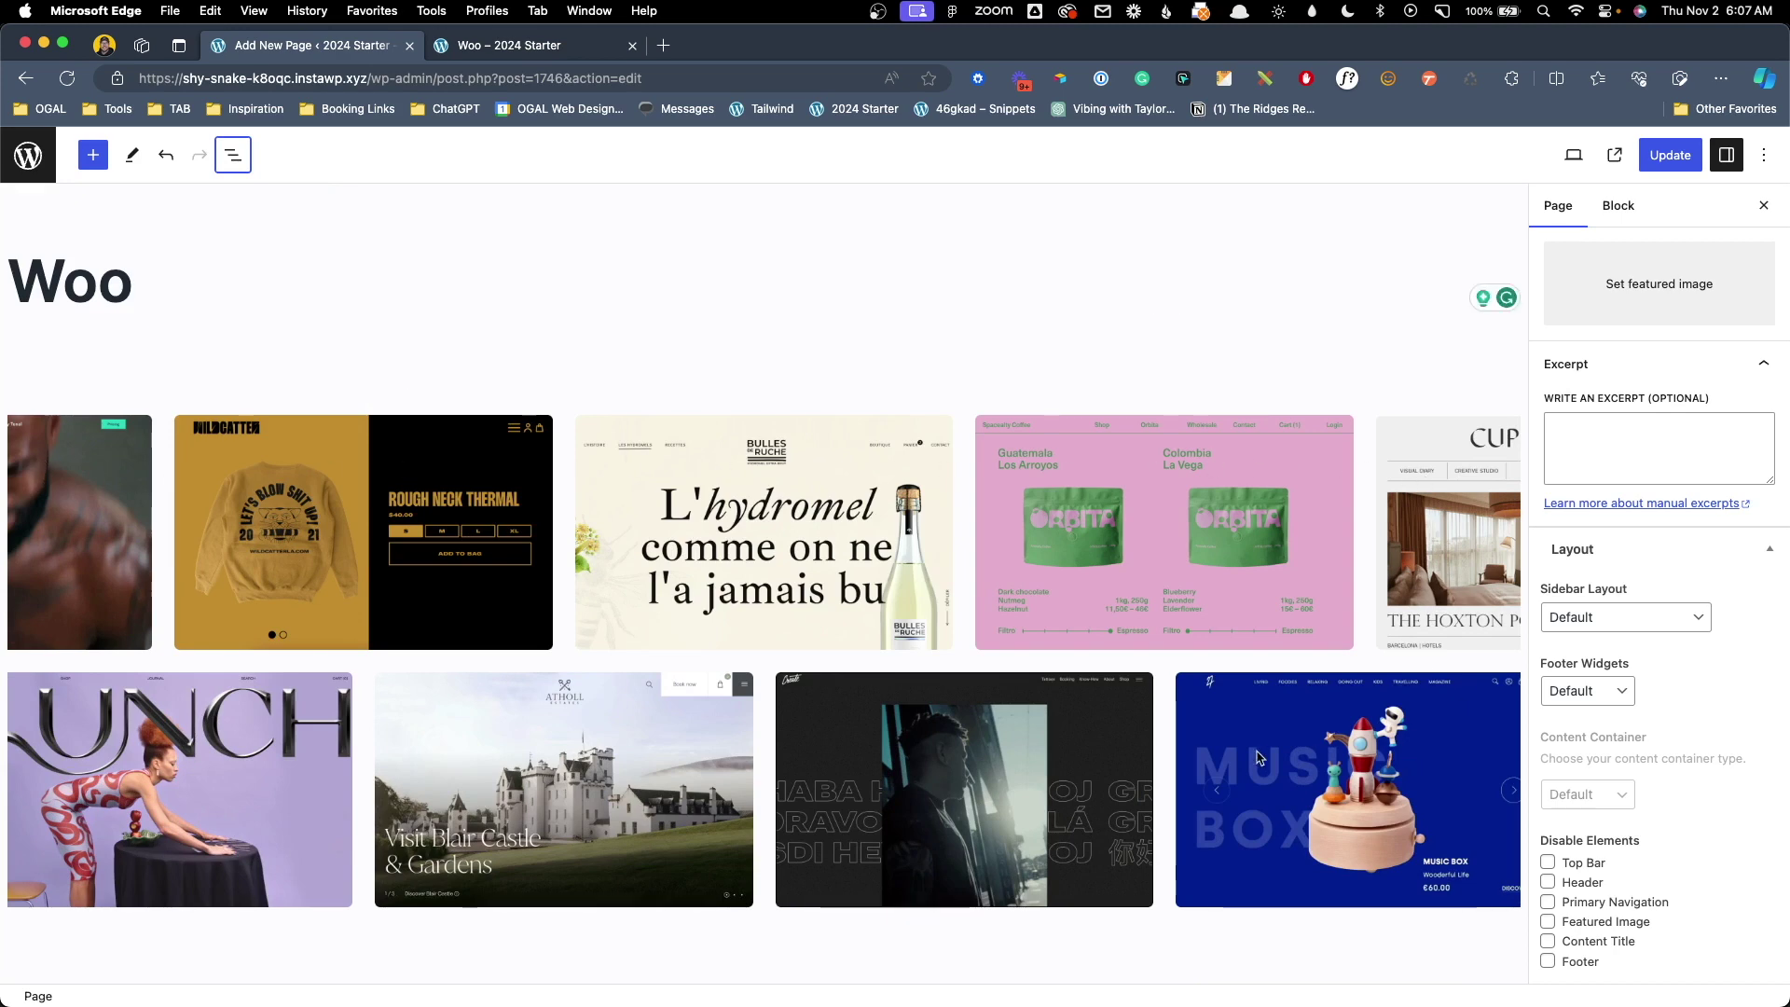
left_click(1669, 155)
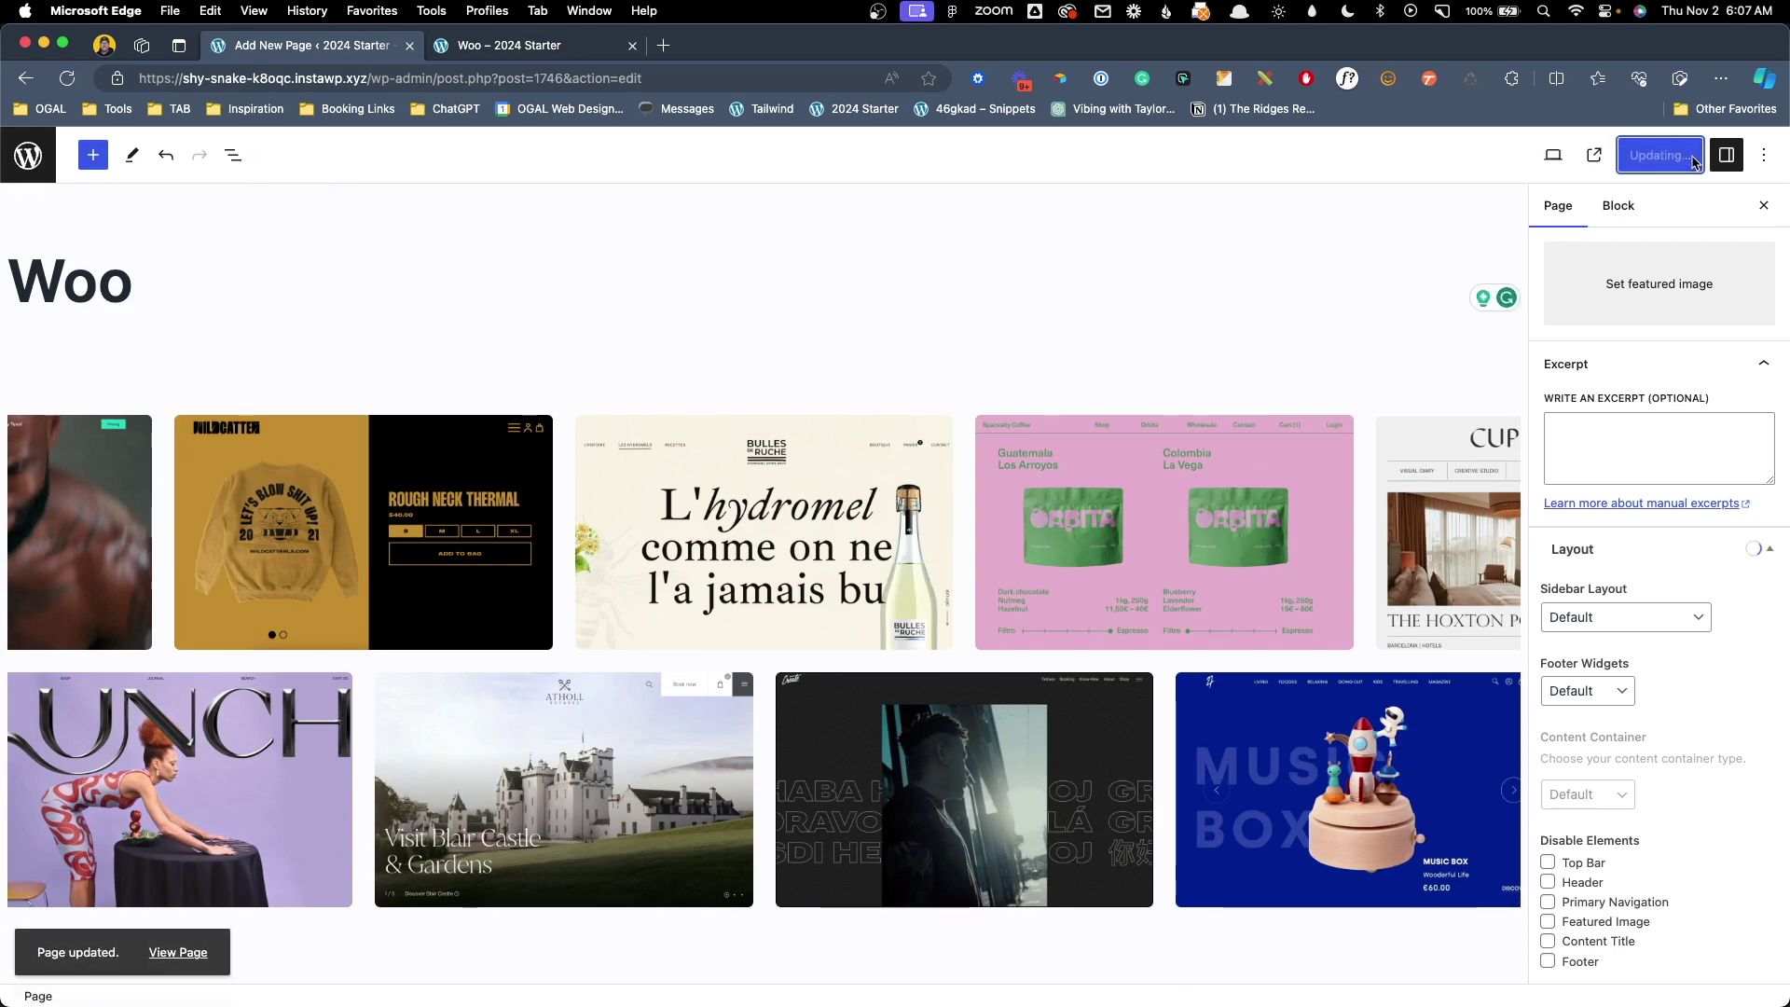
Switch to the live 'Woo – 2024 Starter' tab and scroll to the top to view both screenshot rows.
left_click(568, 54)
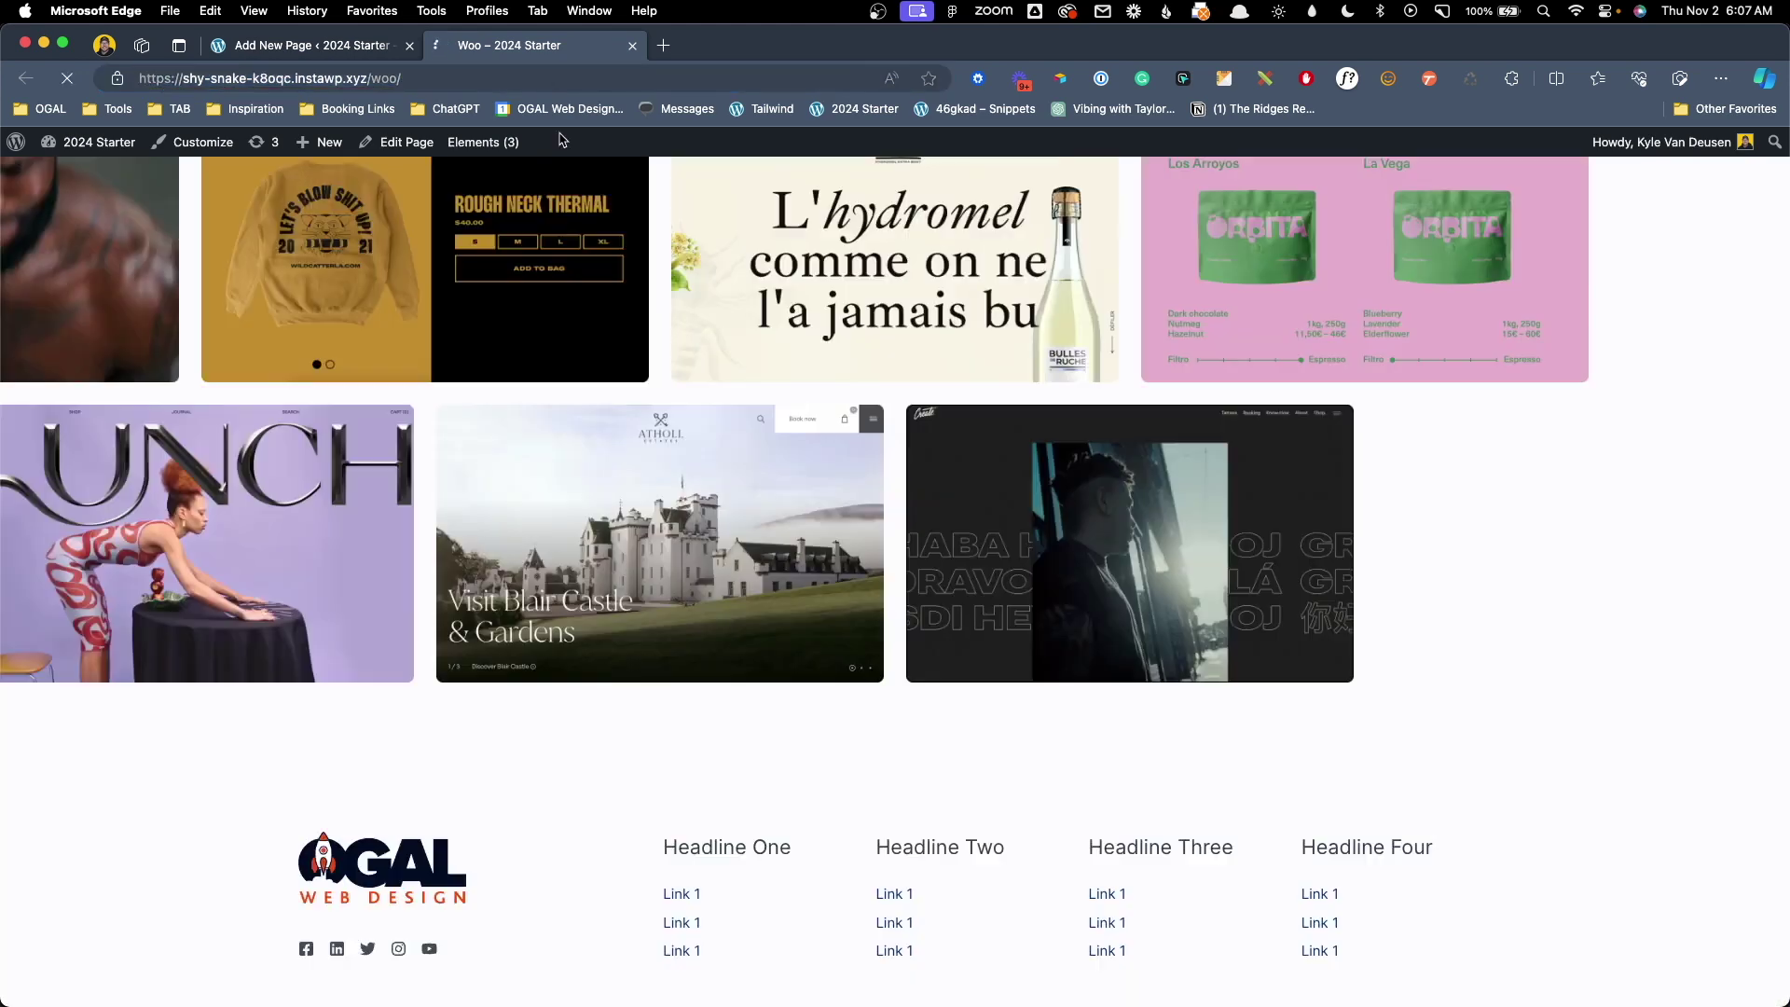
scroll(830, 306, "up", 2)
scroll(839, 311, "down", 1)
scroll(844, 326, "up", 1)
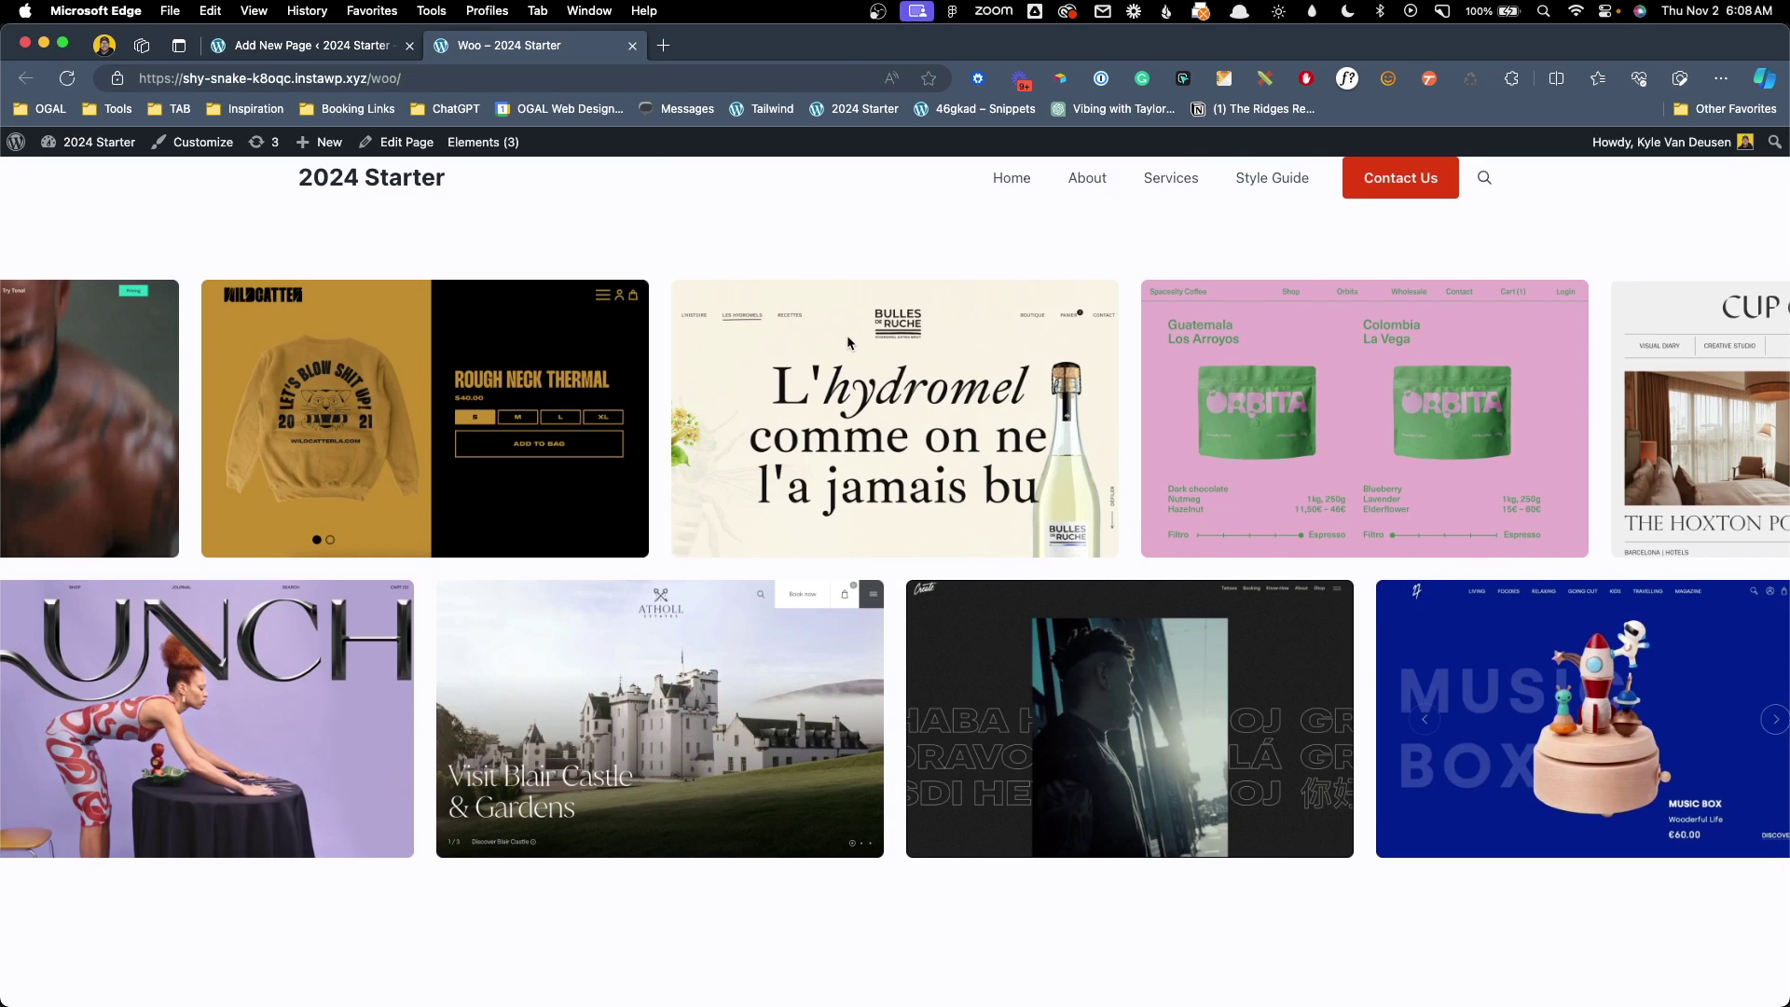
Inspect the gallery in DevTools responsive mode at about 1419 px, 727 px and desktop widths, then return to the editor.
right_click(1718, 440)
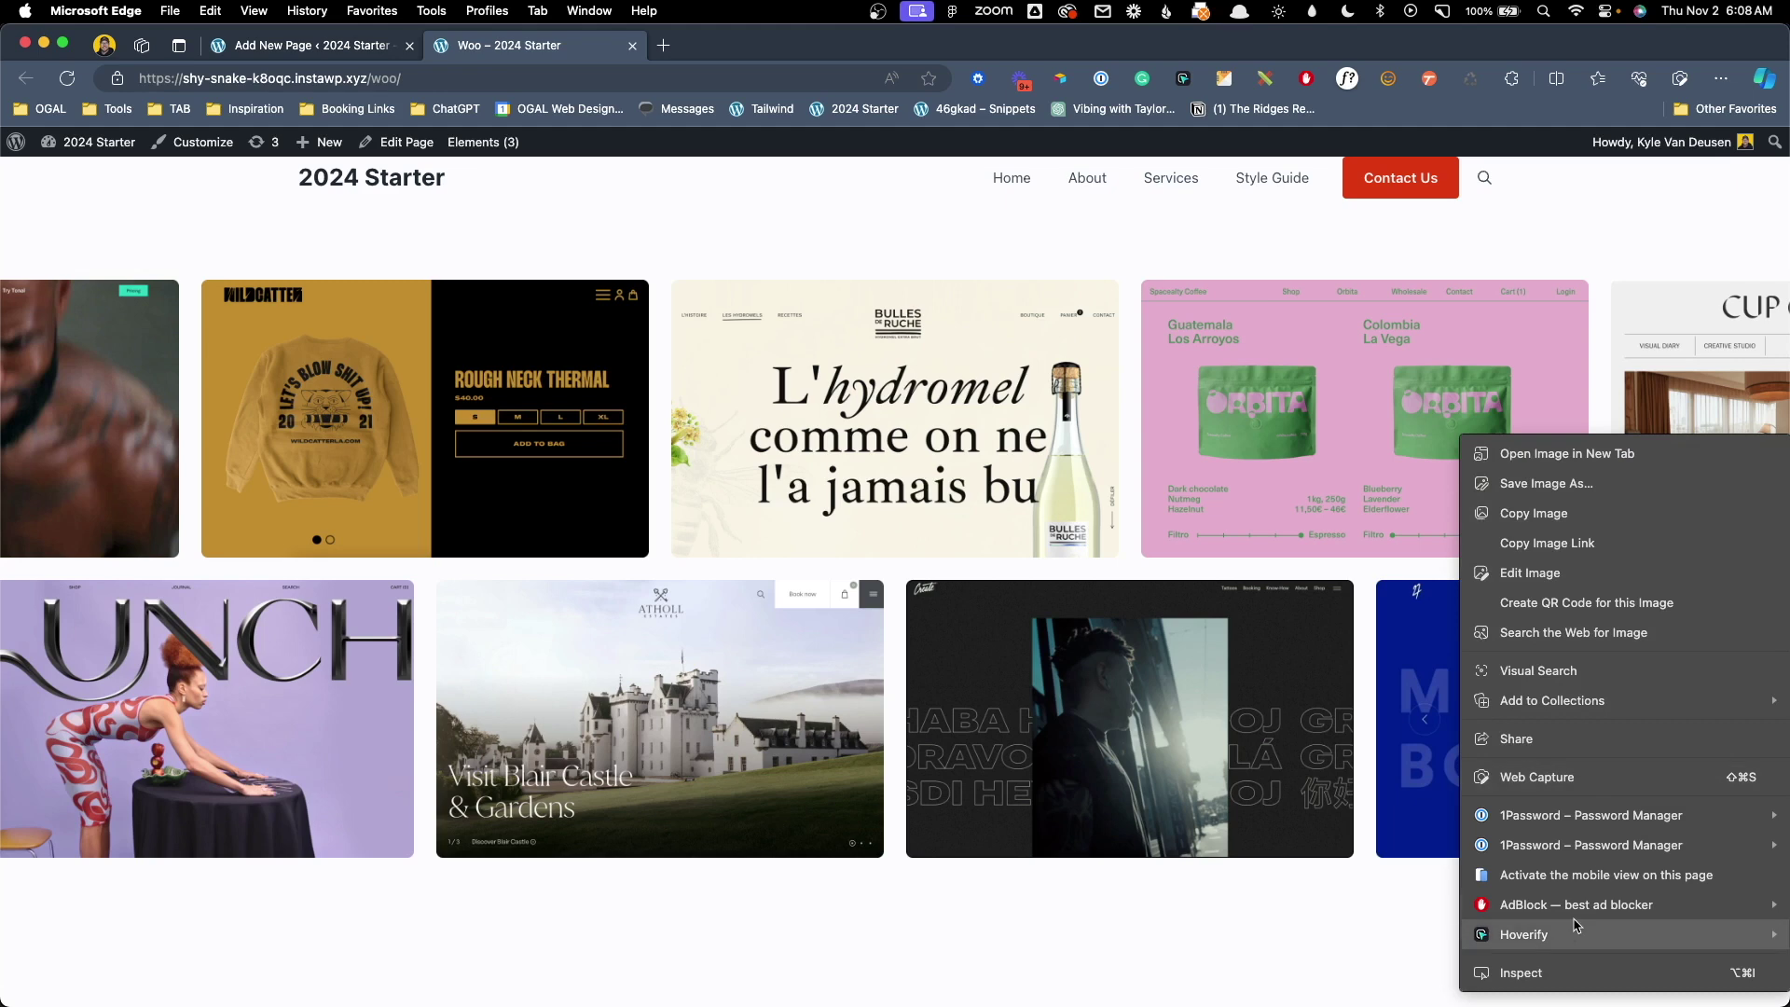
left_click(1567, 969)
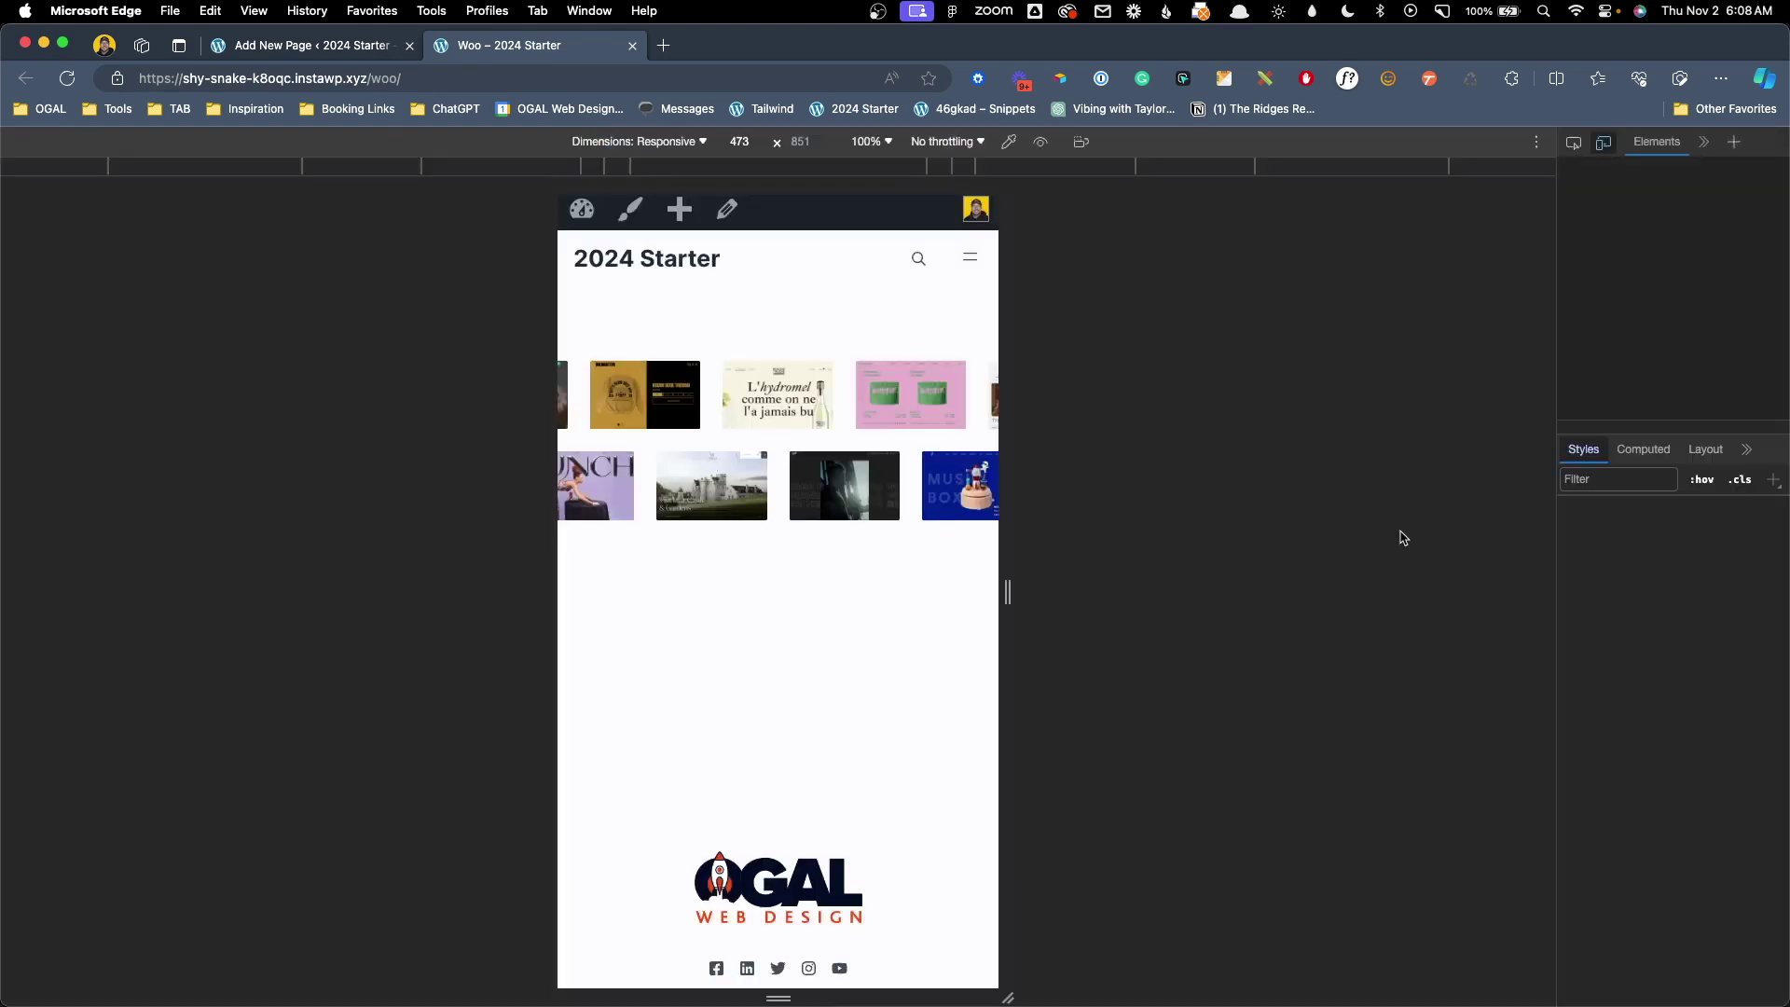
left_click_drag(1012, 599, 1547, 593)
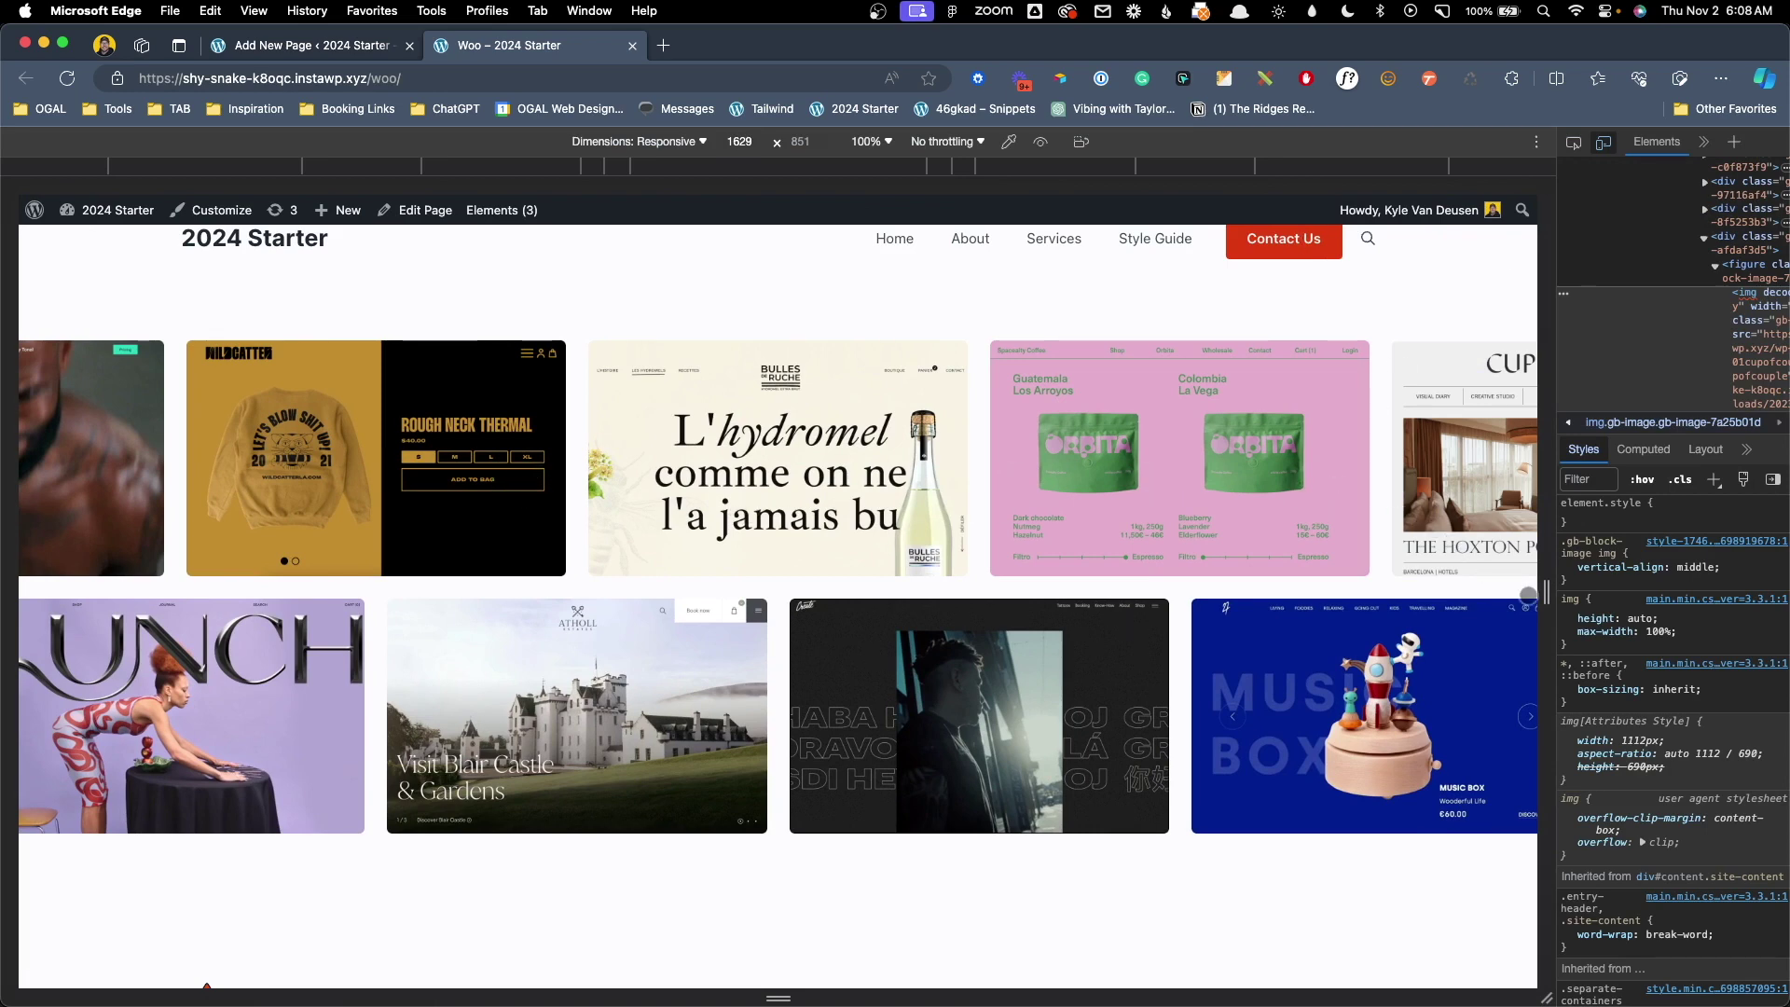
left_click_drag(1545, 593, 1188, 566)
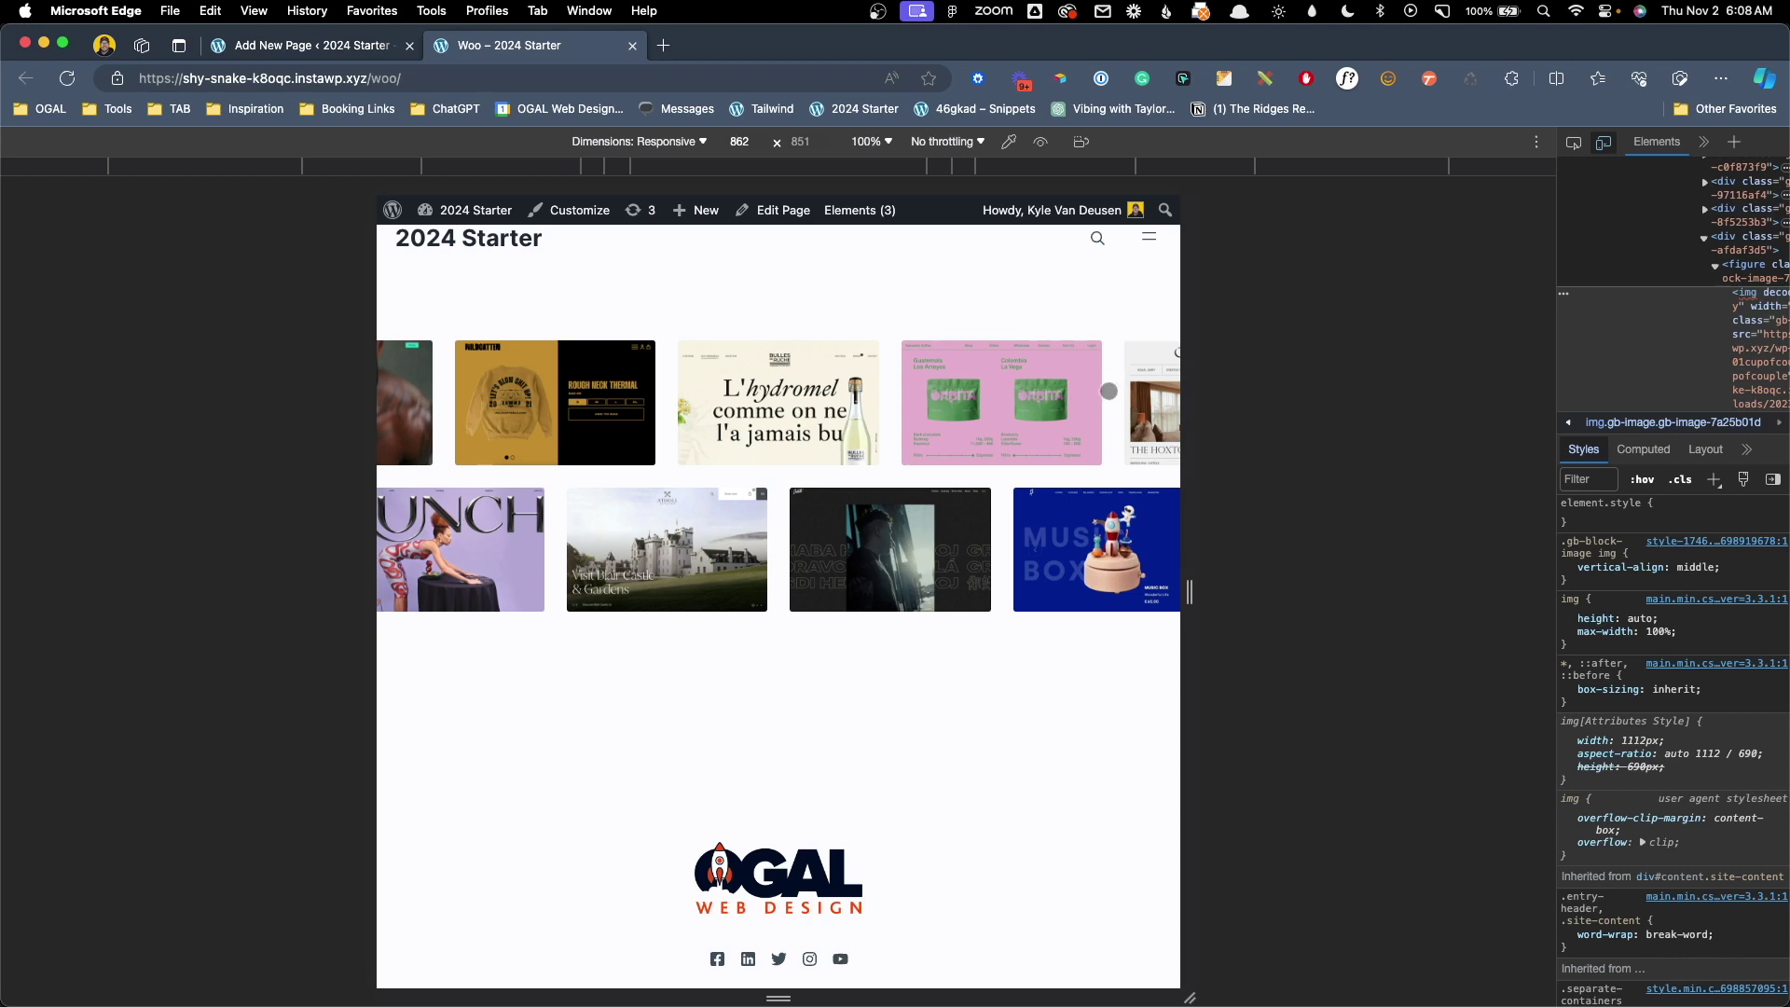
left_click_drag(1188, 591, 1029, 590)
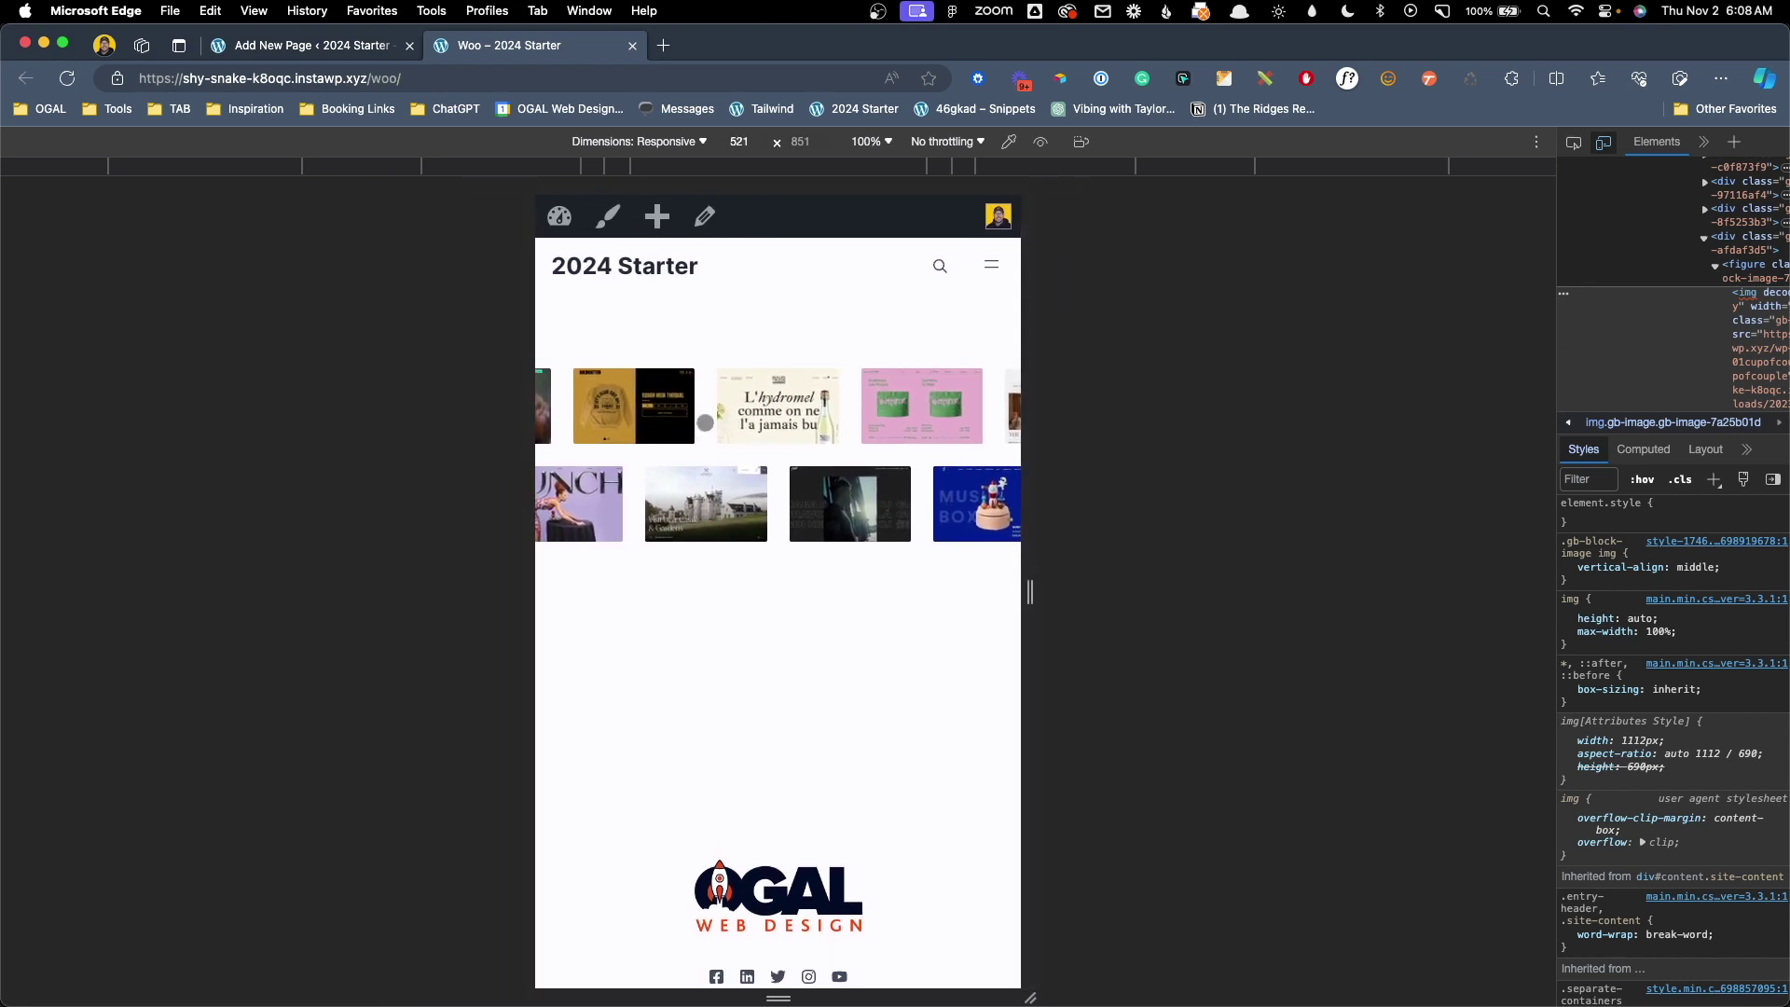
left_click_drag(1029, 591, 1537, 603)
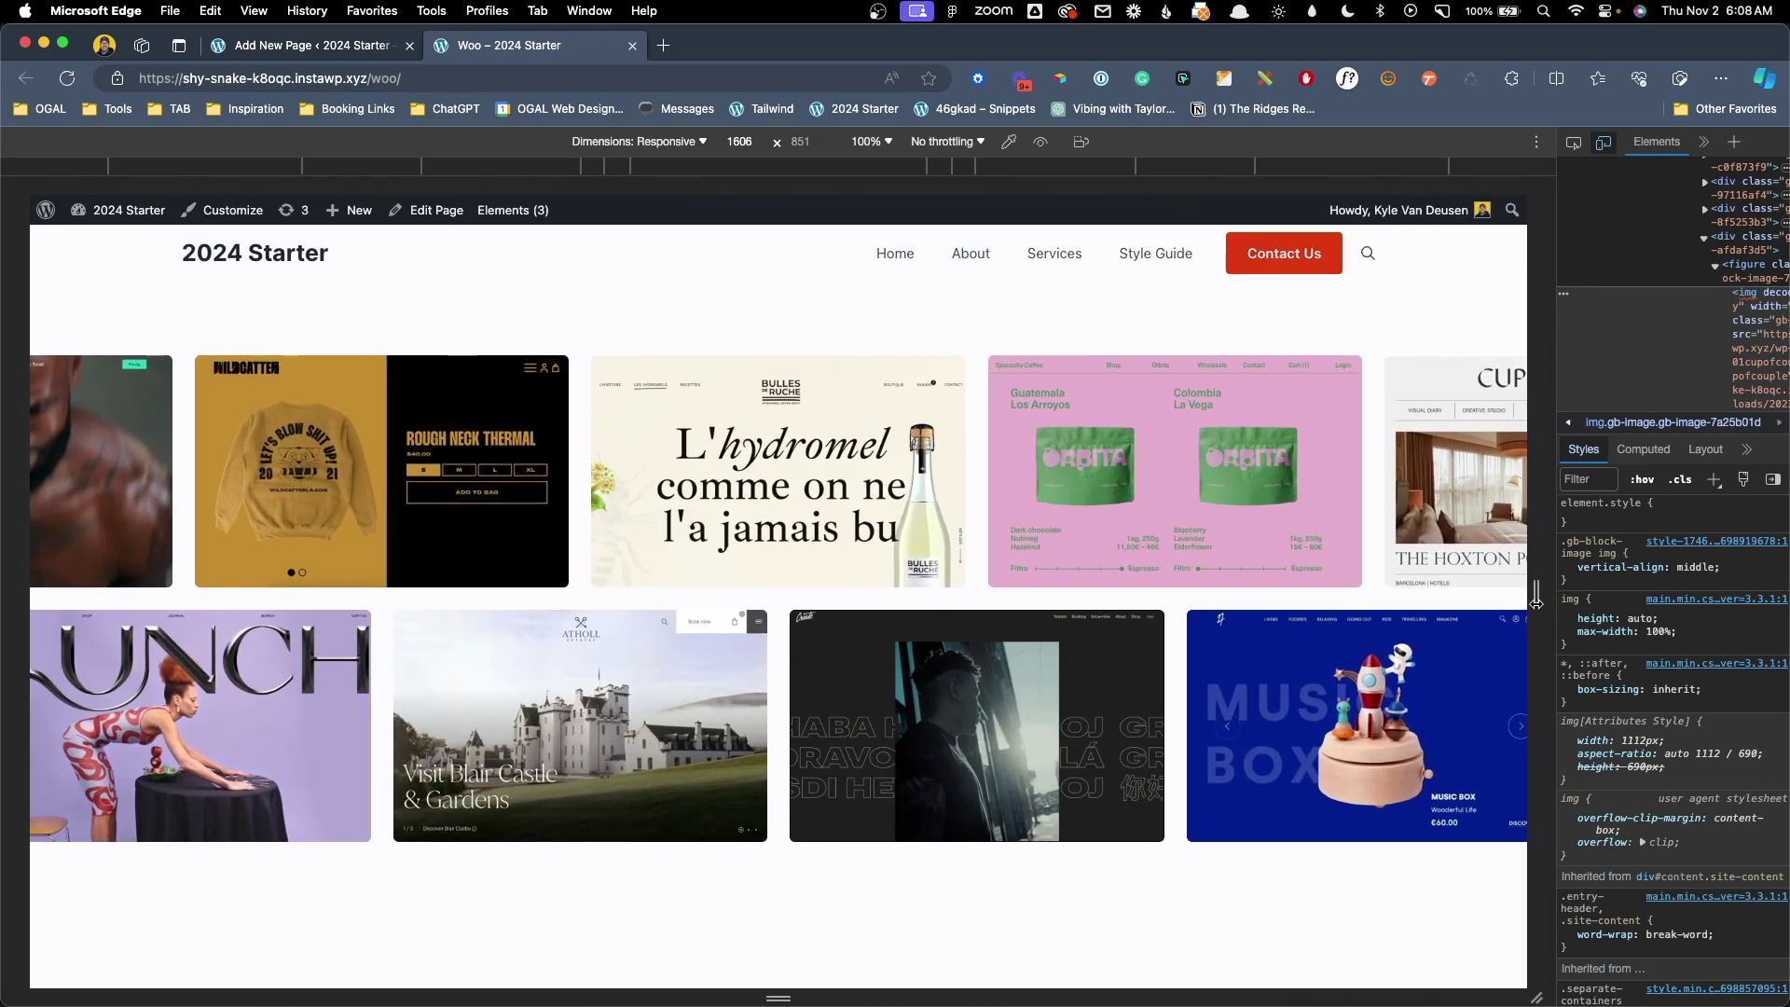
left_click_drag(1555, 603, 1529, 559)
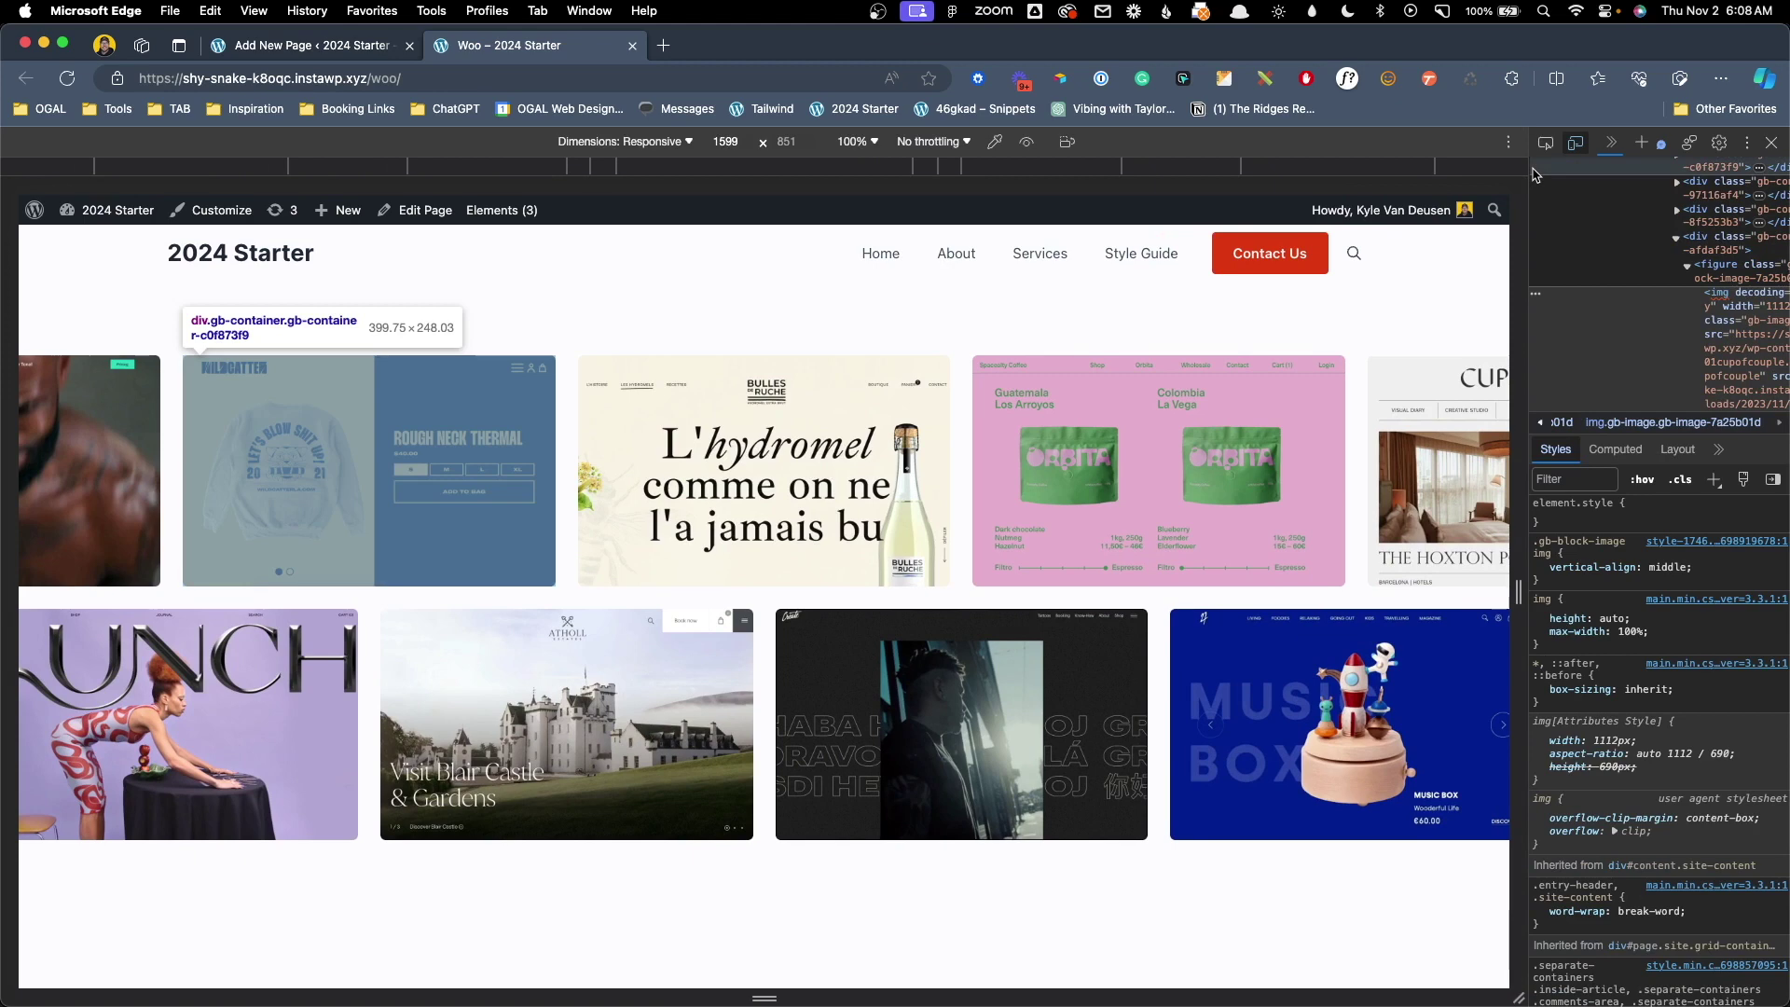
key("ctrl+shift+Tab")
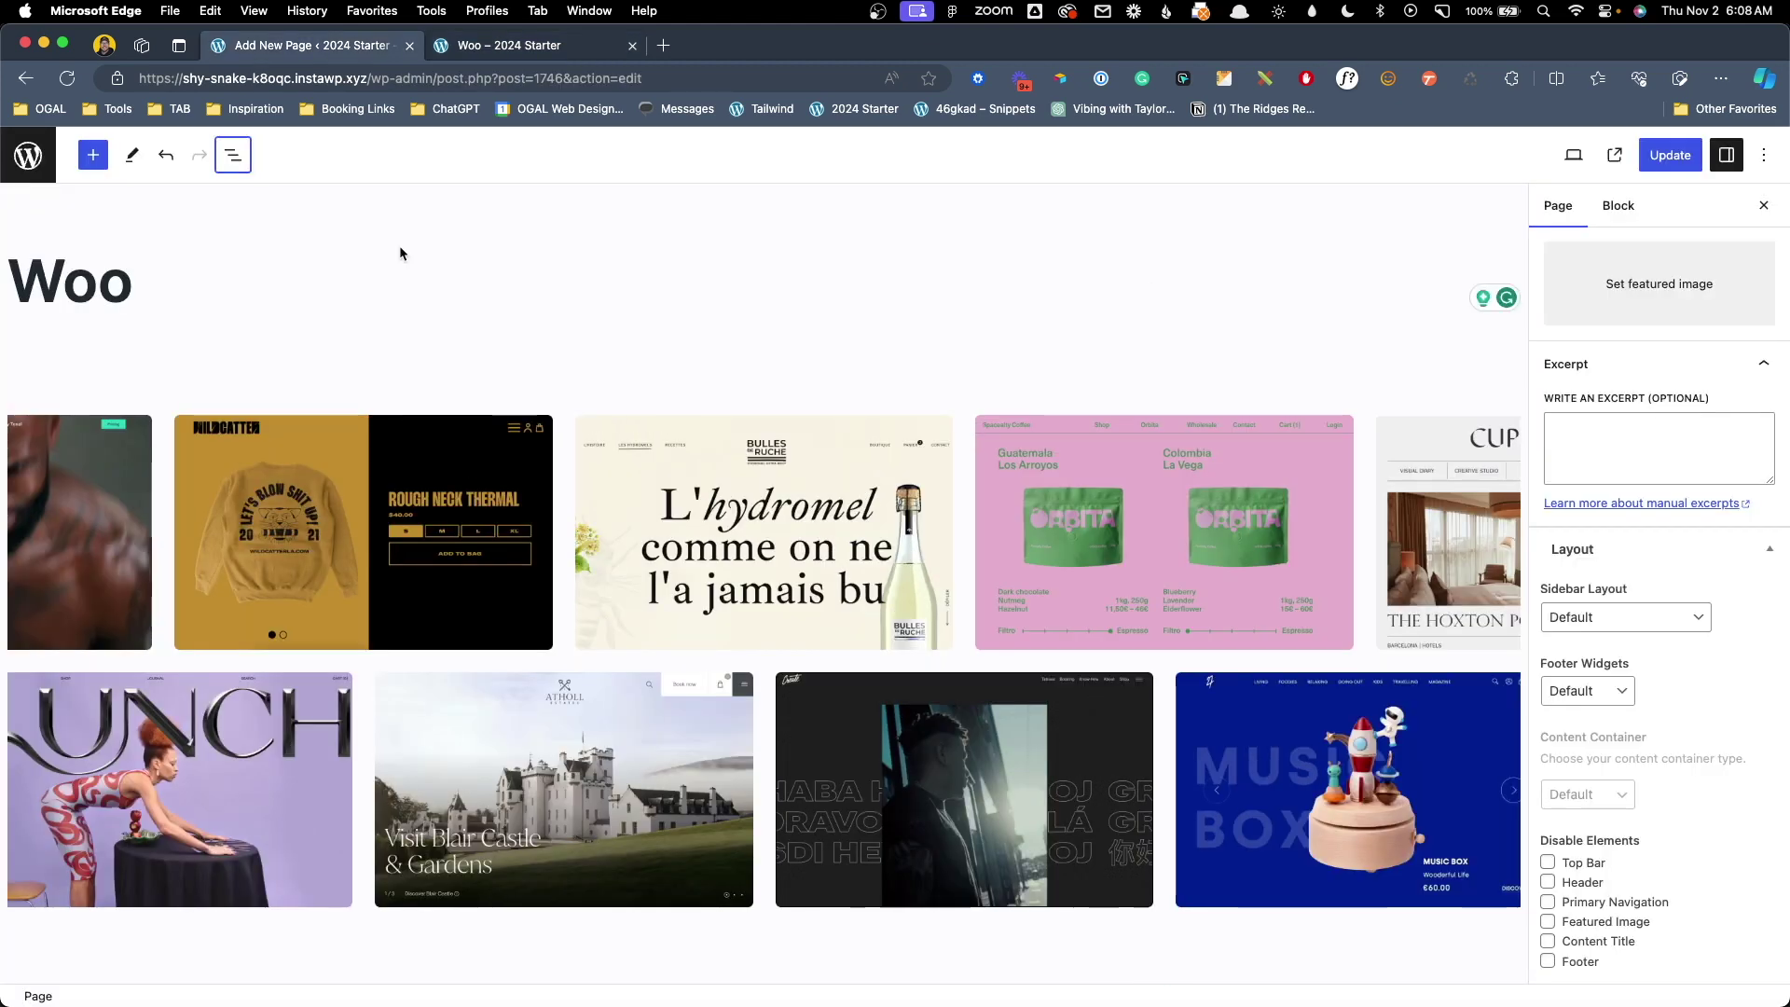
left_click(233, 159)
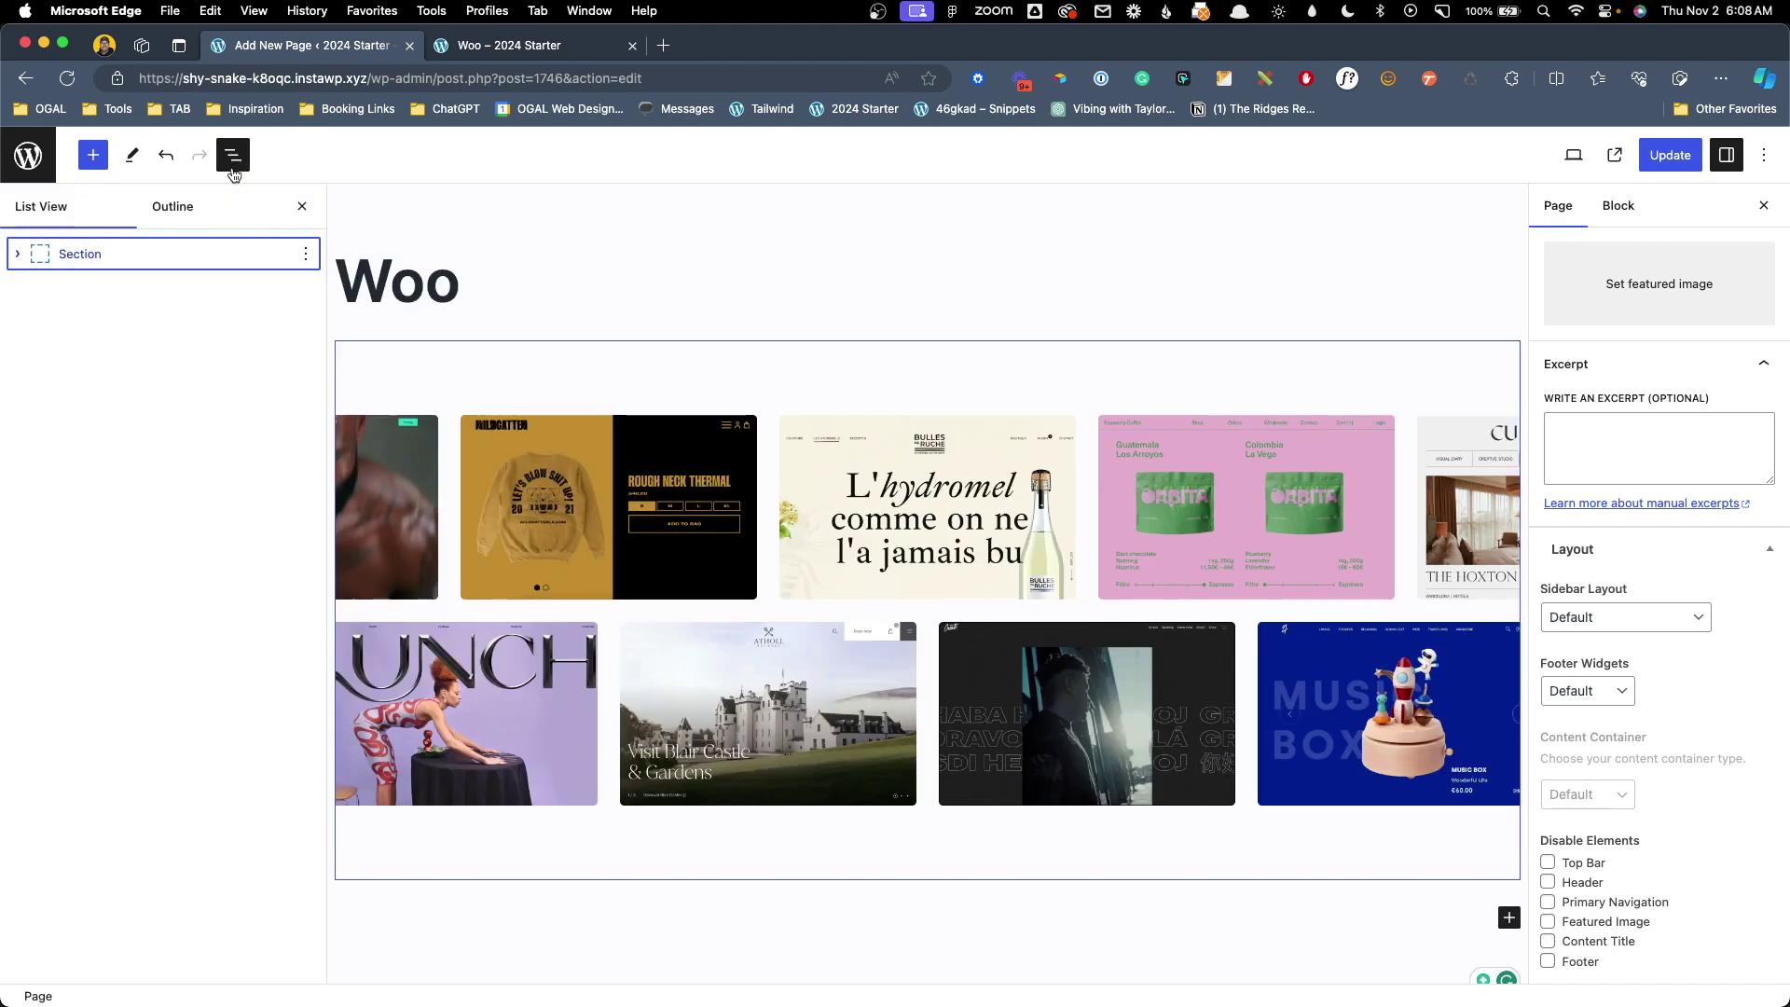
Set the column gap of Wrapper Row 1 and Wrapper Row 2 to 1.5vw.
left_click(17, 253)
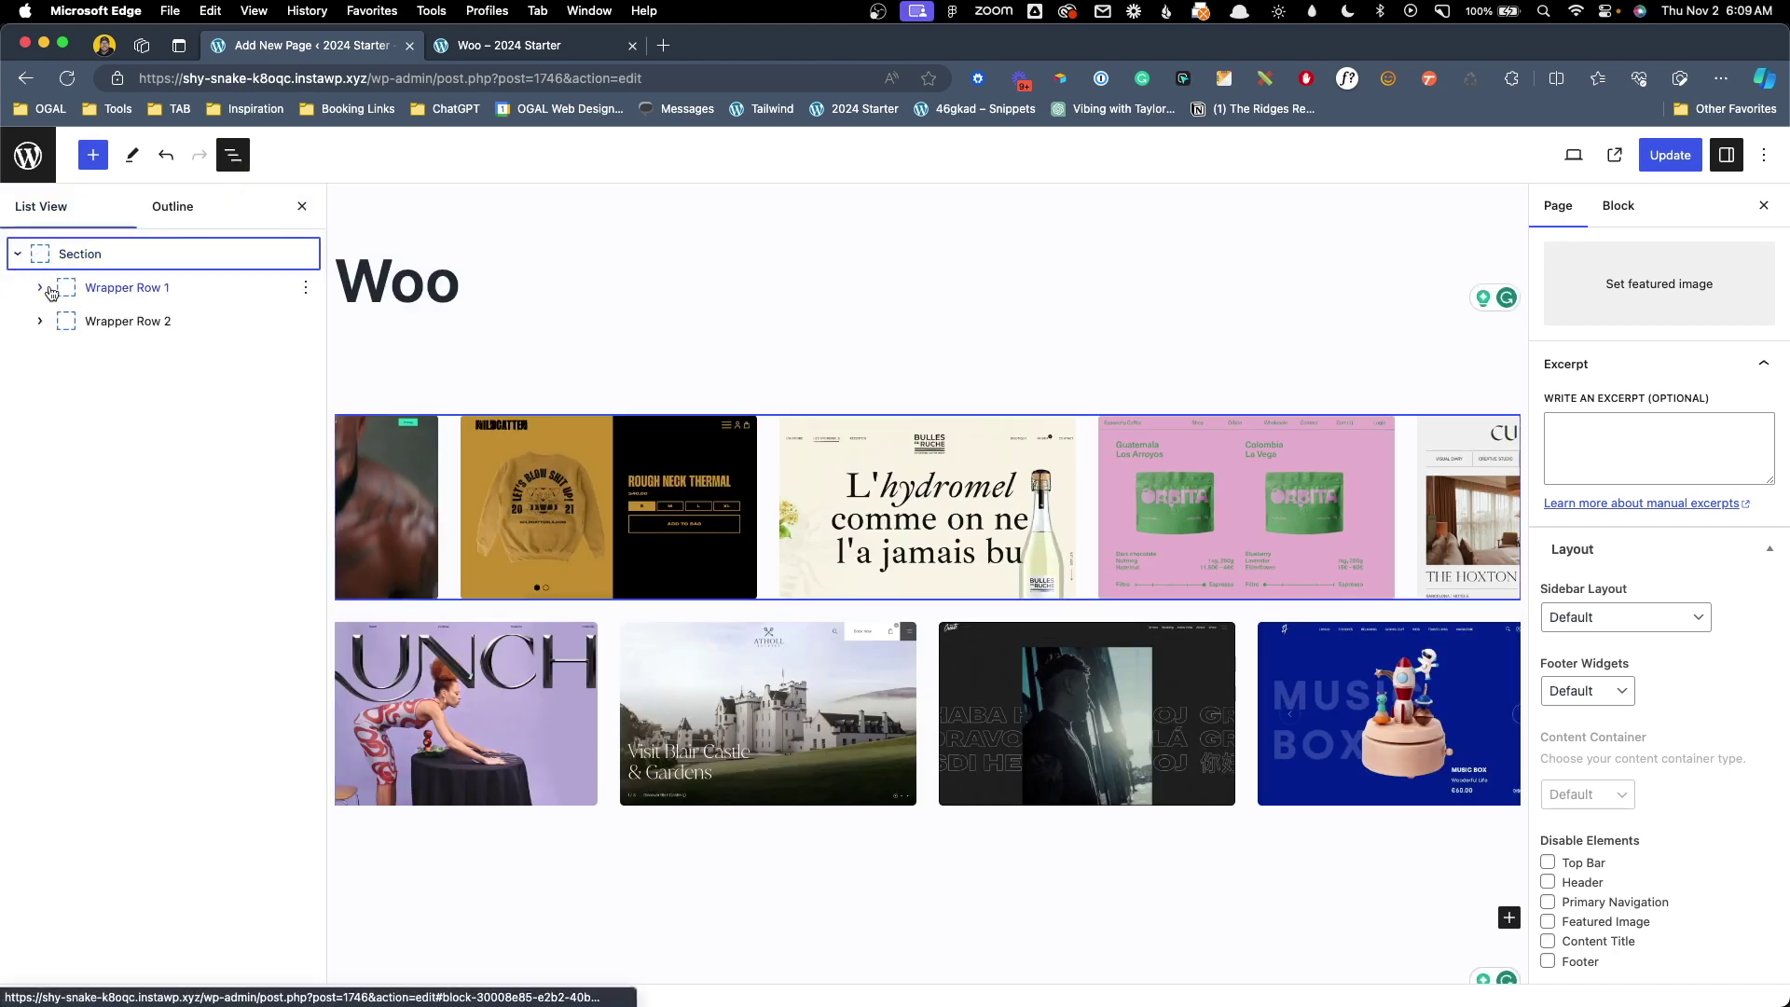
left_click(158, 291)
left_click(141, 321, "shift")
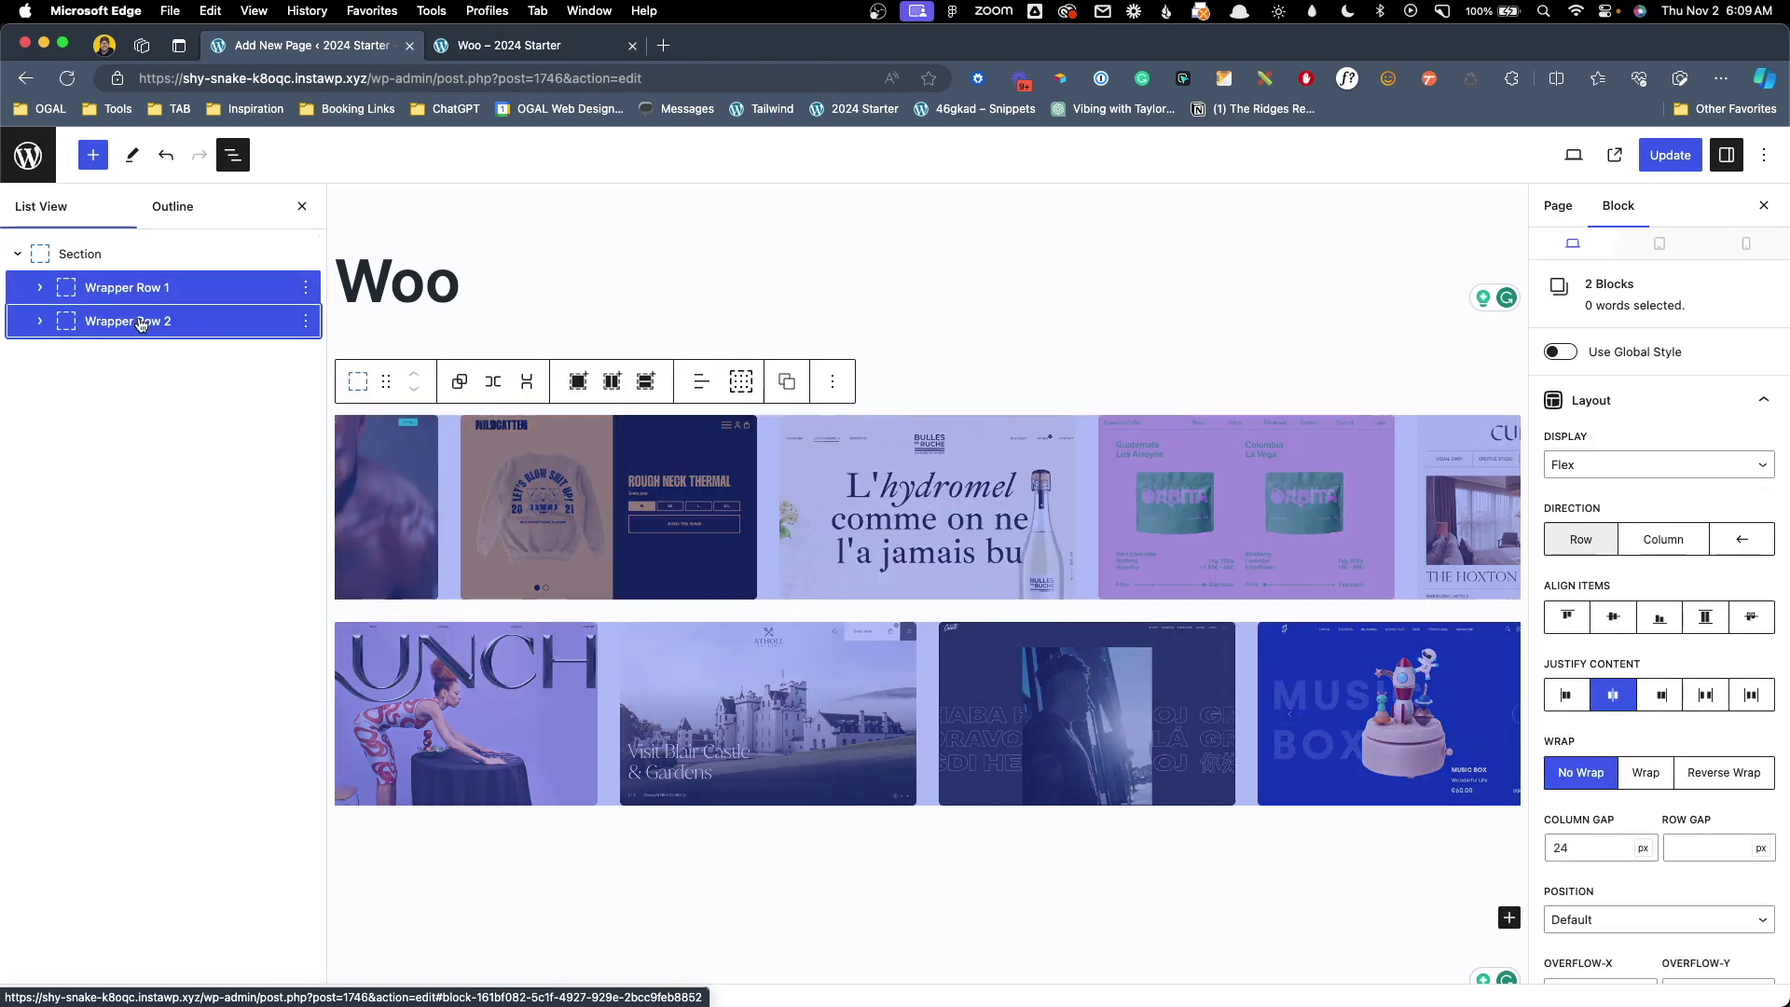
scroll(1611, 792, "down", 1)
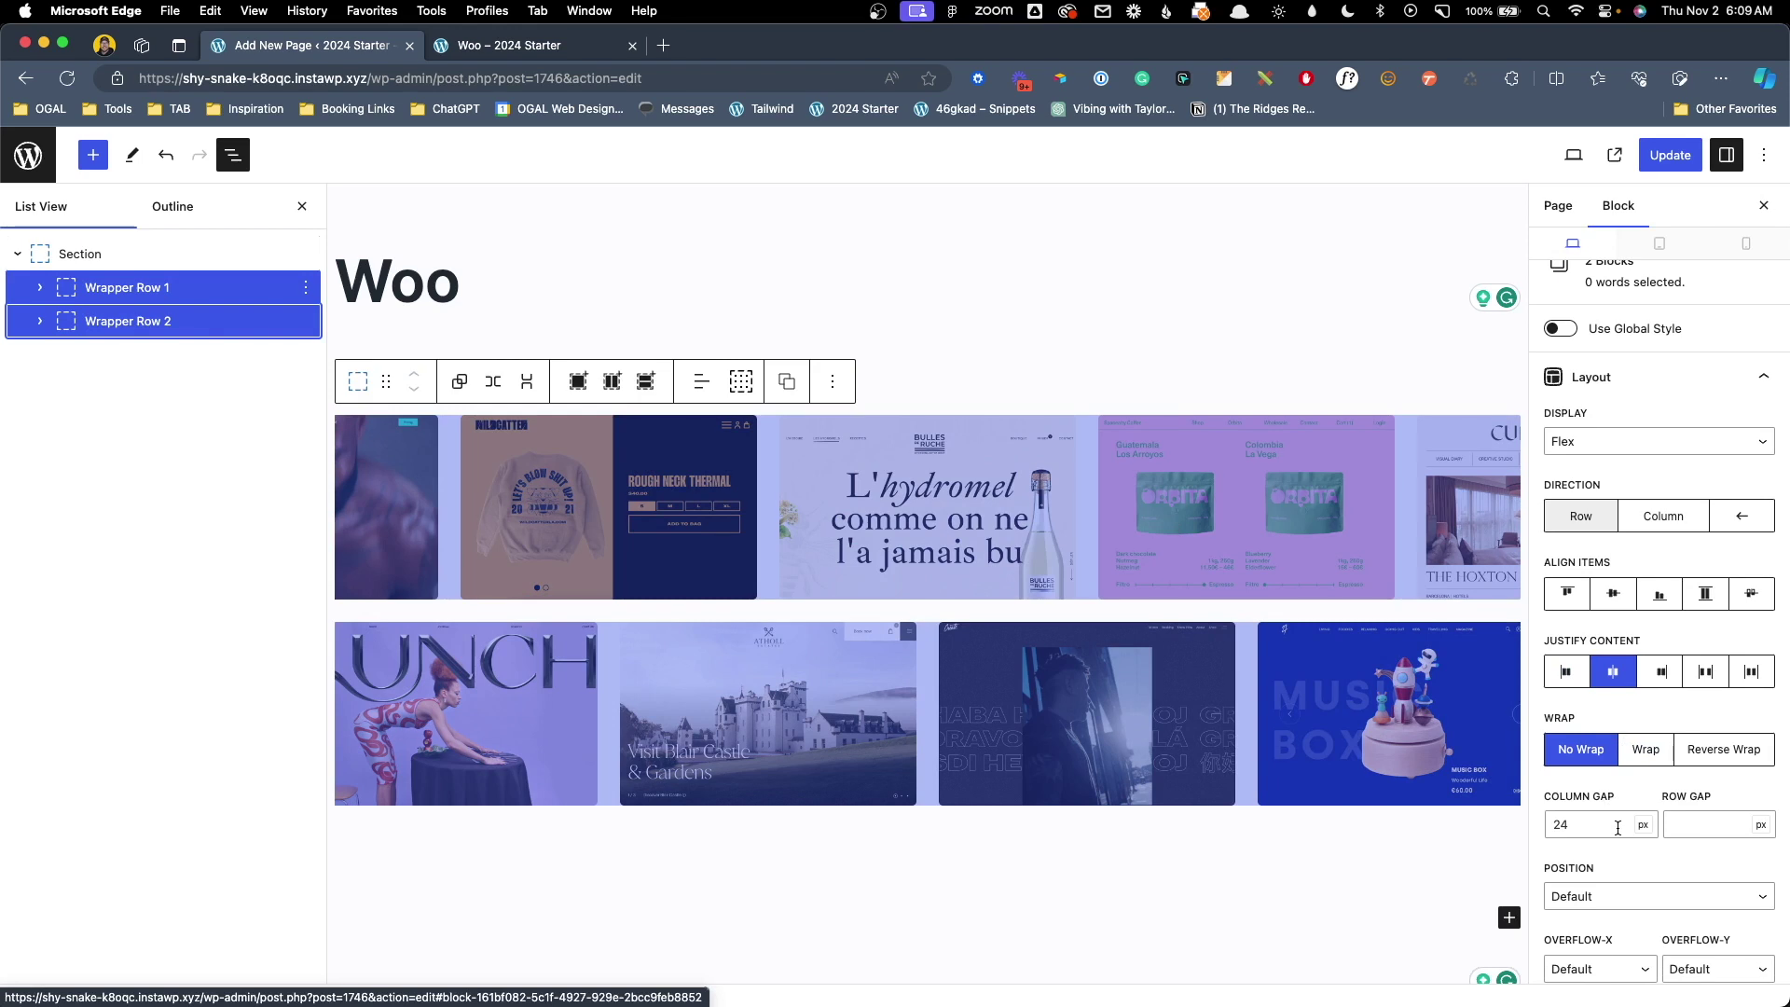
double_click(1600, 827)
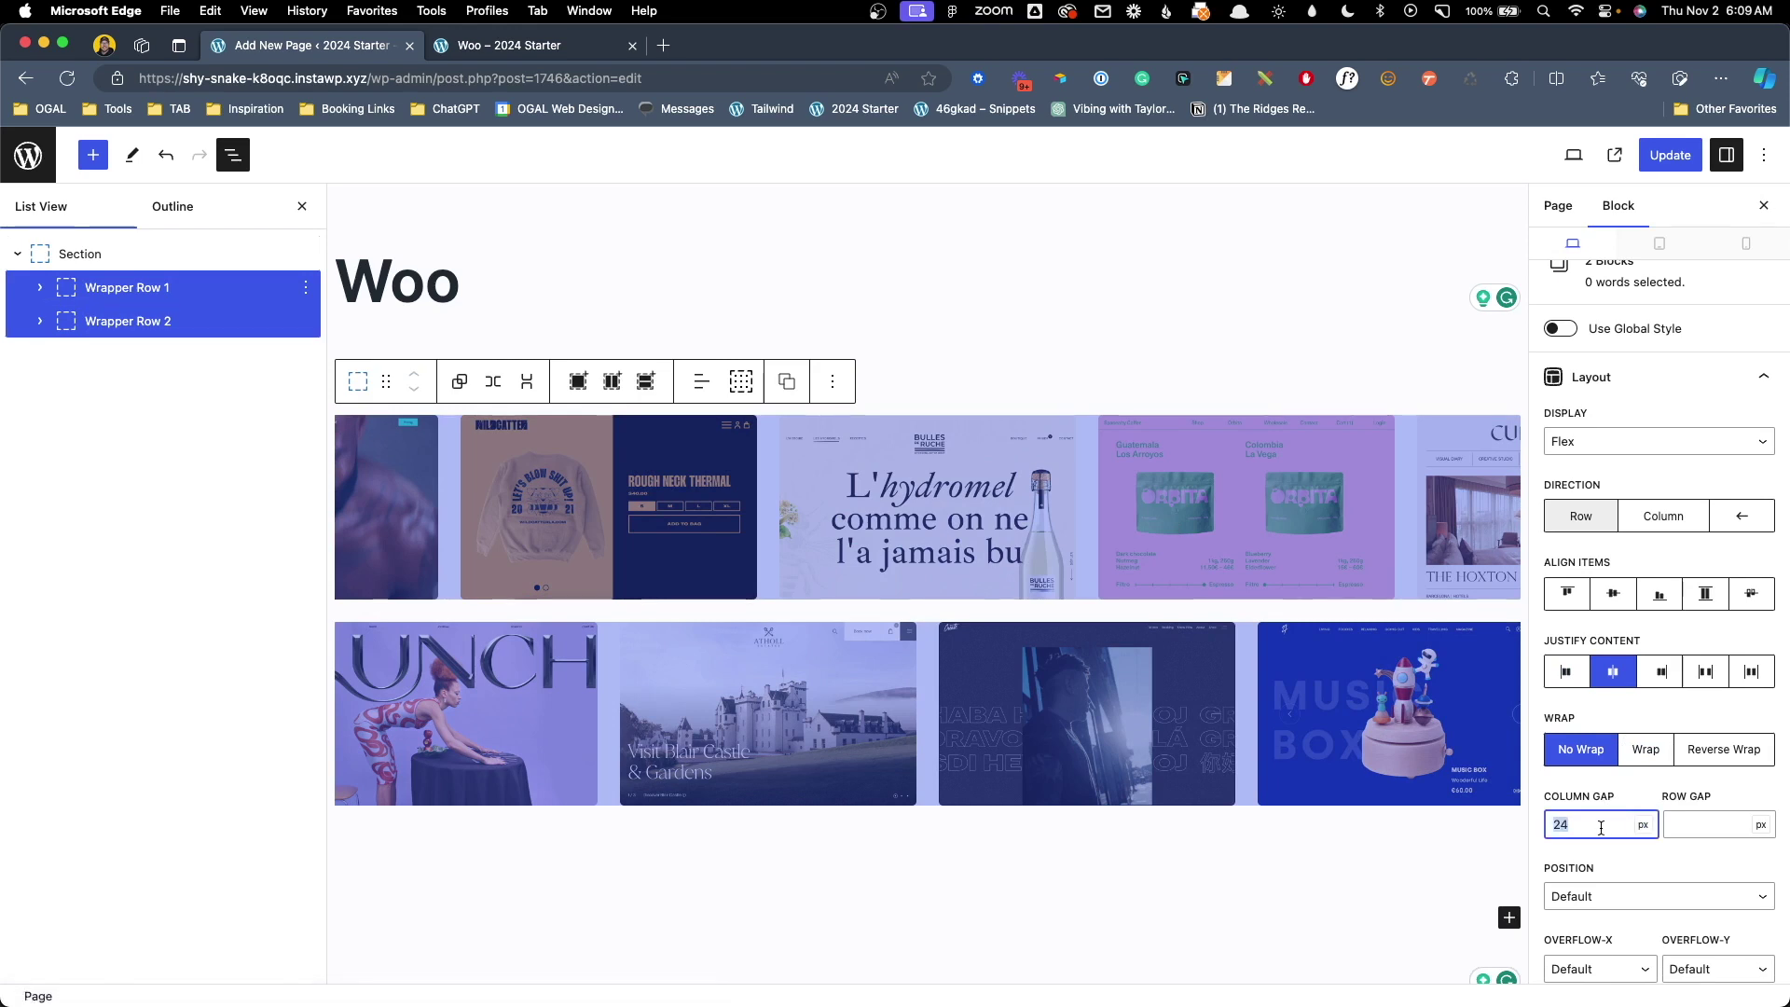
type("1.5")
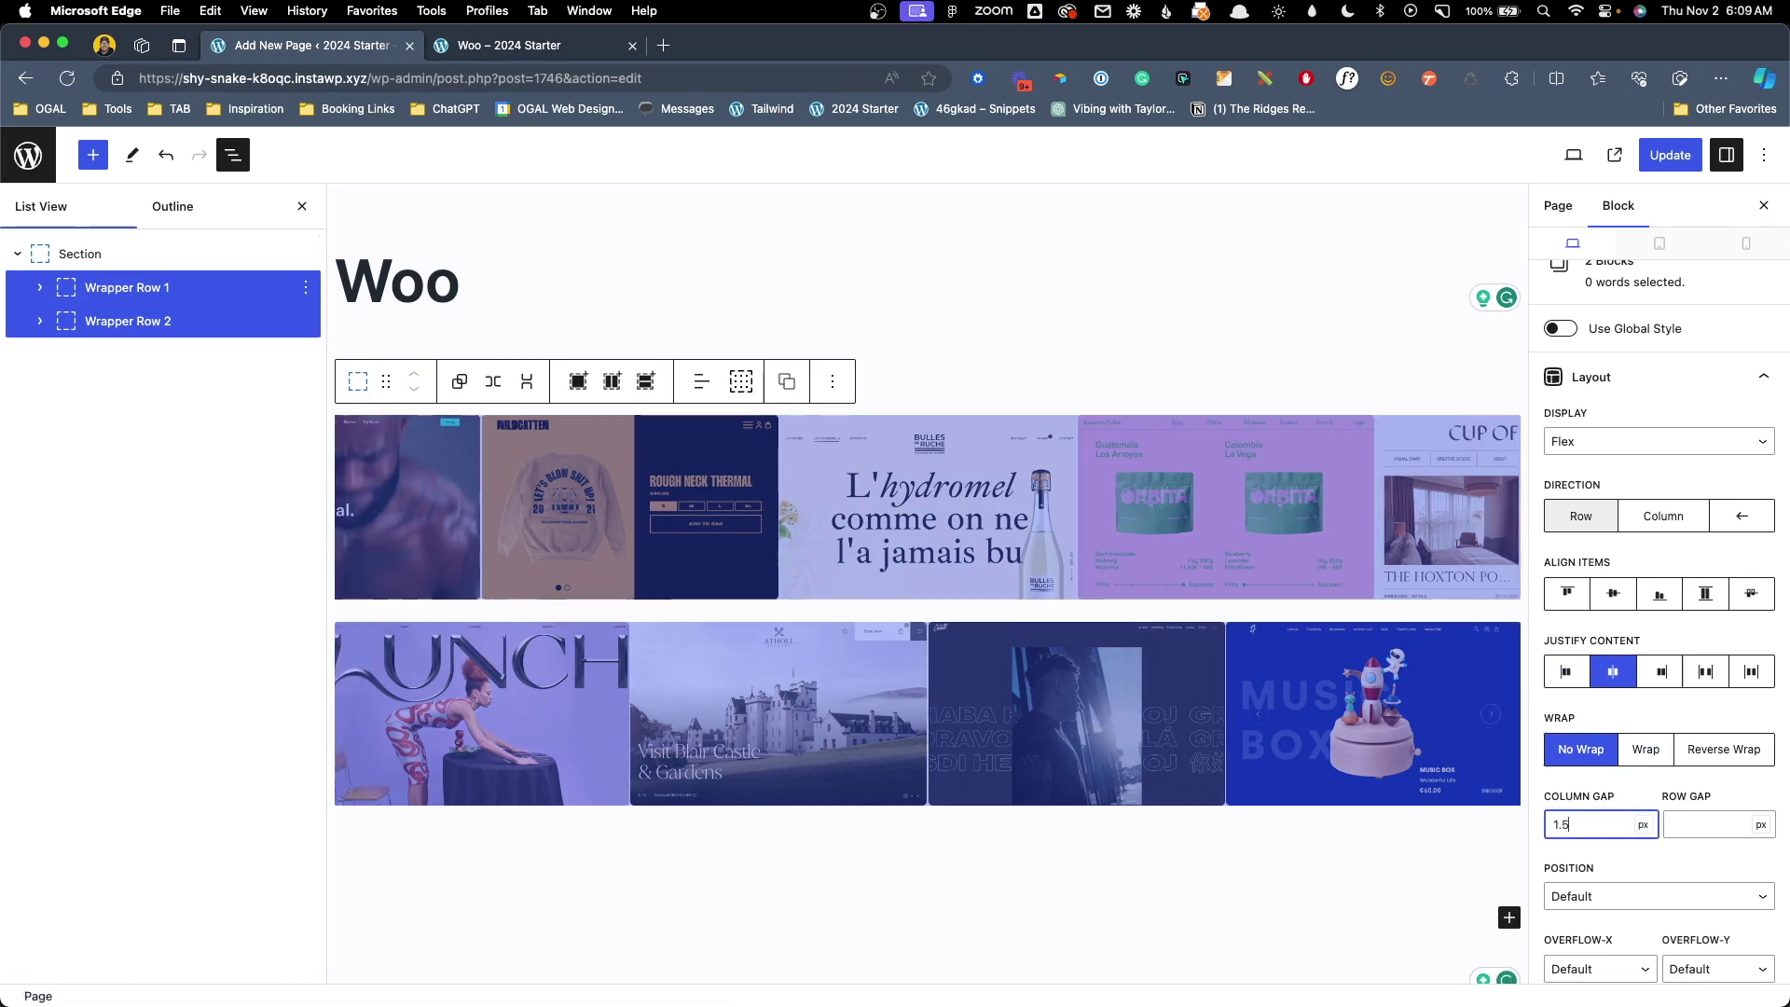
type("vw")
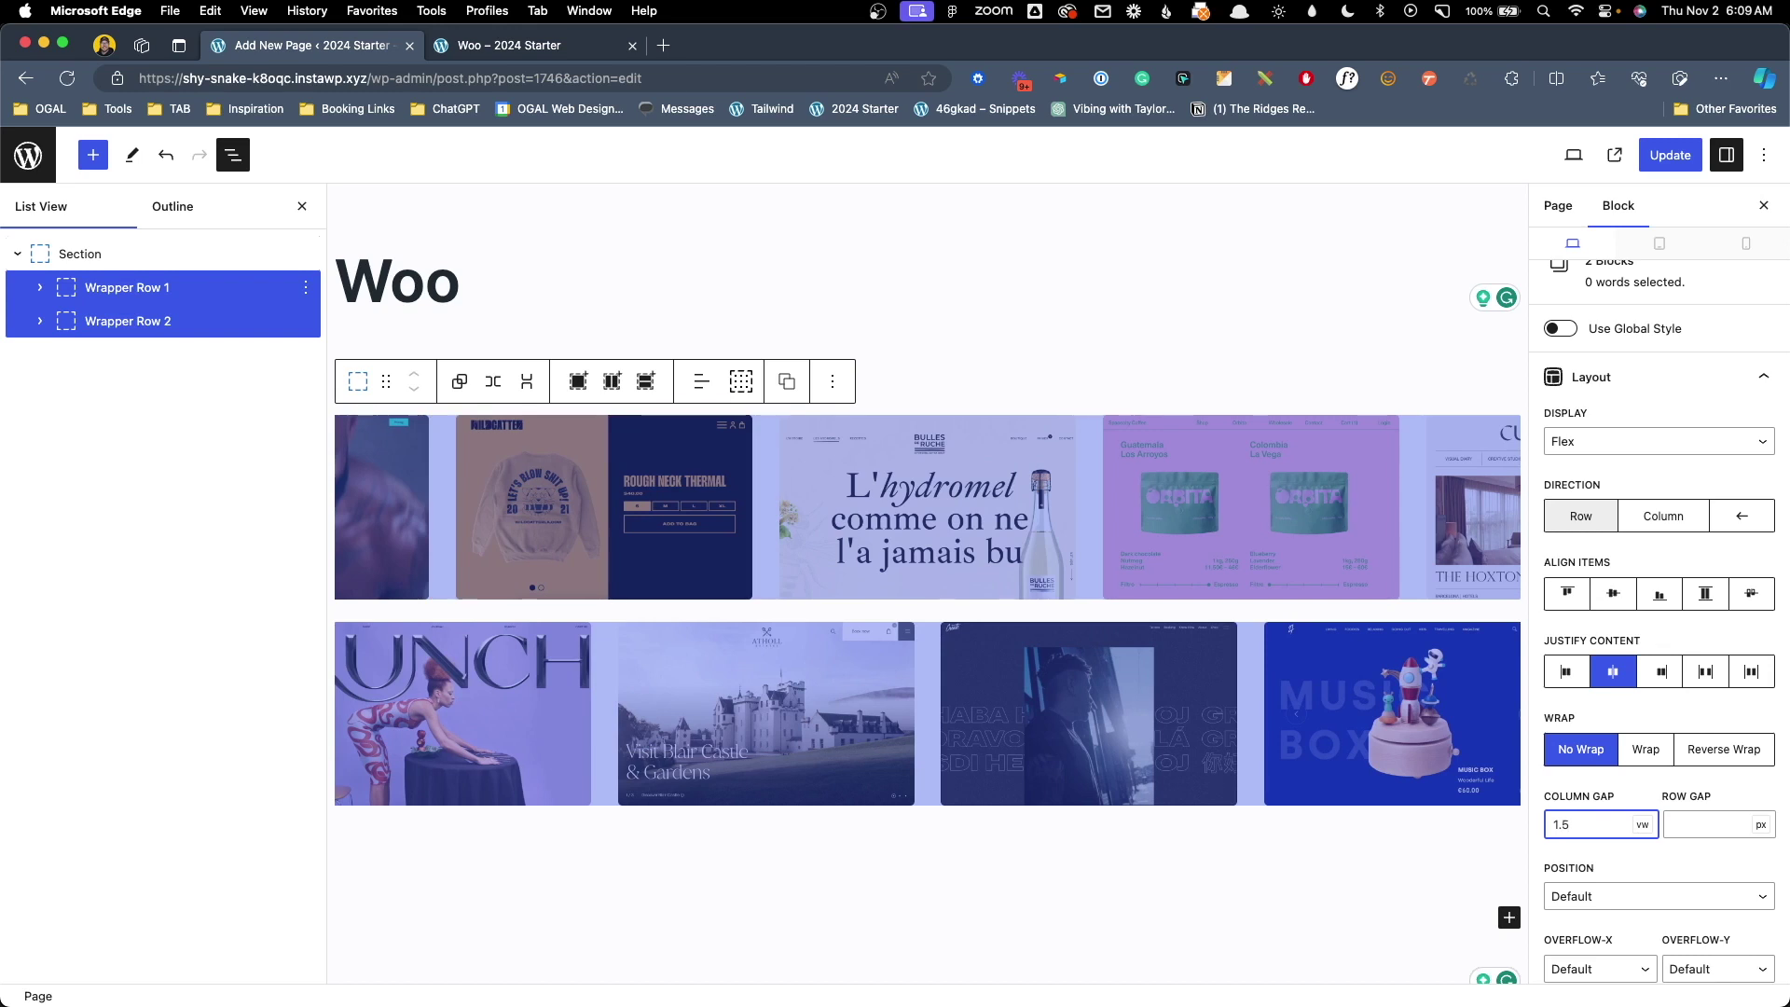
left_click(1644, 826)
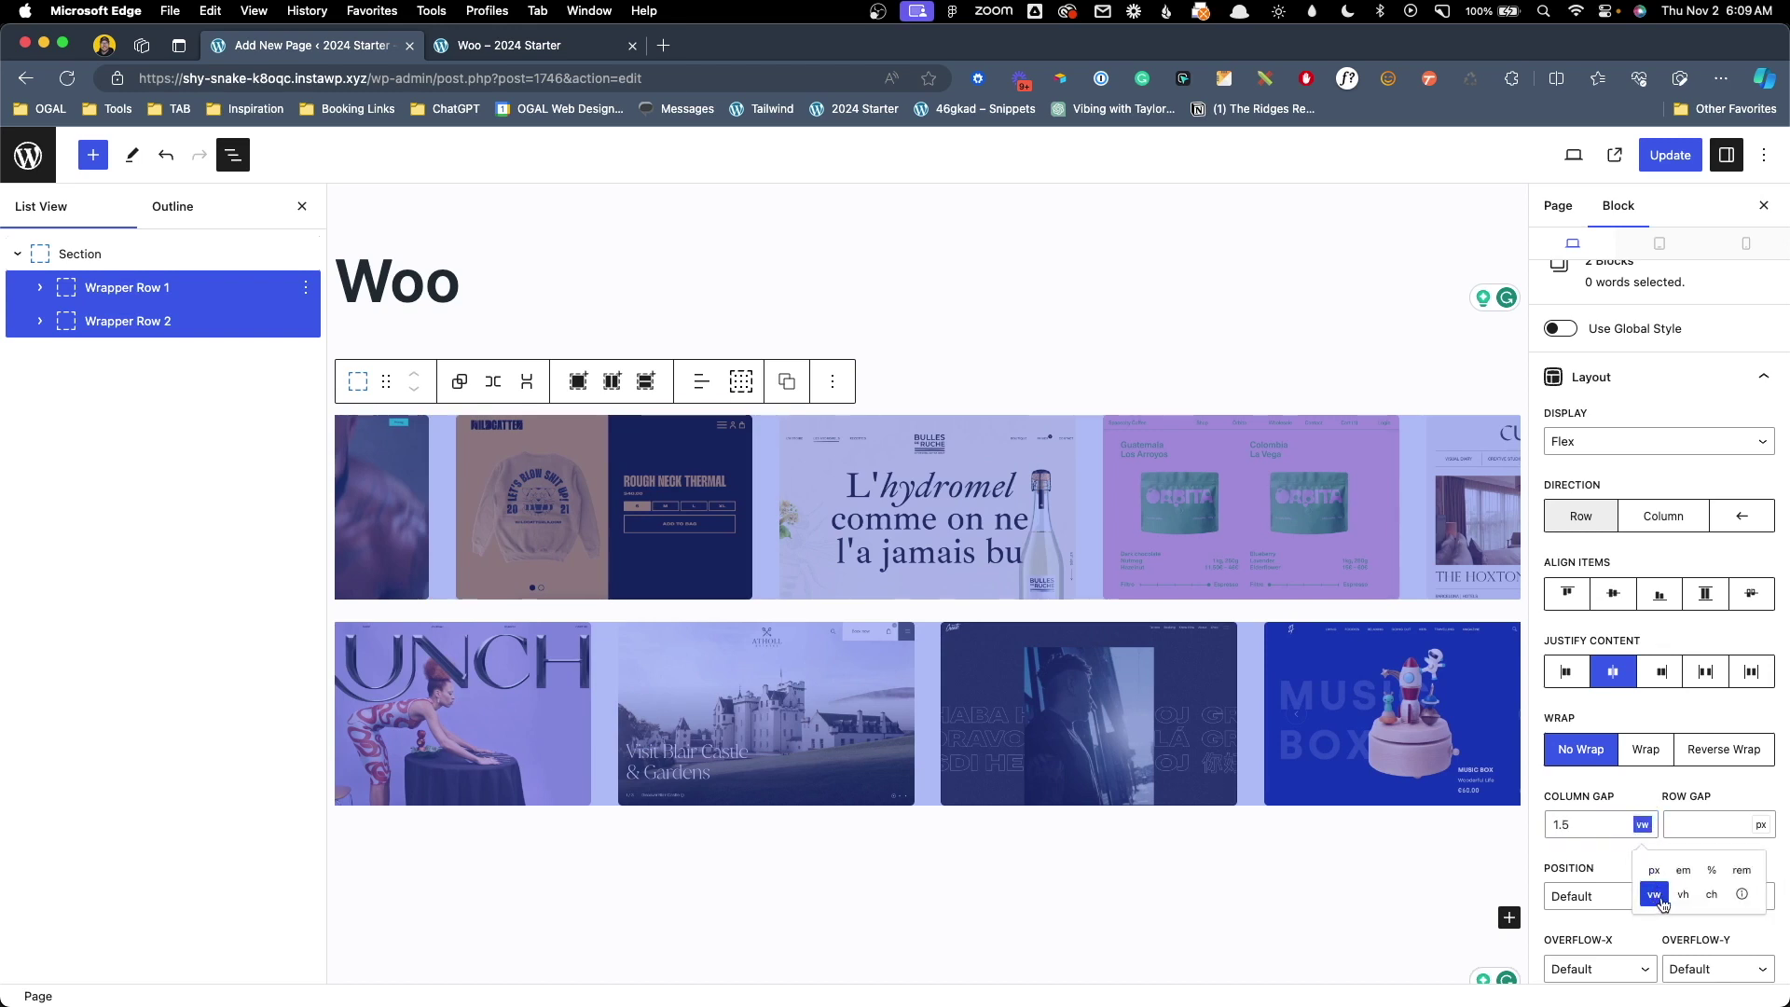
left_click(1656, 897)
left_click(1612, 829)
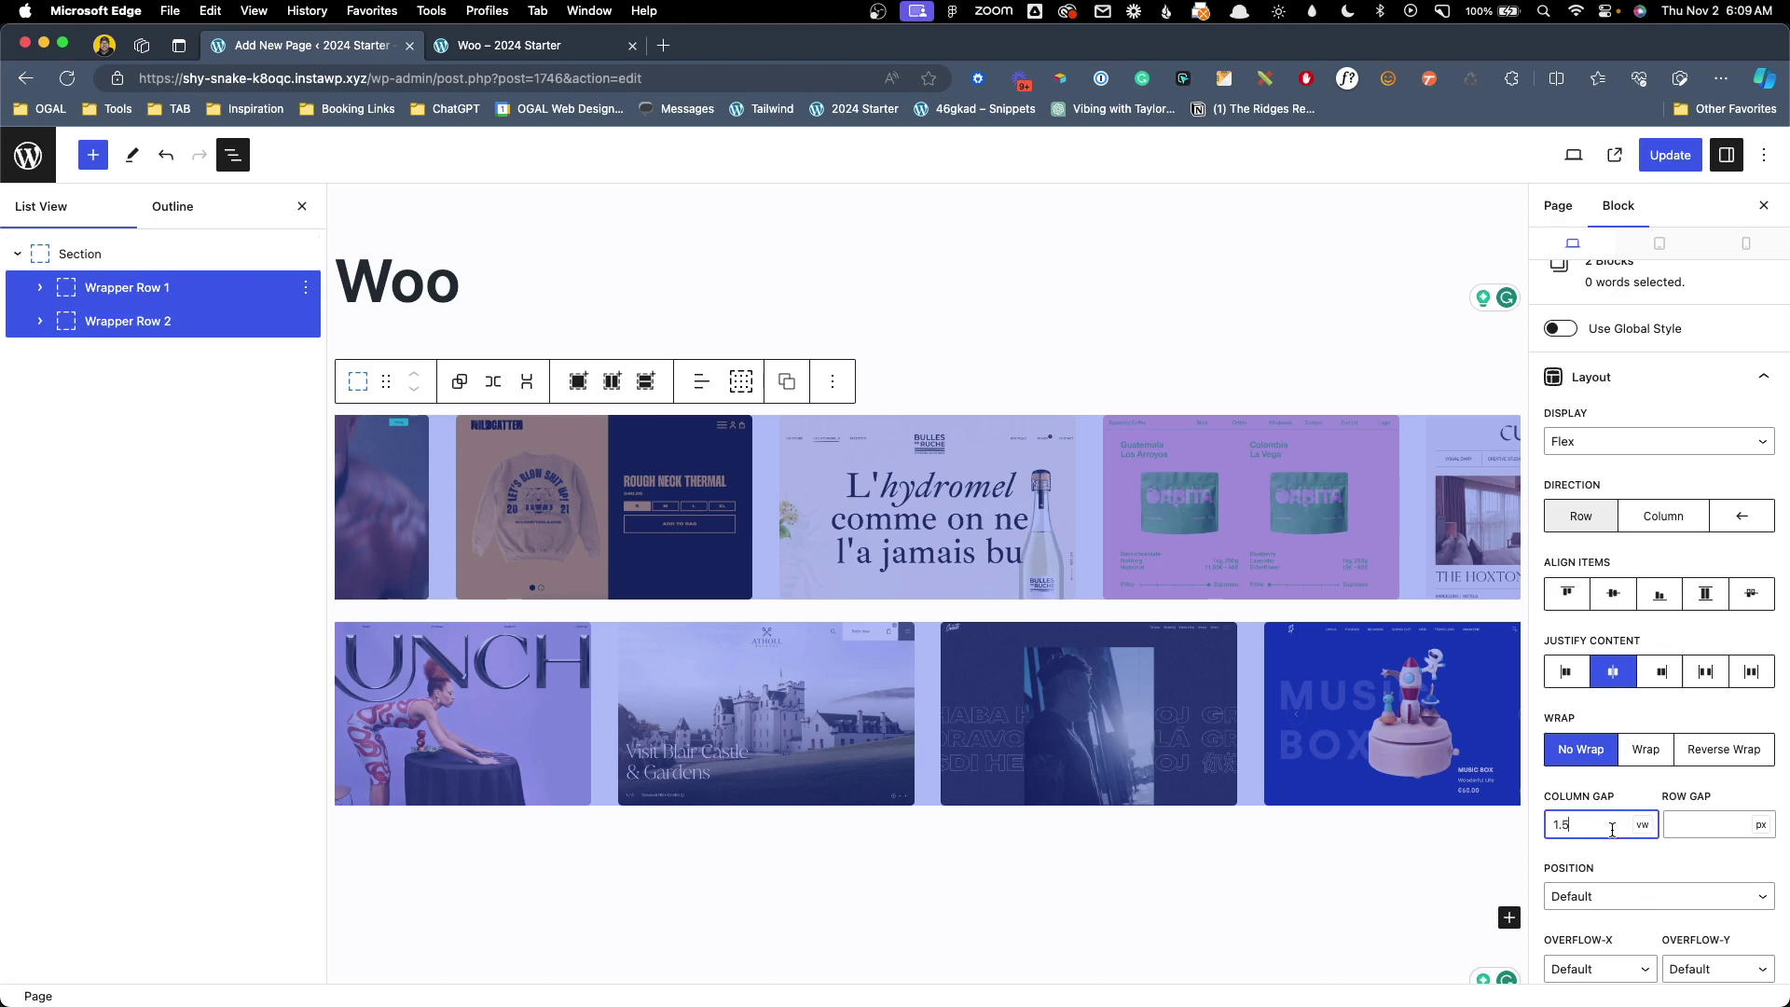
left_click(434, 479)
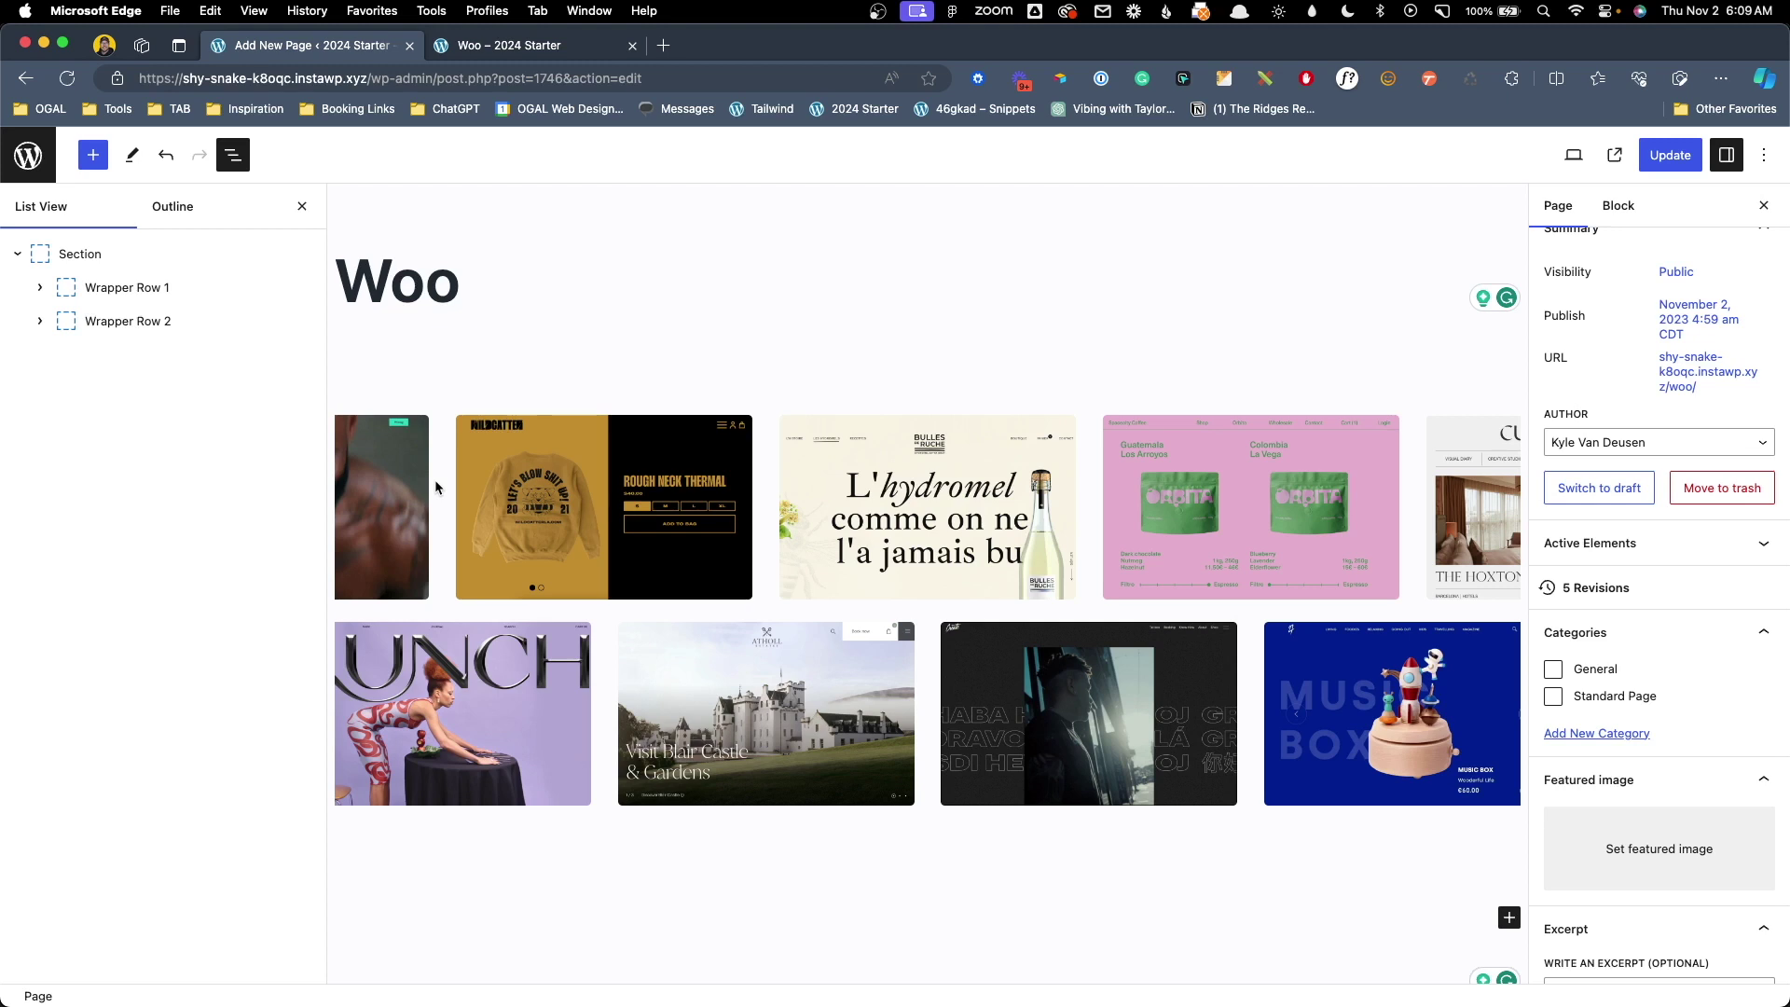
Set the Section block's row gap to 1.5 vw and update the page.
left_click(127, 252)
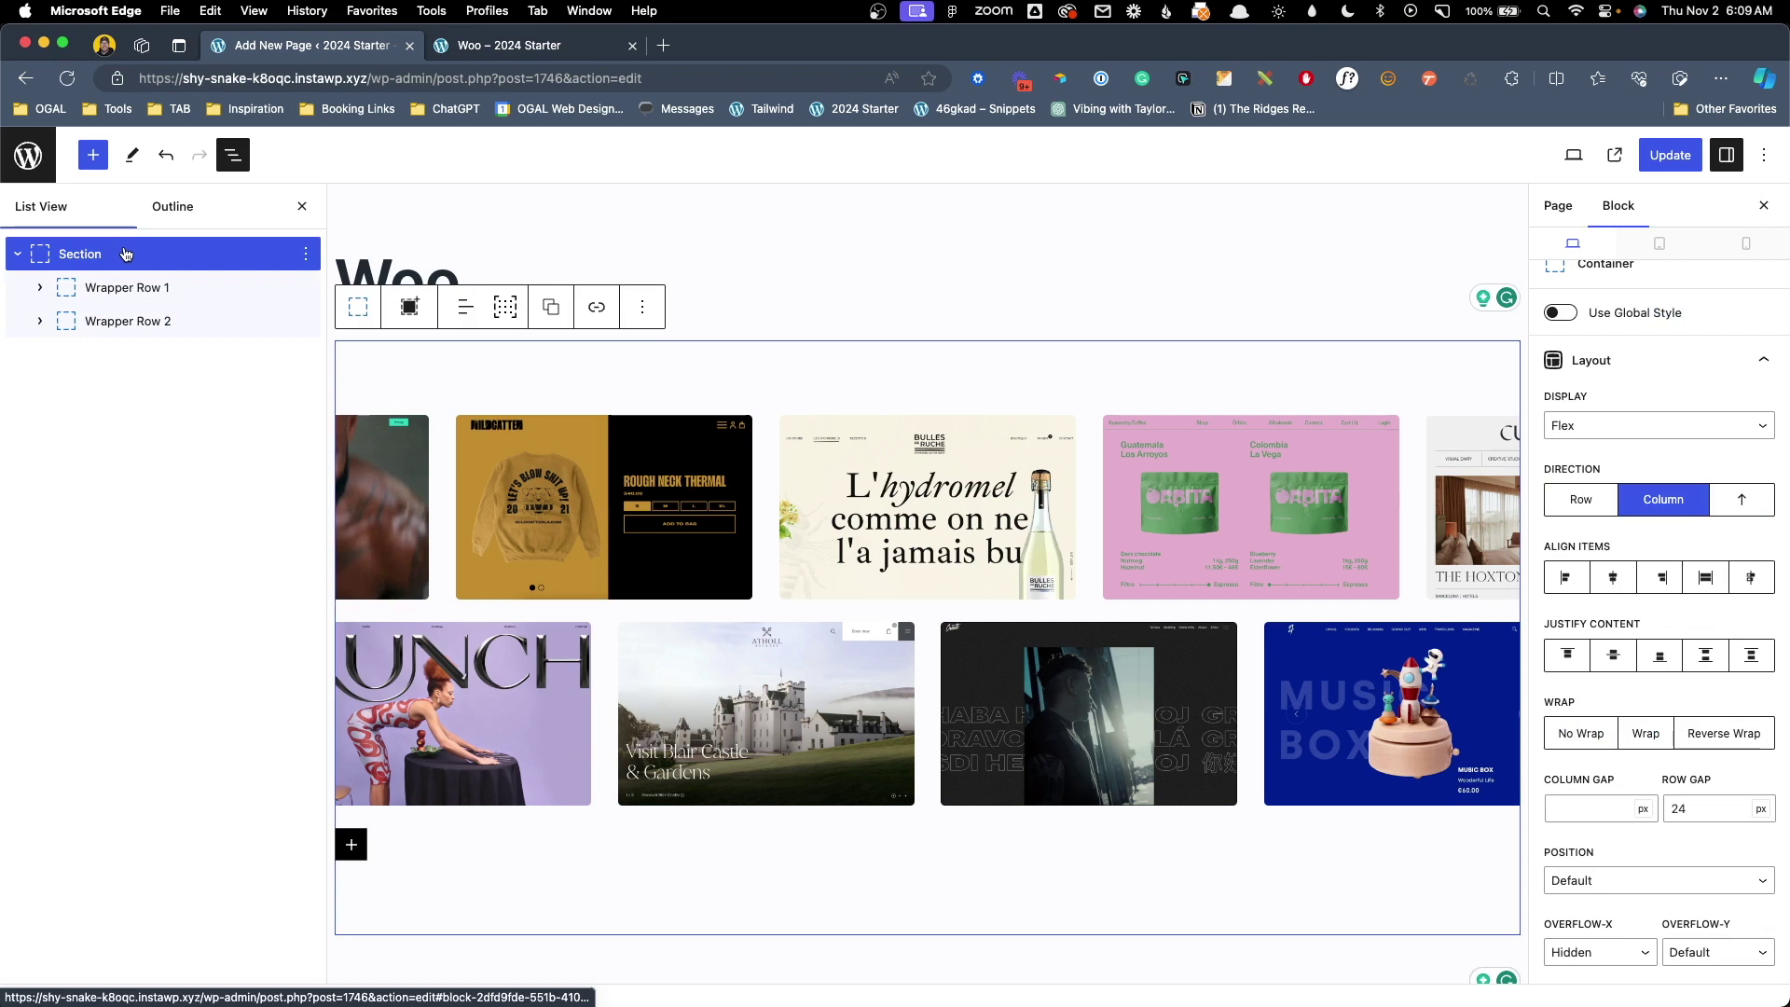
double_click(1712, 803)
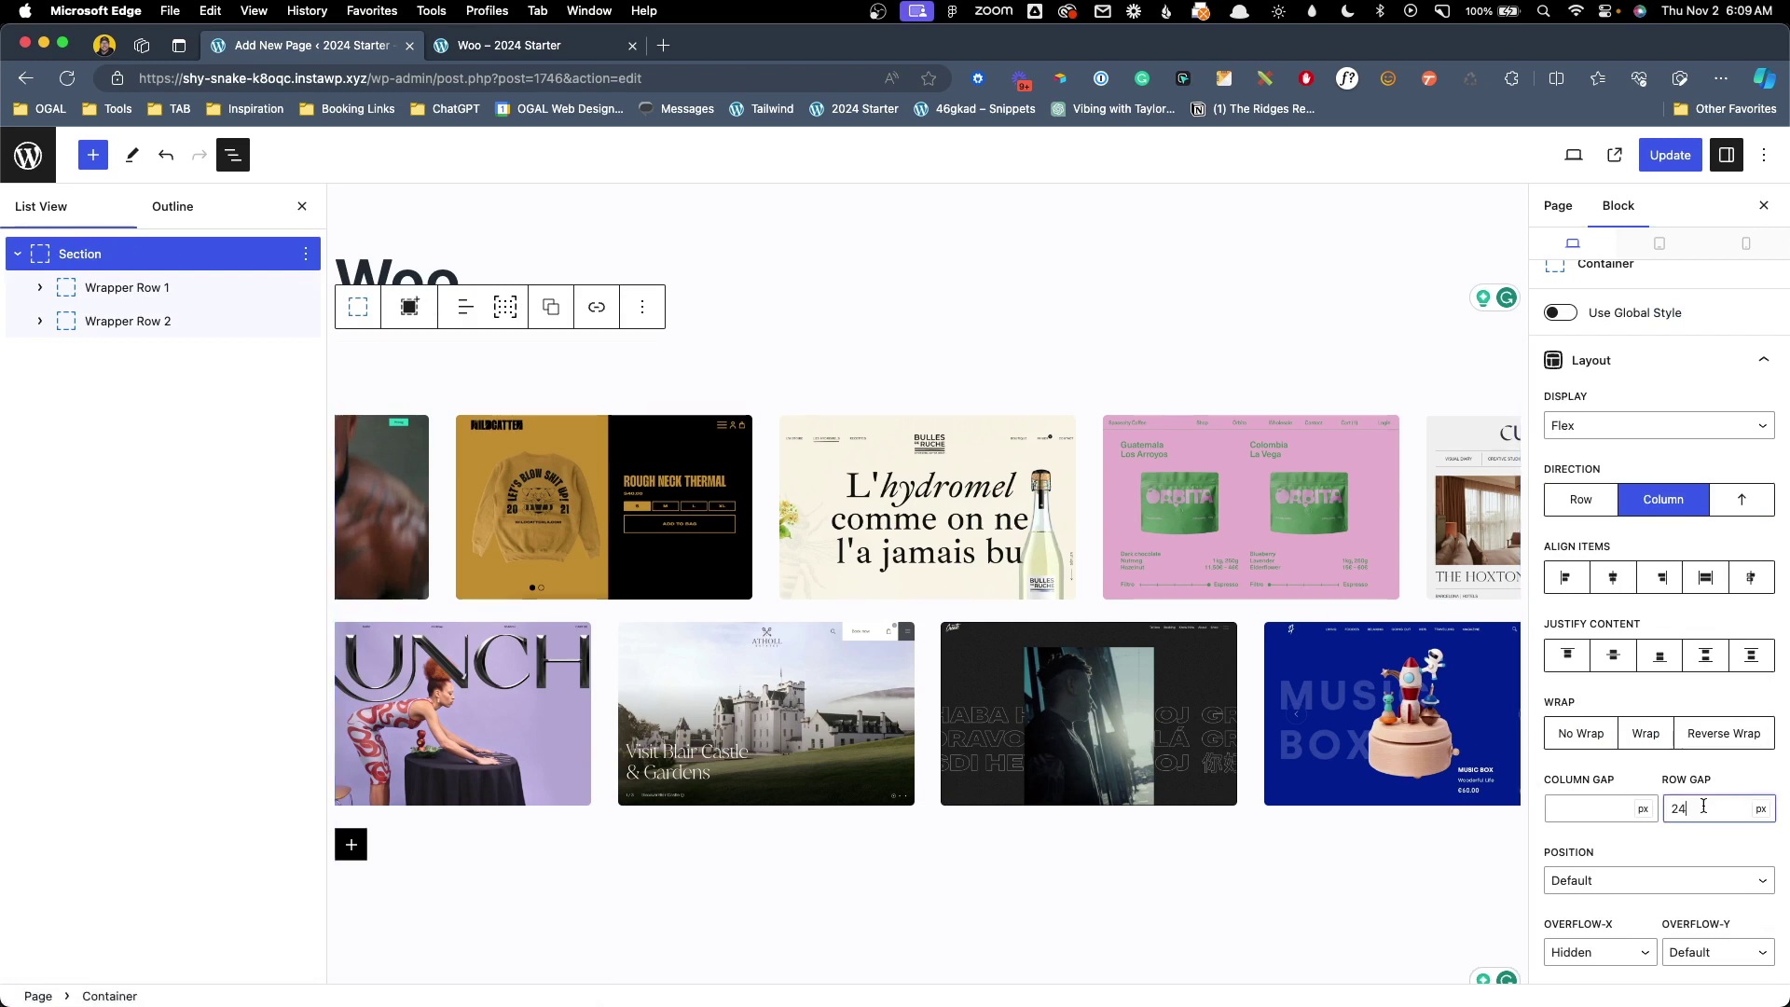
type("1.5")
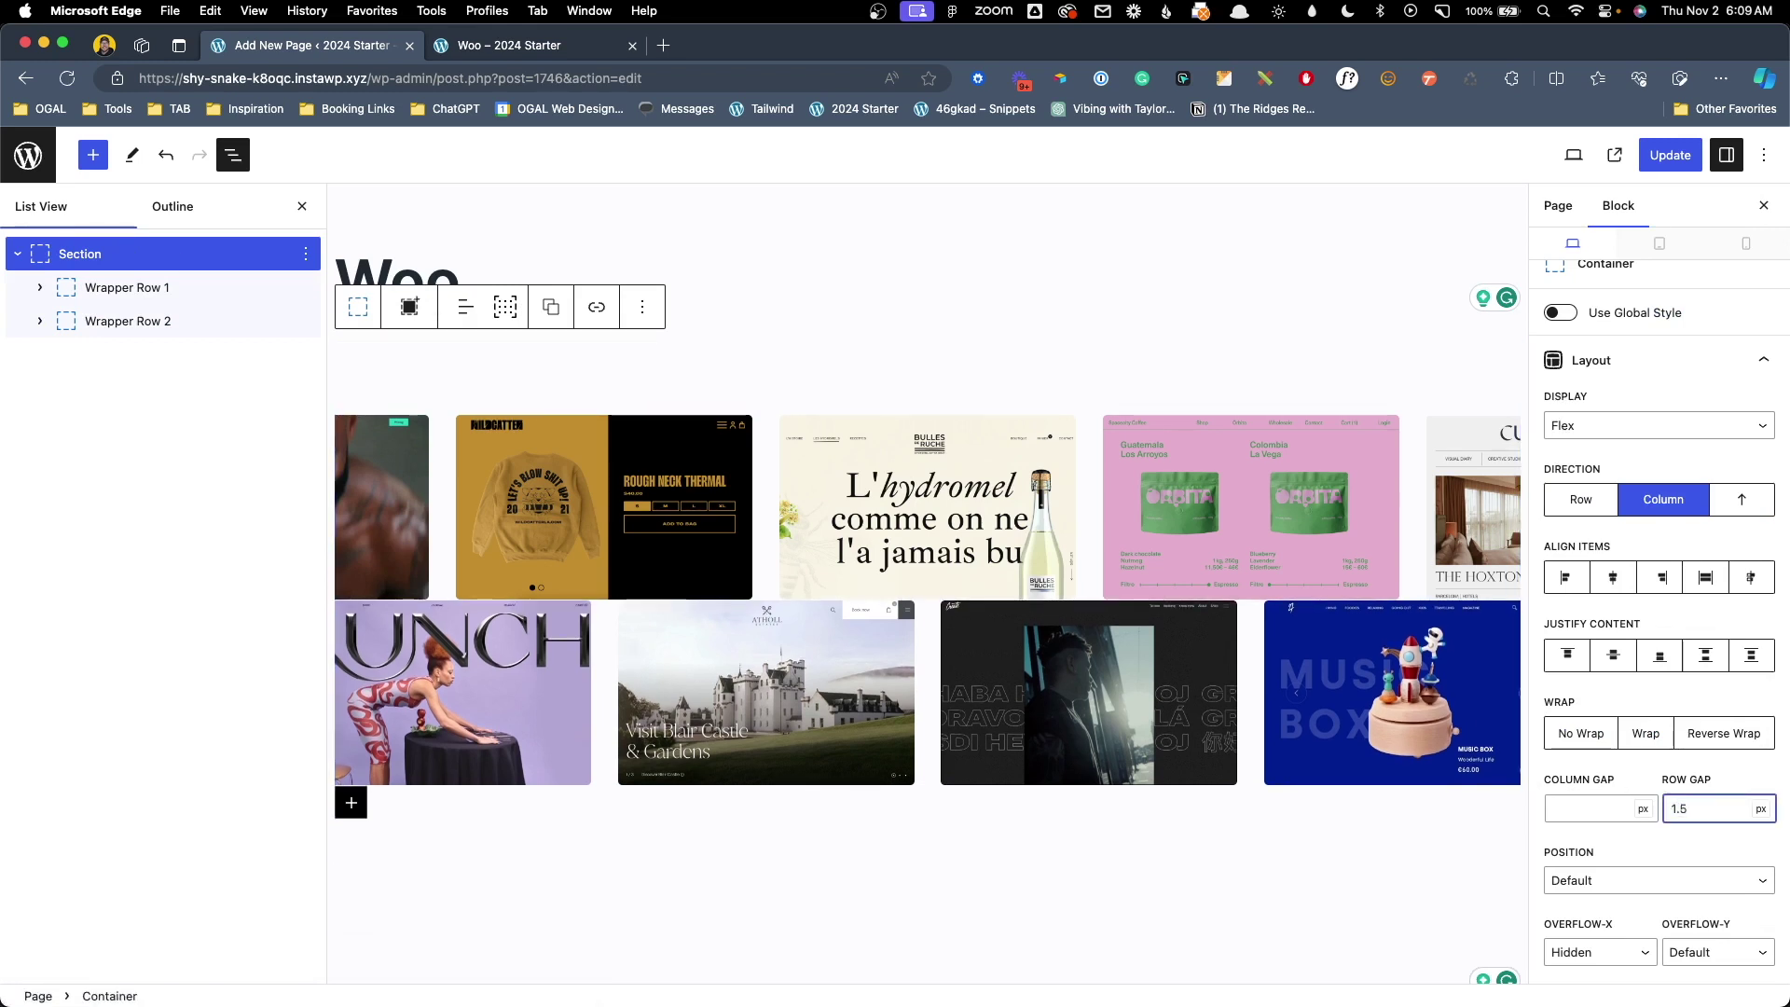
left_click(1760, 809)
left_click(1761, 879)
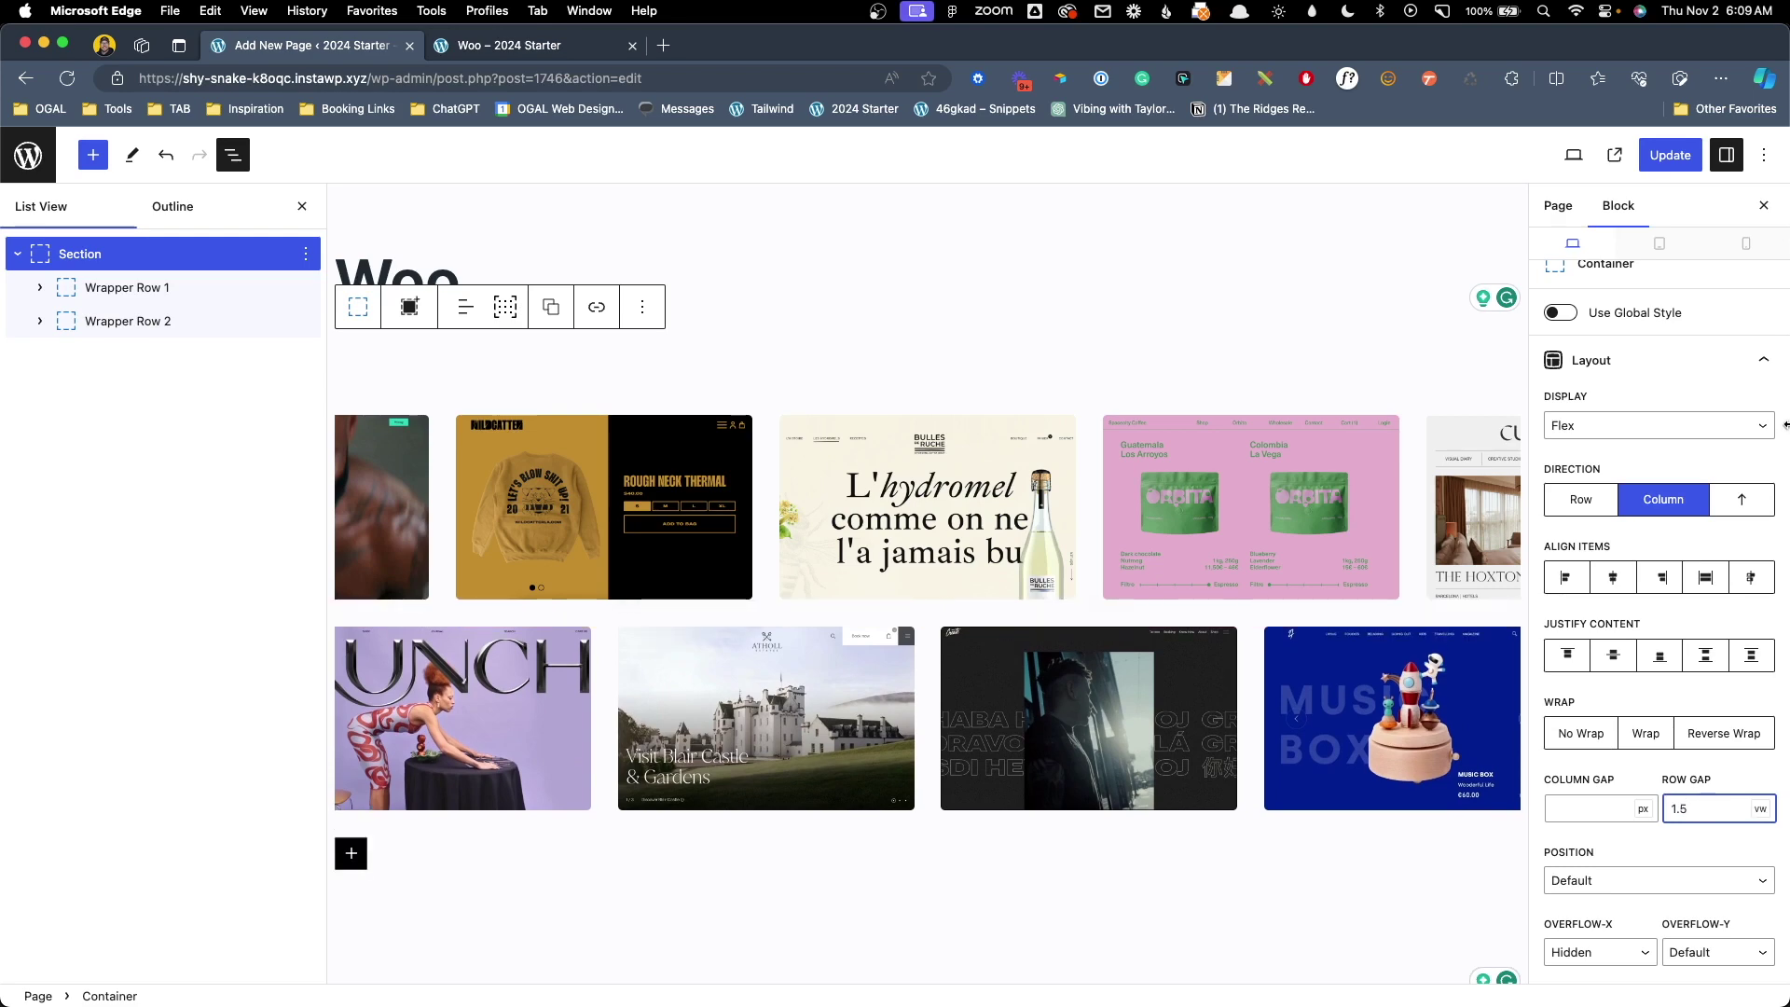
left_click(1659, 164)
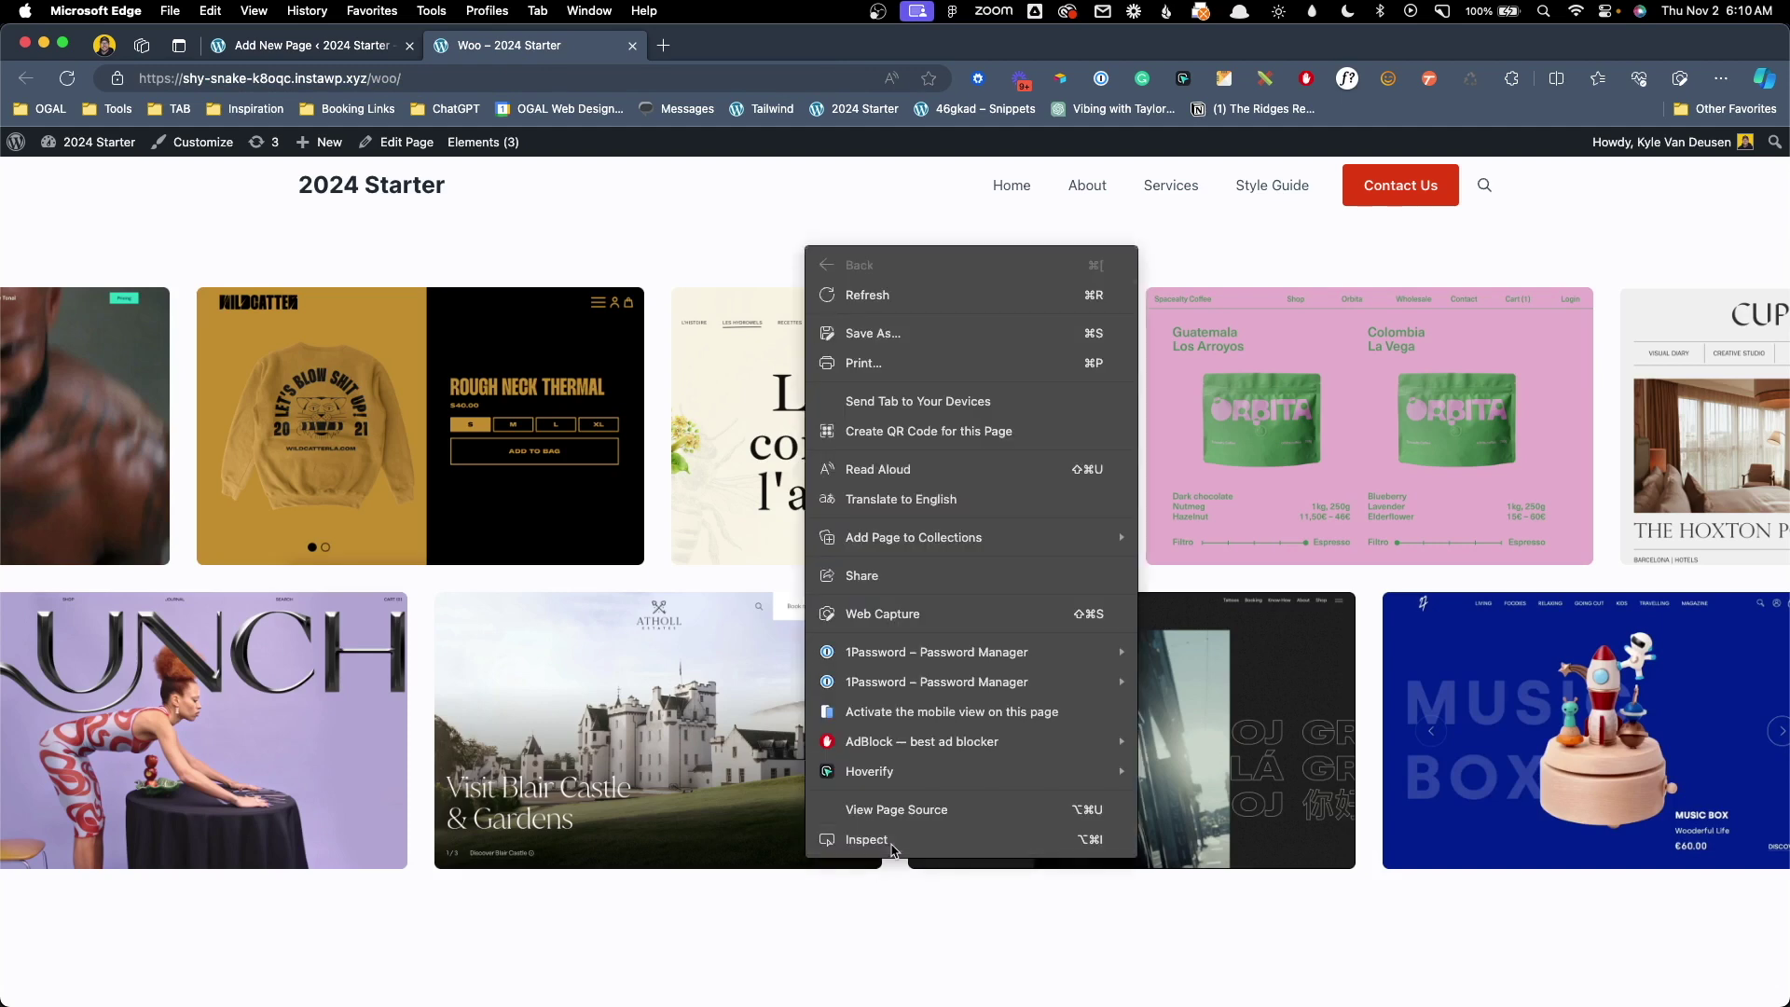
Narrow the DevTools responsive viewport from about 1480 px through 999 px to 355 px phone width, then return to the editor.
left_click(867, 839)
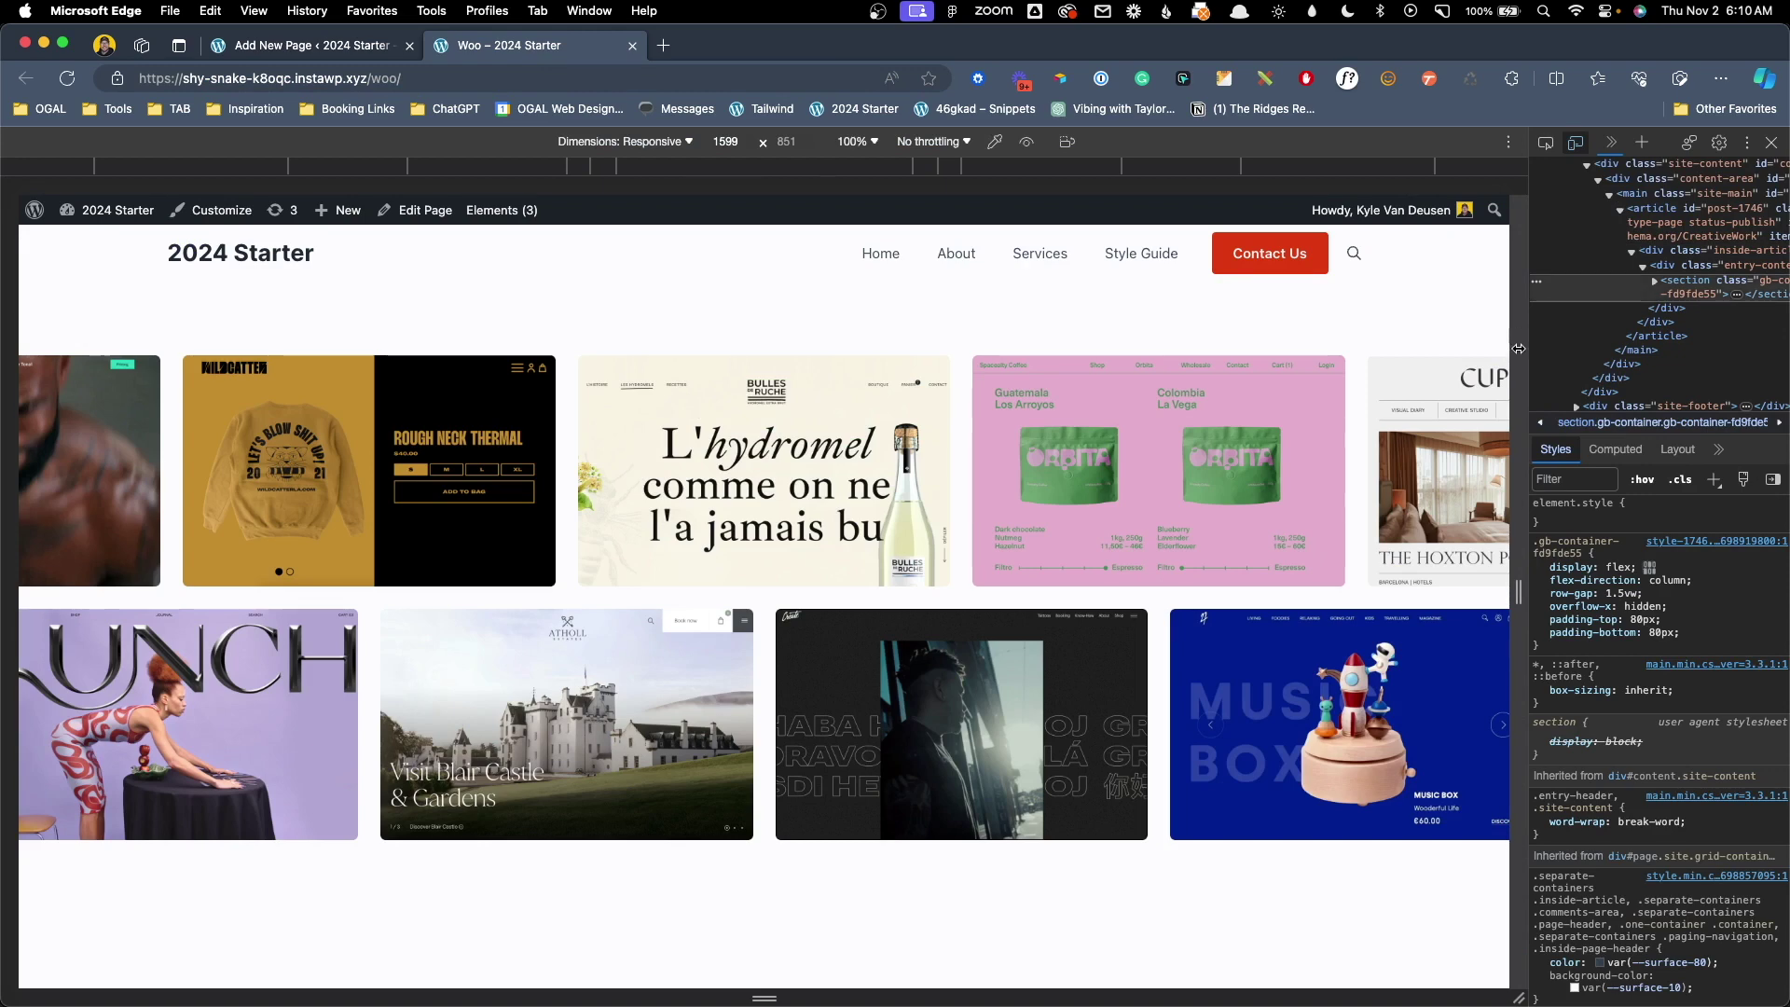
left_click_drag(1518, 348, 1495, 383)
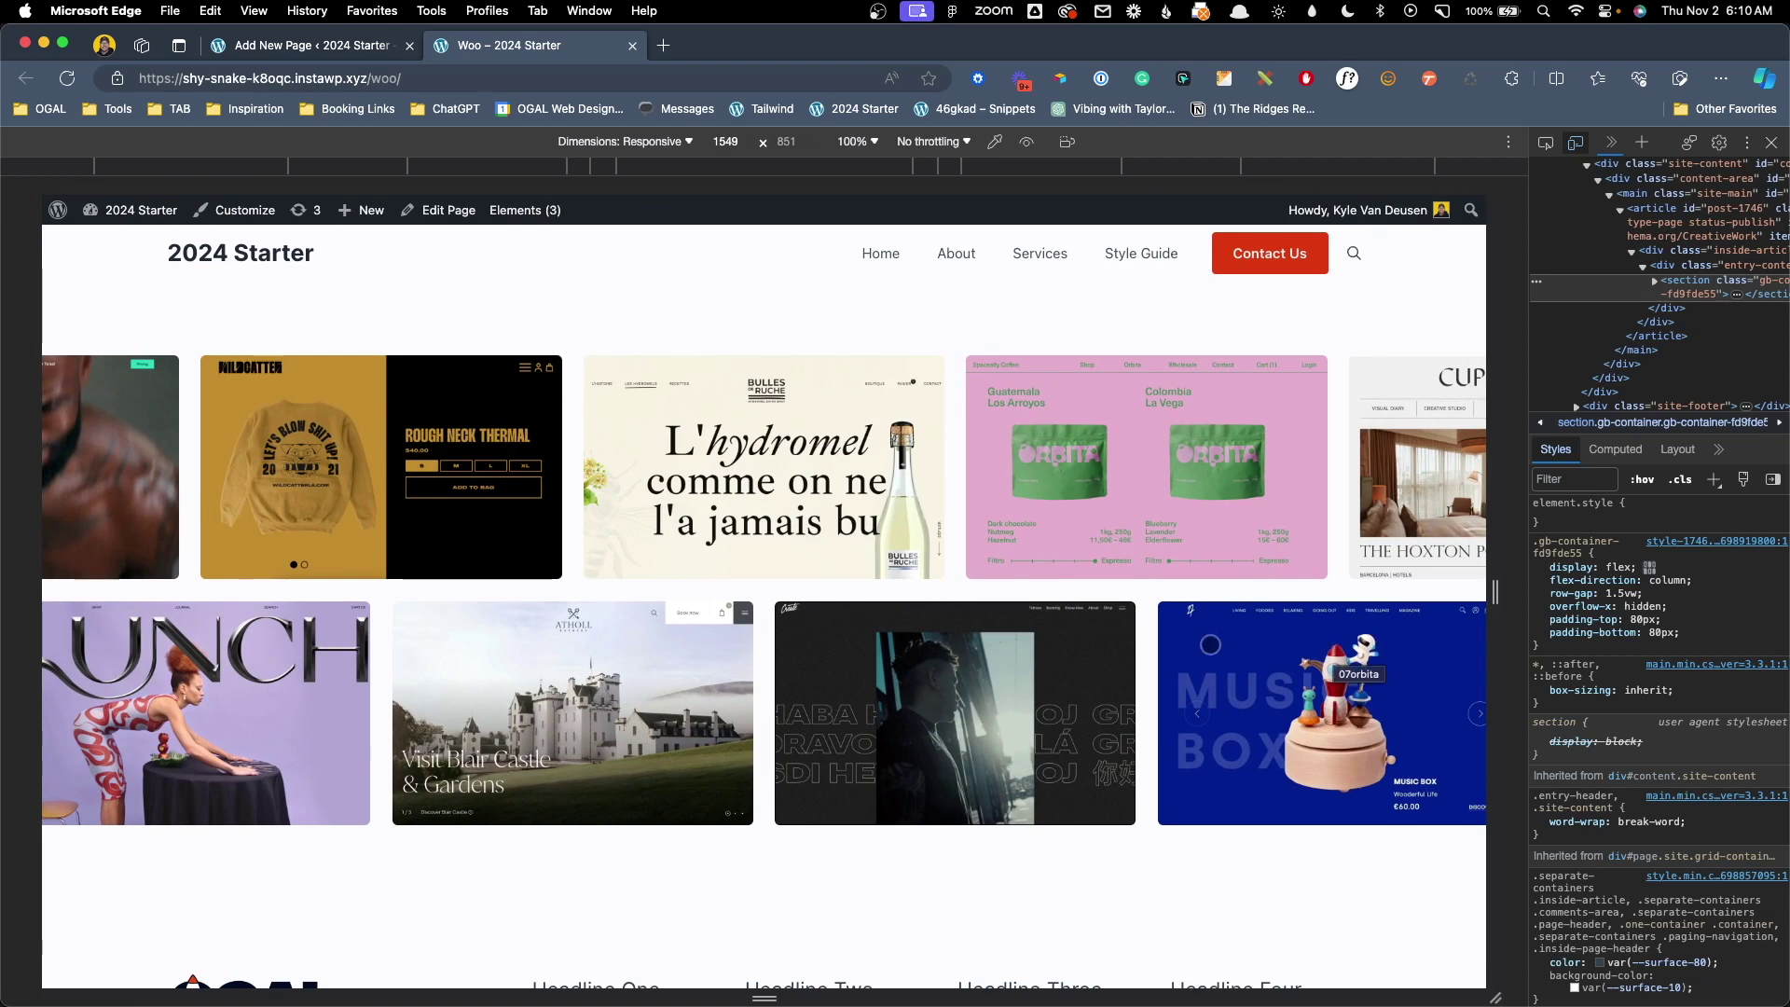
left_click_drag(1492, 357, 1244, 343)
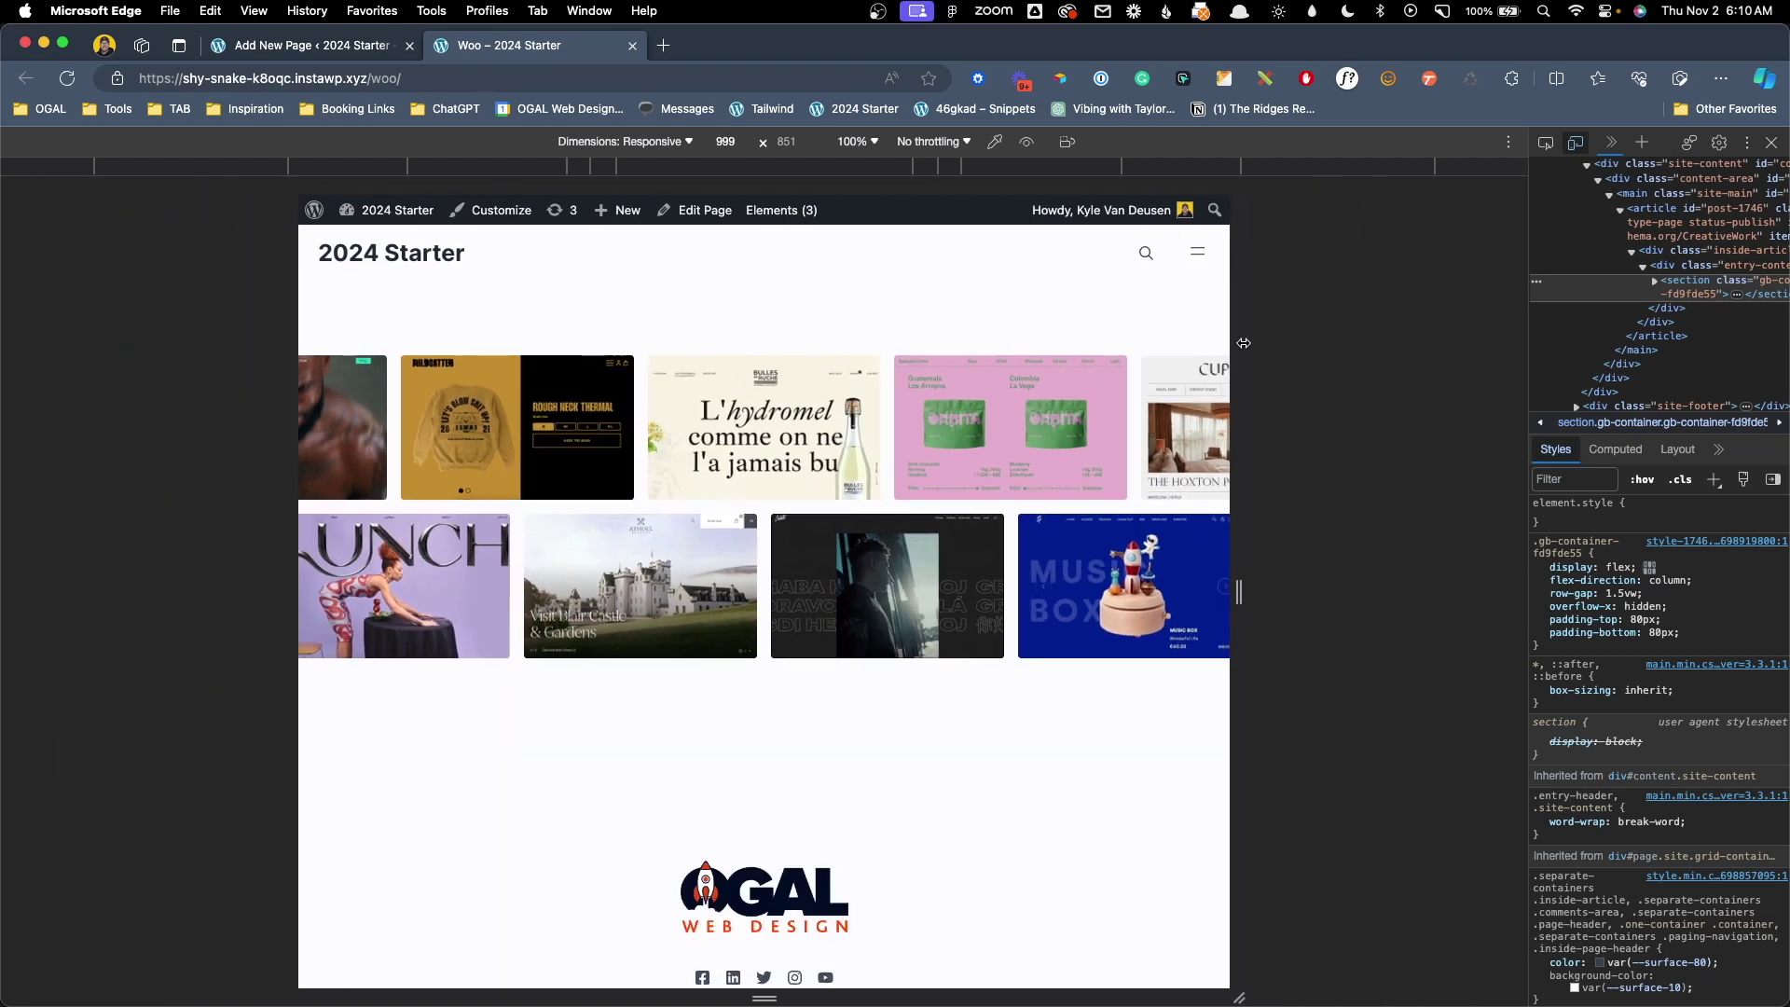
left_click_drag(1244, 343, 934, 391)
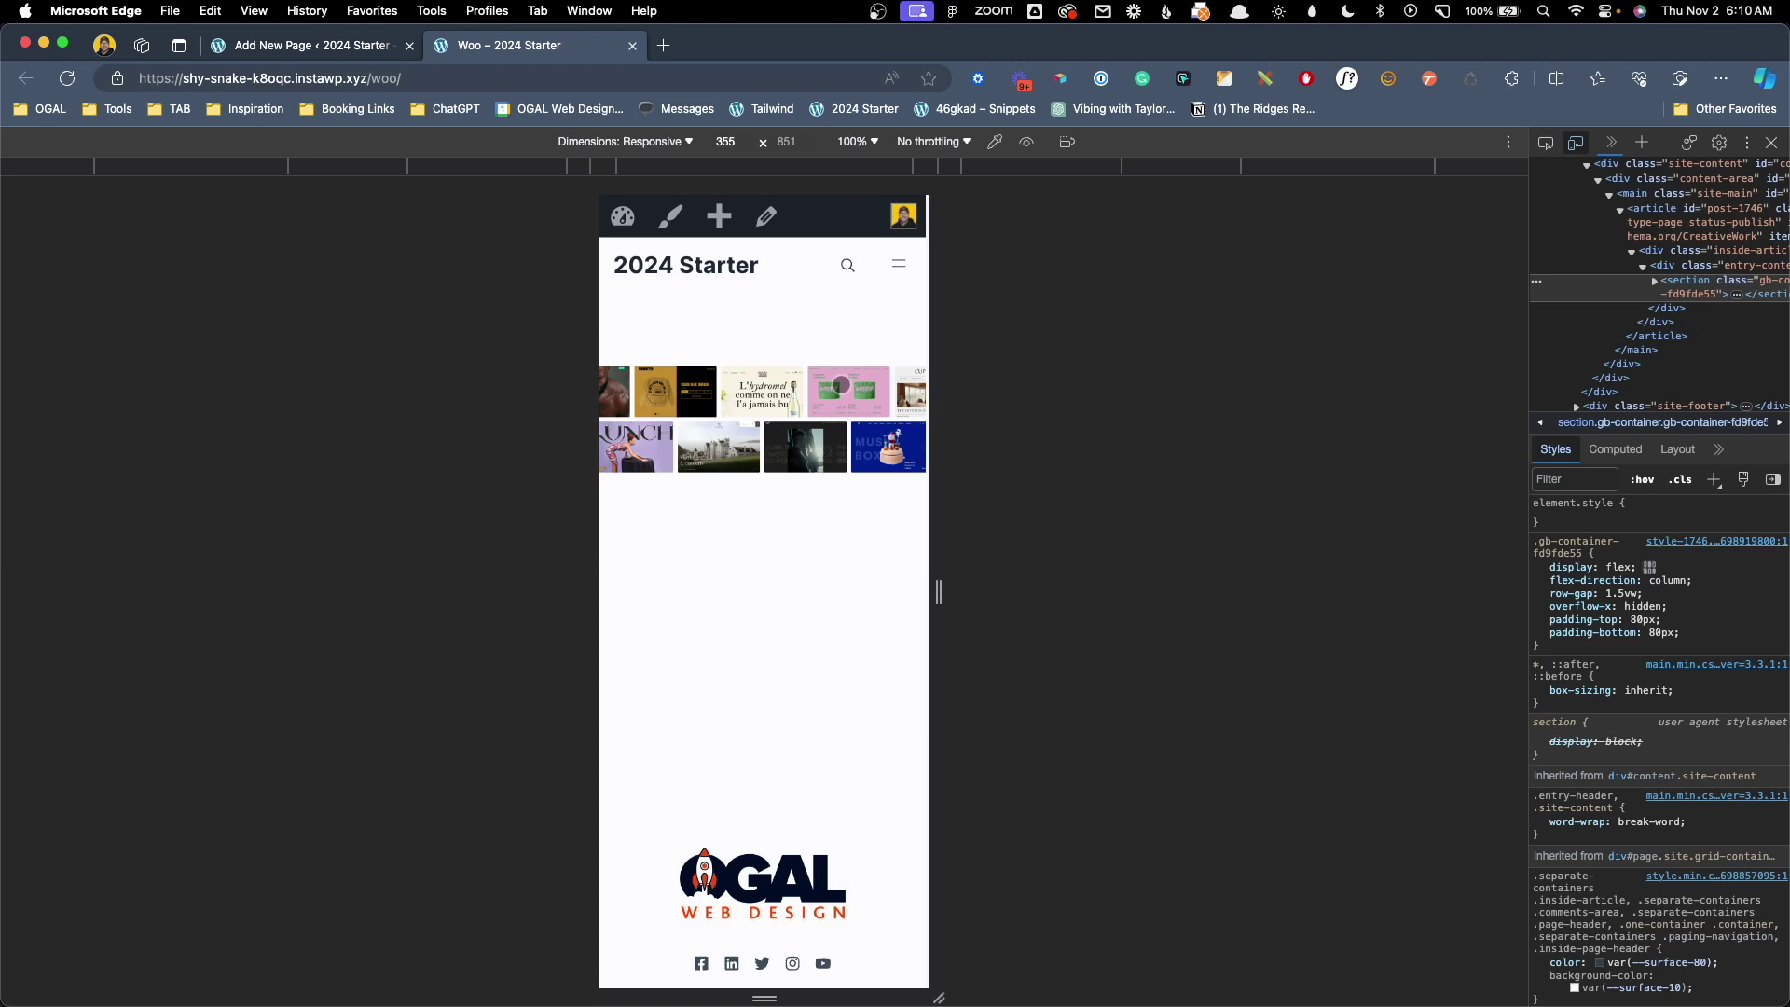
left_click(355, 48)
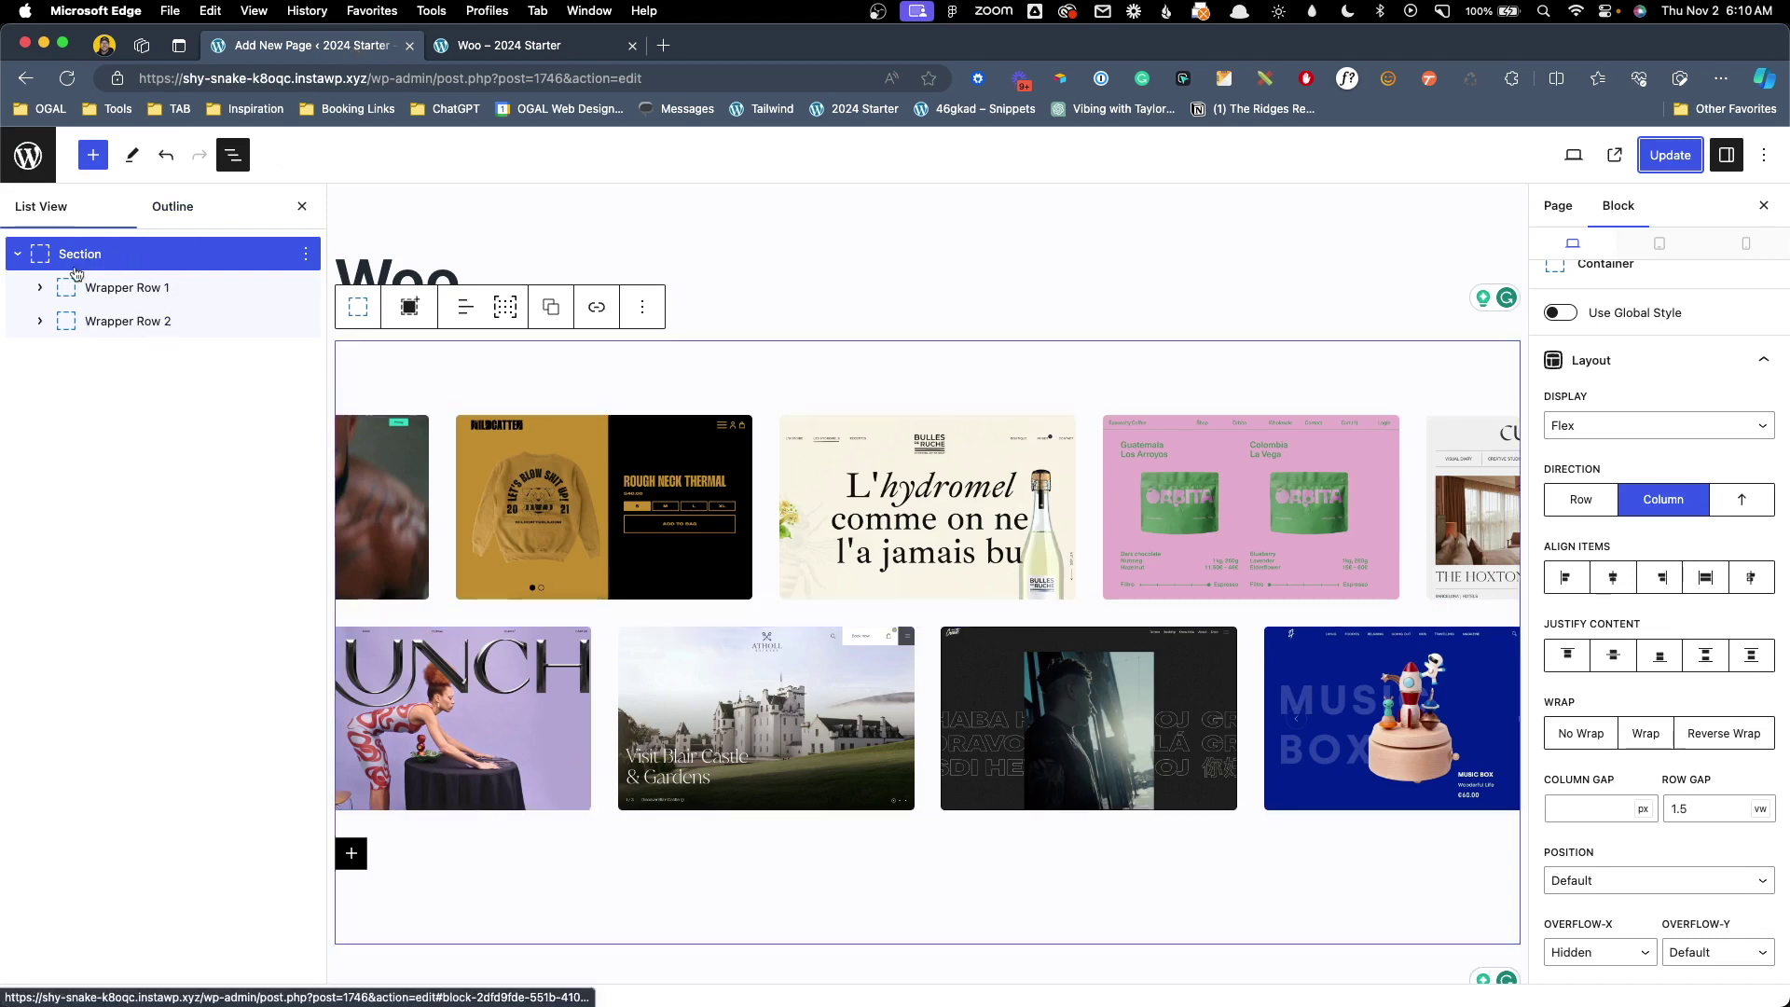
Turn on Hide on mobile for Wrapper Row 1's fifth Image Wrapper.
left_click(40, 287)
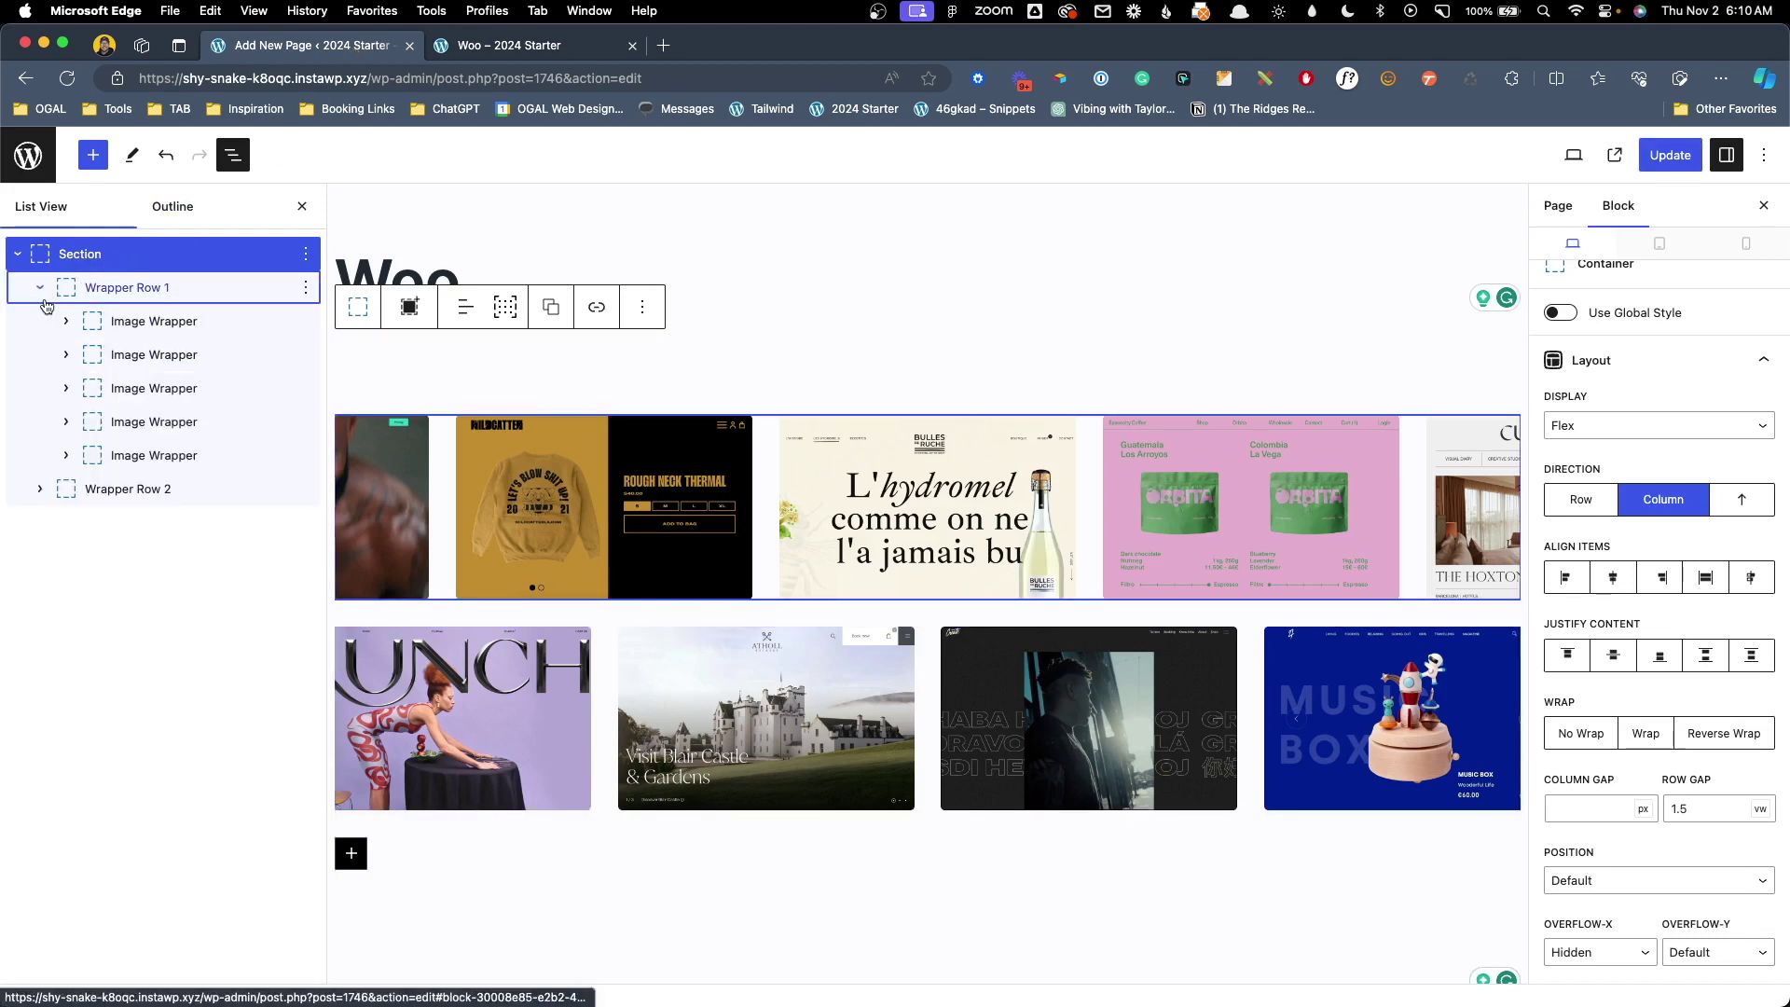
left_click(40, 488)
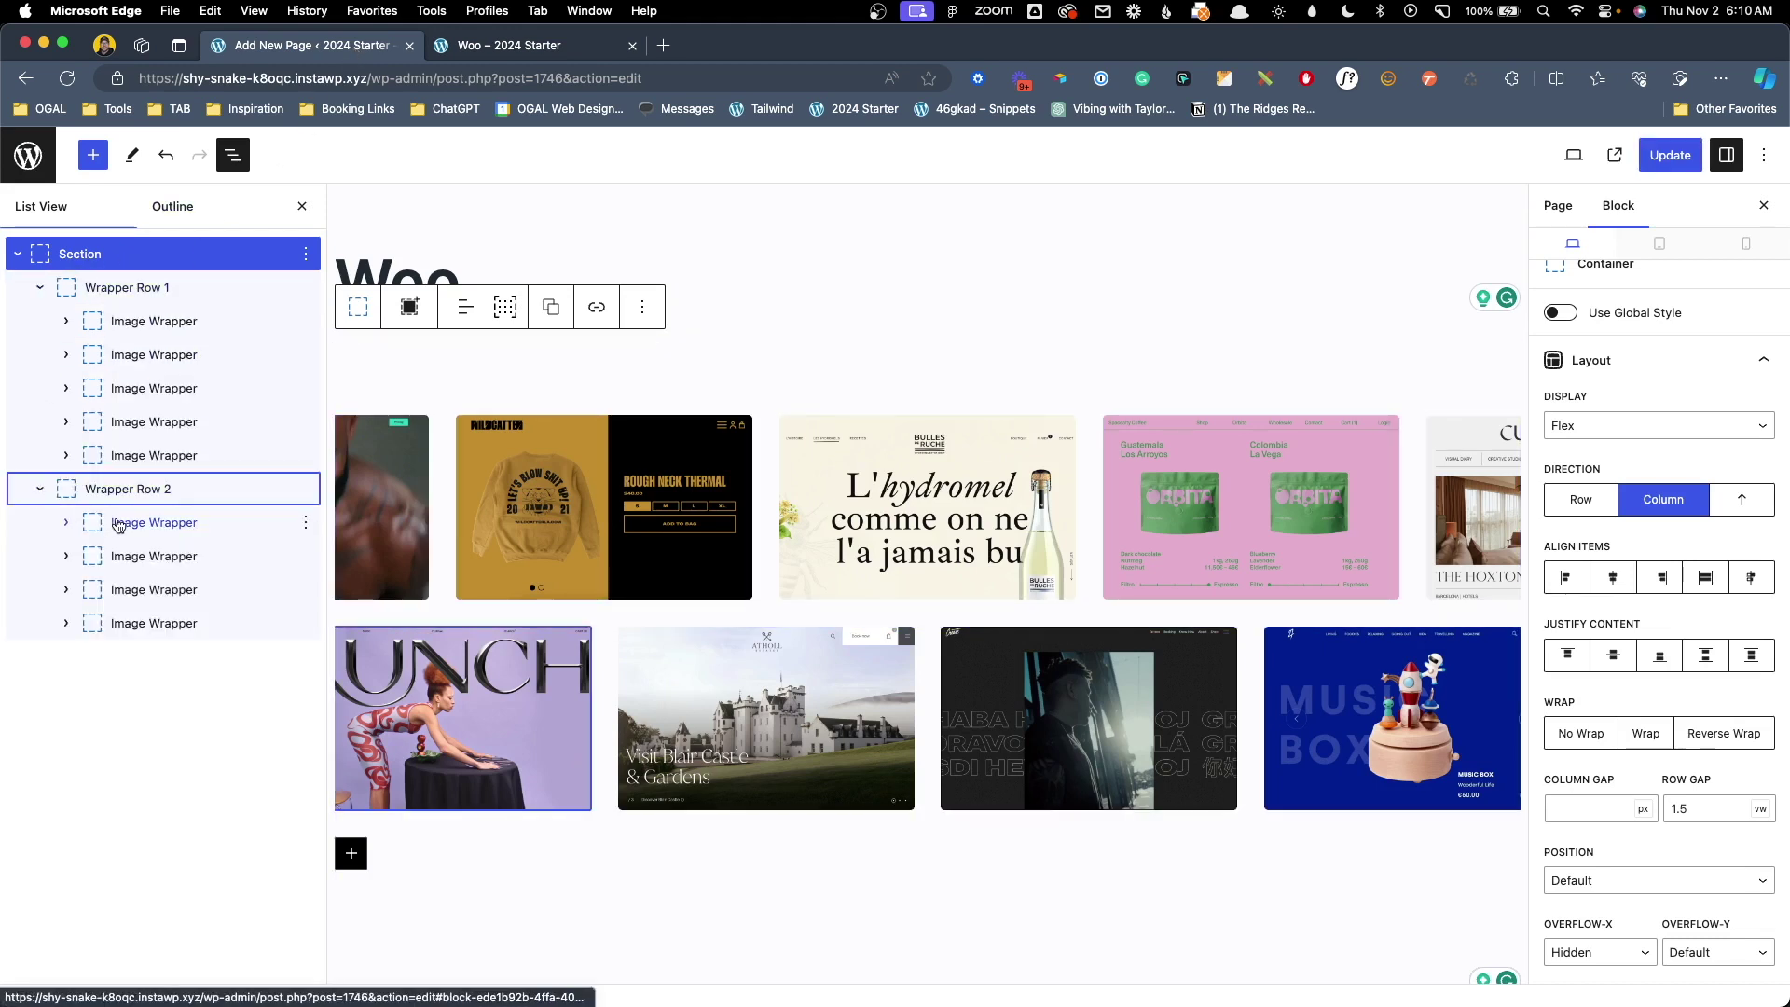
left_click(144, 456)
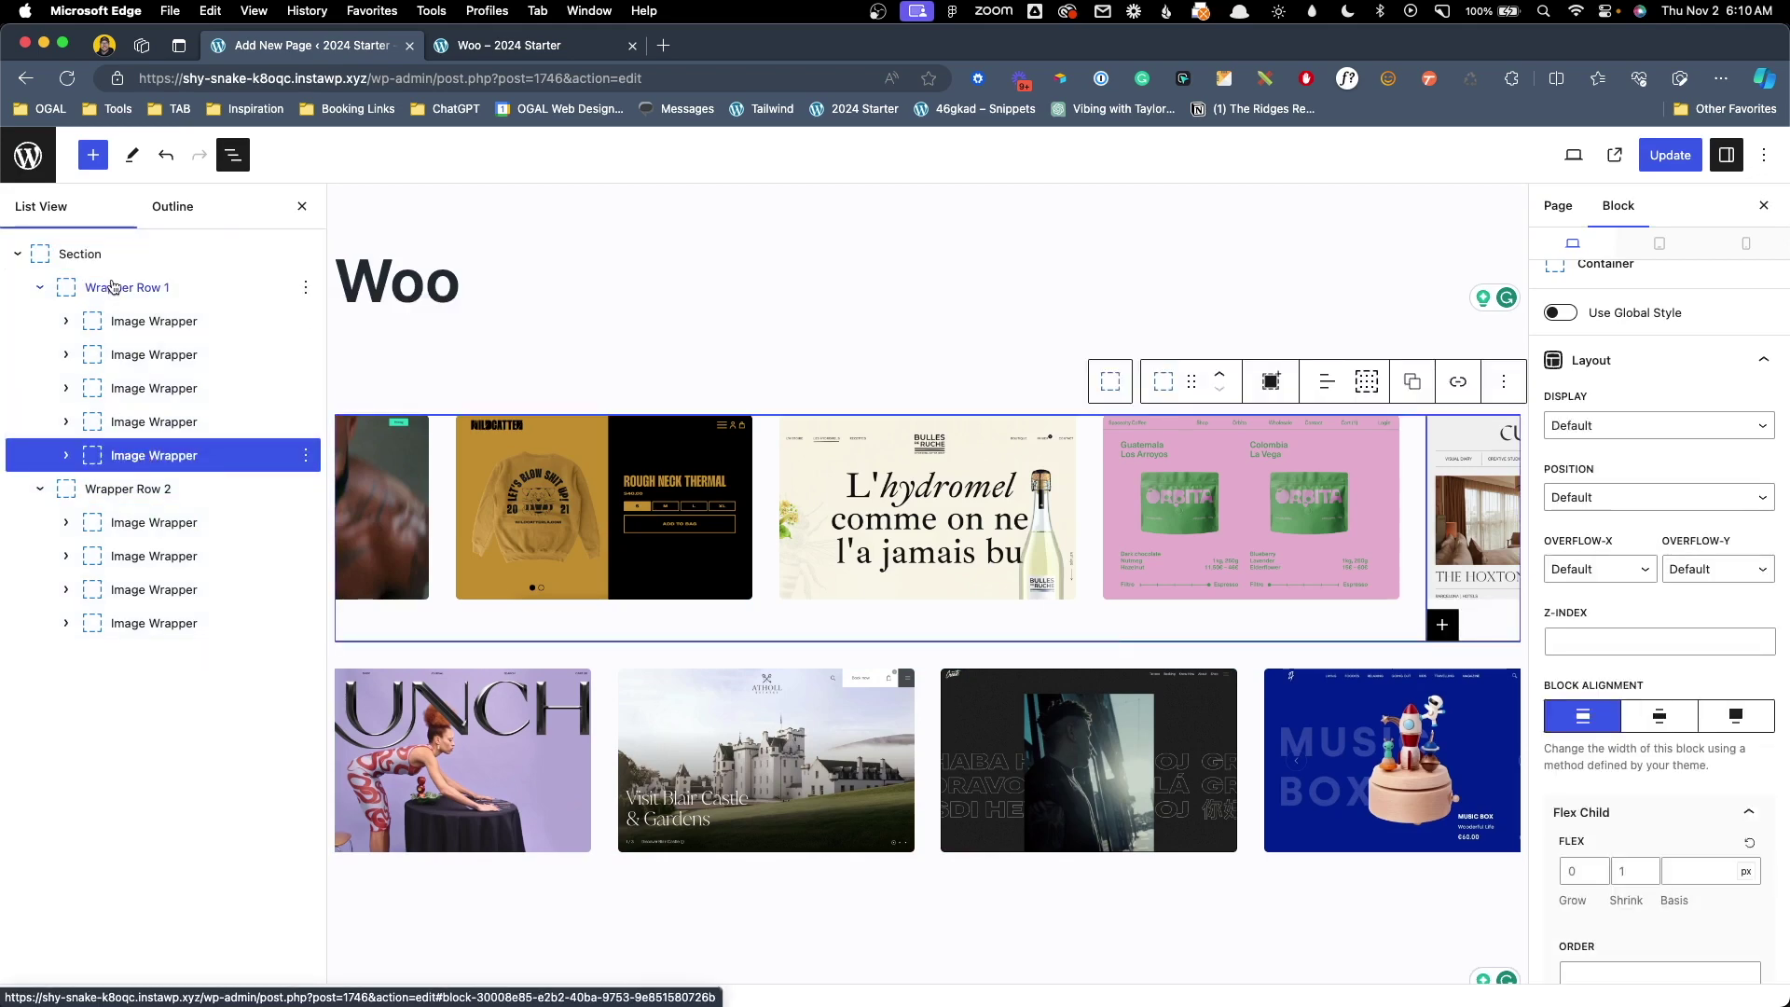
scroll(1659, 745, "down", 10)
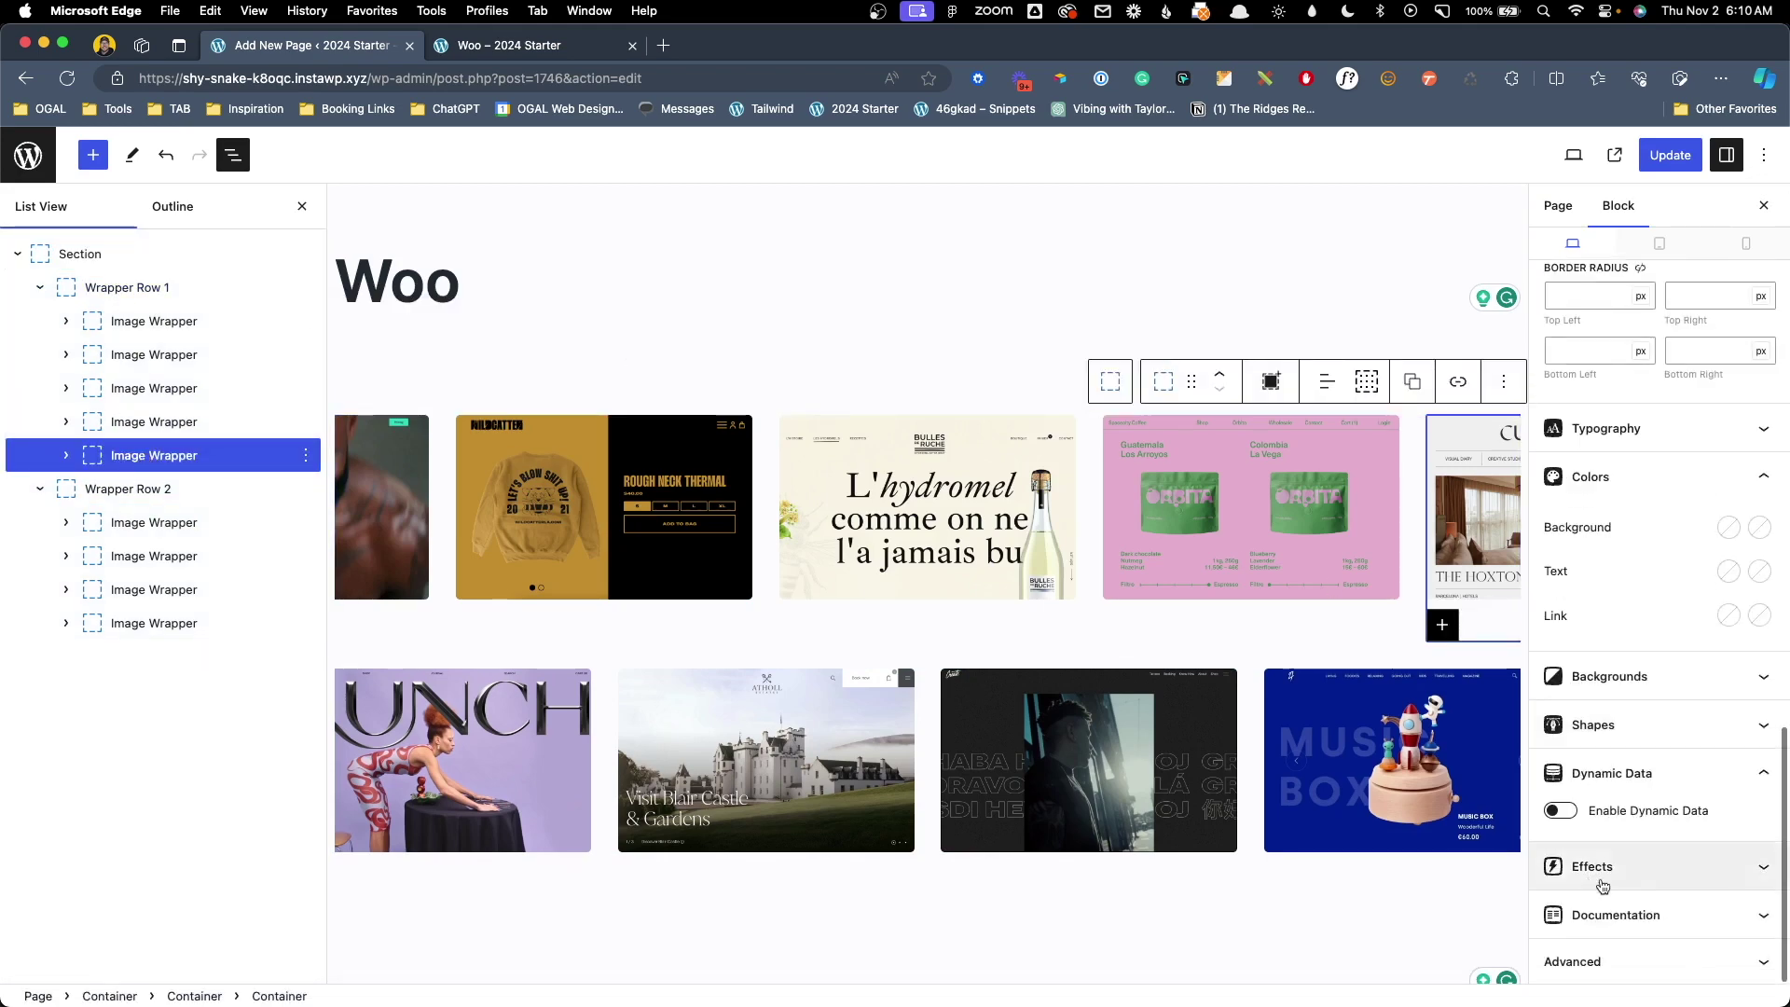
left_click(1604, 961)
scroll(1641, 895, "down", 3)
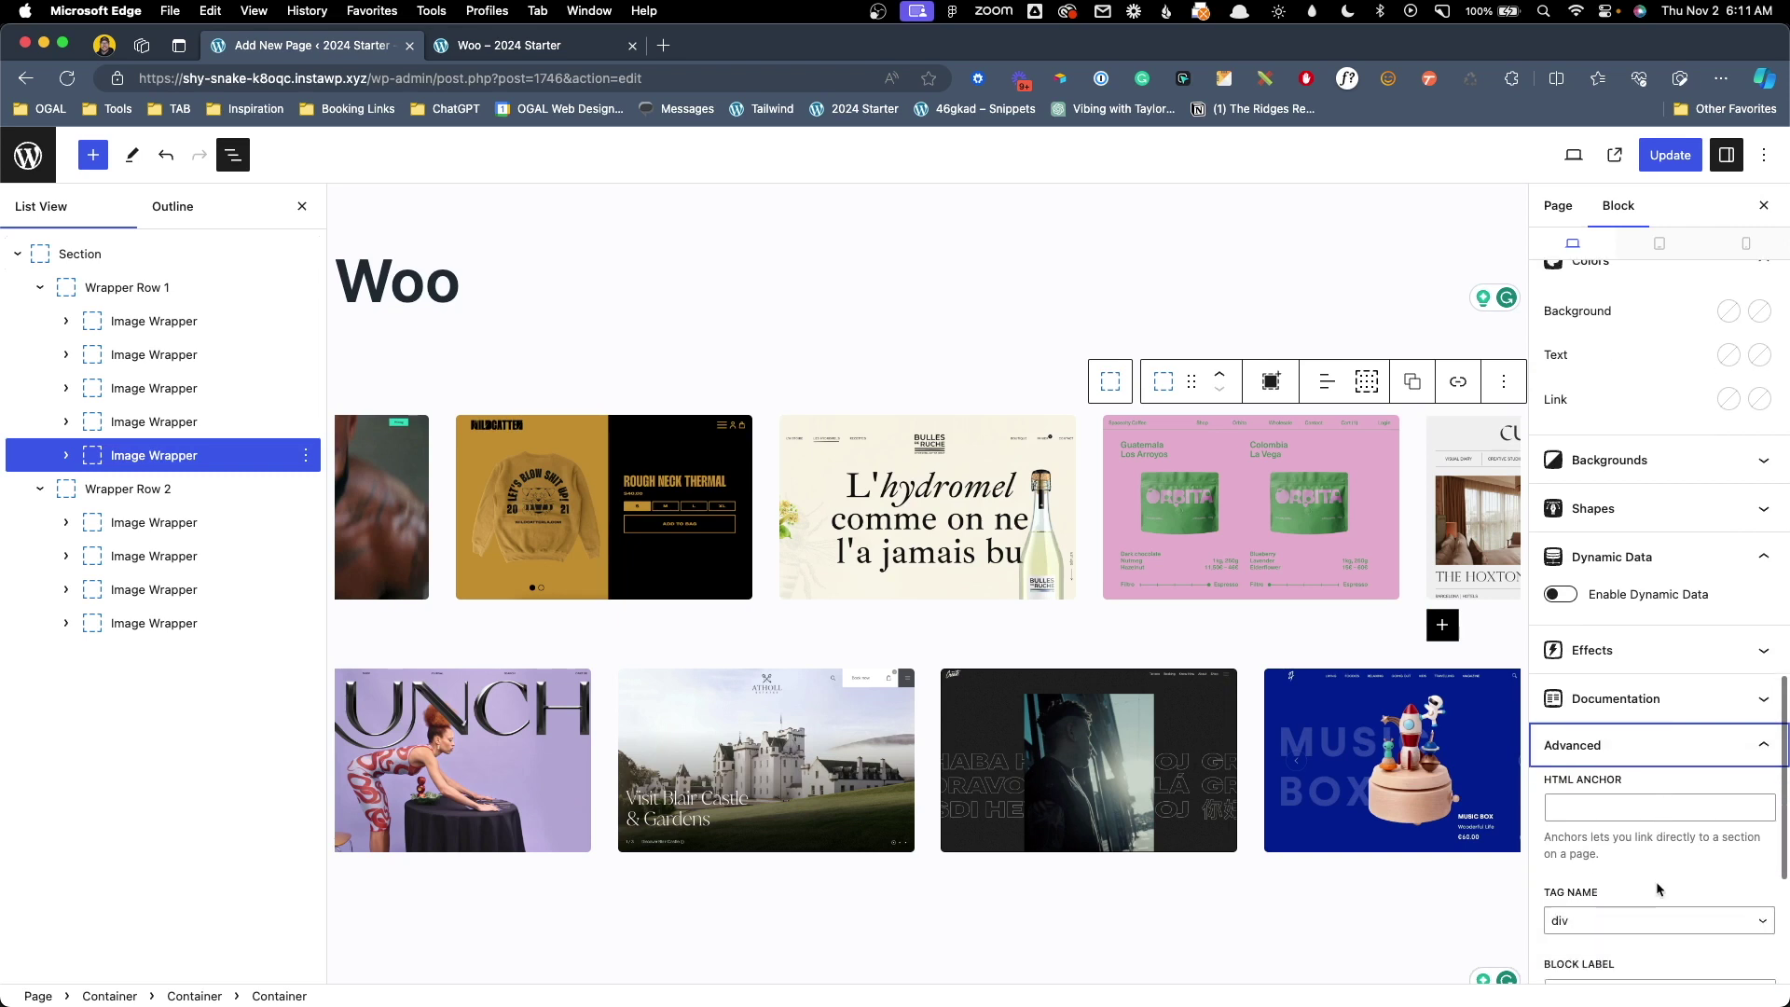
scroll(1657, 889, "down", 5)
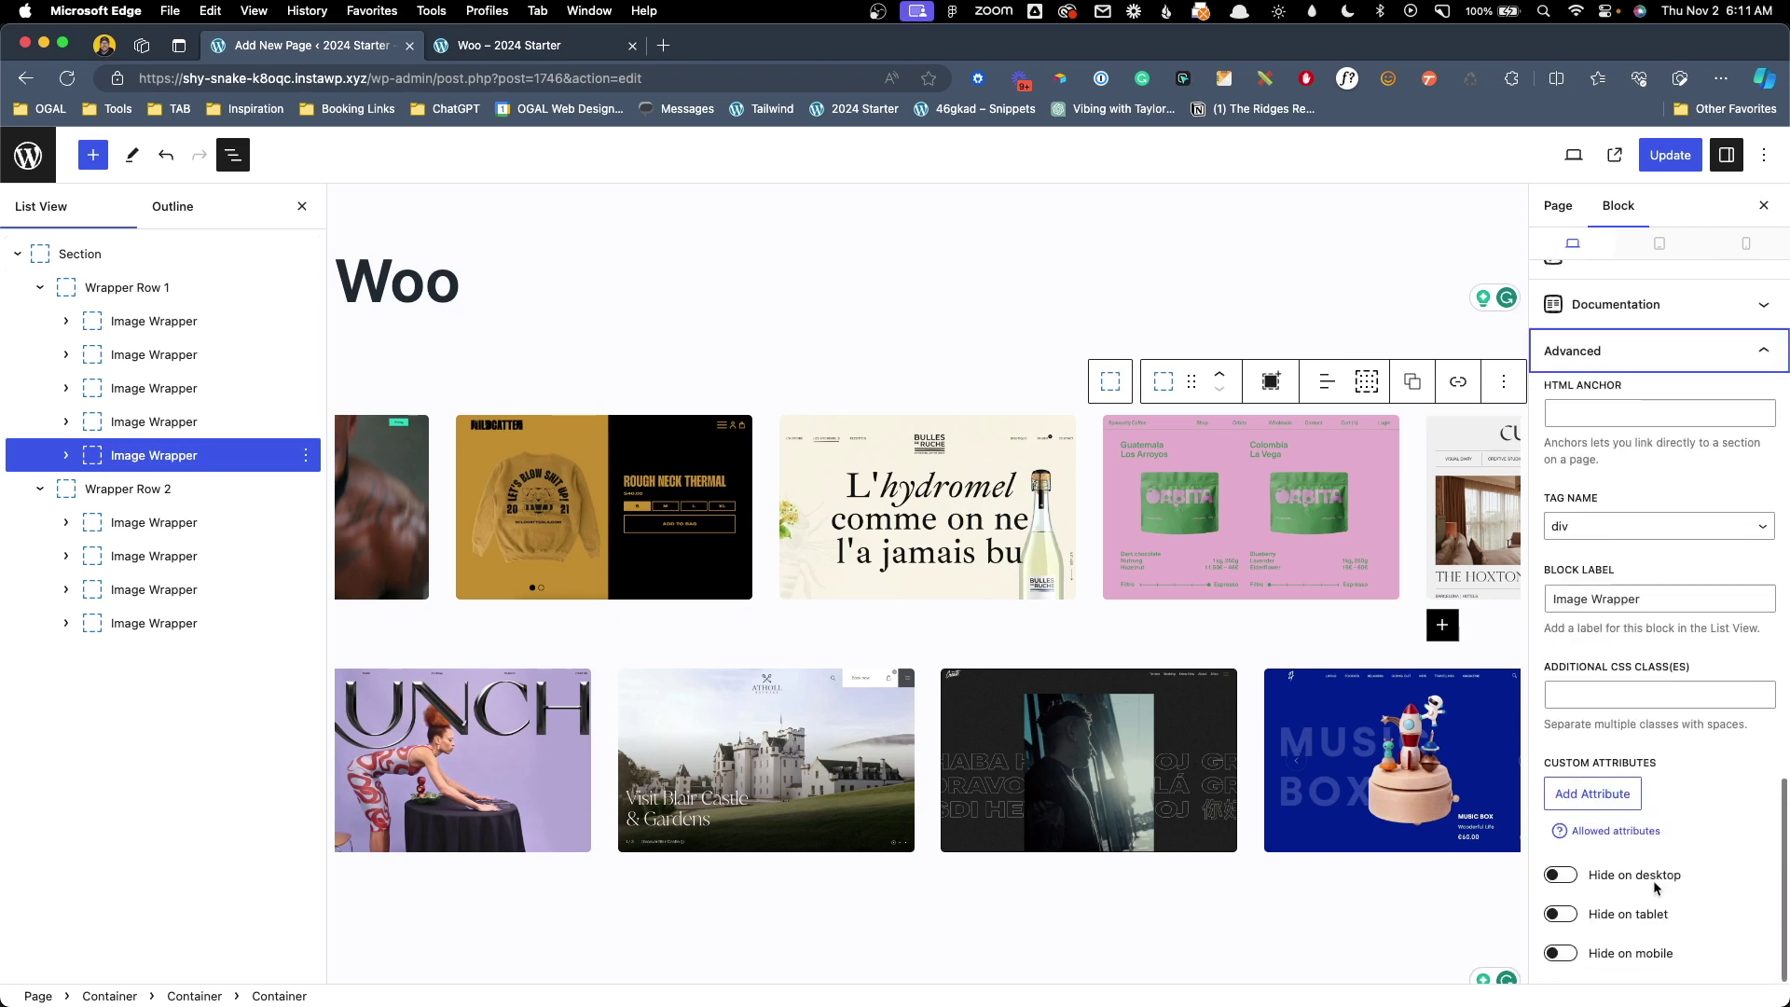
left_click(1562, 954)
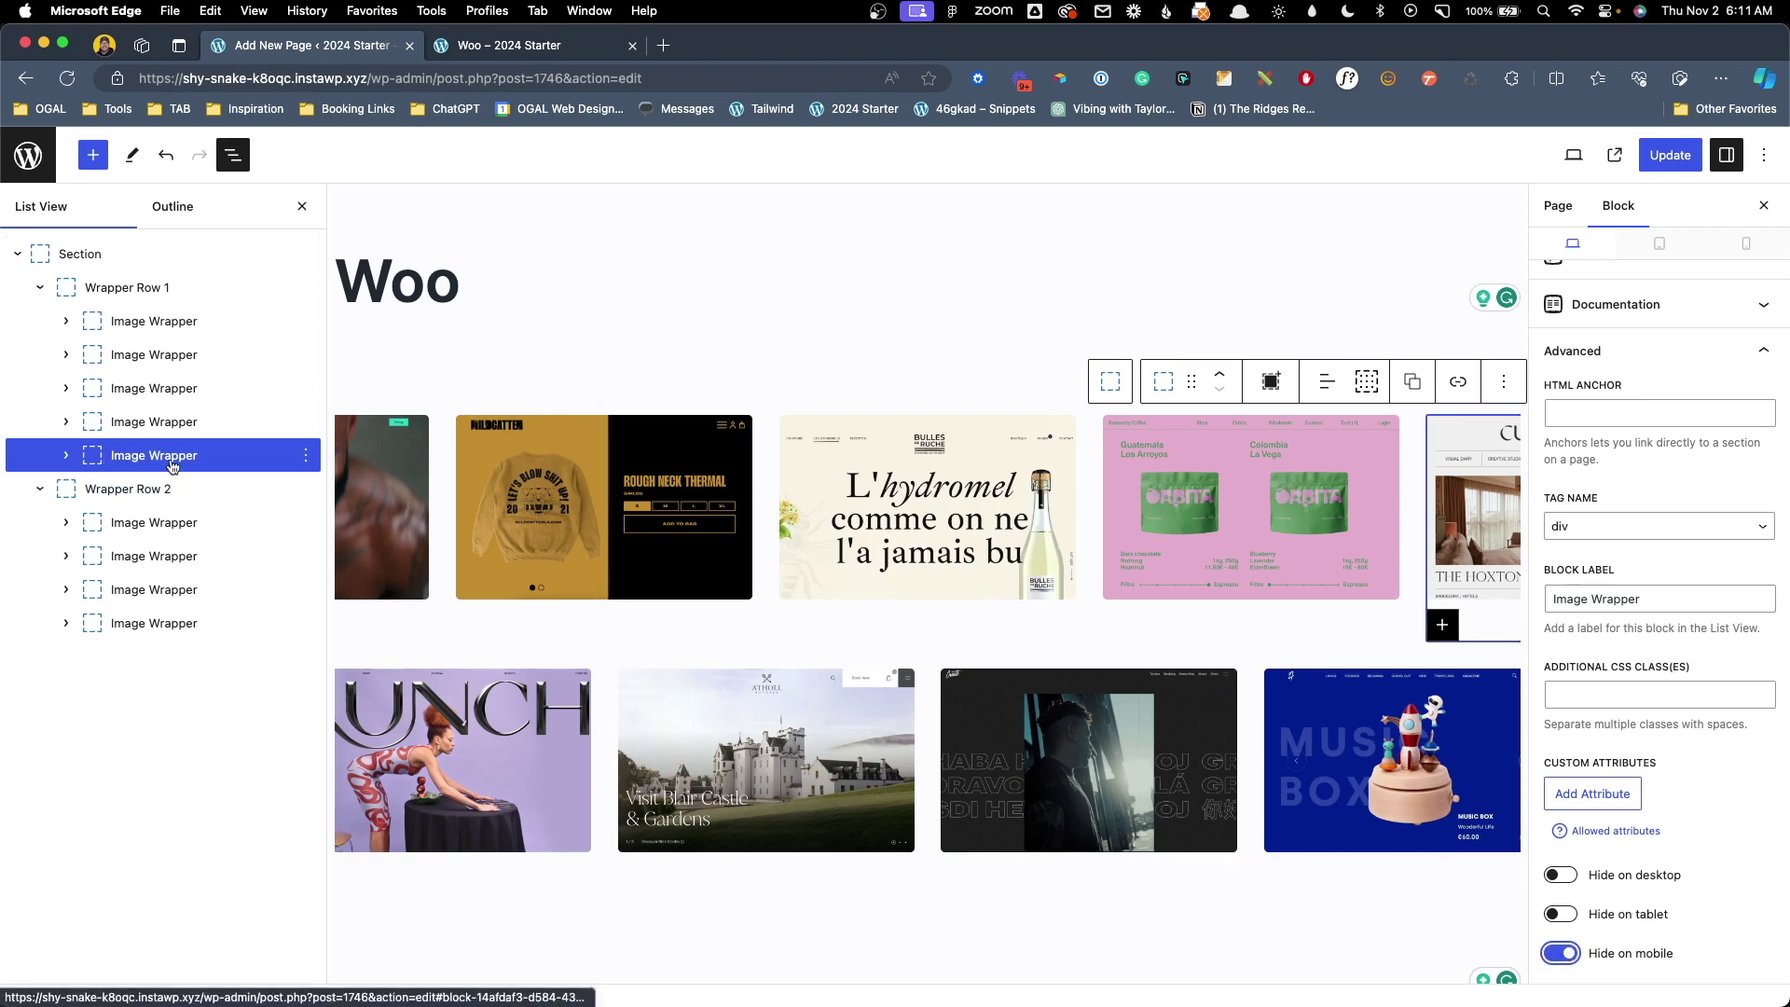
Turn on Hide on mobile for Wrapper Row 2's last Image Wrapper too.
left_click(173, 631)
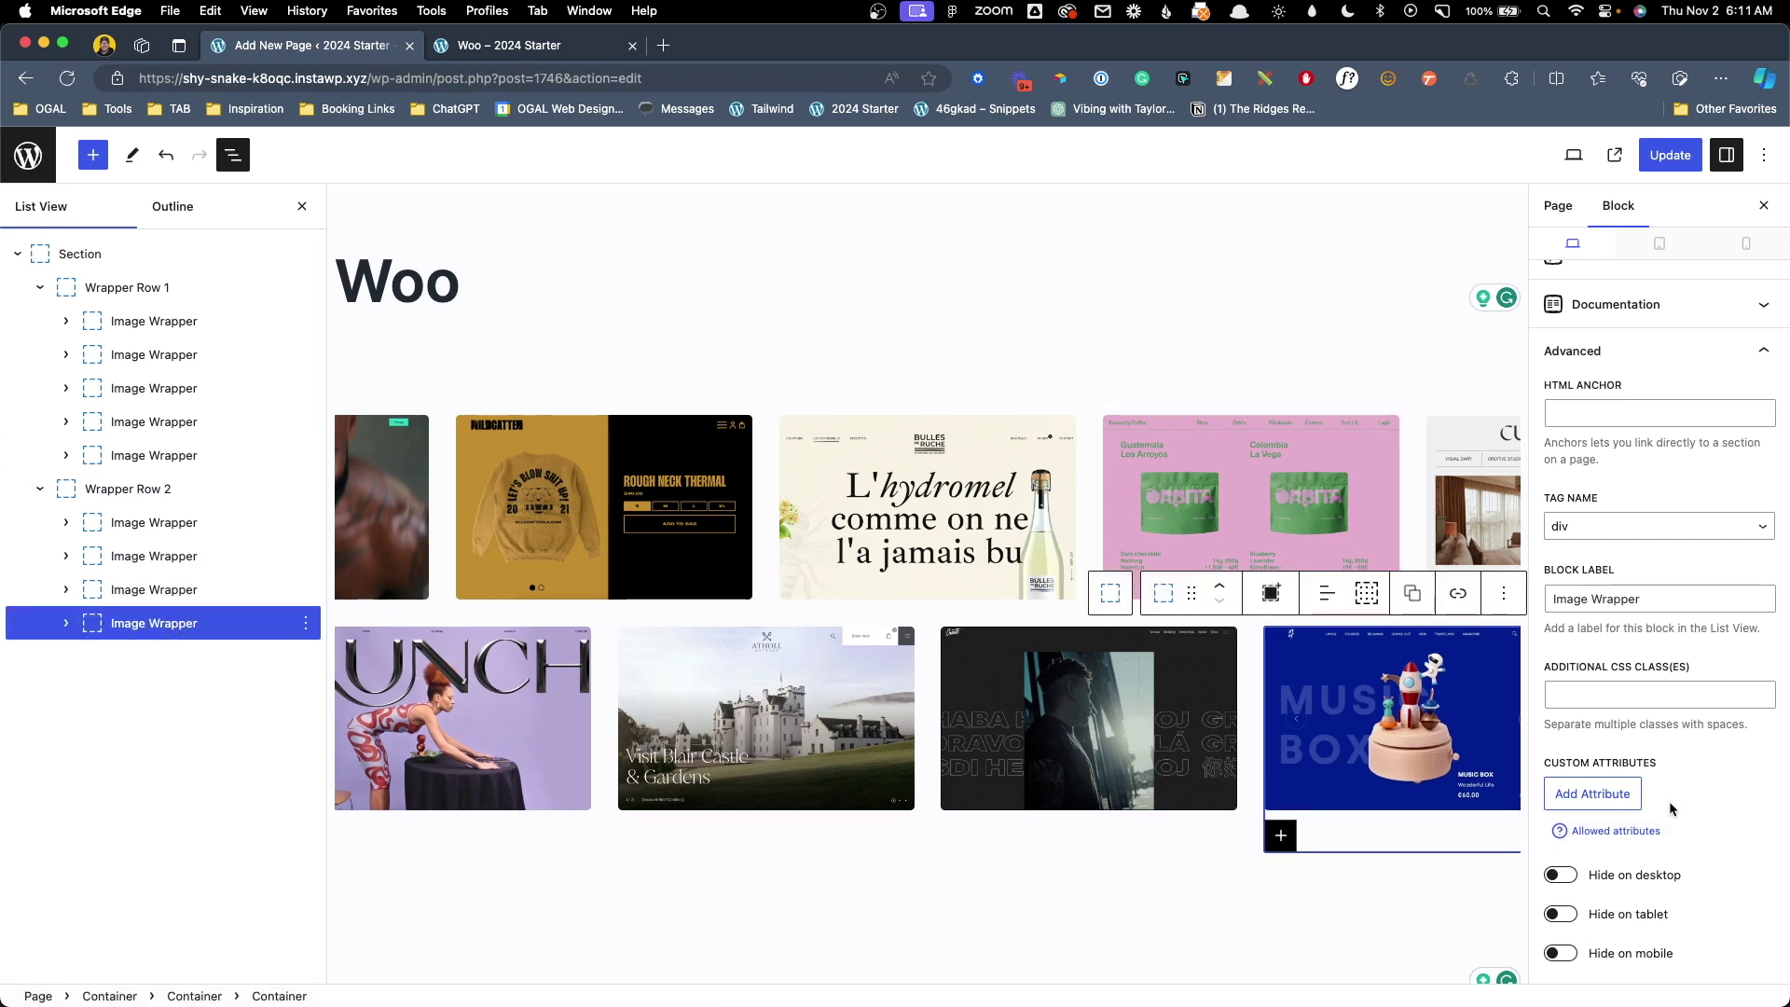
left_click(1560, 953)
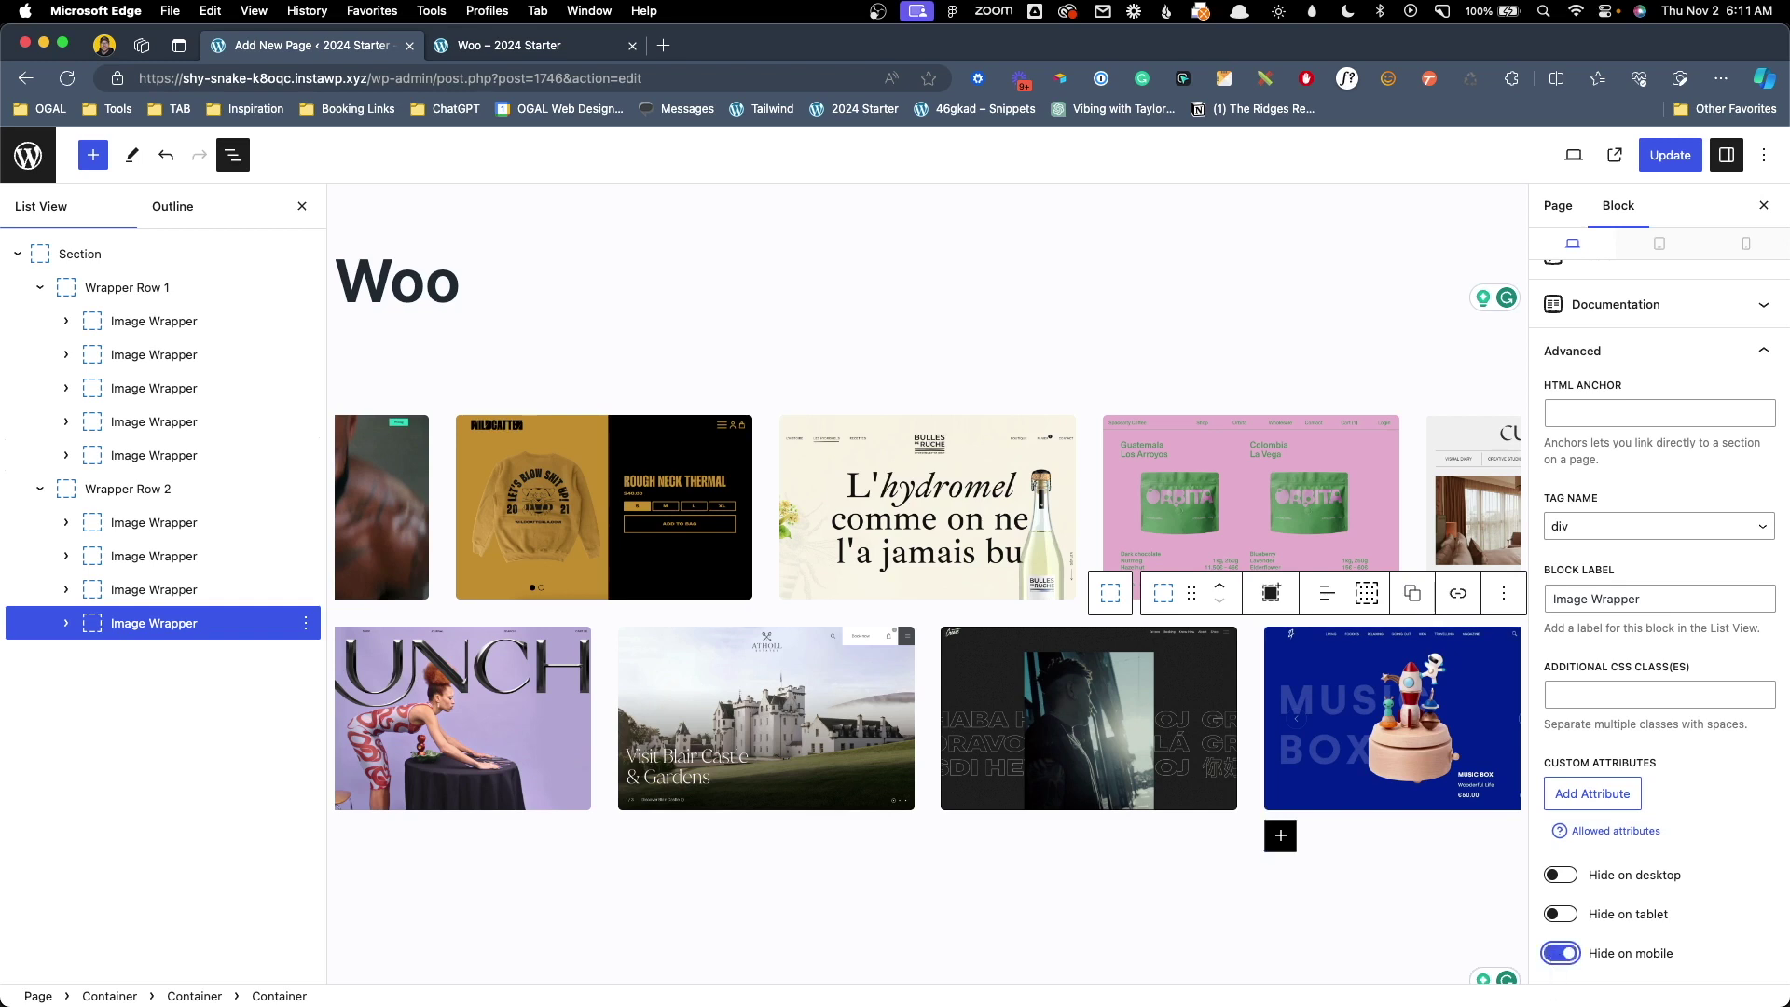
mouse_move(1457, 1002)
Set a 40% mobile minimum width on all four Wrapper Row 2 Image Wrappers.
left_click(108, 528, "shift")
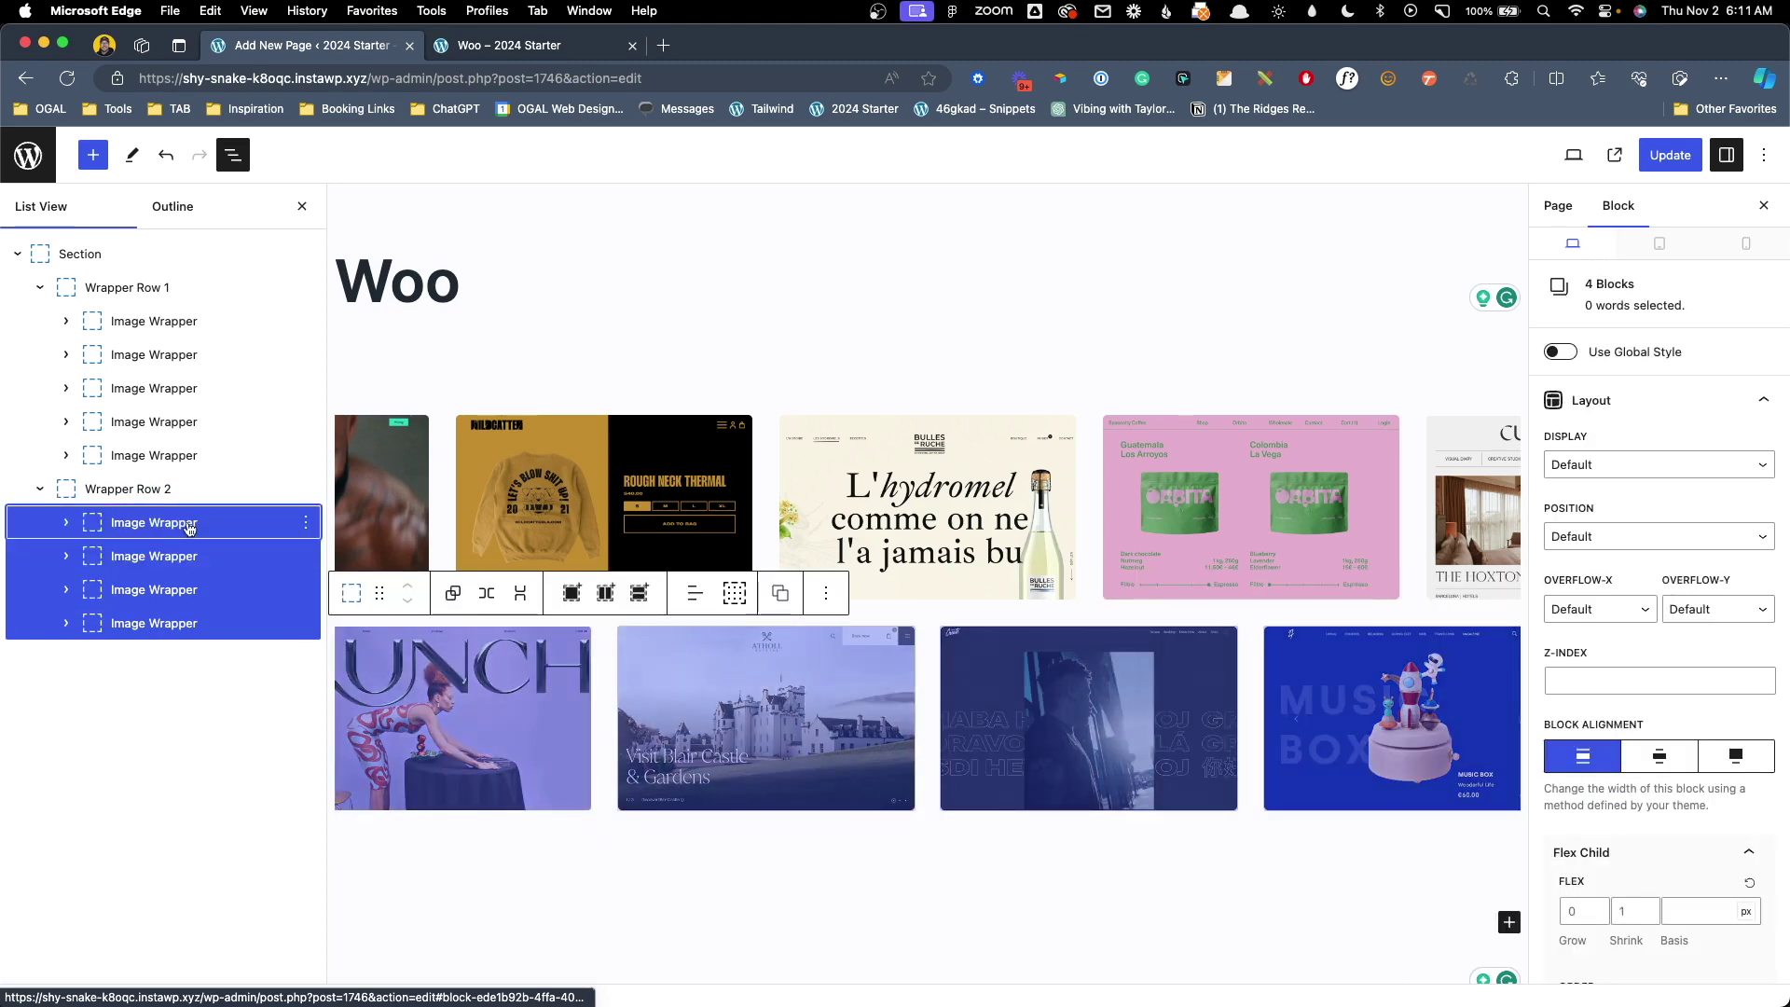
scroll(1678, 662, "down", 5)
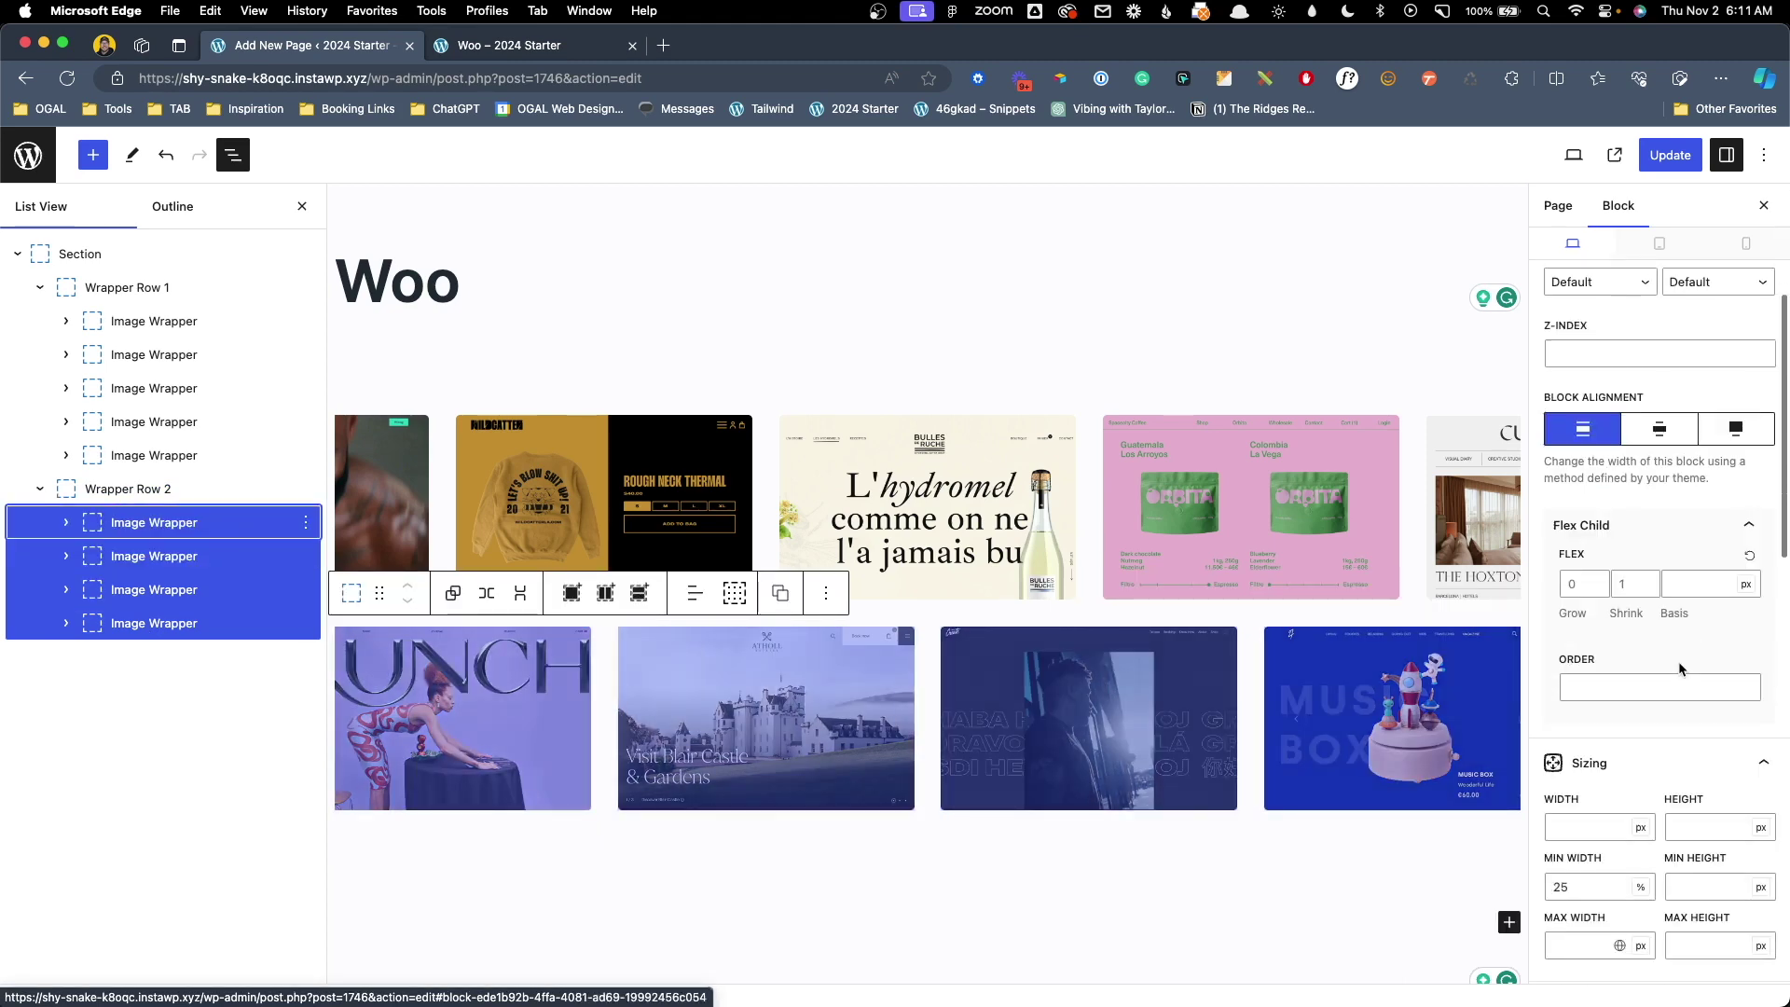
left_click(1749, 243)
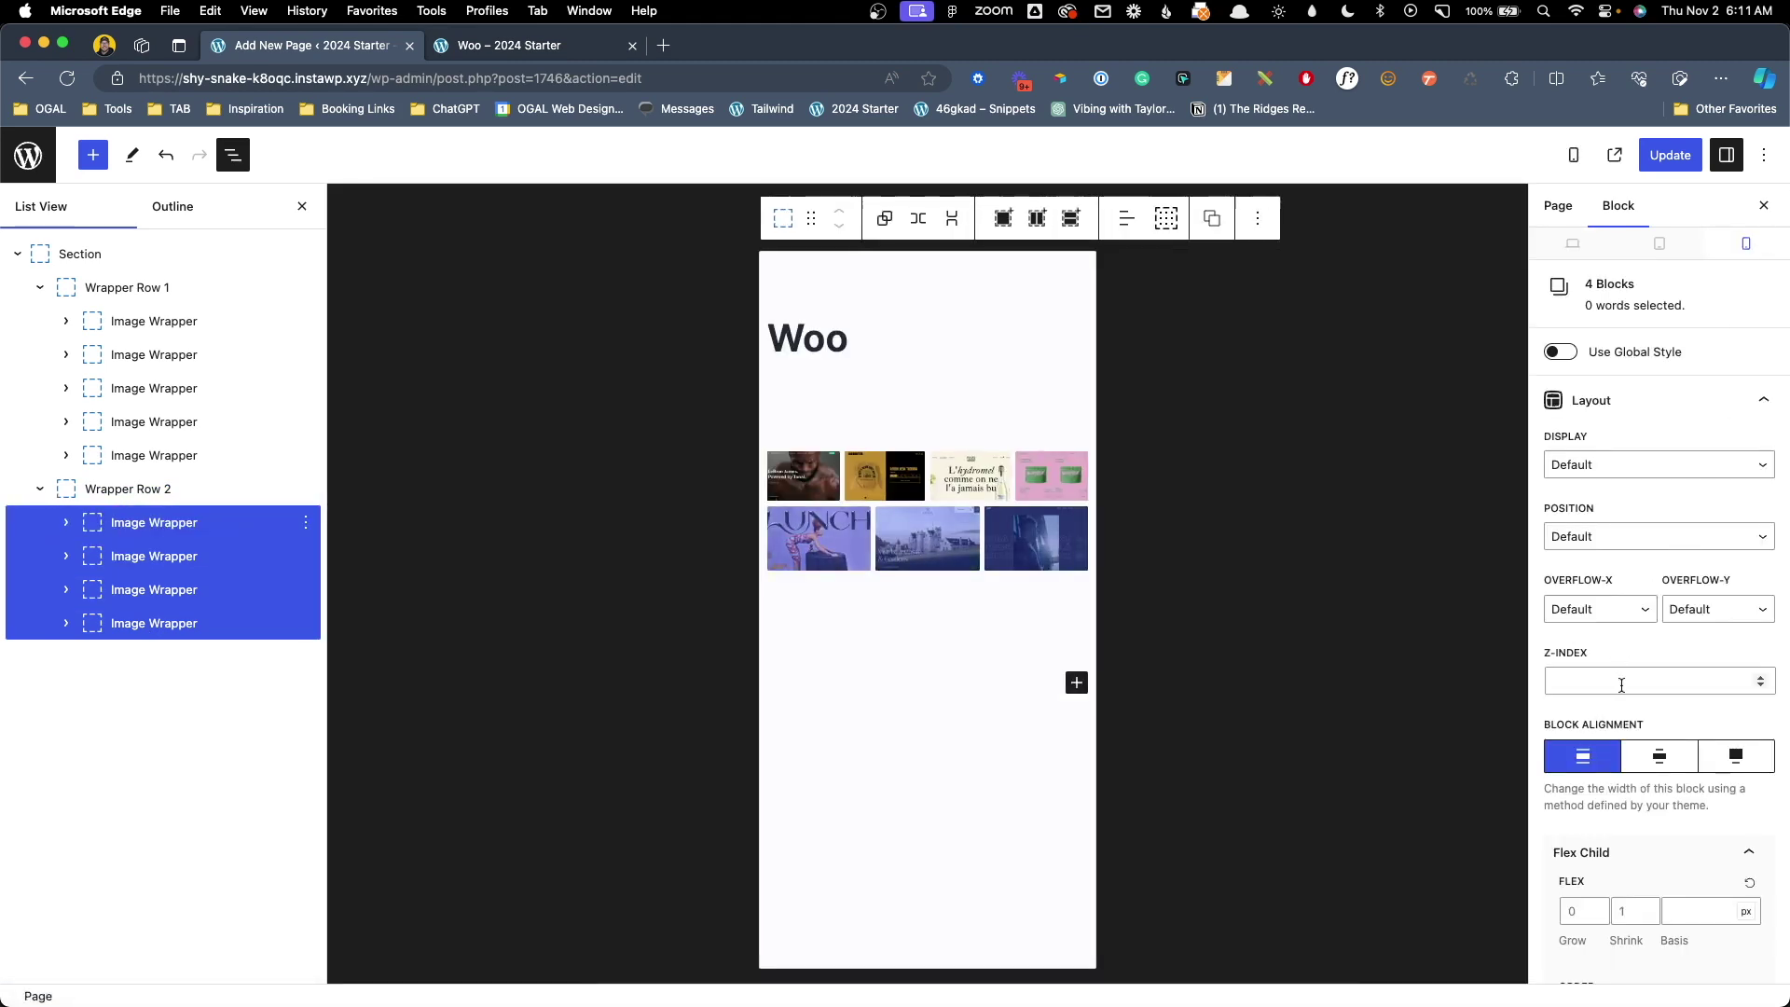
scroll(1622, 685, "down", 6)
left_click(1569, 668)
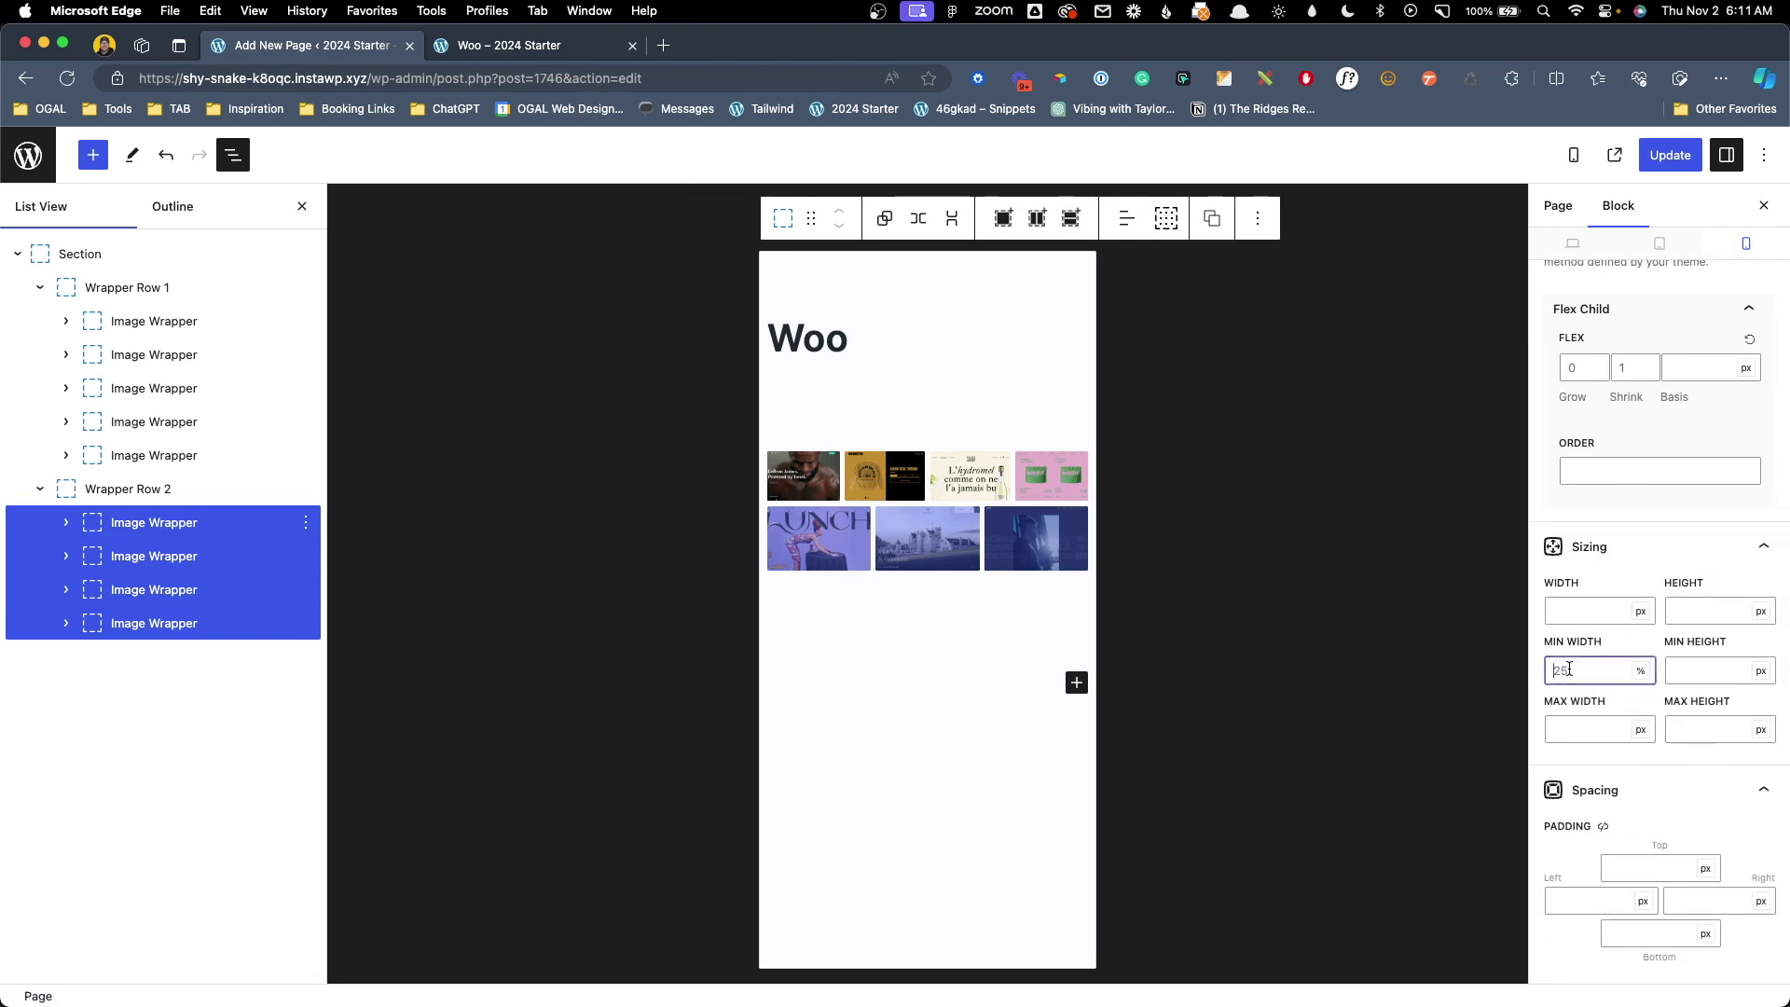
type("40")
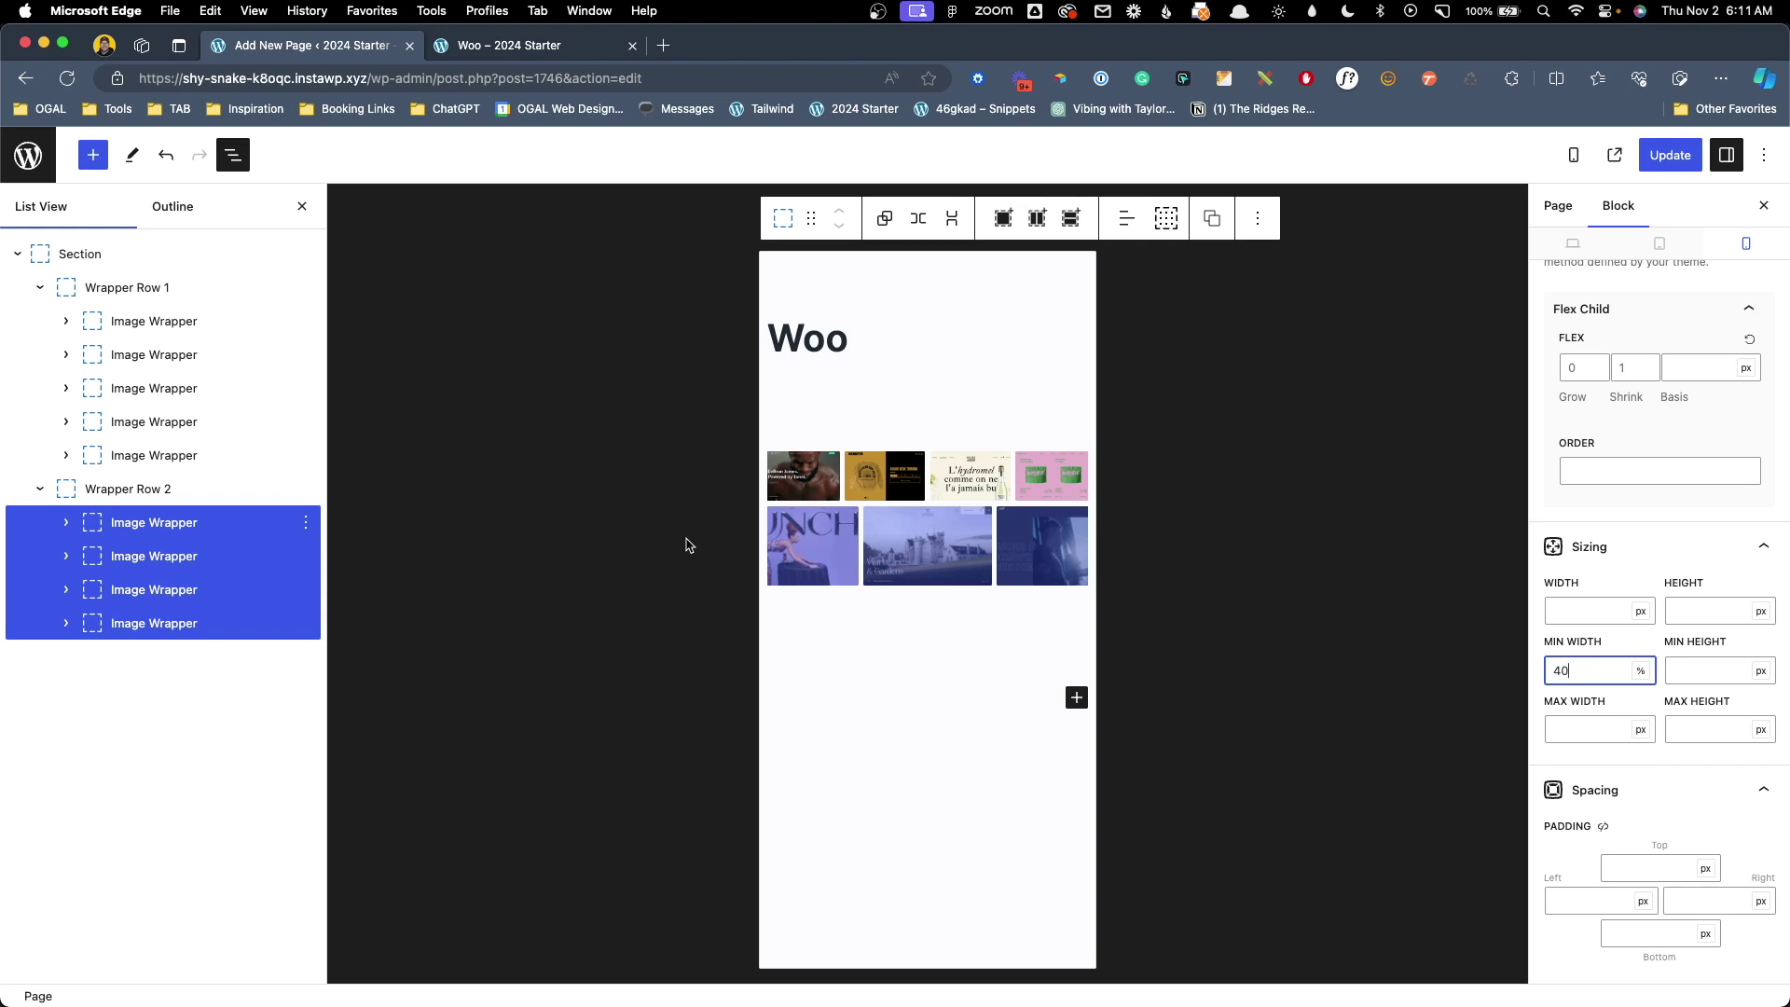
Set a 40% mobile minimum width on all five Wrapper Row 1 Image Wrappers.
left_click(193, 454)
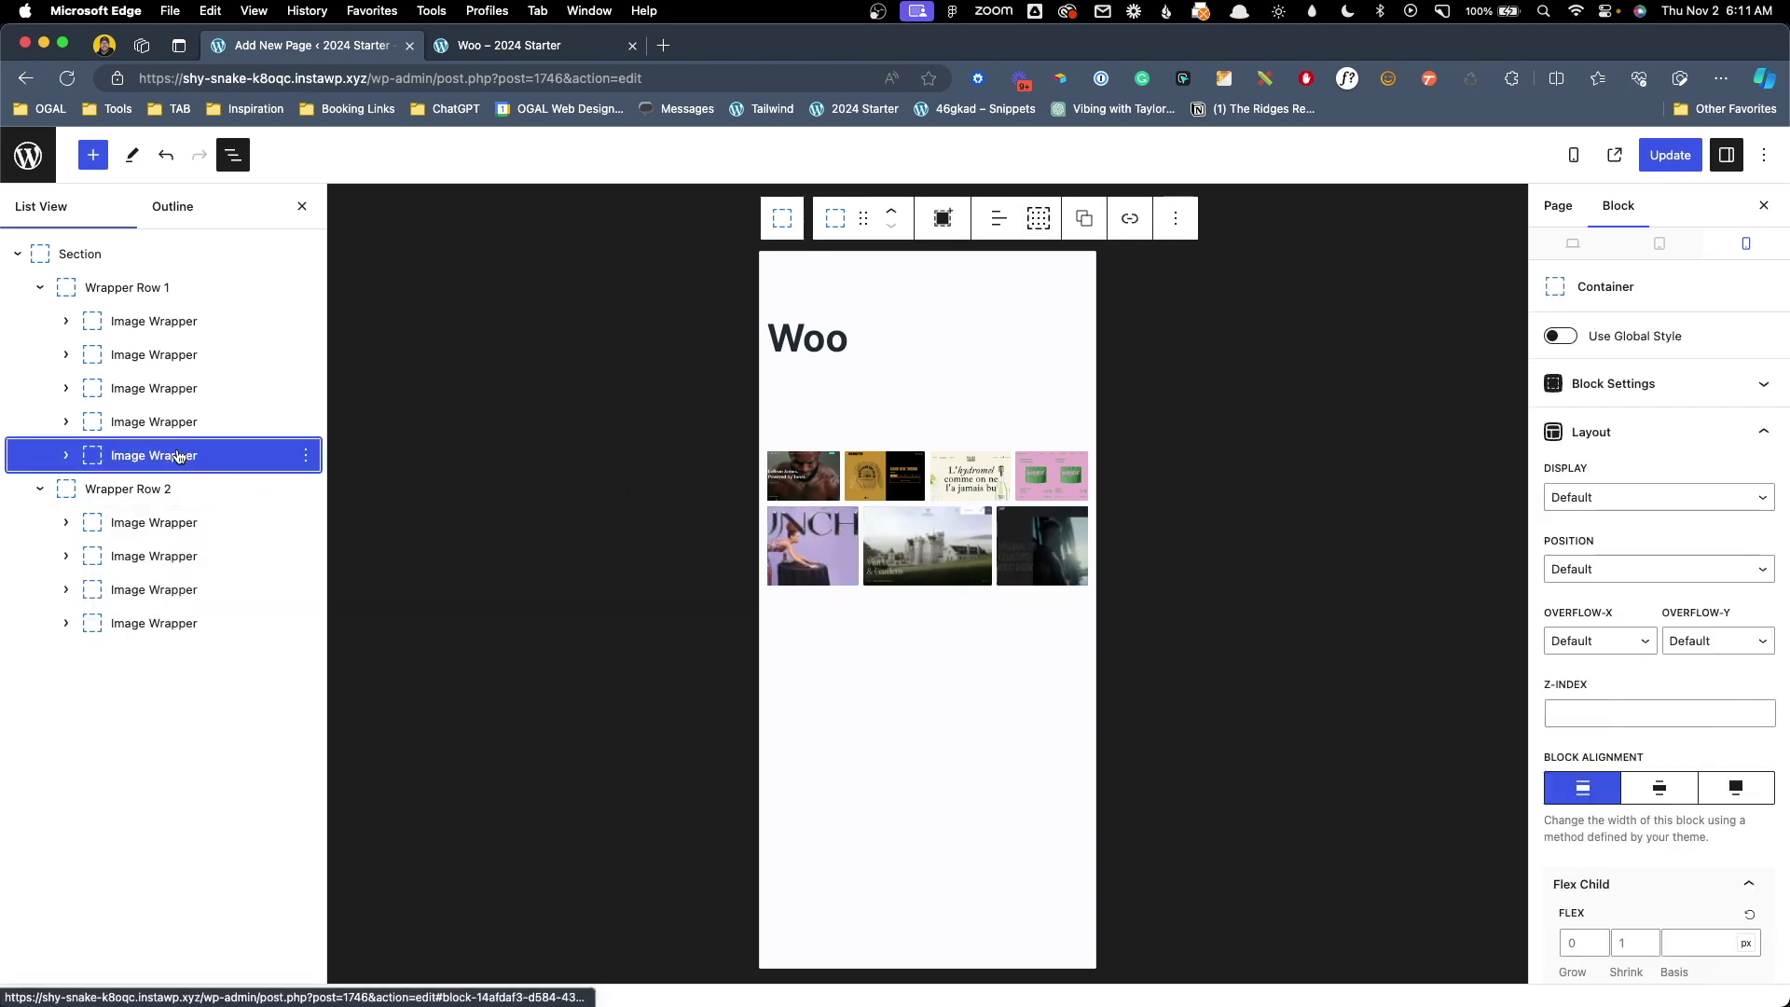
left_click(177, 326, "shift")
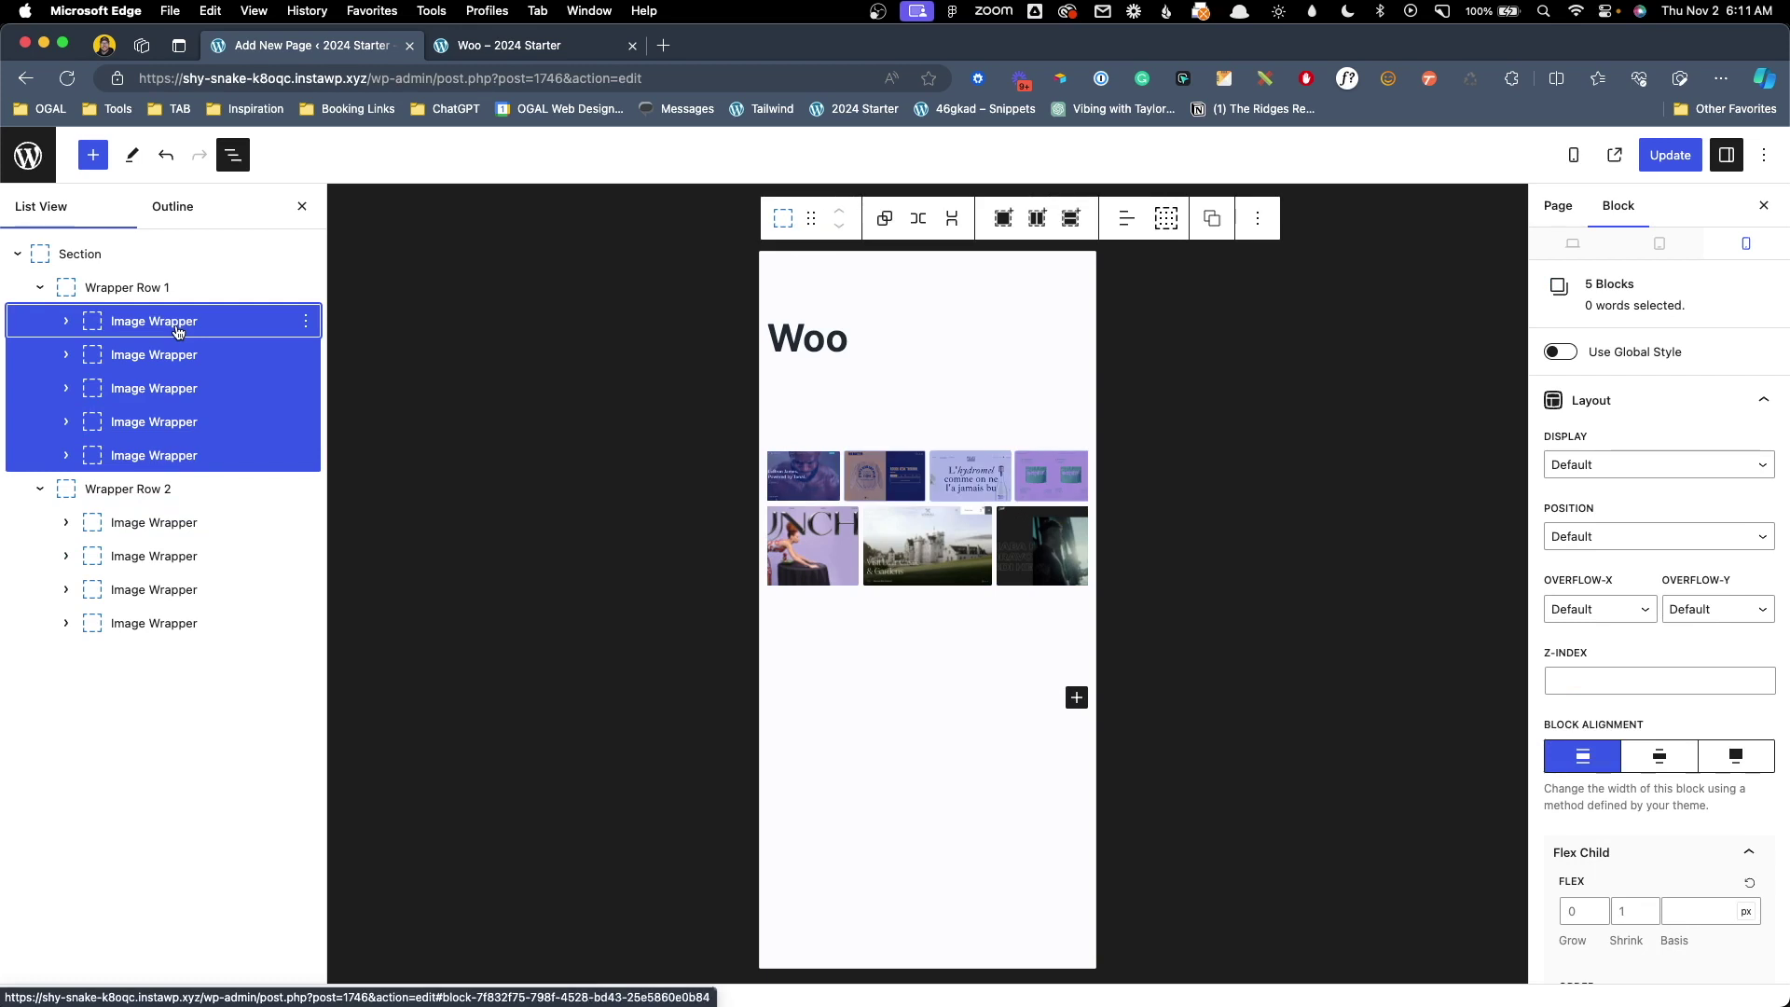
scroll(1627, 671, "down", 4)
scroll(1627, 671, "down", 1)
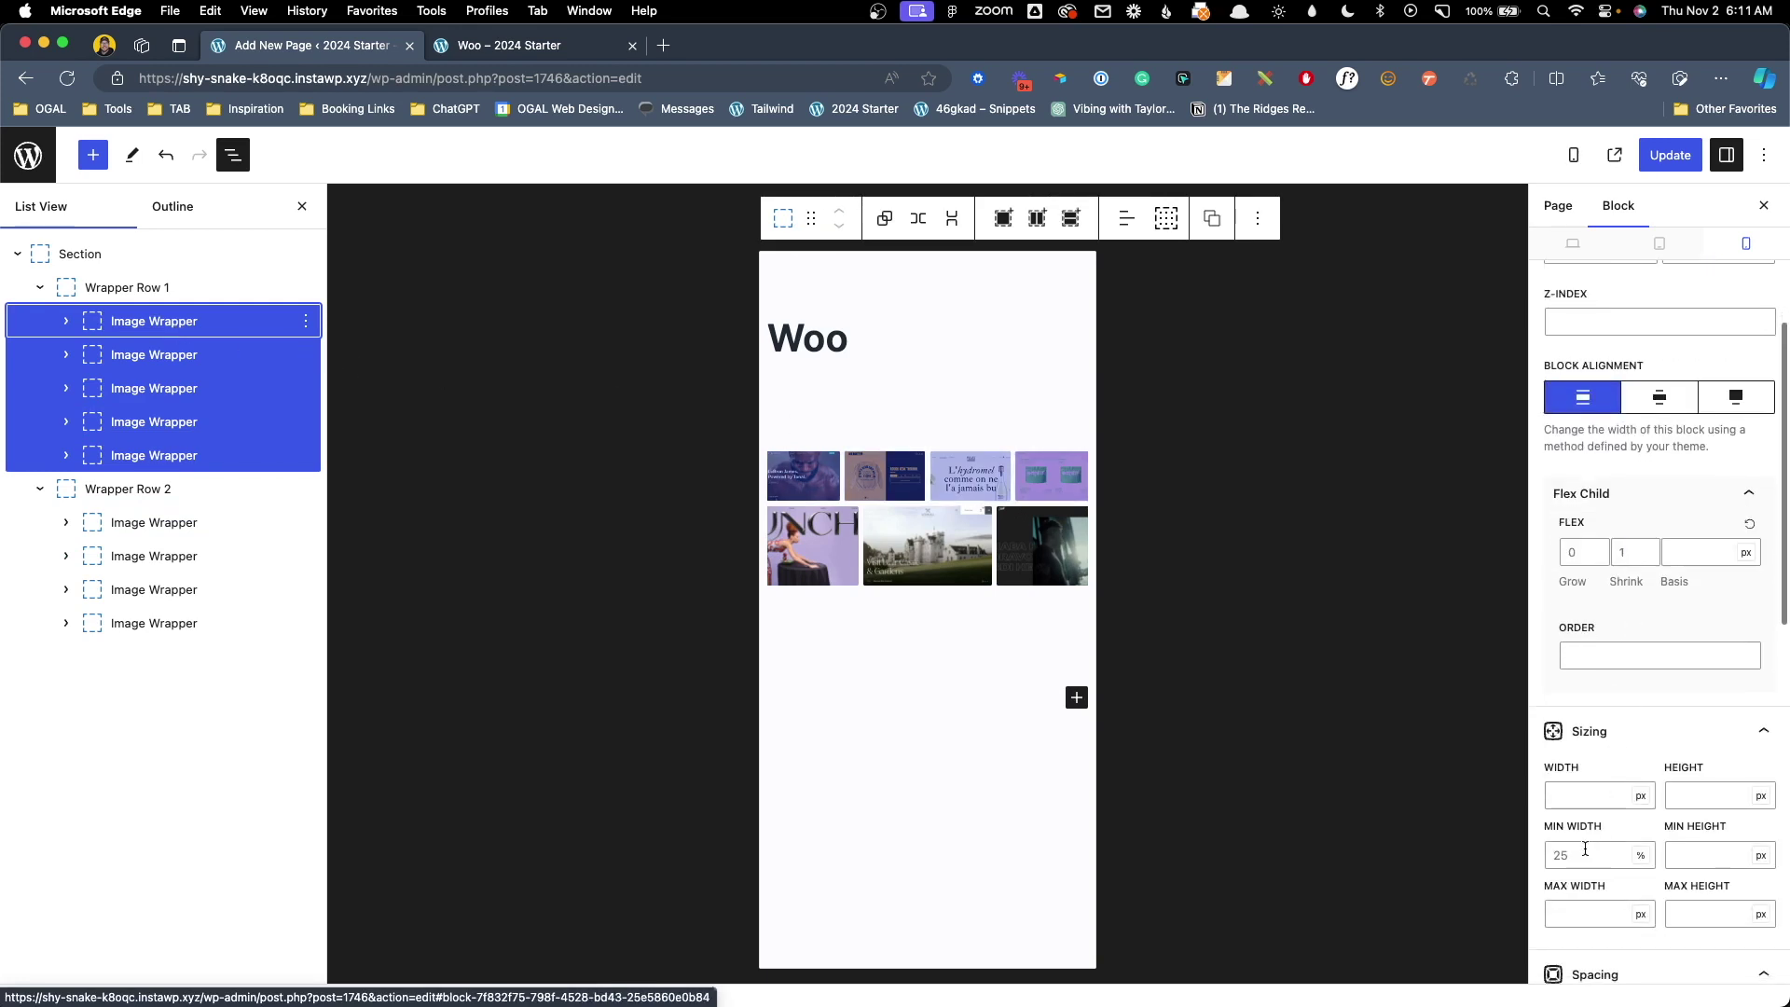
left_click(1587, 855)
type("40")
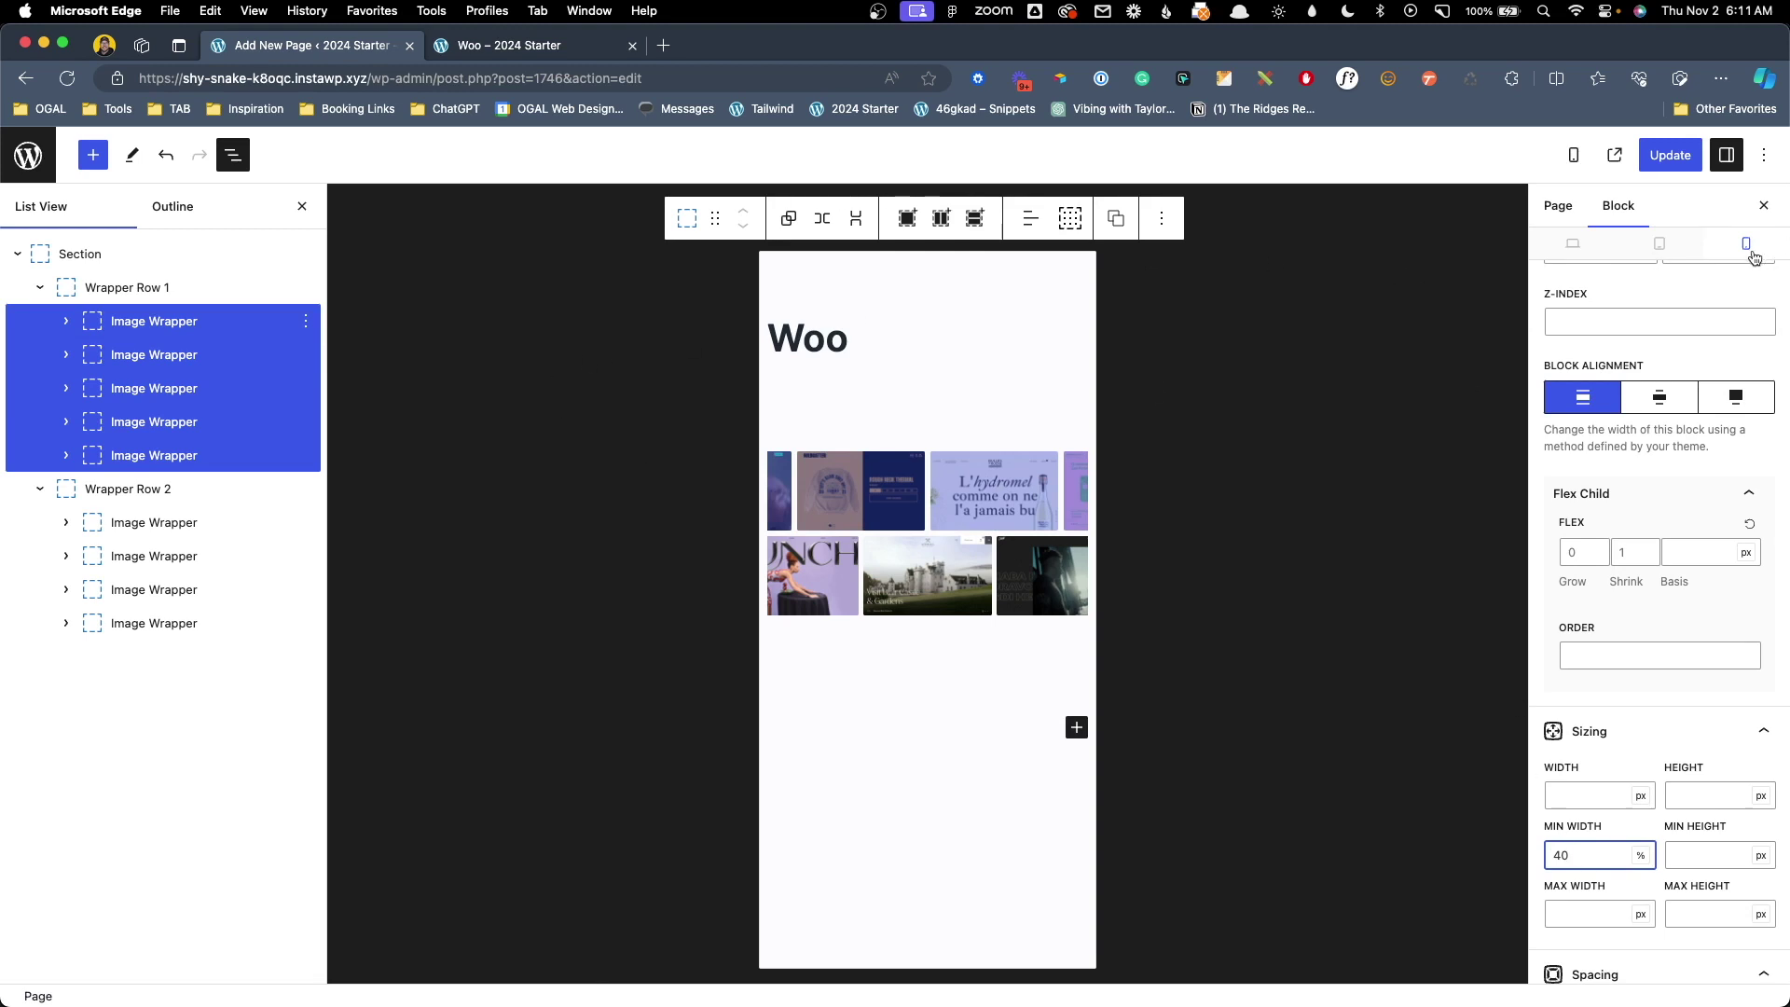
Return the editor preview to desktop and update the page.
left_click(1661, 245)
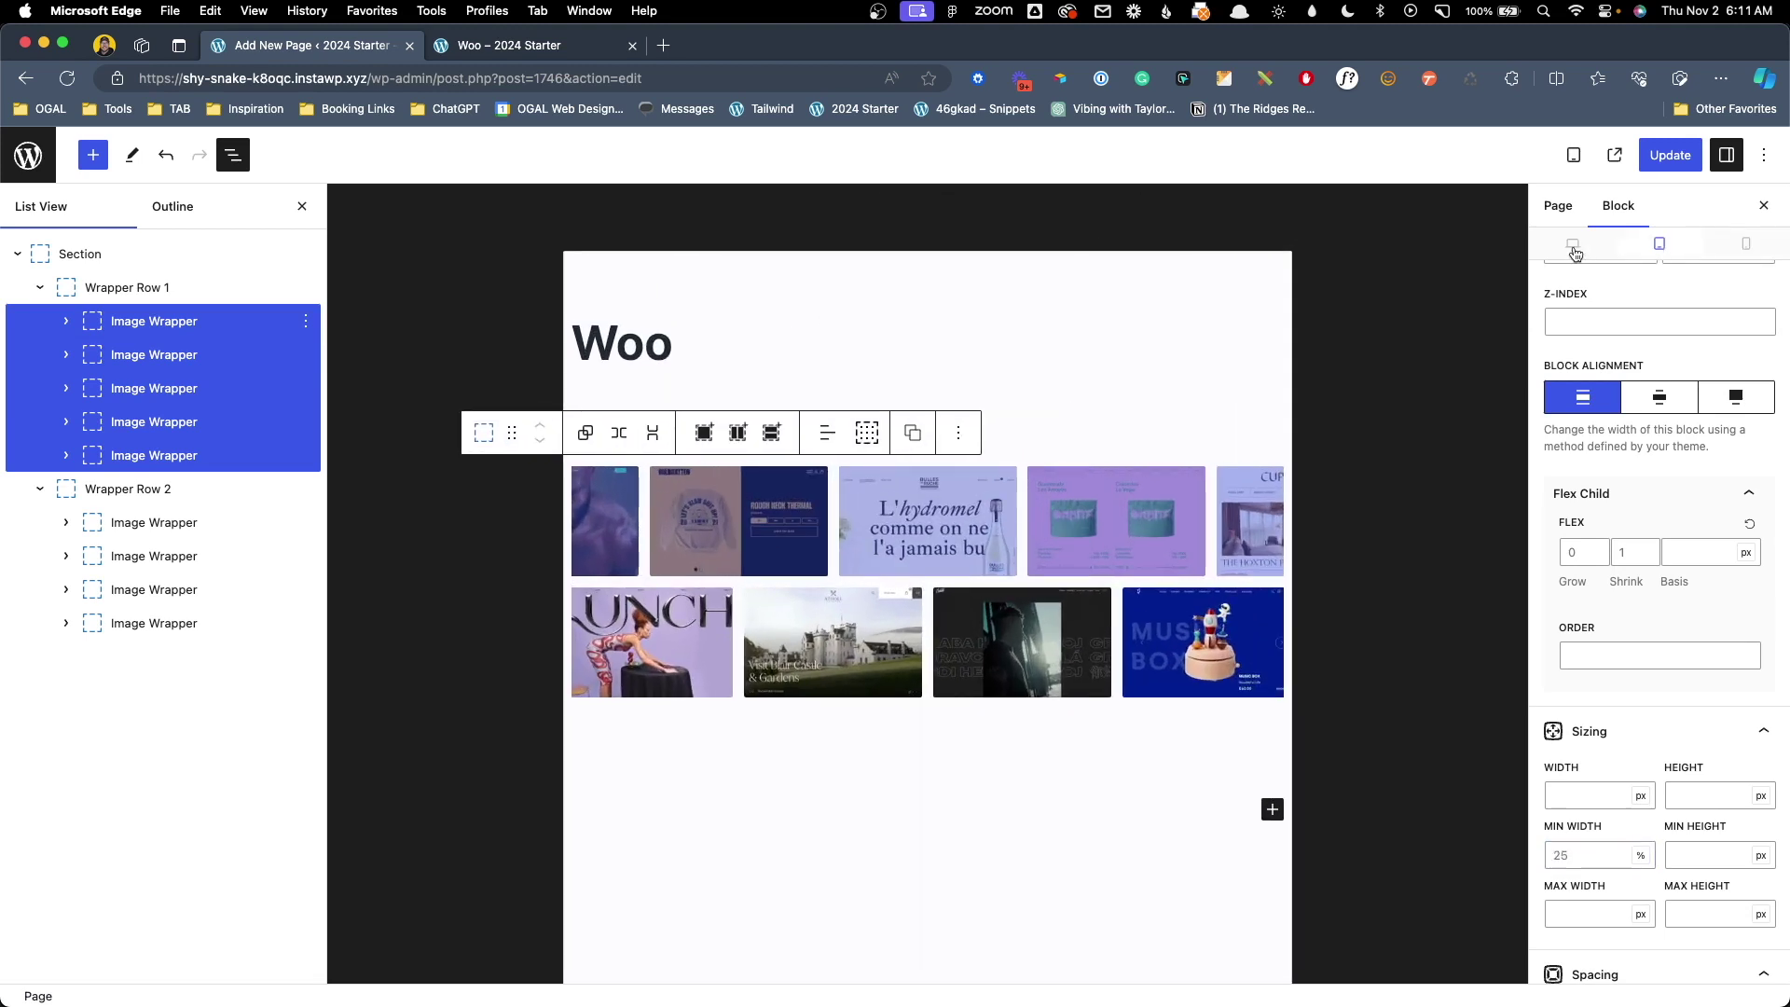
left_click(1575, 247)
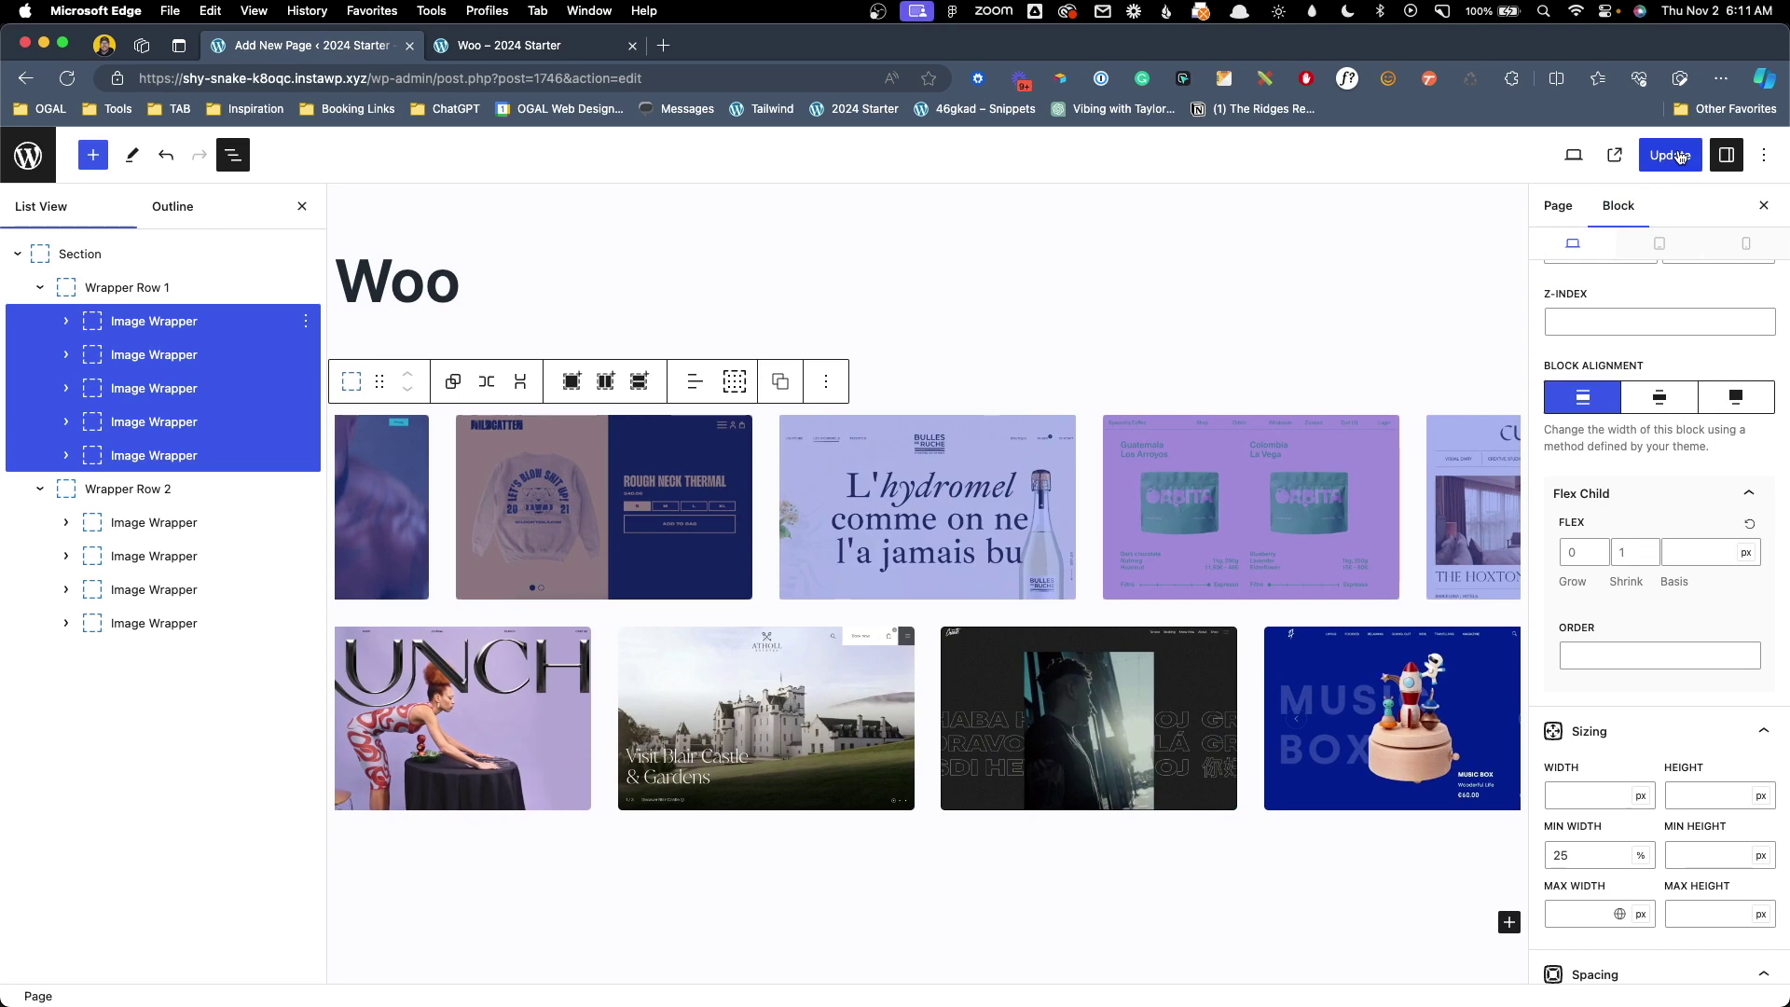
left_click(1681, 156)
Widen the live Woo page's responsive preview to desktop width and reload the page.
left_click(504, 49)
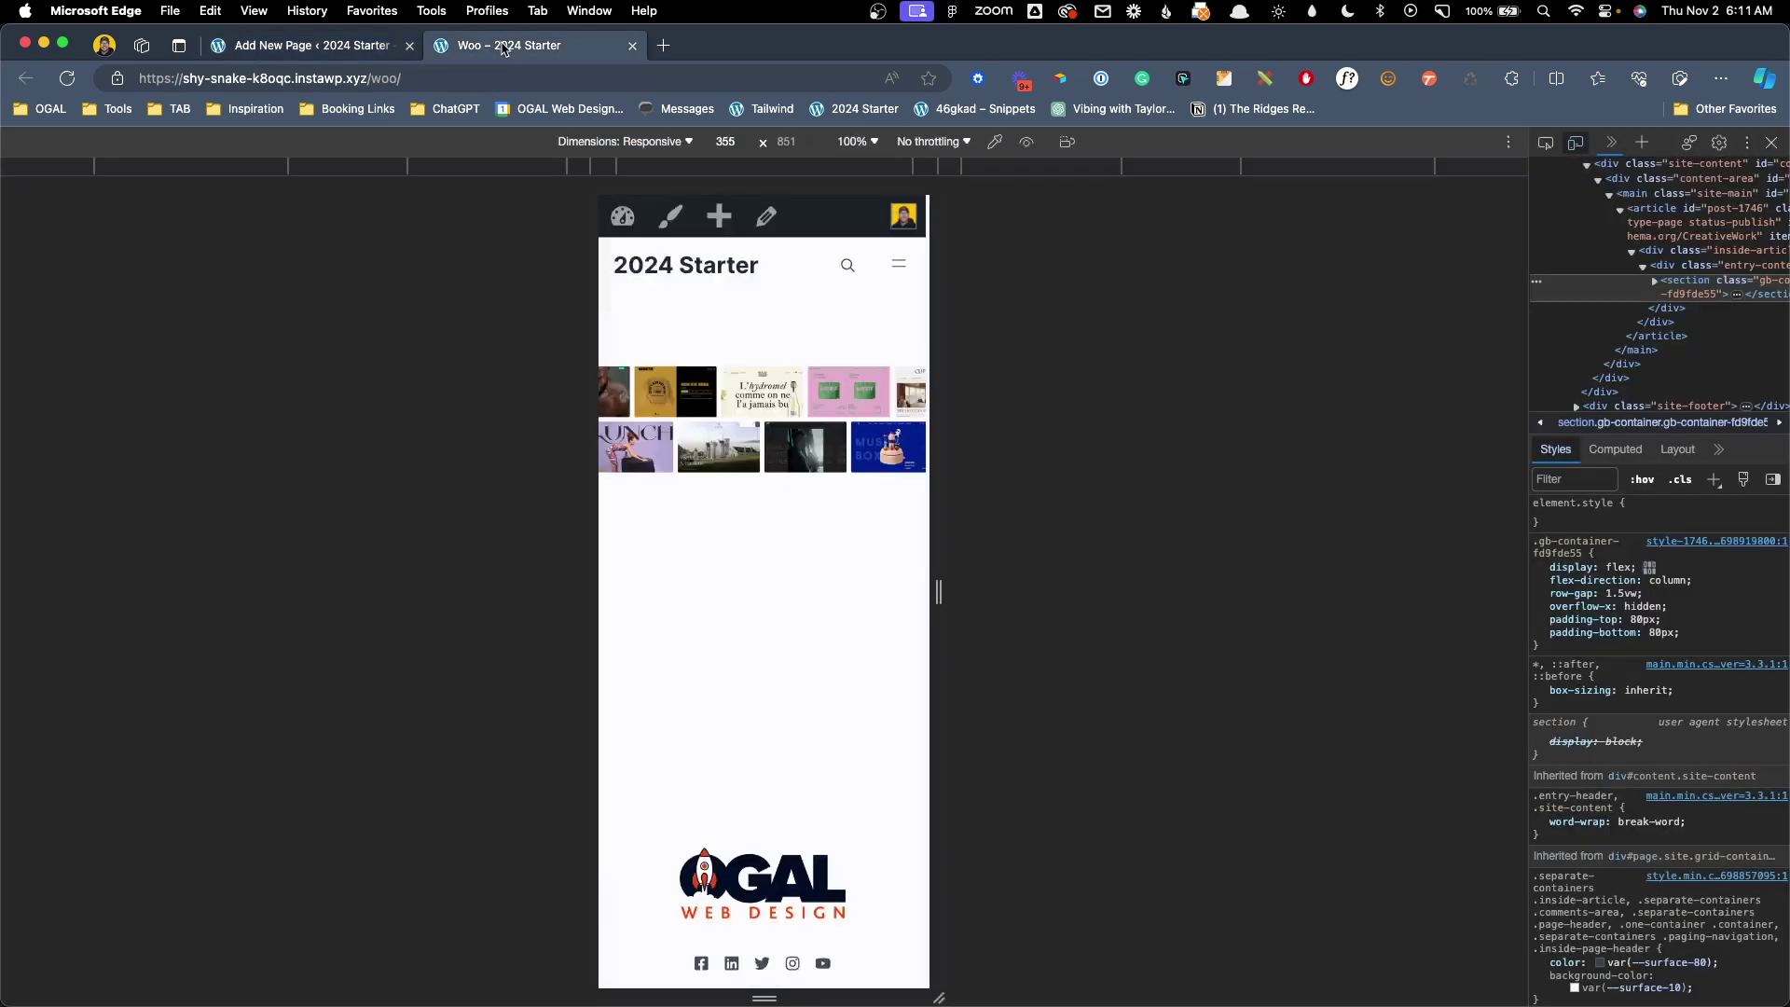
left_click_drag(935, 336, 1513, 337)
left_click(537, 74)
key("Return")
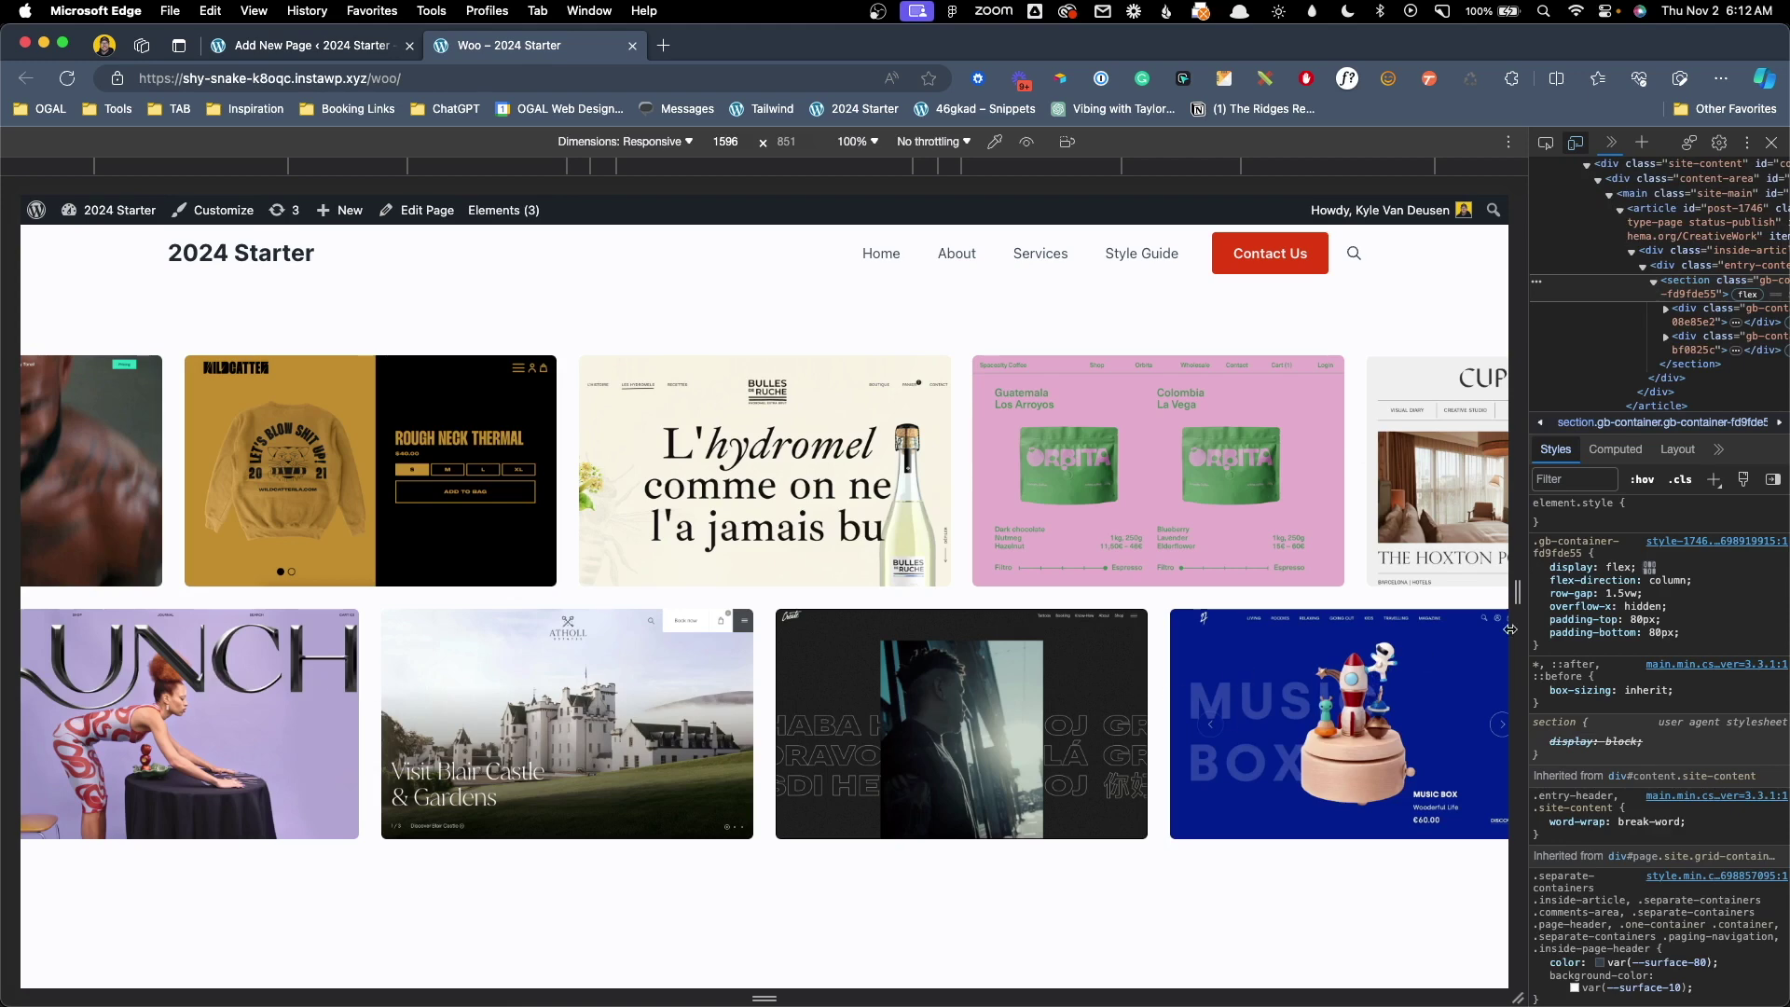
Narrow the preview to tablet and then phone widths, ending around 504 px.
left_click_drag(1519, 582, 1119, 493)
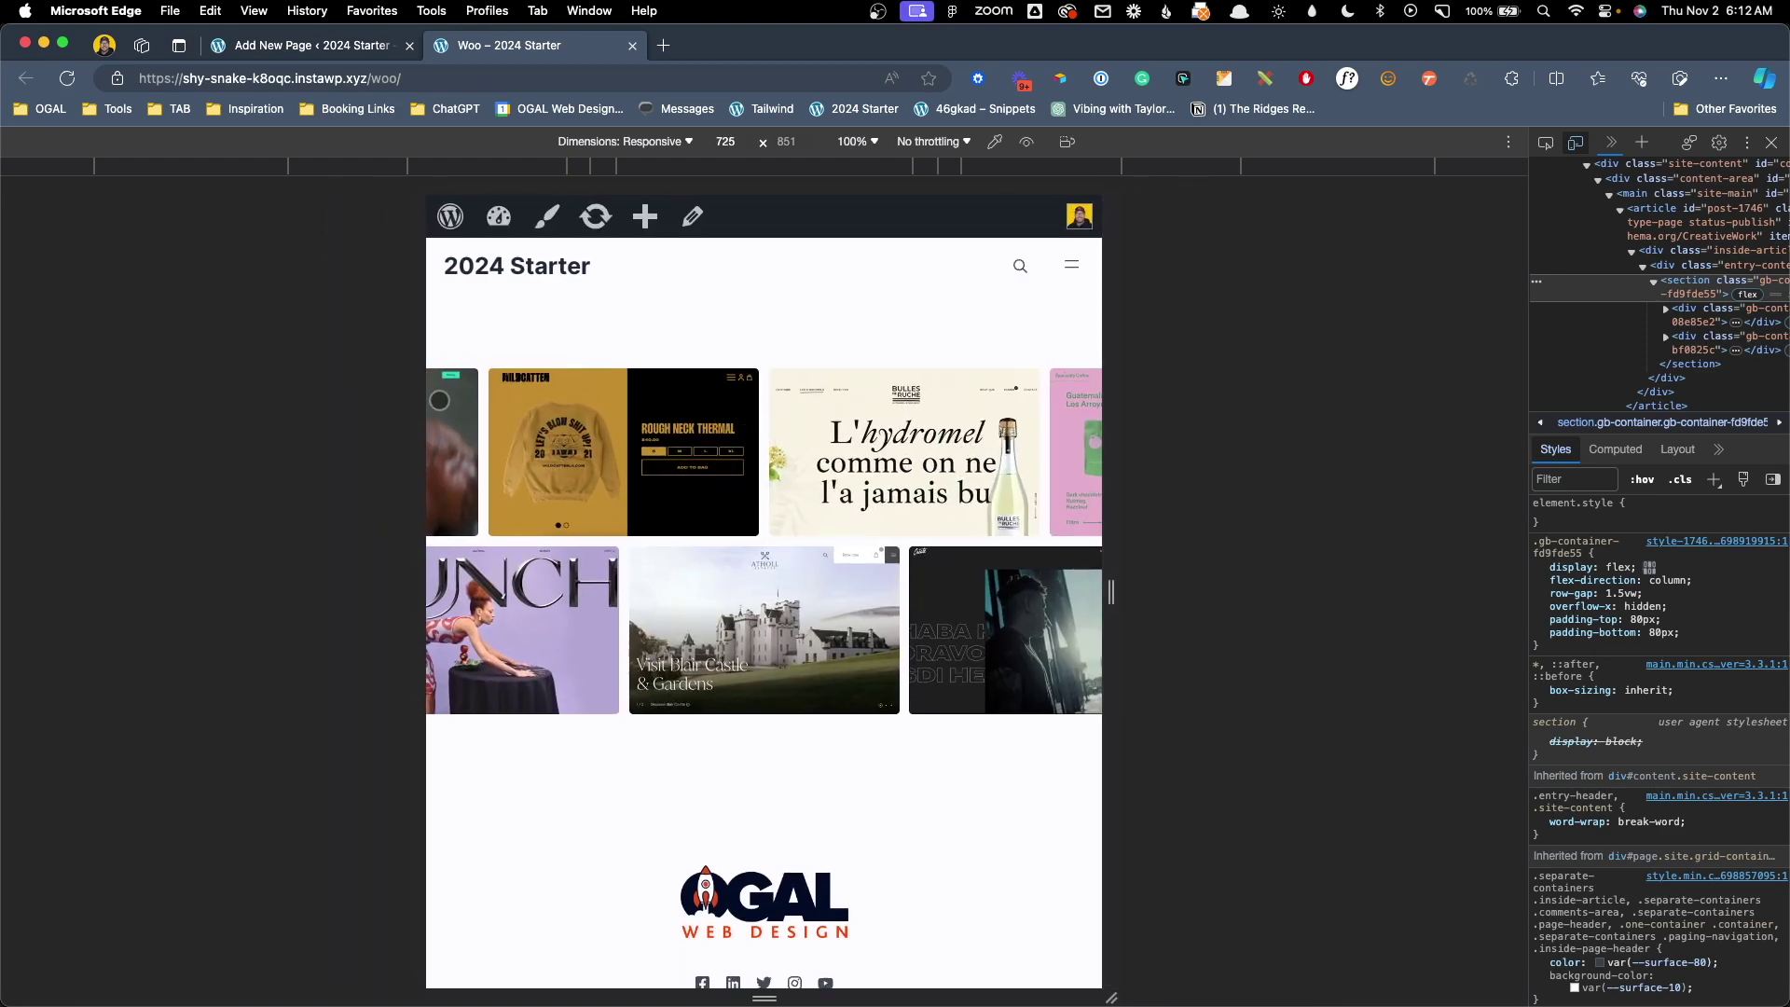
left_click_drag(1115, 597, 944, 587)
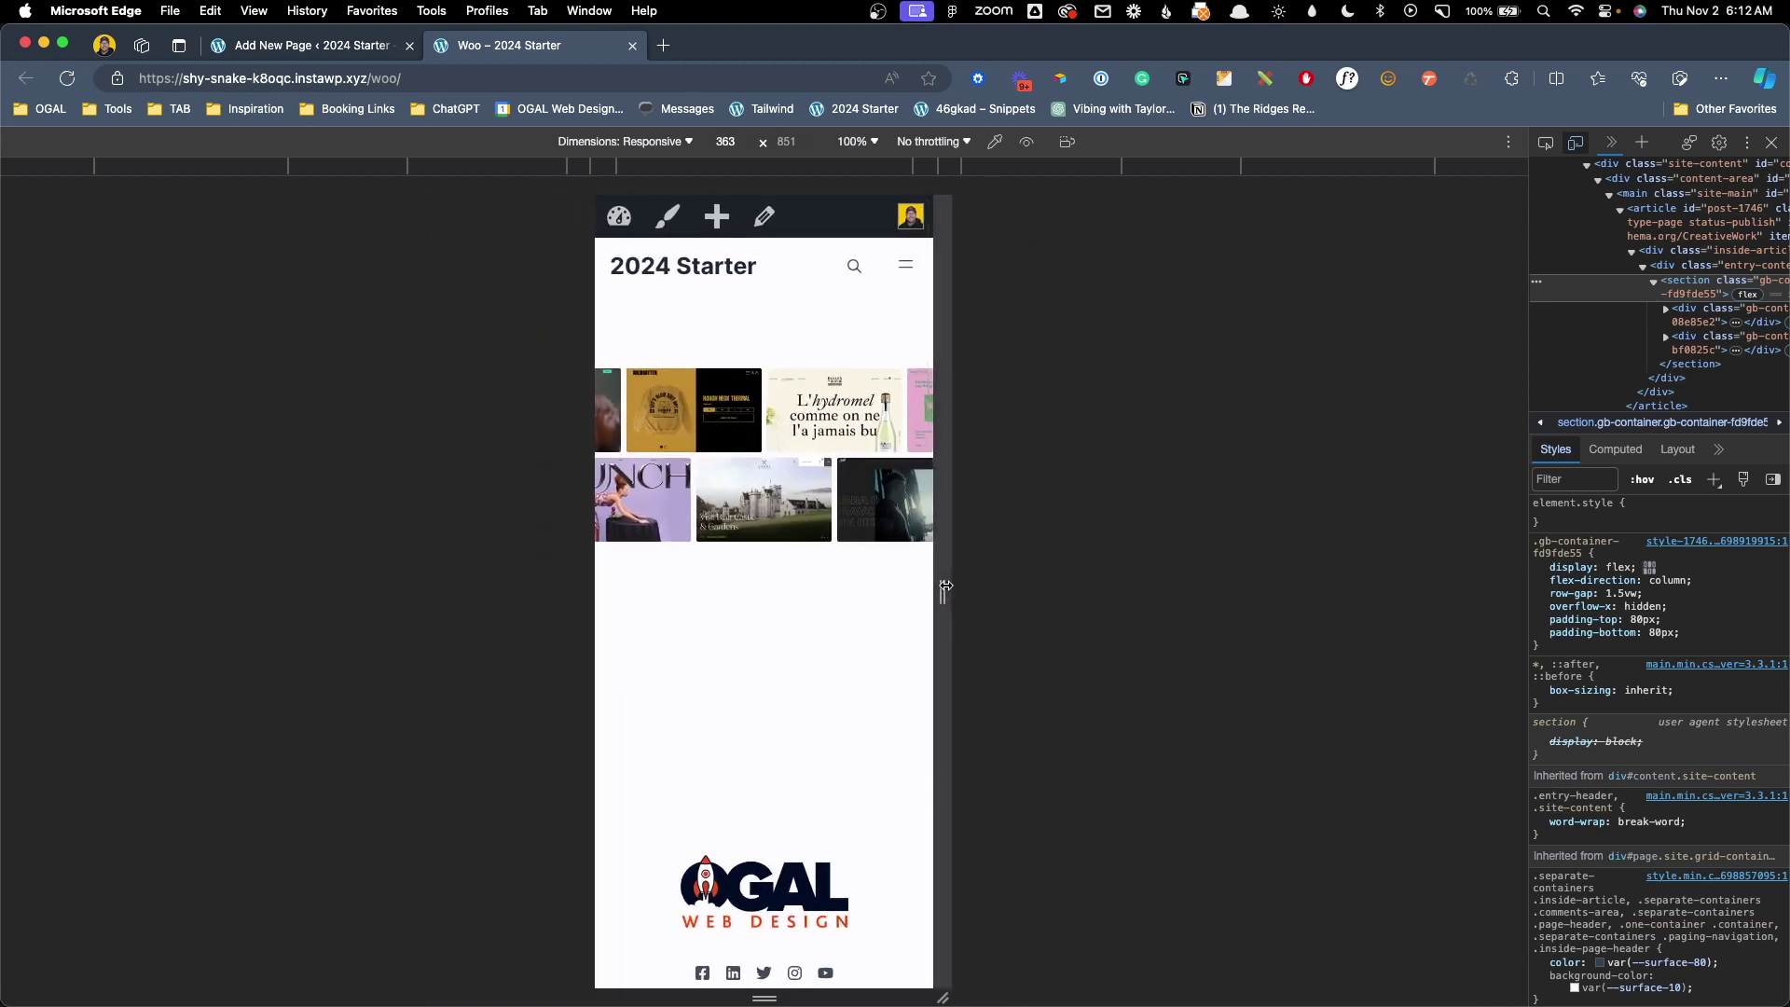
left_click_drag(946, 586, 1011, 583)
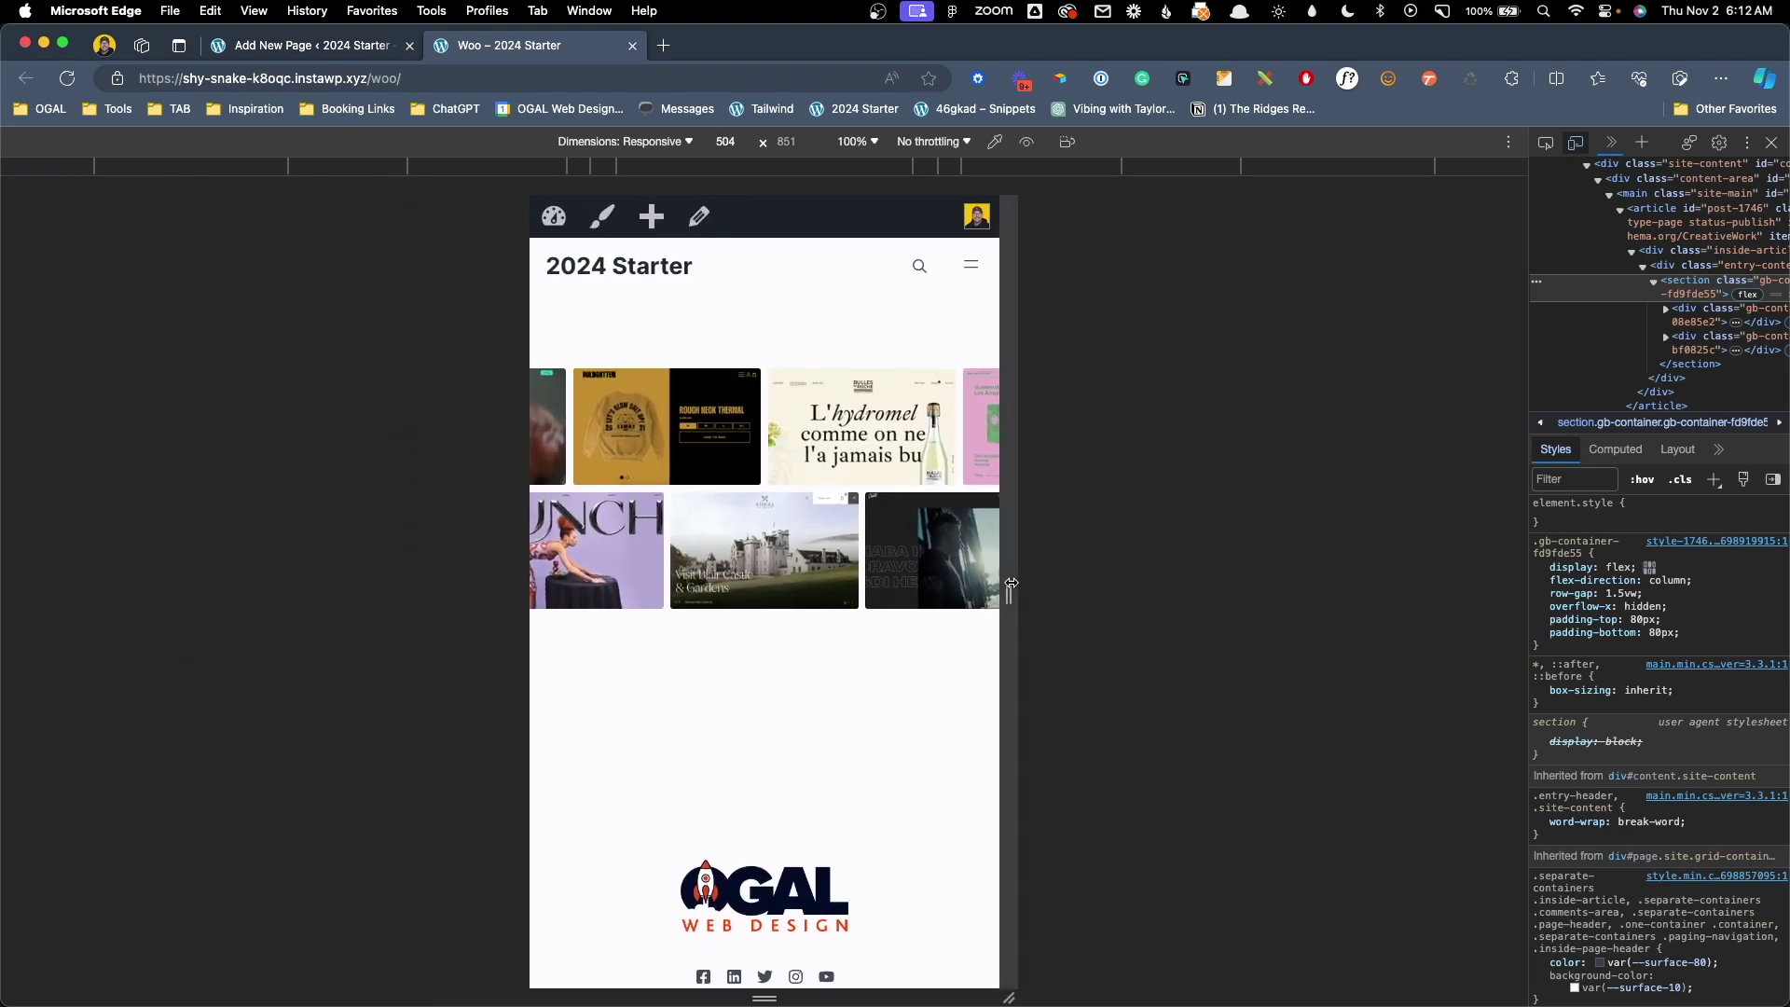